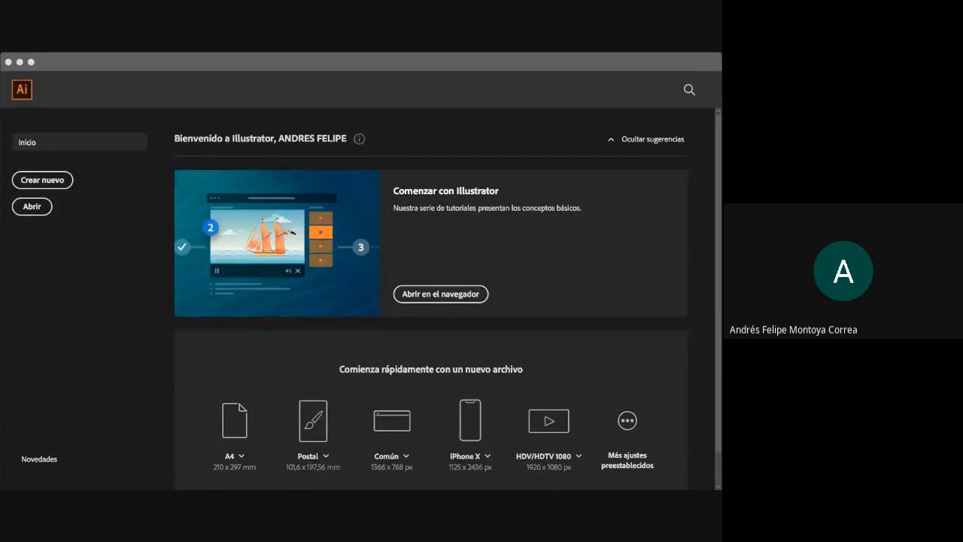
{"action": "left_click", "coordinate": [488, 470]}
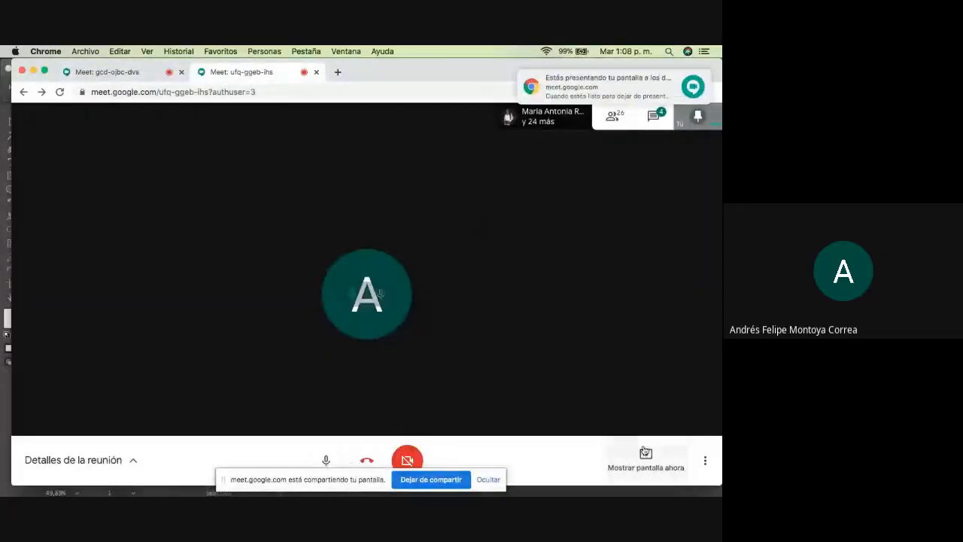
Present the entire screen in the second Google Meet call.
{"action": "left_click", "coordinate": [705, 460]}
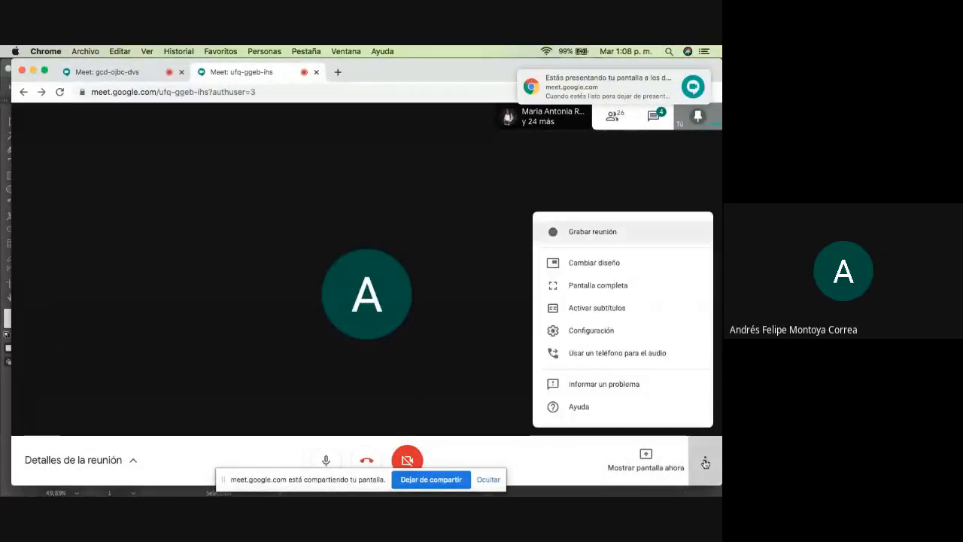
{"action": "left_click", "coordinate": [646, 457]}
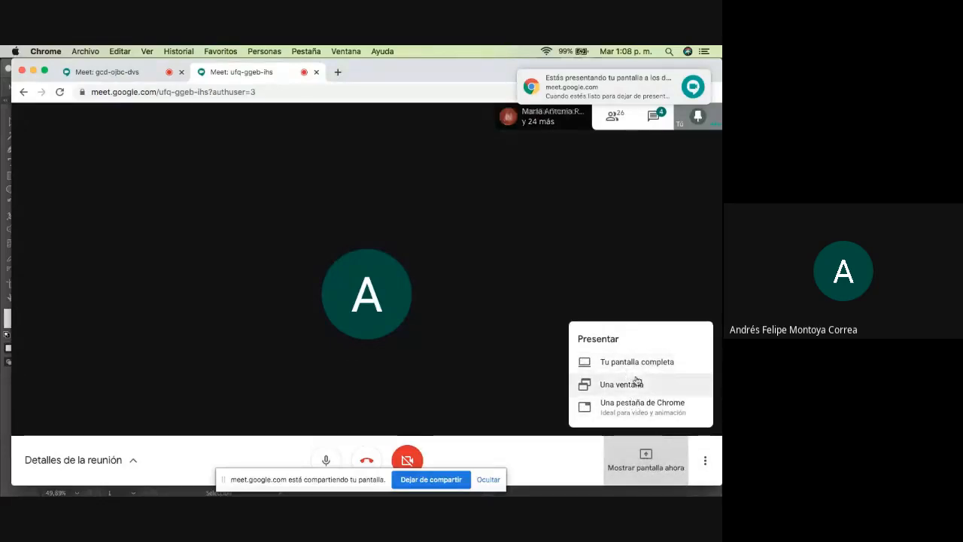
{"action": "left_click", "coordinate": [640, 368]}
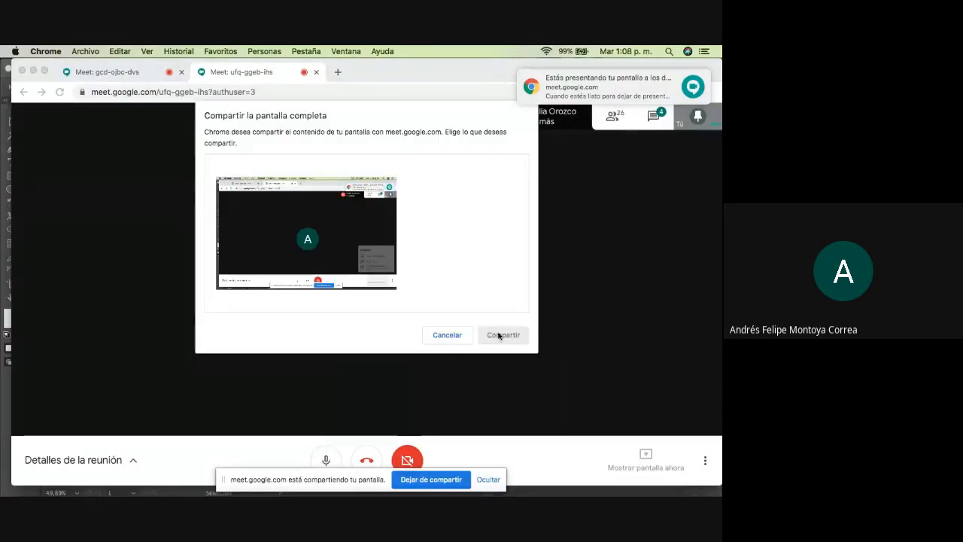
{"action": "left_click", "coordinate": [378, 243]}
{"action": "left_click", "coordinate": [509, 339]}
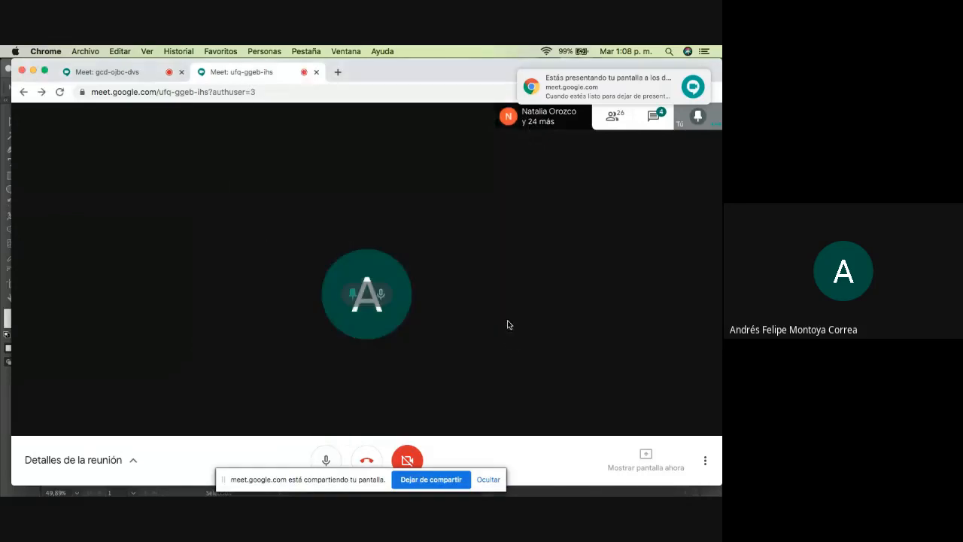
Switch to the Meet call that is being recorded and admit the person waiting to join.
{"action": "key", "text": "ctrl+Up"}
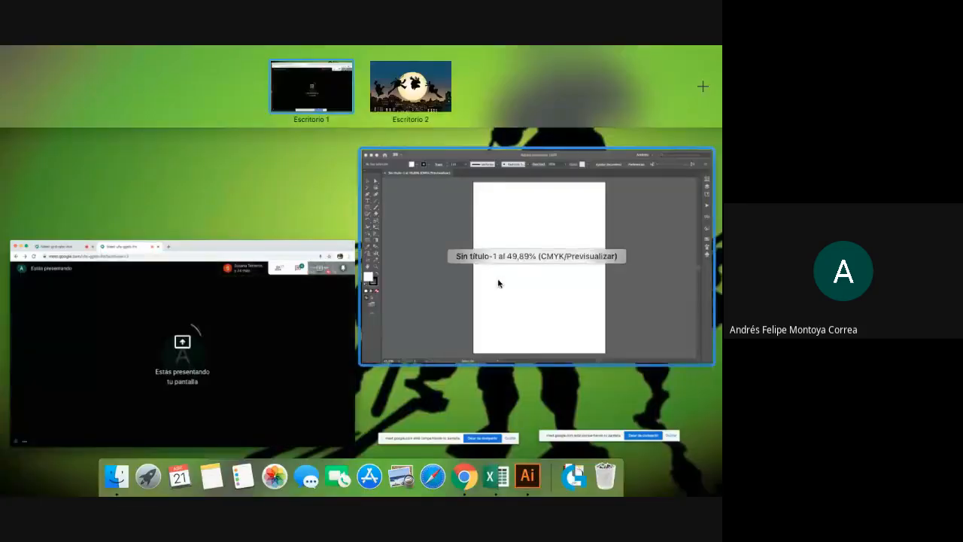
{"action": "left_click", "coordinate": [498, 282]}
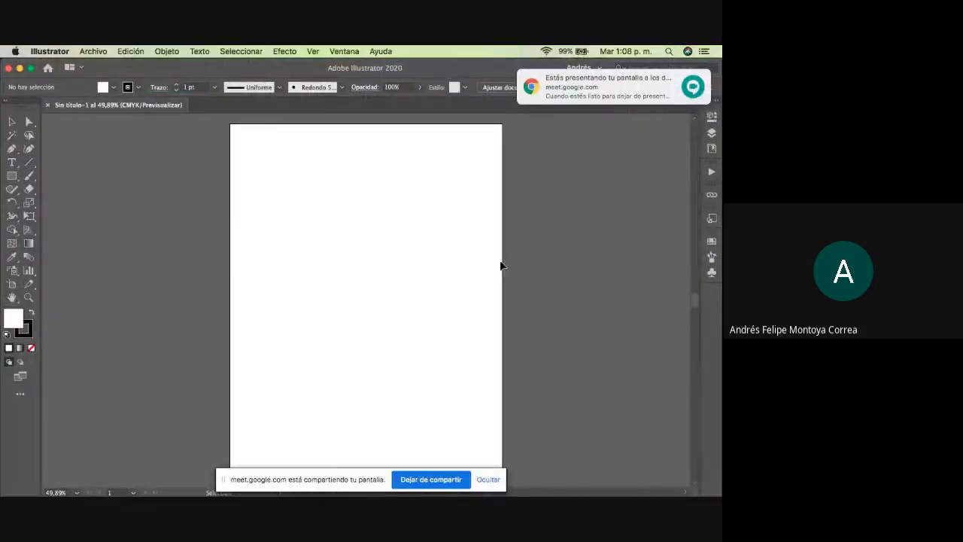
{"action": "key", "text": "ctrl+Up"}
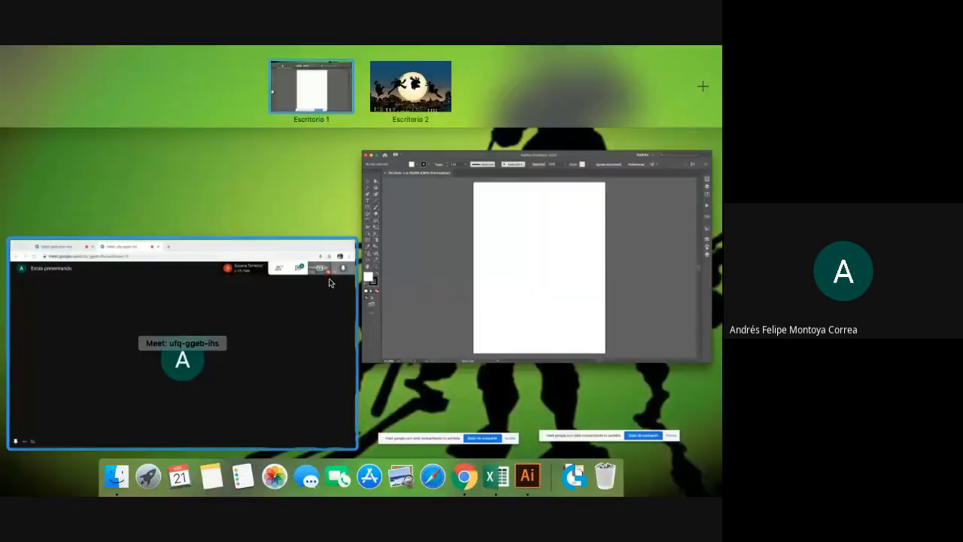
{"action": "left_click", "coordinate": [294, 312]}
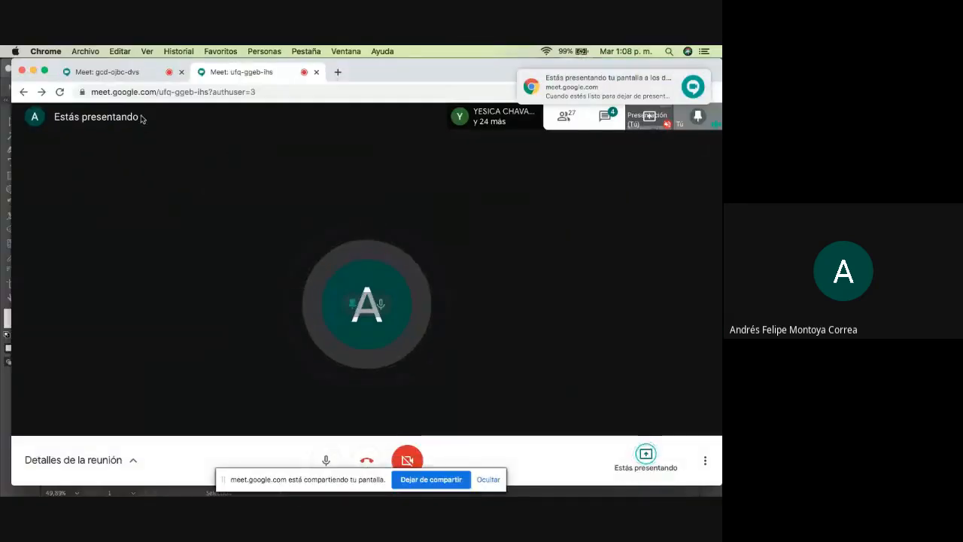
{"action": "left_click", "coordinate": [133, 71]}
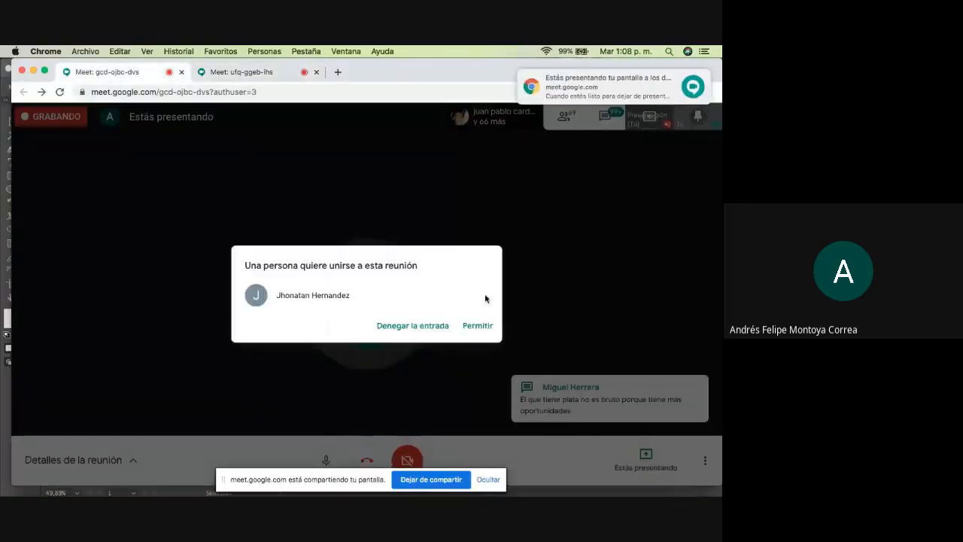
{"action": "left_click", "coordinate": [477, 326]}
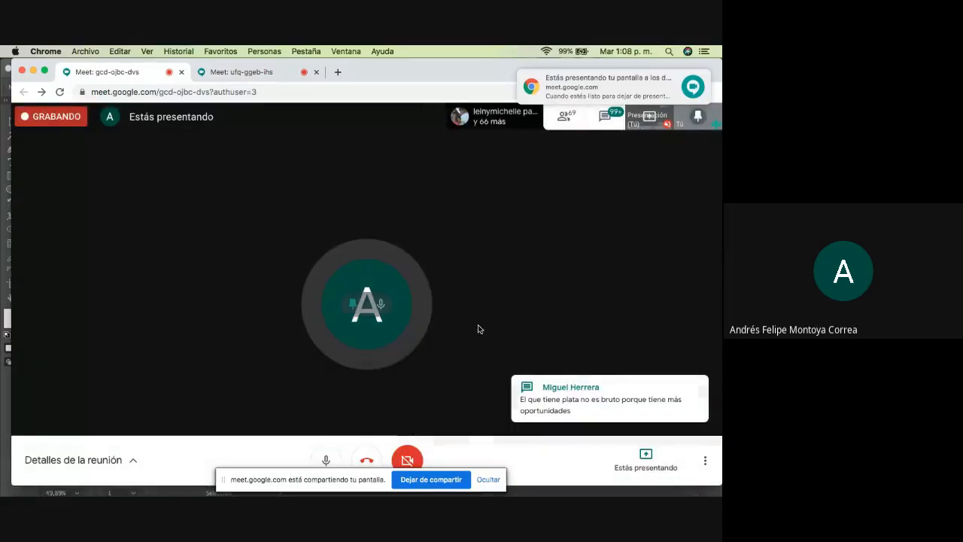
Switch to Illustrator and start a new document named "Clase 2".
{"action": "mouse_move", "coordinate": [719, 48]}
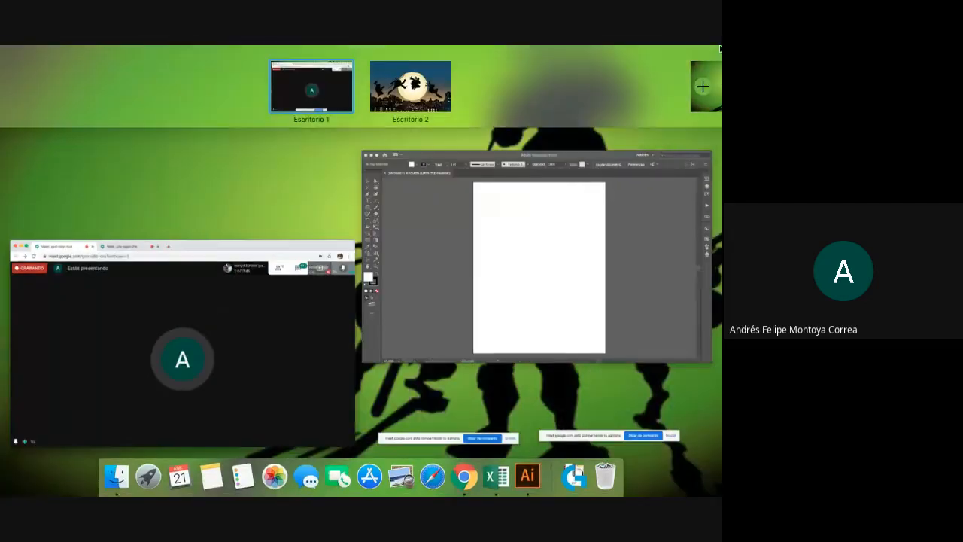
{"action": "left_click", "coordinate": [549, 243]}
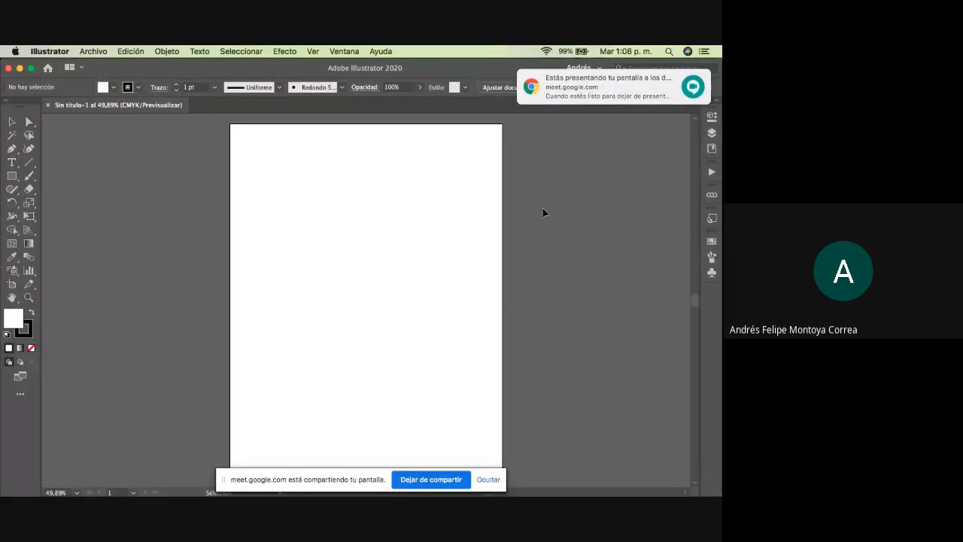
{"action": "left_click", "coordinate": [96, 54]}
{"action": "left_click", "coordinate": [111, 65]}
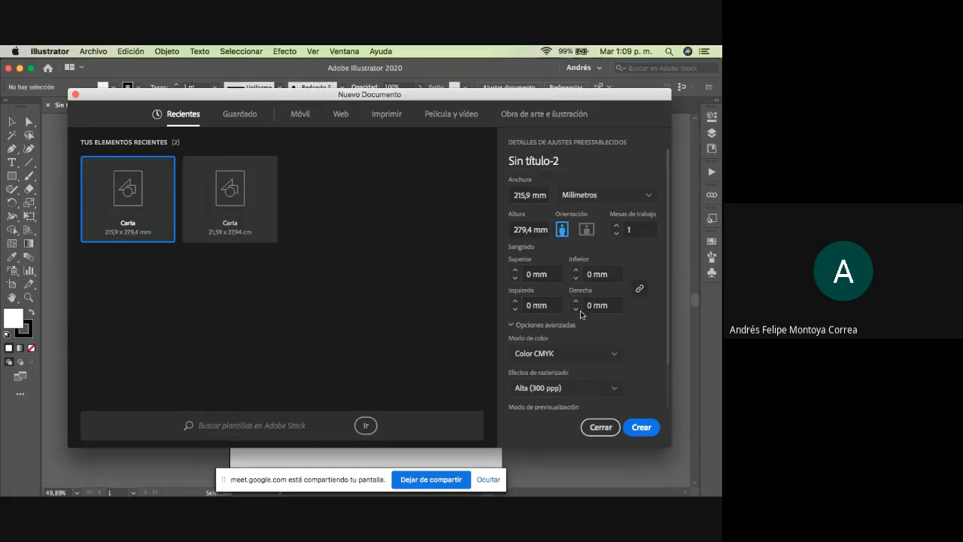
{"action": "left_click_drag", "start_coordinate": [578, 161], "coordinate": [504, 162]}
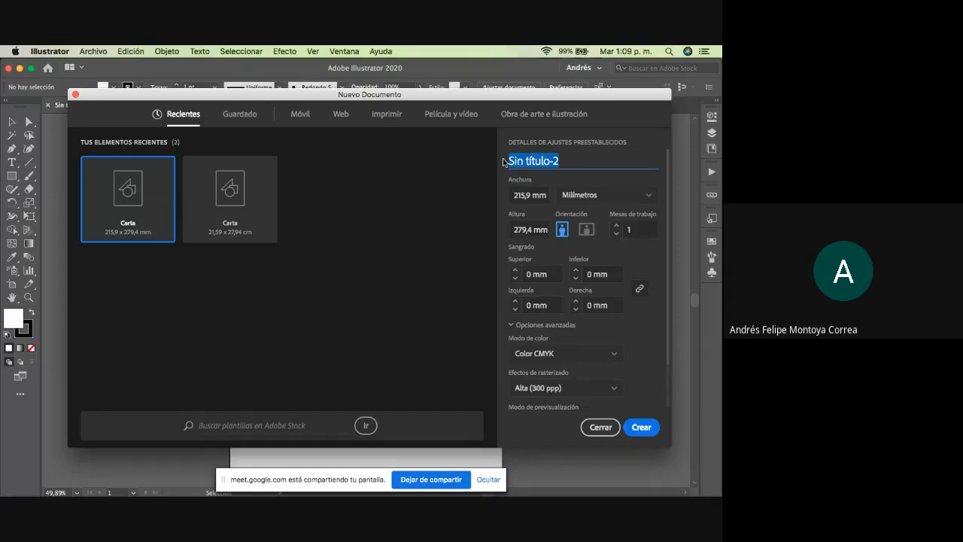
{"action": "type", "text": "Clase 2"}
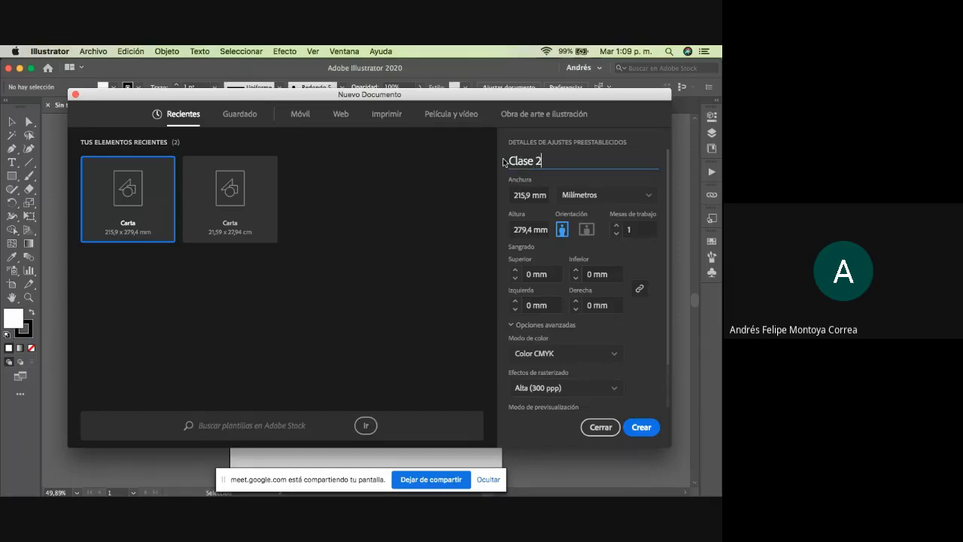
Show the print presets, then set the Carta document's units to Centímetros and its orientation to landscape.
{"action": "triple_click", "coordinate": [535, 195]}
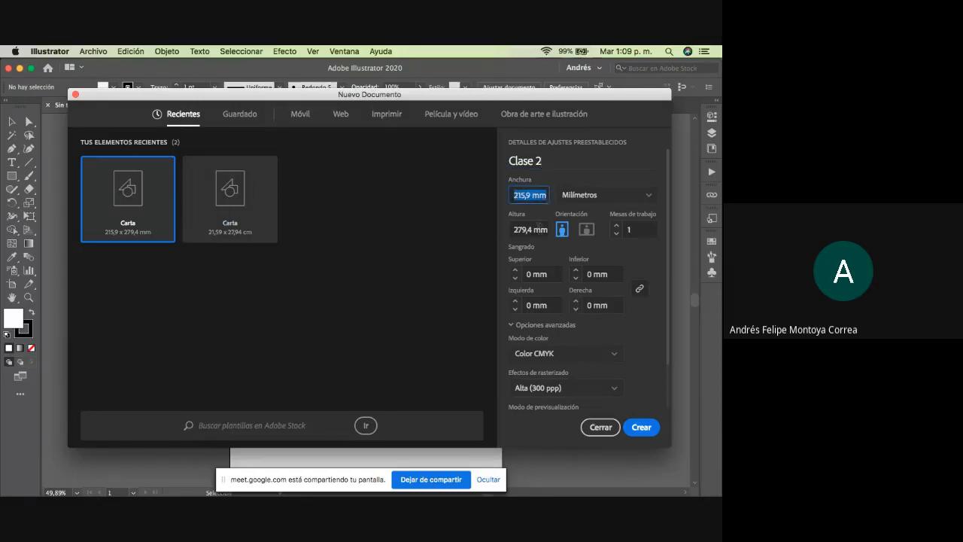
{"action": "left_click_drag", "start_coordinate": [540, 233], "coordinate": [508, 232]}
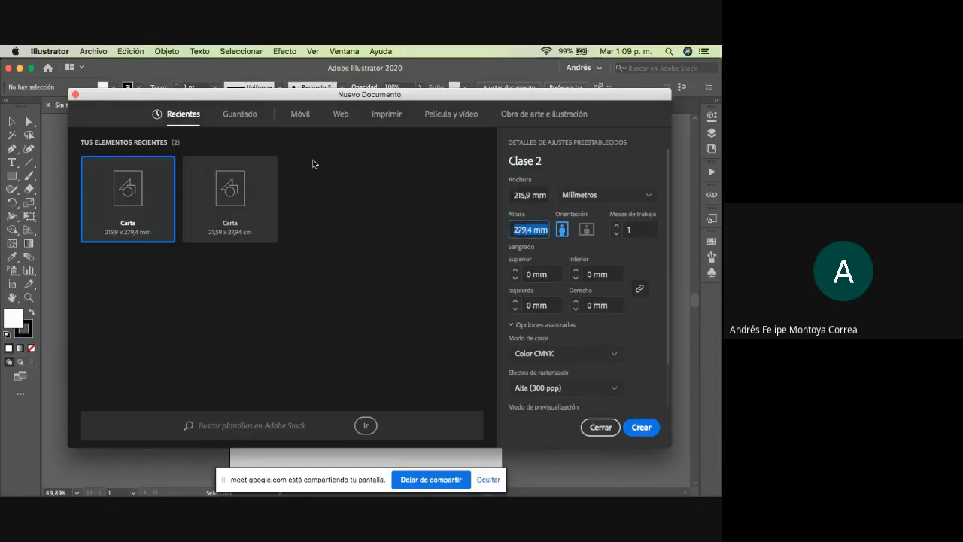
{"action": "left_click", "coordinate": [383, 118]}
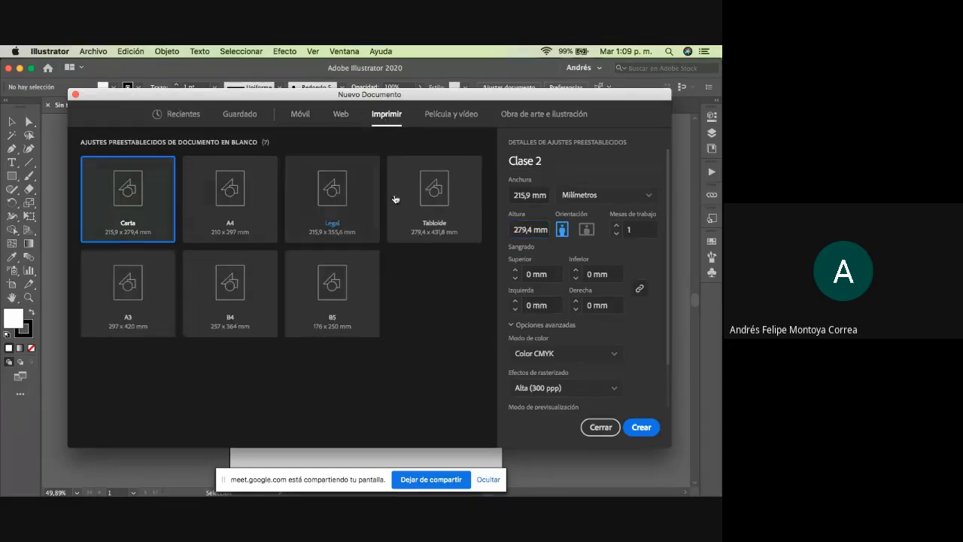
{"action": "left_click", "coordinate": [606, 197]}
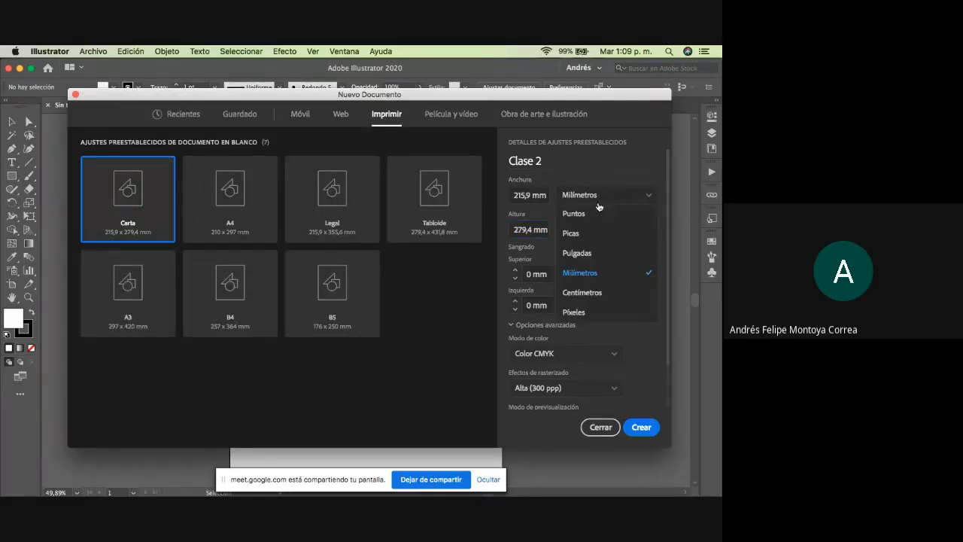
{"action": "left_click", "coordinate": [584, 294]}
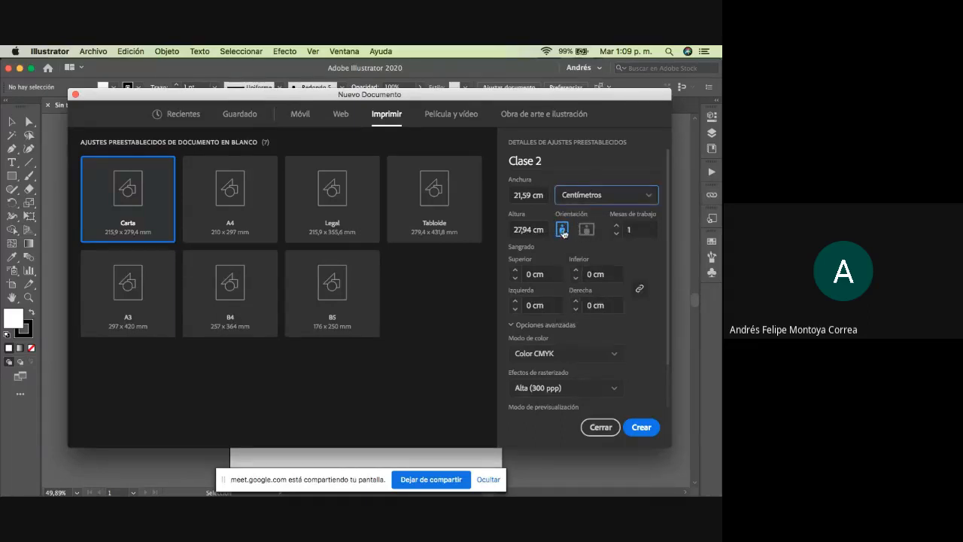
{"action": "left_click", "coordinate": [587, 230]}
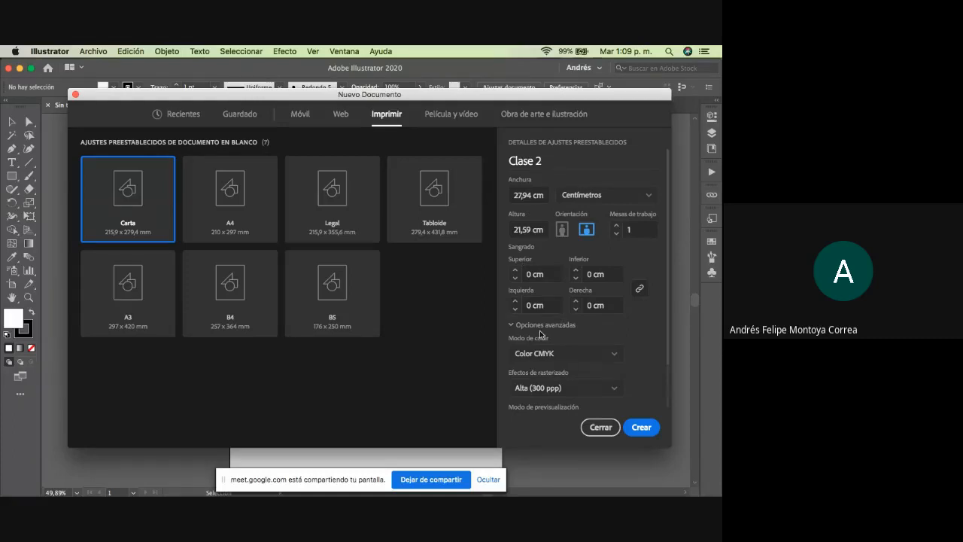
Create the document with Color CMYK and Media (150 ppp) raster effects, and close the Sin título-1 document.
{"action": "left_click", "coordinate": [565, 354]}
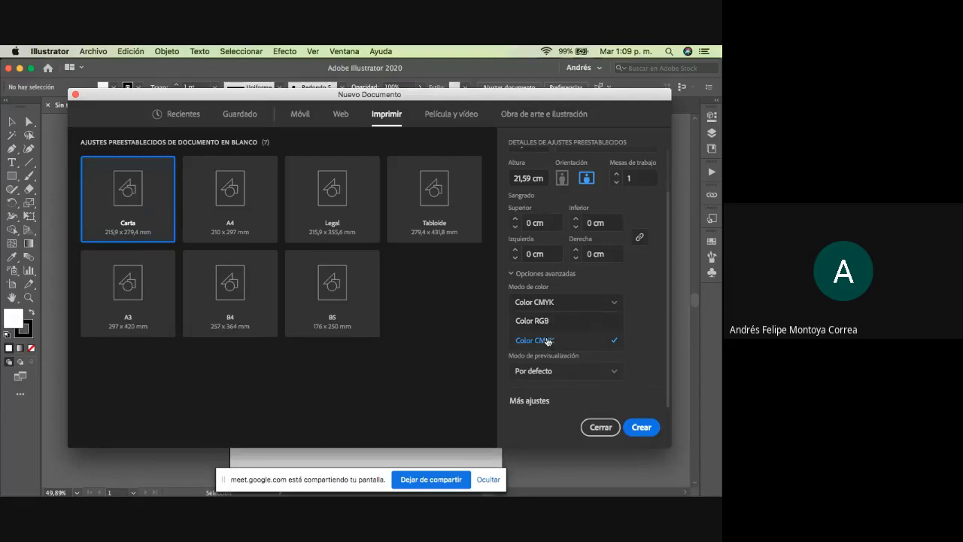
{"action": "left_click", "coordinate": [548, 340]}
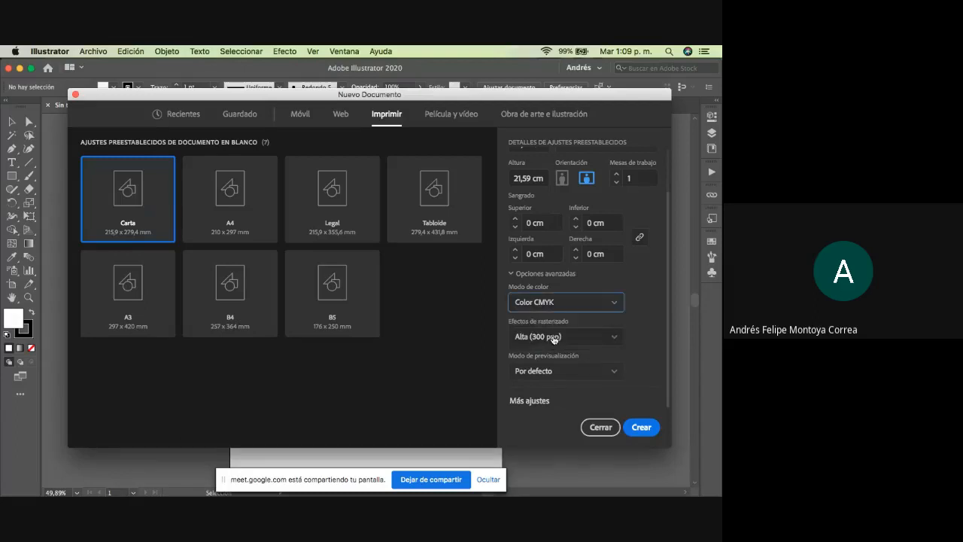
{"action": "left_click", "coordinate": [613, 345]}
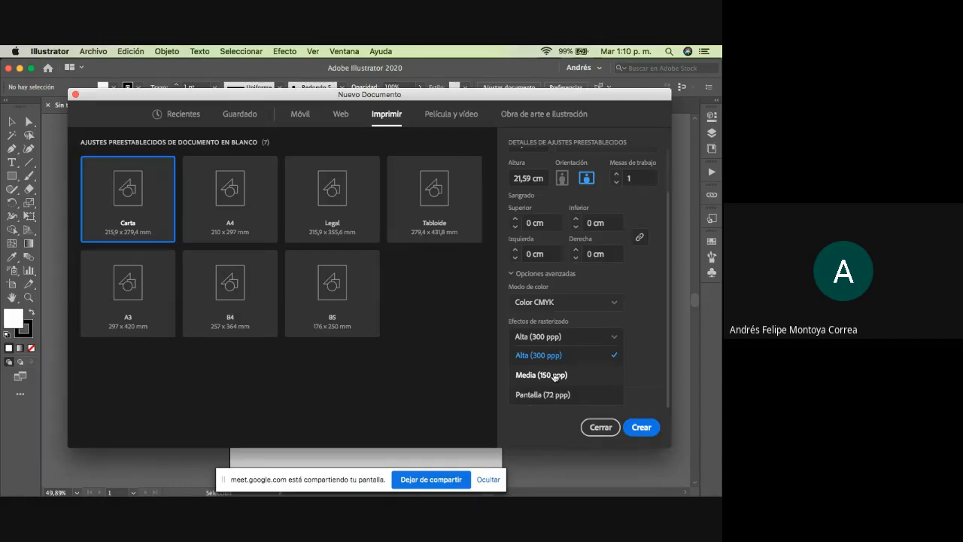
{"action": "left_click", "coordinate": [555, 375]}
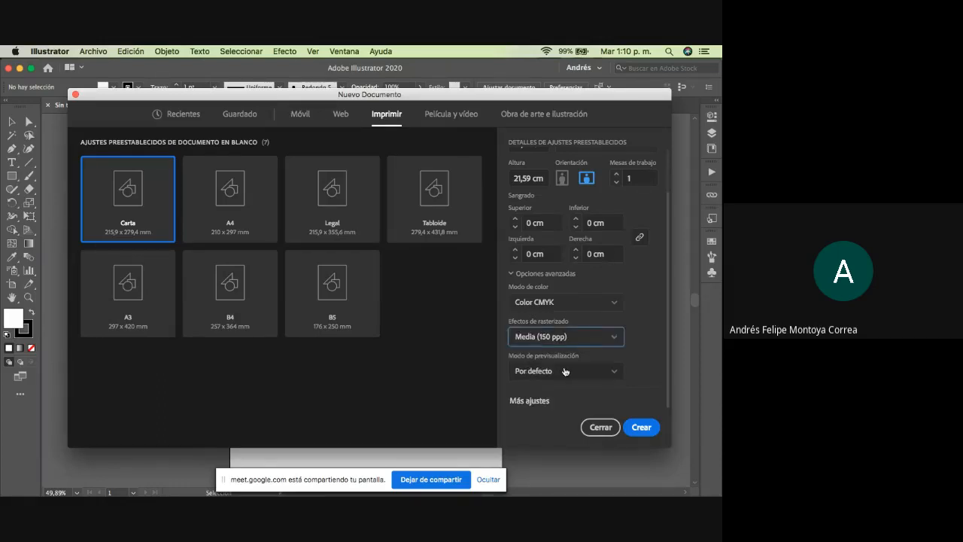
{"action": "left_click", "coordinate": [628, 429]}
{"action": "left_click", "coordinate": [641, 428]}
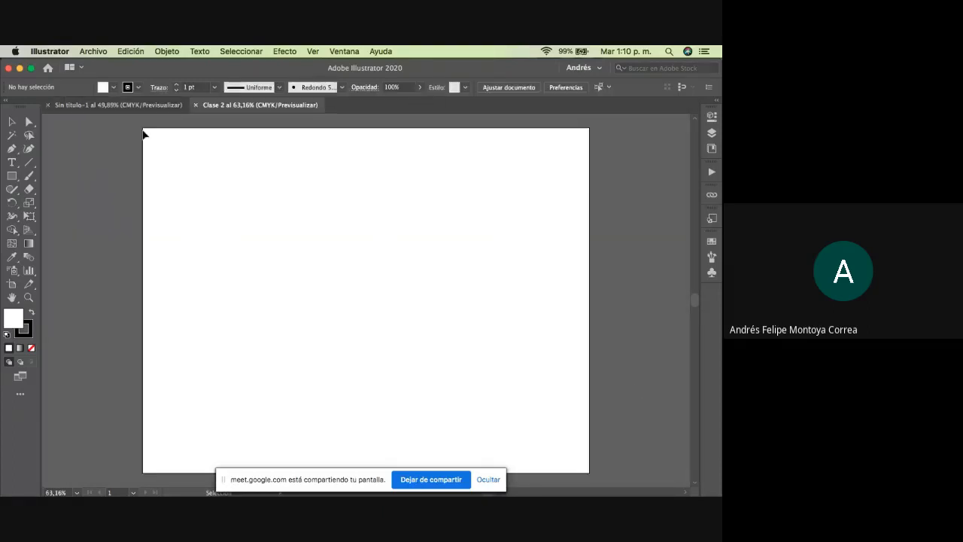
{"action": "left_click", "coordinate": [48, 105]}
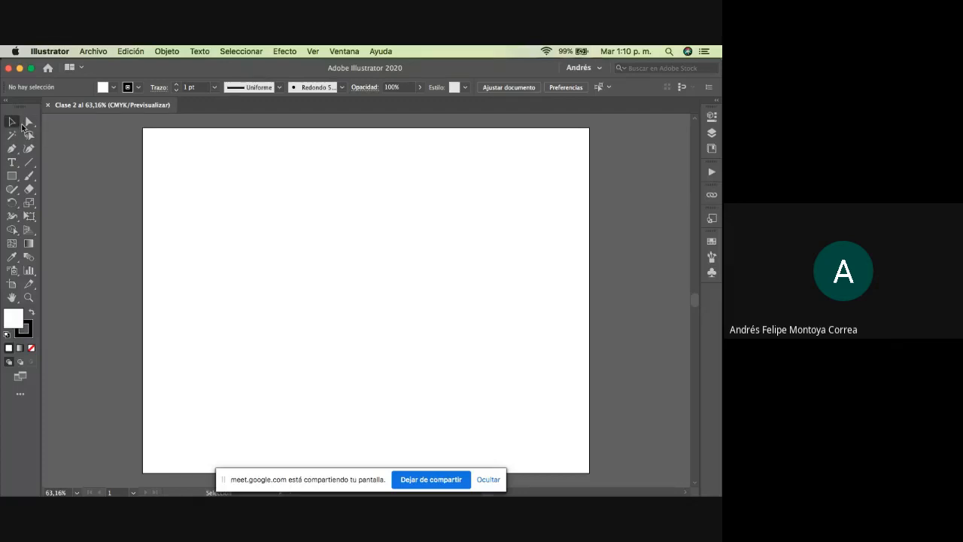
Draw a wide rectangle in the upper part of the artboard and swap its fill and stroke for a black fill.
{"action": "left_click", "coordinate": [12, 175]}
{"action": "left_click_drag", "start_coordinate": [232, 169], "coordinate": [403, 259]}
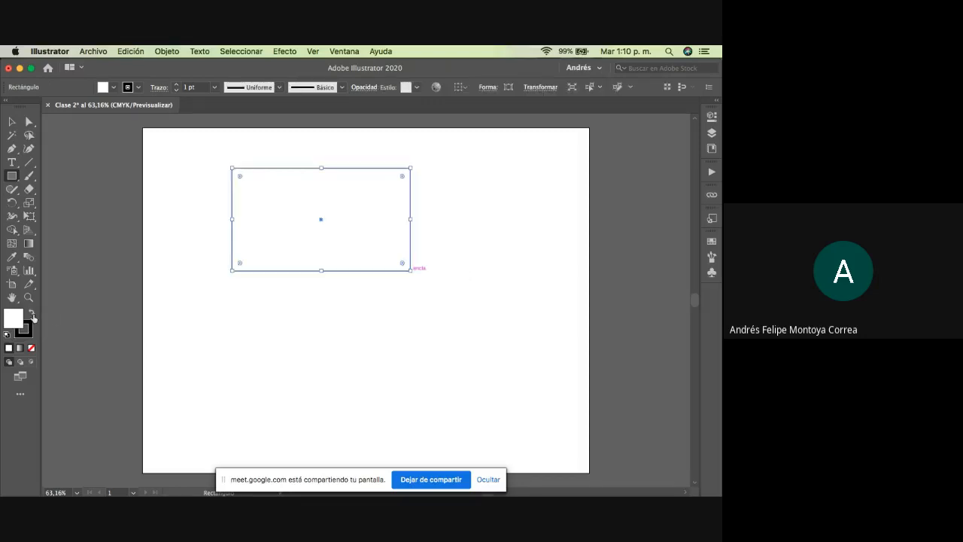
{"action": "left_click", "coordinate": [31, 312]}
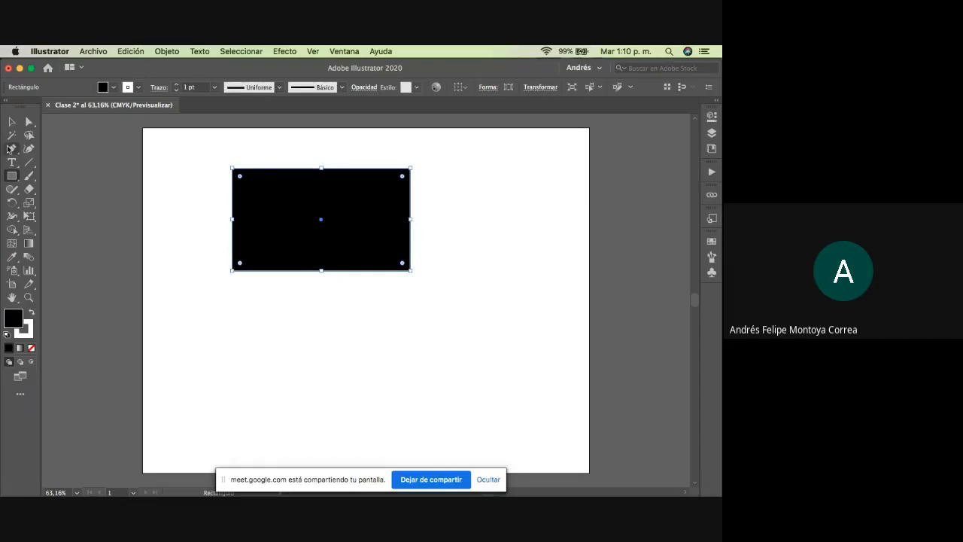
Move the black rectangle slightly right and down, toward the middle of the artboard, with the Selection tool.
{"action": "left_click", "coordinate": [12, 121]}
{"action": "left_click", "coordinate": [247, 318]}
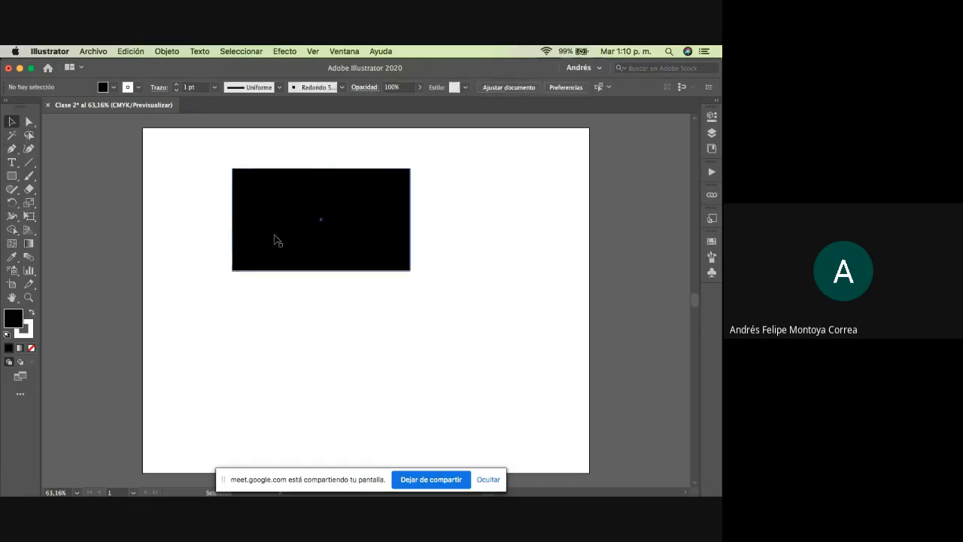
{"action": "left_click", "coordinate": [277, 239]}
{"action": "left_click_drag", "start_coordinate": [365, 238], "coordinate": [456, 239]}
{"action": "left_click_drag", "start_coordinate": [430, 238], "coordinate": [388, 234]}
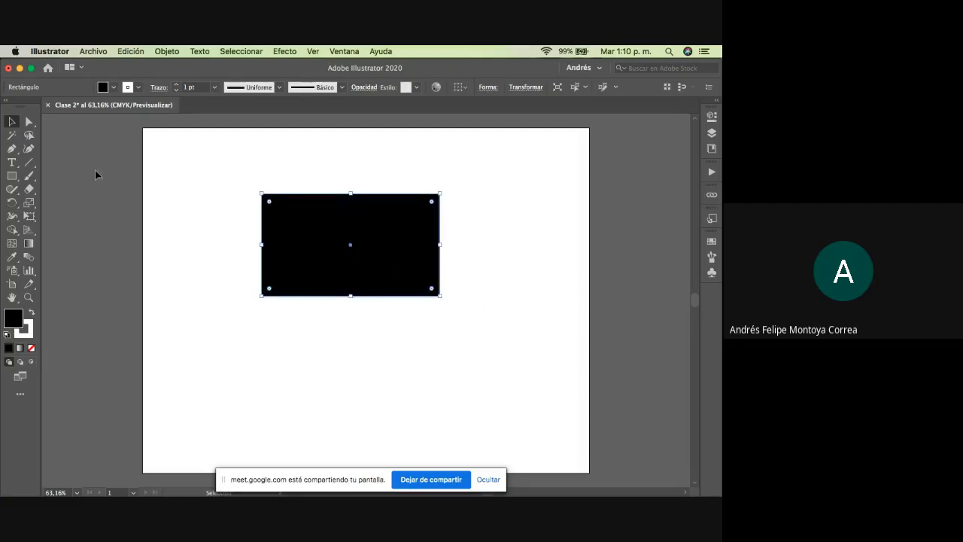
Reshape the black rectangle with the Direct Selection tool, moving its upper-right corner slightly left and its upper-left corner inward and down.
{"action": "left_click", "coordinate": [30, 123]}
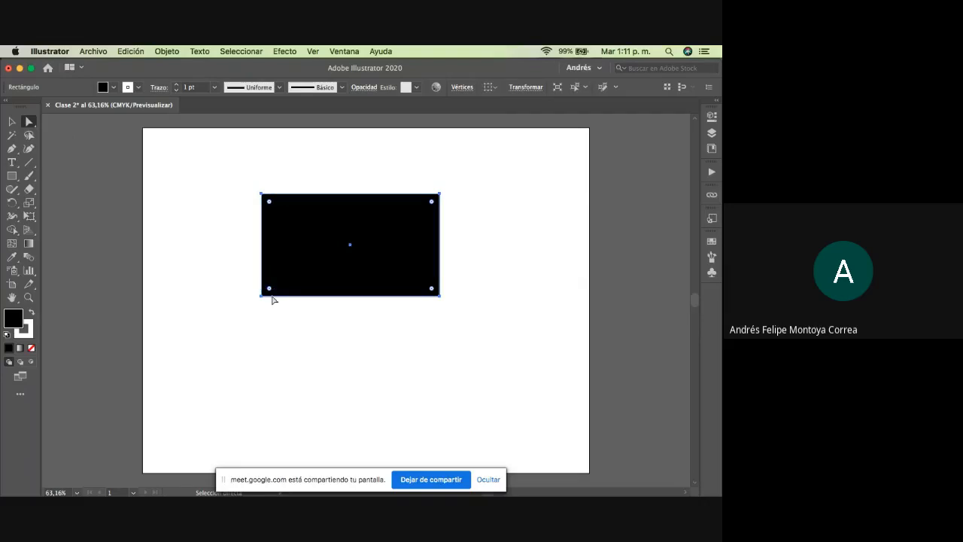
{"action": "left_click_drag", "start_coordinate": [239, 294], "coordinate": [294, 309]}
{"action": "left_click_drag", "start_coordinate": [462, 278], "coordinate": [429, 326]}
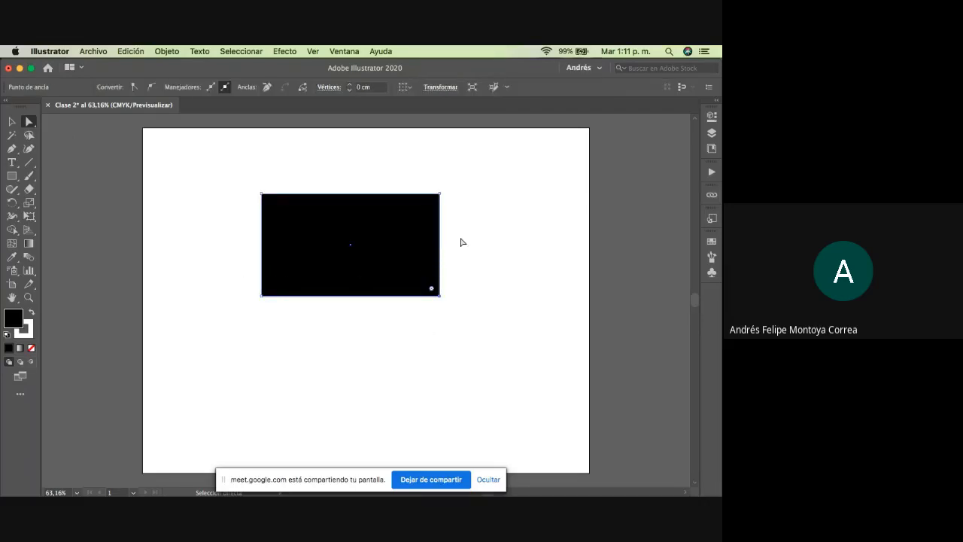
{"action": "left_click", "coordinate": [440, 194]}
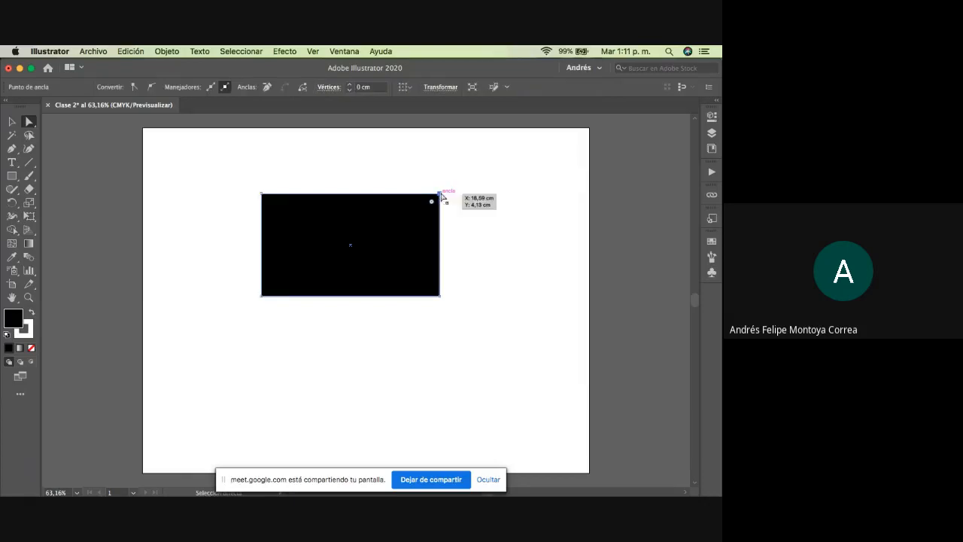
{"action": "mouse_move", "coordinate": [441, 195]}
{"action": "left_mouse_down"}
{"action": "mouse_move", "coordinate": [385, 253]}
{"action": "mouse_move", "coordinate": [426, 190]}
{"action": "left_mouse_up"}
{"action": "left_click_drag", "start_coordinate": [263, 195], "coordinate": [314, 231]}
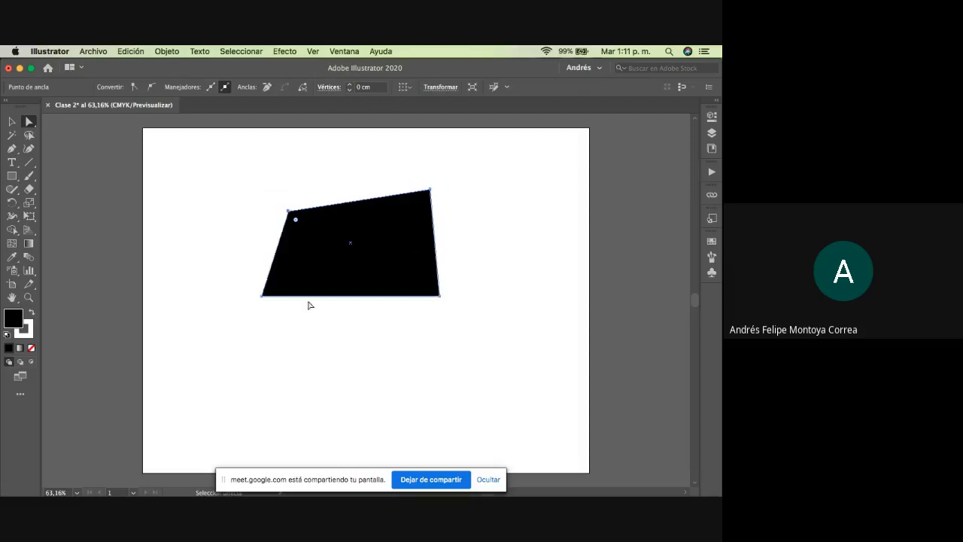
Magnify the shape's upper-left corner up to 600% with the Zoom tool, and zoom back out to 50%.
{"action": "left_click", "coordinate": [29, 298]}
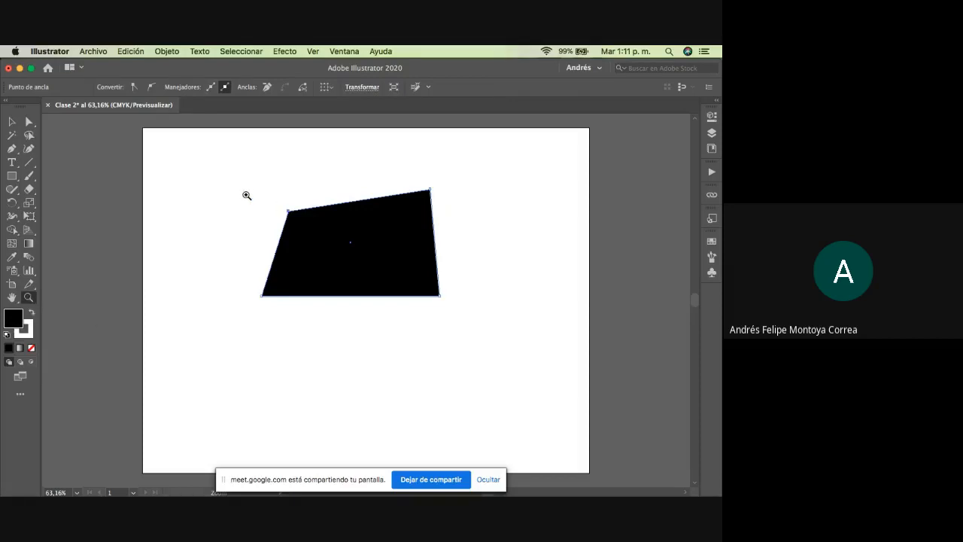
{"action": "left_click_drag", "start_coordinate": [240, 186], "coordinate": [354, 264]}
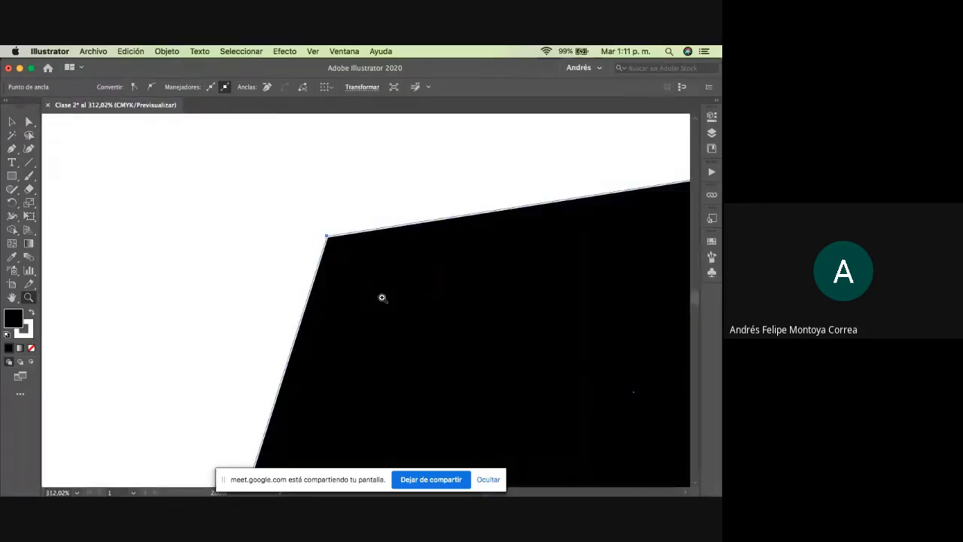
{"action": "left_click", "coordinate": [381, 298]}
{"action": "left_click", "coordinate": [384, 305]}
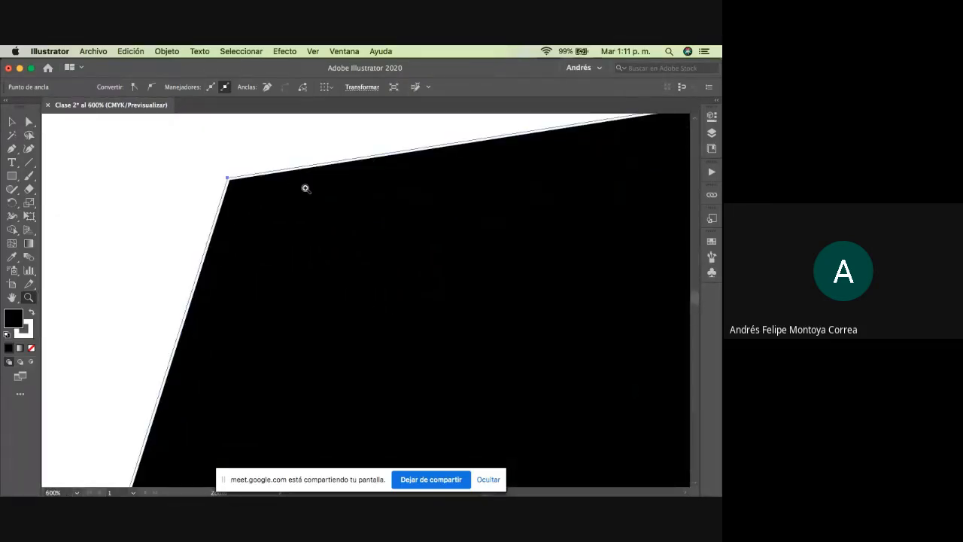
{"action": "left_click", "coordinate": [291, 237], "text": "alt"}
{"action": "left_click", "coordinate": [299, 240], "text": "alt"}
{"action": "left_click", "coordinate": [323, 263], "text": "alt"}
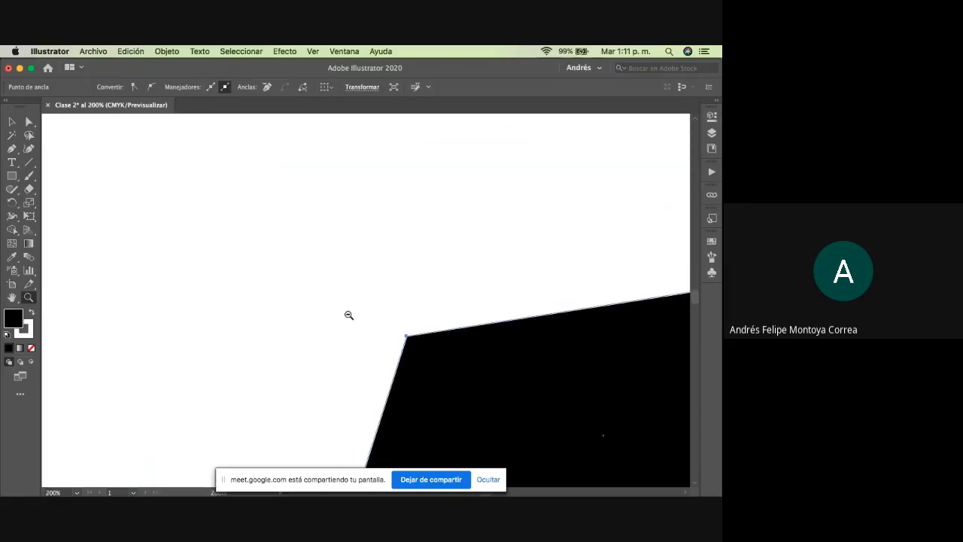
{"action": "left_click", "coordinate": [349, 315], "text": "alt"}
{"action": "left_click", "coordinate": [348, 315], "text": "alt"}
{"action": "left_click", "coordinate": [349, 315], "text": "alt"}
{"action": "left_click", "coordinate": [349, 314], "text": "alt"}
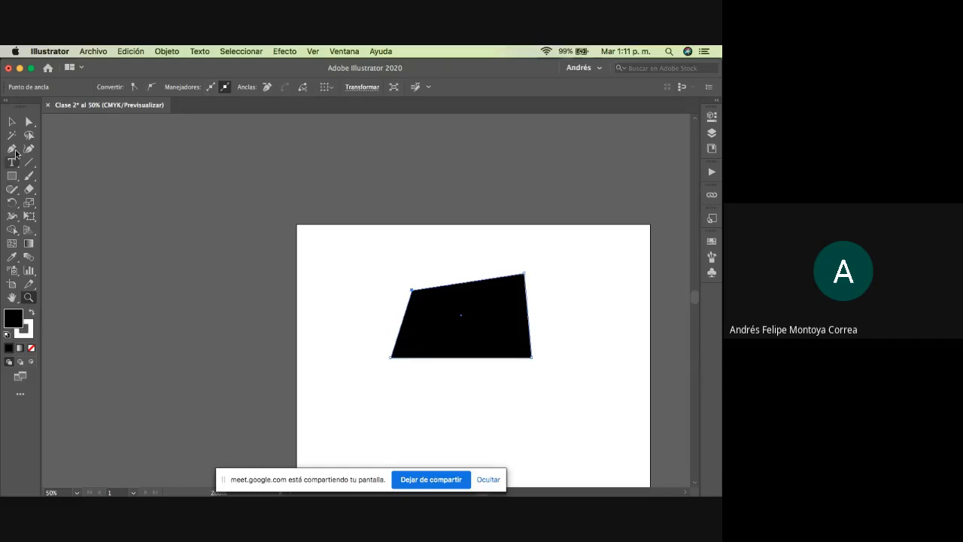
With the Selection tool active, zoom the view in to 150% and back out to 50%.
{"action": "left_click", "coordinate": [12, 121]}
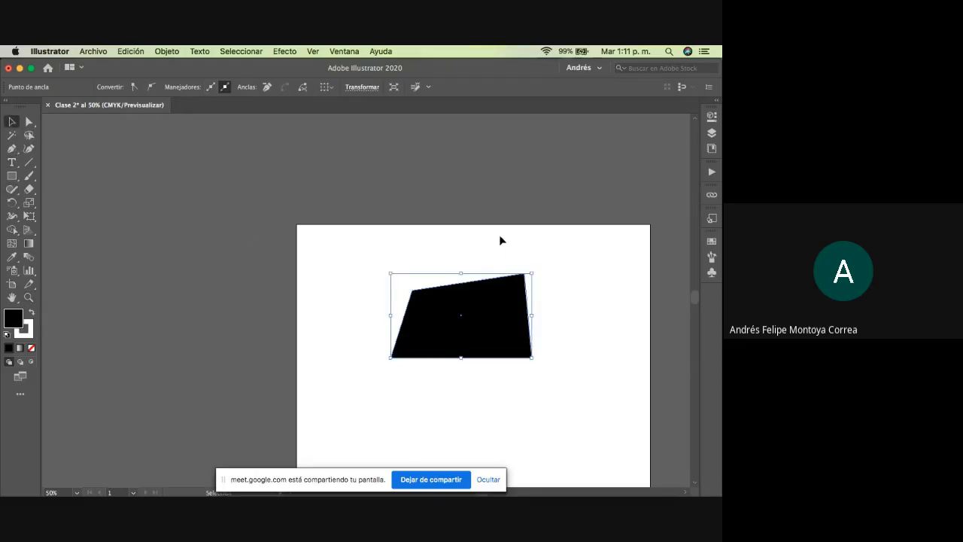
{"action": "key", "text": "a"}
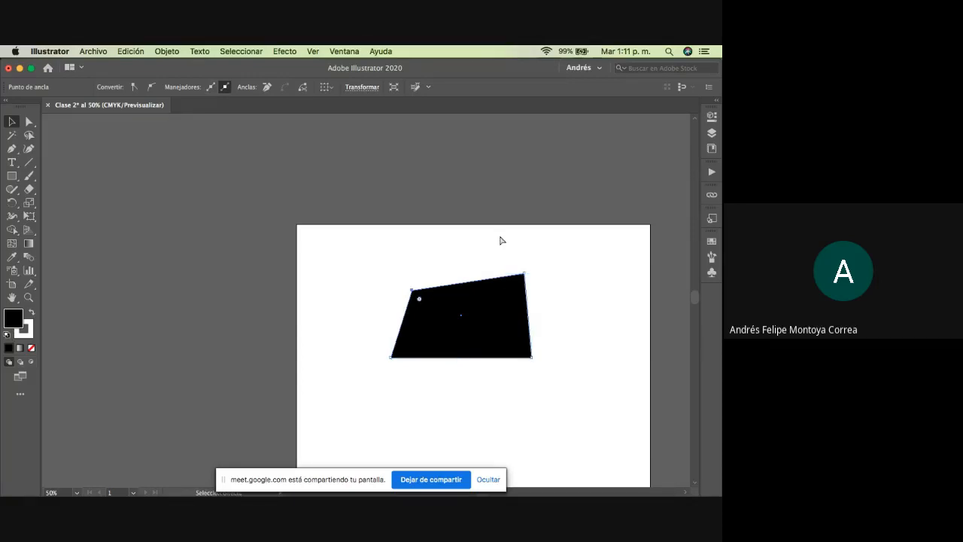
{"action": "key", "text": "super+equal"}
{"action": "key", "text": "super+equal"}
{"action": "key", "text": "super+equal"}
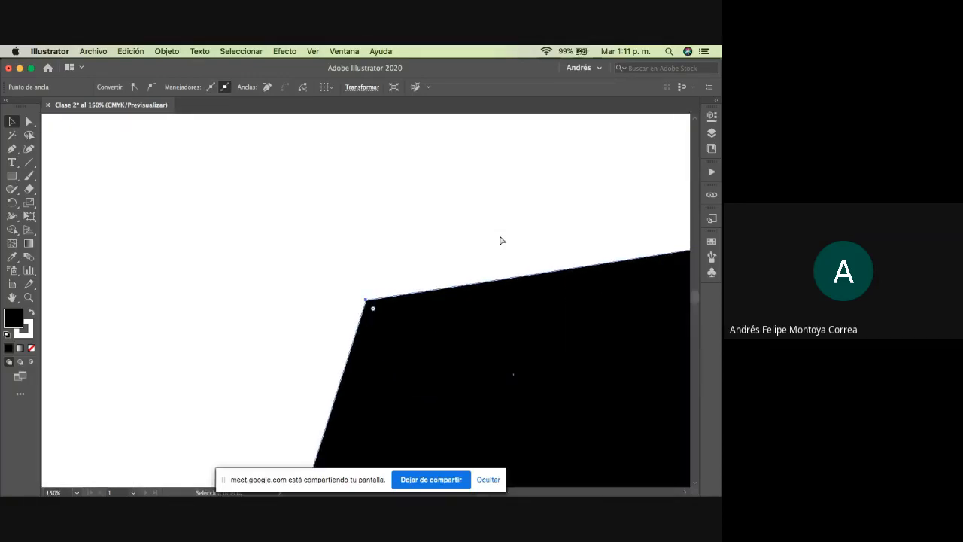
{"action": "key", "text": "super+minus"}
{"action": "key", "text": "super+minus"}
{"action": "key", "text": "super+minus"}
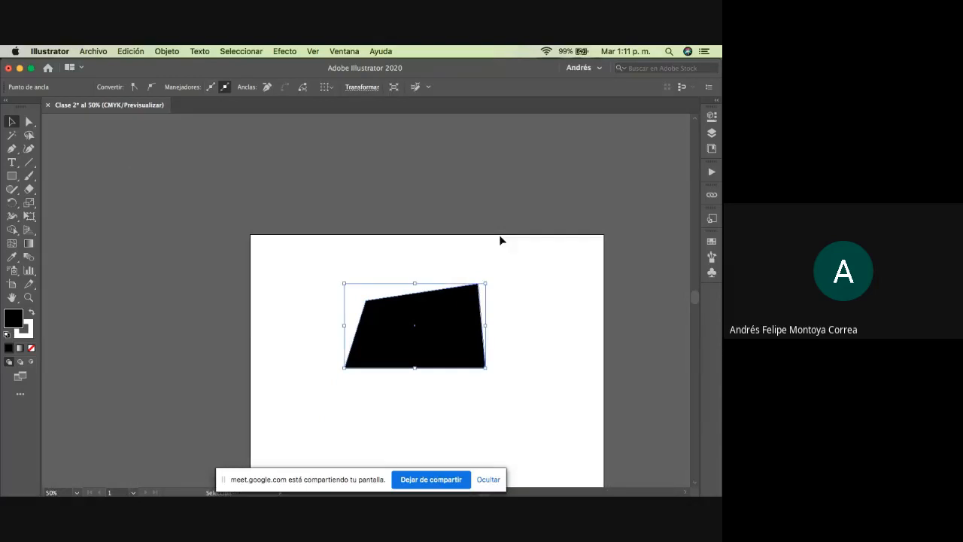
{"action": "key", "text": "v"}
Switch to Google Meet in Chrome, admit the waiting participant, check the second call, and return to Illustrator.
{"action": "key", "text": "ctrl+Up"}
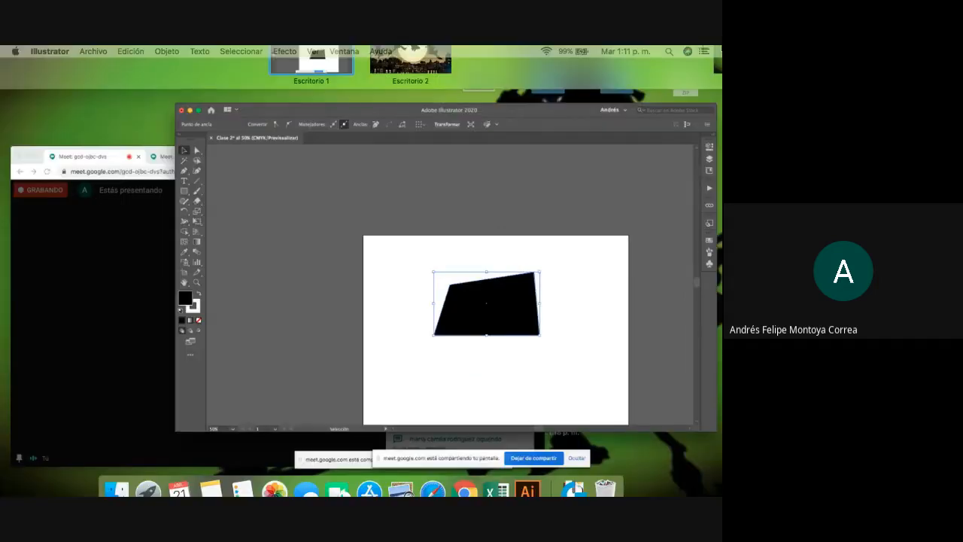
{"action": "left_click", "coordinate": [271, 320]}
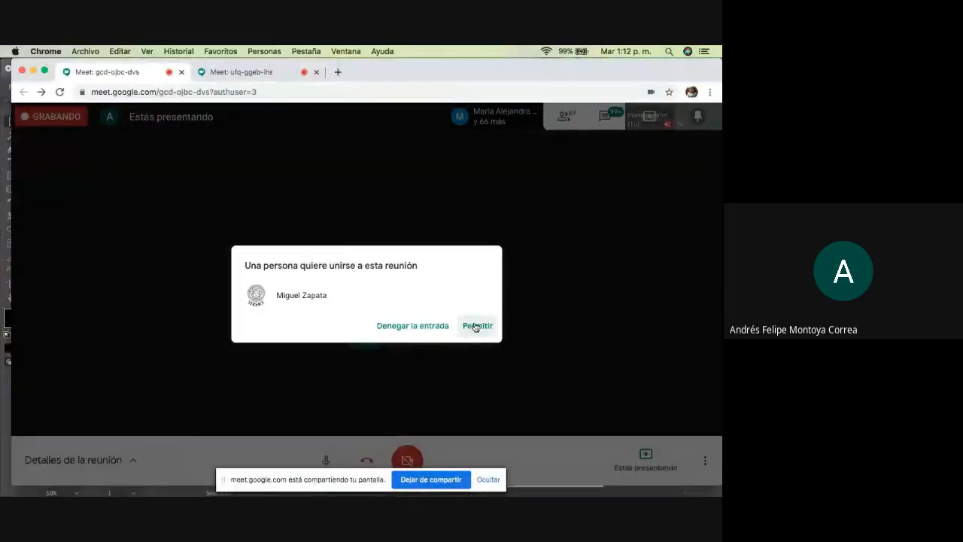
{"action": "left_click", "coordinate": [475, 325]}
{"action": "left_click", "coordinate": [265, 73]}
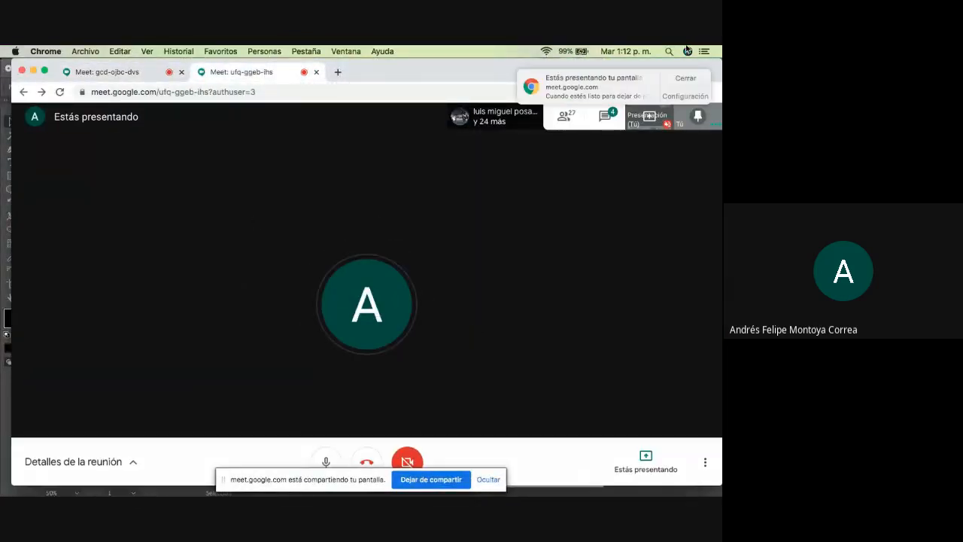
{"action": "key", "text": "ctrl+Up"}
{"action": "left_click", "coordinate": [466, 256]}
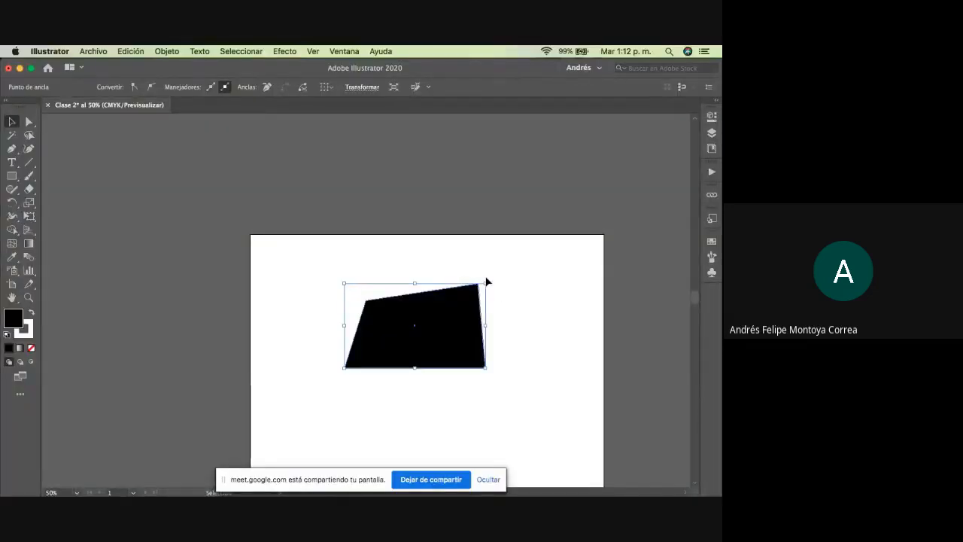
Pan around the artboard with the Hand tool and with its temporary activation from the Selection tool.
{"action": "left_click_drag", "start_coordinate": [494, 284], "coordinate": [439, 231]}
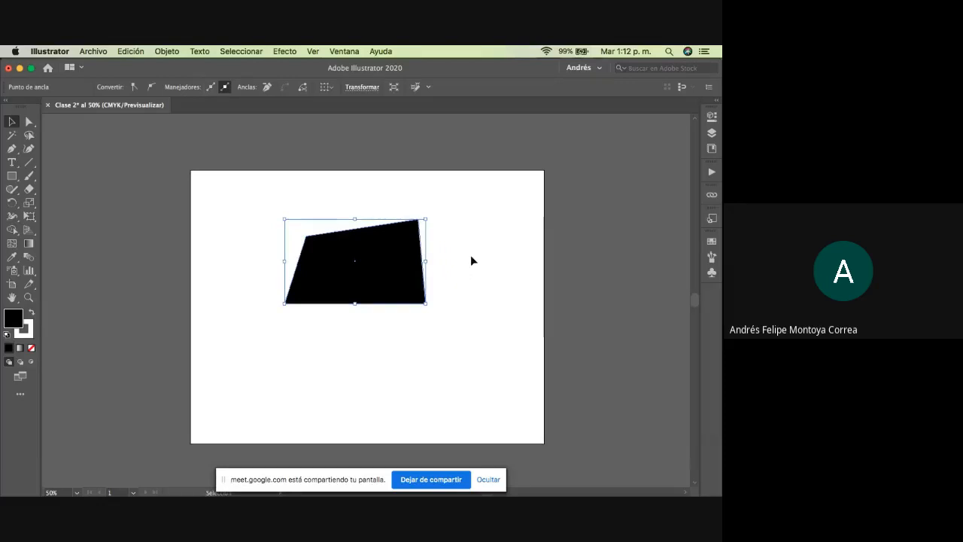
{"action": "left_click", "coordinate": [12, 298]}
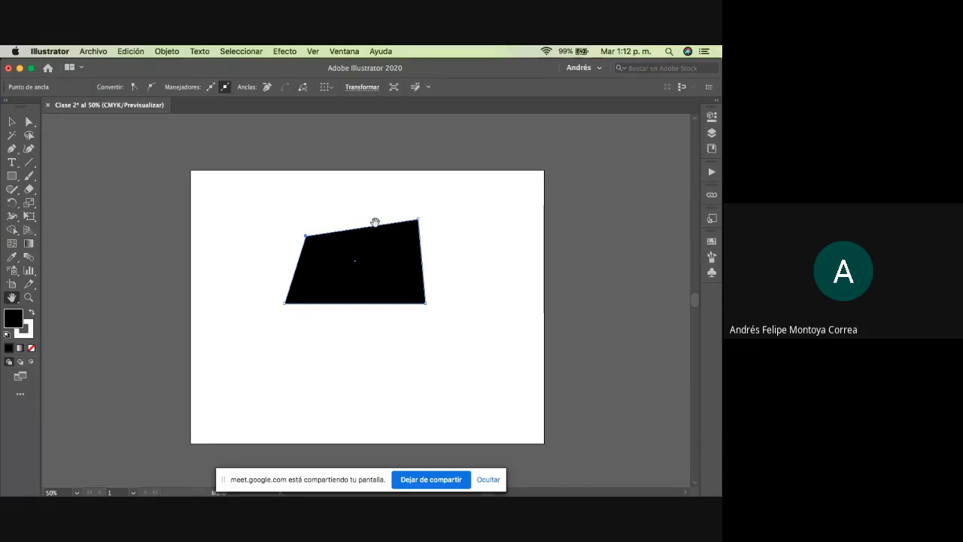
{"action": "mouse_move", "coordinate": [483, 259]}
{"action": "left_mouse_down"}
{"action": "mouse_move", "coordinate": [408, 194]}
{"action": "mouse_move", "coordinate": [519, 224]}
{"action": "mouse_move", "coordinate": [531, 258]}
{"action": "mouse_move", "coordinate": [496, 263]}
{"action": "left_mouse_up"}
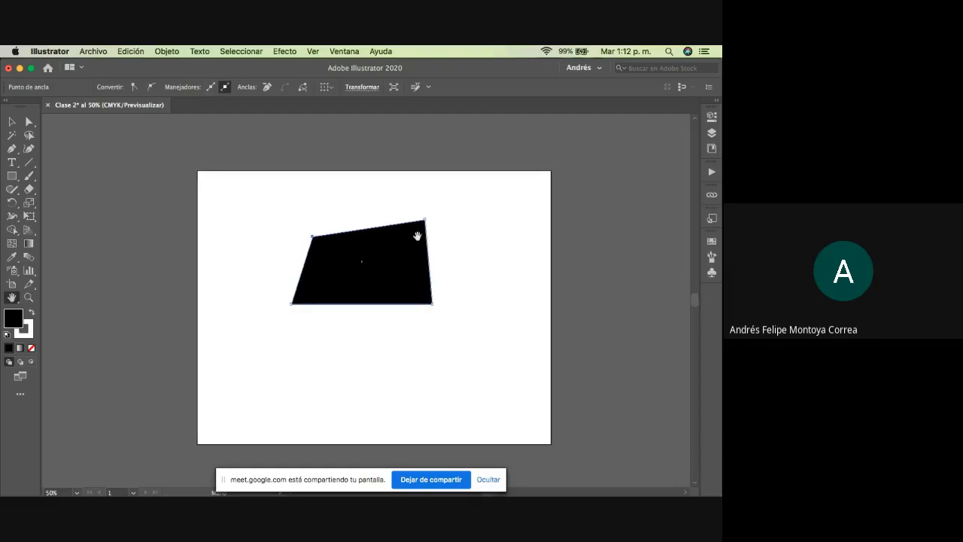
{"action": "left_click", "coordinate": [12, 122]}
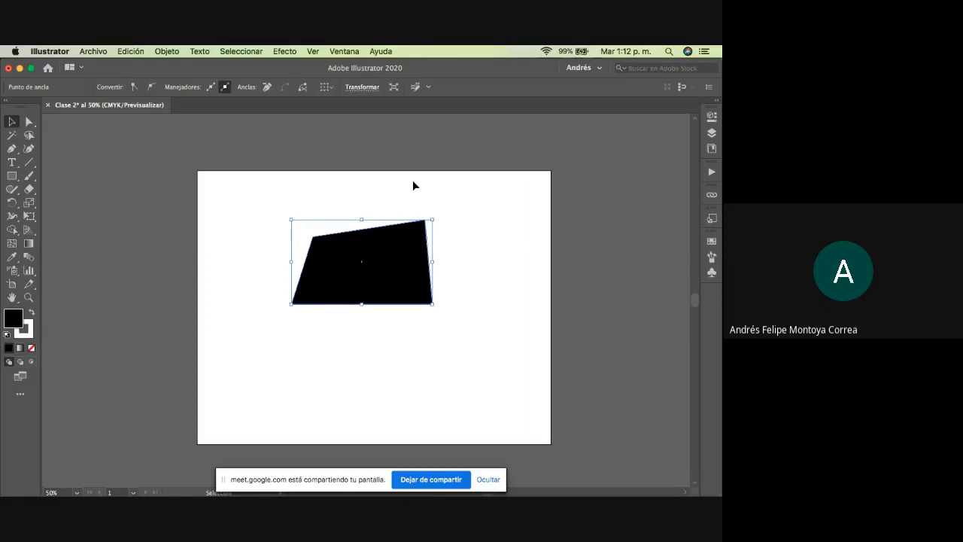
{"action": "key", "text": "space"}
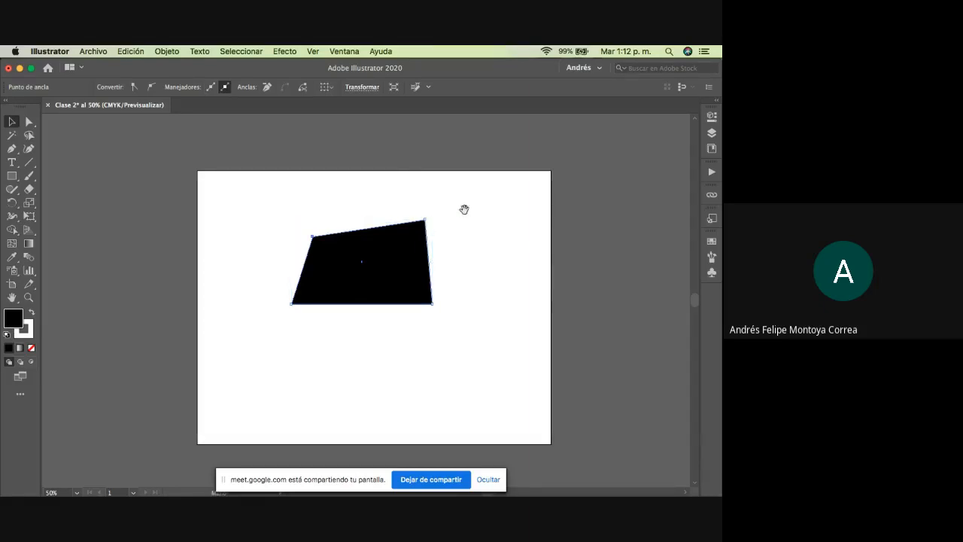
{"action": "scroll", "coordinate": [469, 282], "scroll_direction": "down", "scroll_amount": 3}
{"action": "scroll", "coordinate": [509, 258], "scroll_direction": "left", "scroll_amount": 2}
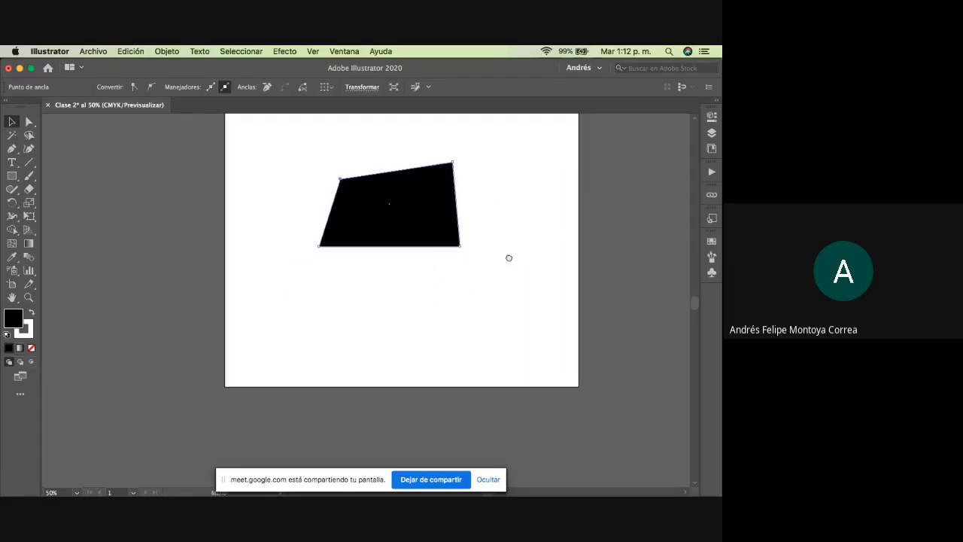
{"action": "scroll", "coordinate": [509, 258], "scroll_direction": "up", "scroll_amount": 3}
{"action": "scroll", "coordinate": [490, 284], "scroll_direction": "right", "scroll_amount": 2}
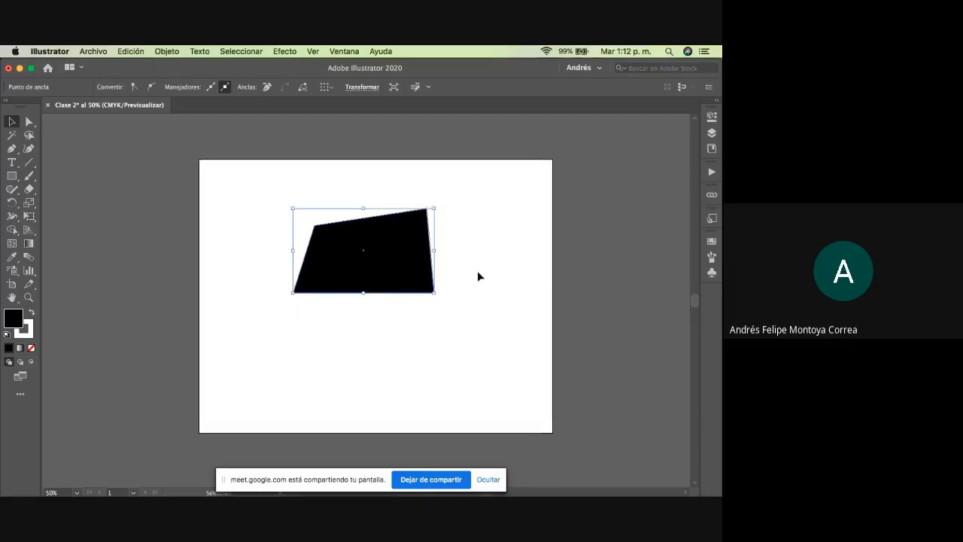
Delete the black four-sided shape from the artboard, and show the list of available window panels.
{"action": "left_click_drag", "start_coordinate": [462, 193], "coordinate": [344, 324]}
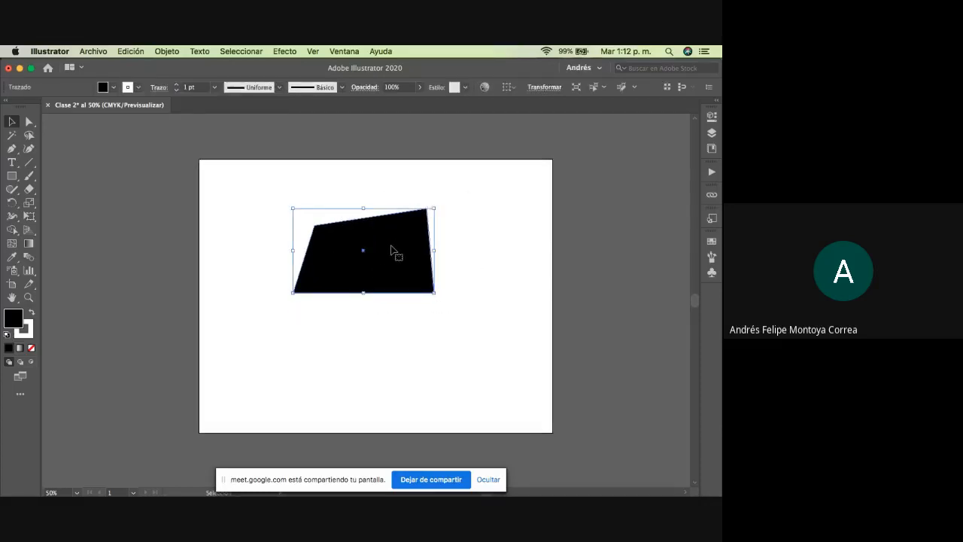
{"action": "key", "text": "Delete"}
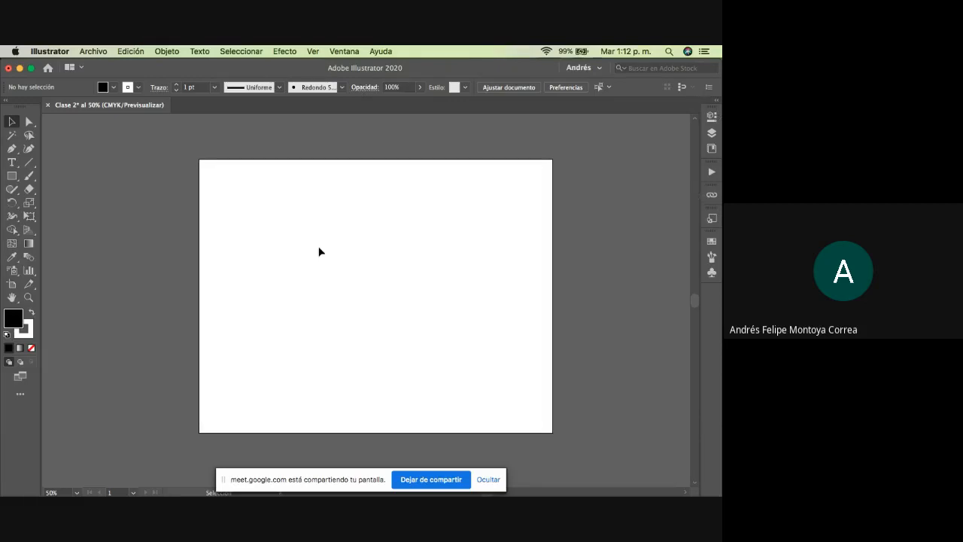
{"action": "left_click", "coordinate": [345, 51]}
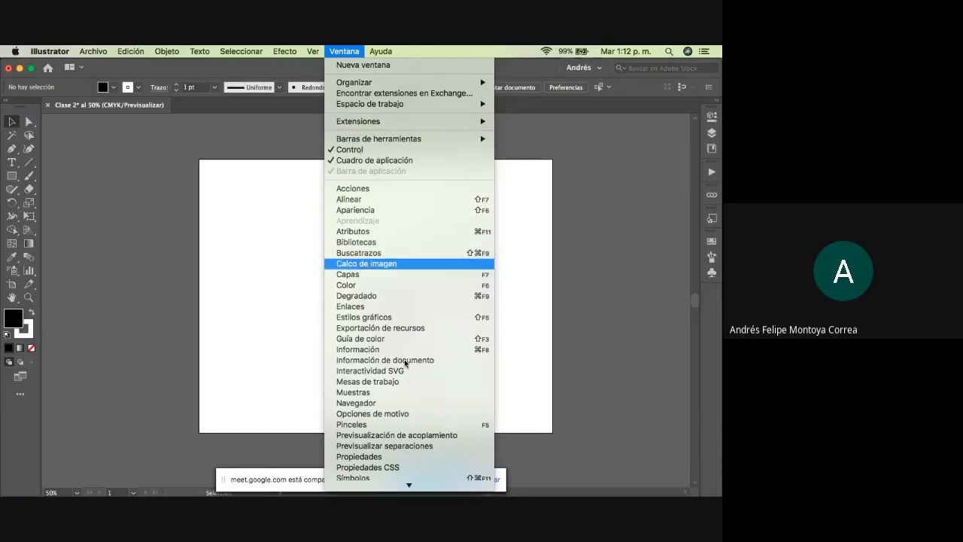
{"action": "left_click", "coordinate": [340, 48]}
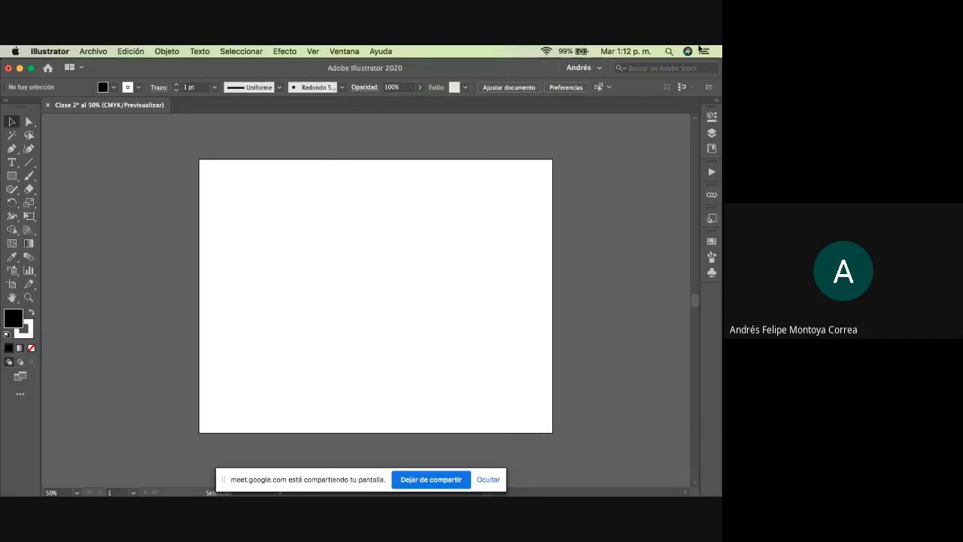
Switch to the recorded Google Meet call in Chrome, admit the people waiting to join, and return to Illustrator.
{"action": "key", "text": "ctrl+Up"}
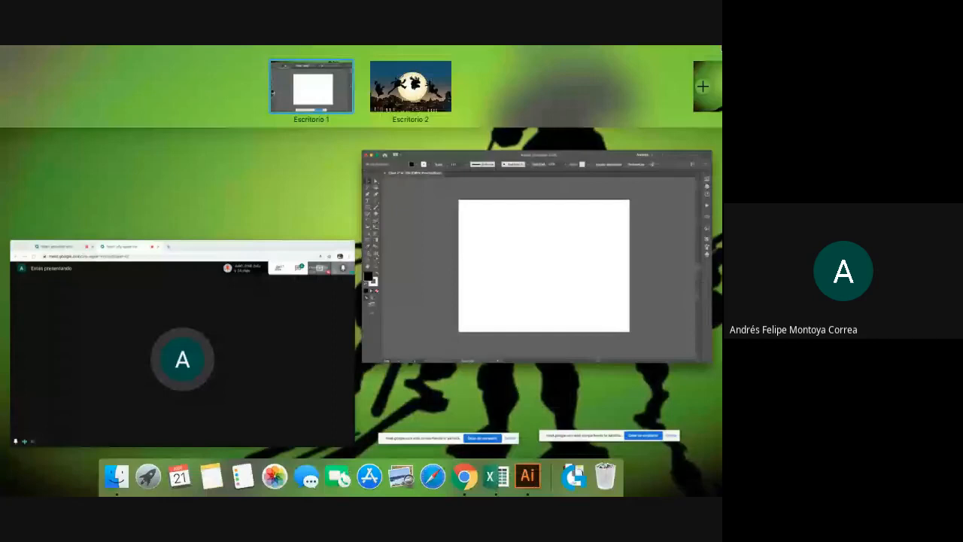
{"action": "left_click", "coordinate": [310, 311]}
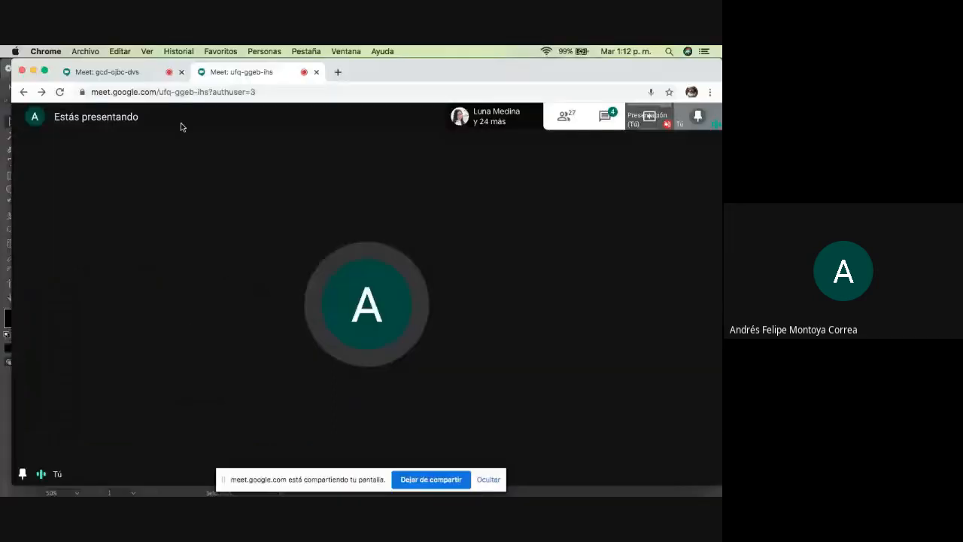
{"action": "left_click", "coordinate": [112, 71]}
{"action": "left_click", "coordinate": [474, 329]}
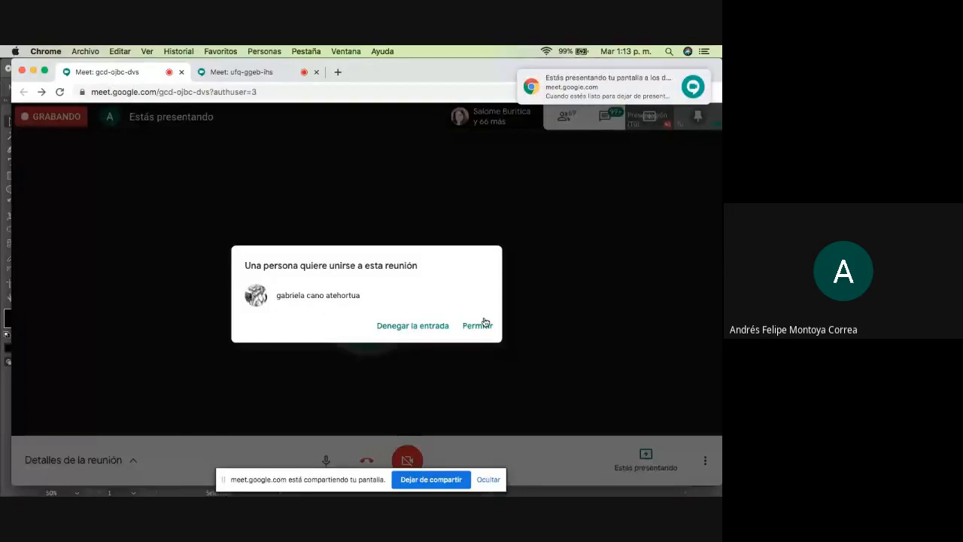
{"action": "left_click", "coordinate": [477, 326]}
{"action": "left_click", "coordinate": [344, 203]}
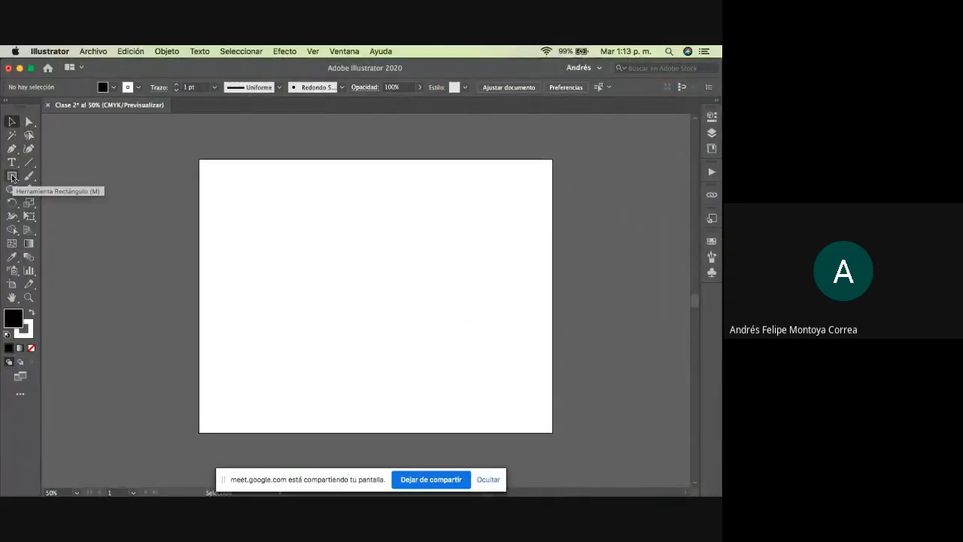
Show the shape tools grouped with the Rectangle tool and activate the Rectangle tool.
{"action": "left_click_drag", "start_coordinate": [13, 178], "coordinate": [109, 179]}
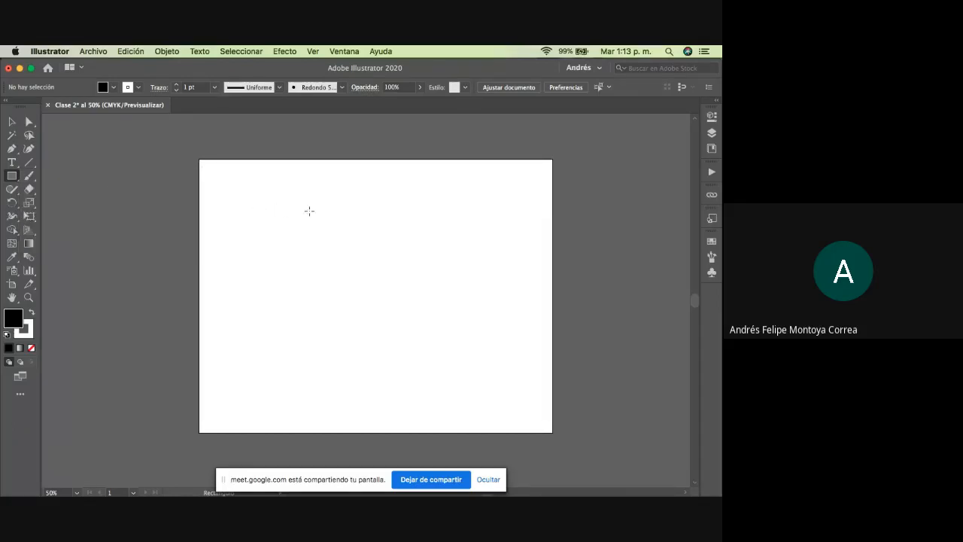
Switch to the second Google Meet call in Chrome, admit the person waiting to join, and return to Illustrator.
{"action": "mouse_move", "coordinate": [720, 46]}
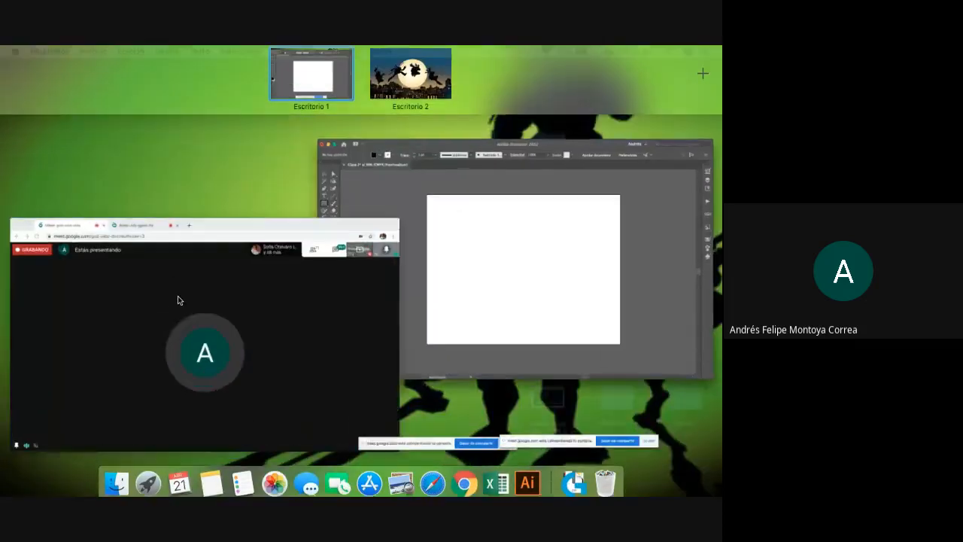
{"action": "left_click", "coordinate": [177, 300]}
{"action": "left_click", "coordinate": [260, 71]}
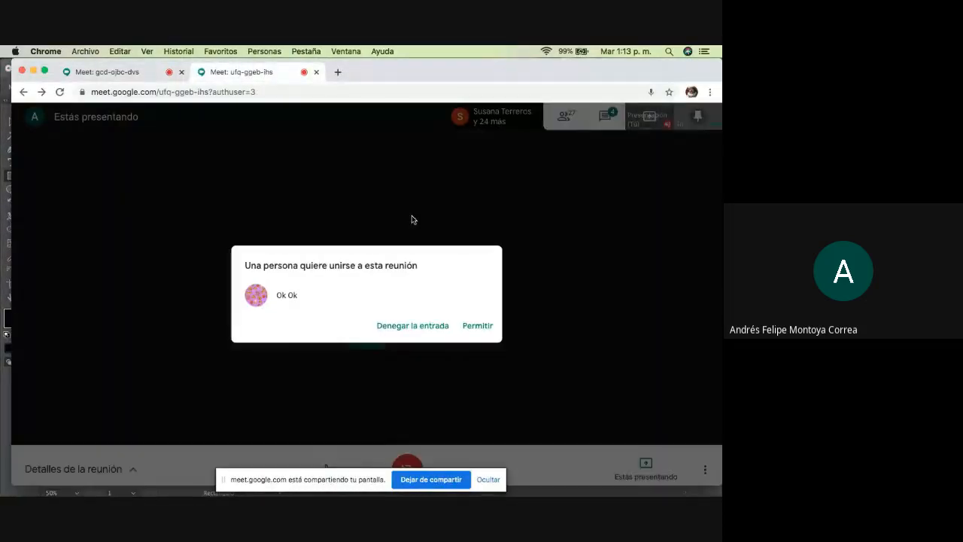
{"action": "left_click", "coordinate": [477, 312]}
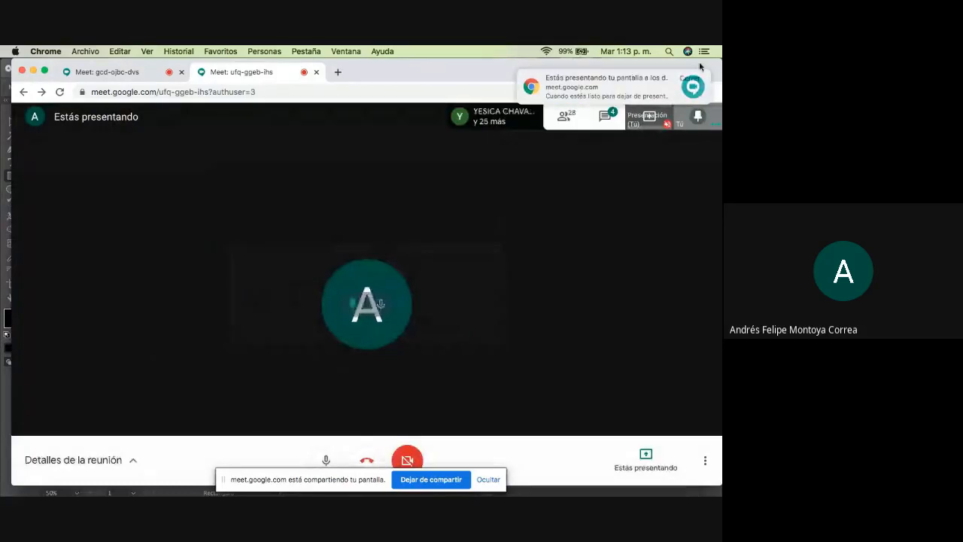
{"action": "mouse_move", "coordinate": [720, 46]}
{"action": "left_click", "coordinate": [451, 254]}
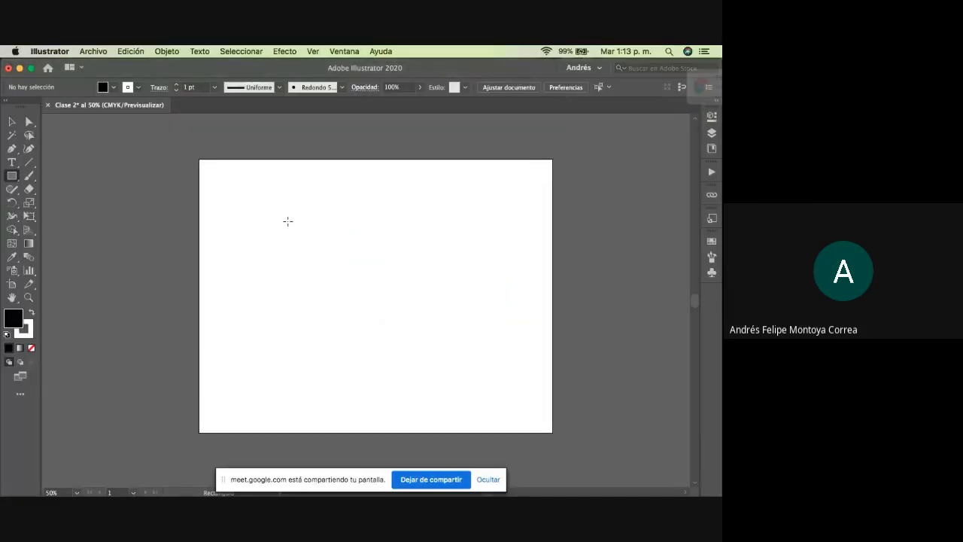
Draw a black rectangle about 15 cm wide freehand in the middle of the artboard, and delete it.
{"action": "mouse_move", "coordinate": [282, 215]}
{"action": "left_mouse_down"}
{"action": "mouse_move", "coordinate": [300, 243]}
{"action": "mouse_move", "coordinate": [514, 241]}
{"action": "mouse_move", "coordinate": [413, 319]}
{"action": "mouse_move", "coordinate": [371, 297]}
{"action": "mouse_move", "coordinate": [478, 256]}
{"action": "mouse_move", "coordinate": [490, 275]}
{"action": "mouse_move", "coordinate": [454, 346]}
{"action": "mouse_move", "coordinate": [486, 275]}
{"action": "mouse_move", "coordinate": [409, 183]}
{"action": "mouse_move", "coordinate": [394, 317]}
{"action": "mouse_move", "coordinate": [459, 364]}
{"action": "mouse_move", "coordinate": [324, 324]}
{"action": "mouse_move", "coordinate": [462, 269]}
{"action": "mouse_move", "coordinate": [535, 348]}
{"action": "mouse_move", "coordinate": [486, 365]}
{"action": "mouse_move", "coordinate": [441, 276]}
{"action": "mouse_move", "coordinate": [488, 317]}
{"action": "mouse_move", "coordinate": [477, 344]}
{"action": "mouse_move", "coordinate": [499, 312]}
{"action": "mouse_move", "coordinate": [492, 338]}
{"action": "mouse_move", "coordinate": [443, 361]}
{"action": "mouse_move", "coordinate": [454, 347]}
{"action": "mouse_move", "coordinate": [471, 346]}
{"action": "mouse_move", "coordinate": [471, 358]}
{"action": "left_mouse_up"}
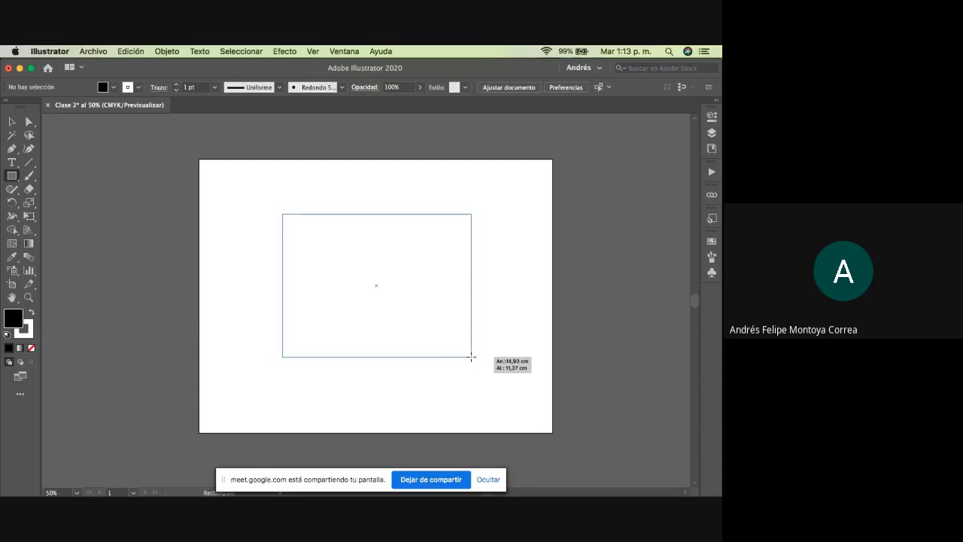
{"action": "left_click_drag", "start_coordinate": [472, 356], "coordinate": [470, 307]}
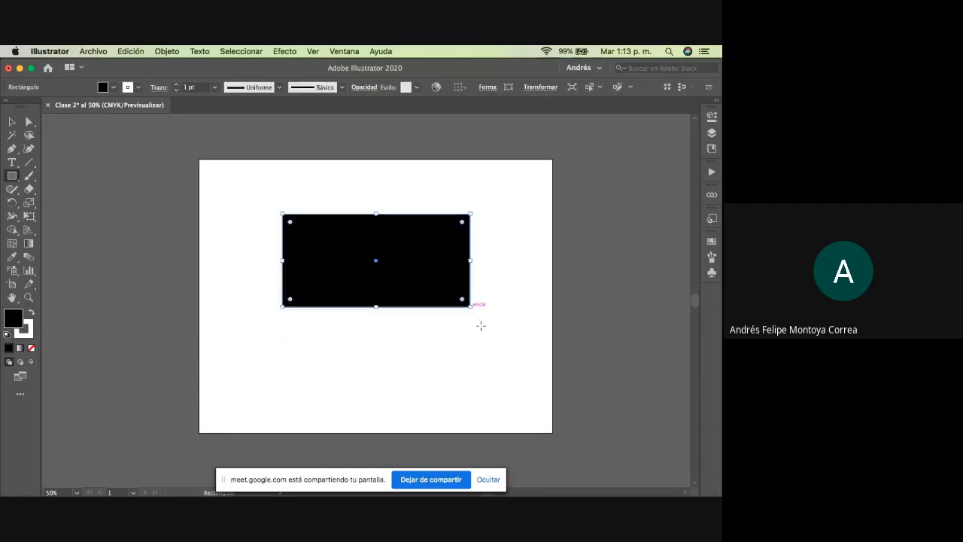
{"action": "key", "text": "BackSpace"}
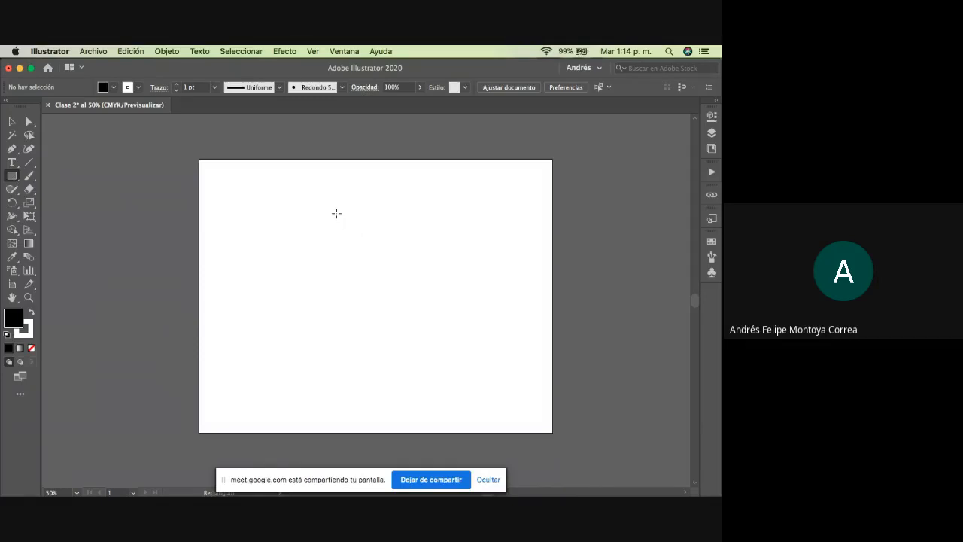
Draw a black square in the middle of the artboard and a rectangle about 13.2 by 4.9 cm across the artboard's right edge.
{"action": "left_click_drag", "start_coordinate": [287, 212], "coordinate": [461, 361]}
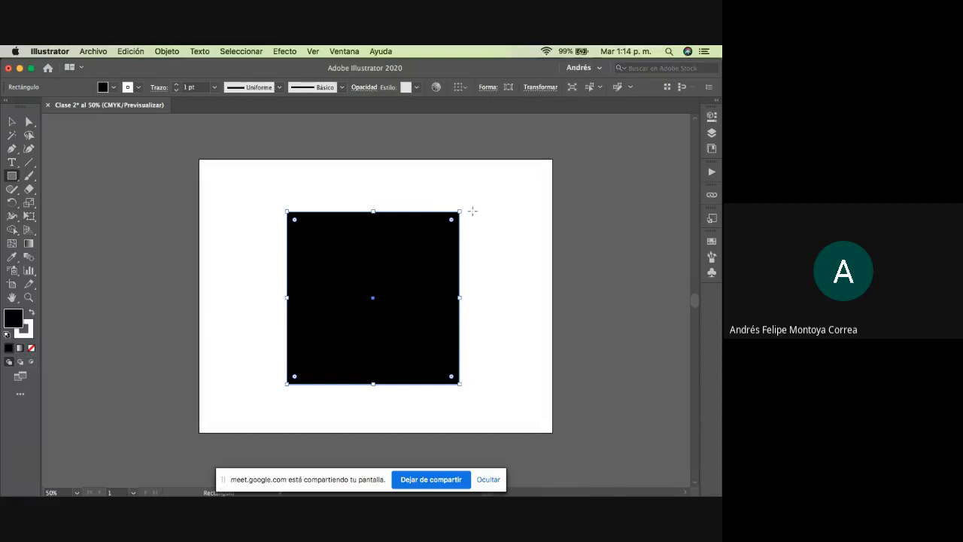
{"action": "left_click_drag", "start_coordinate": [466, 202], "coordinate": [634, 263]}
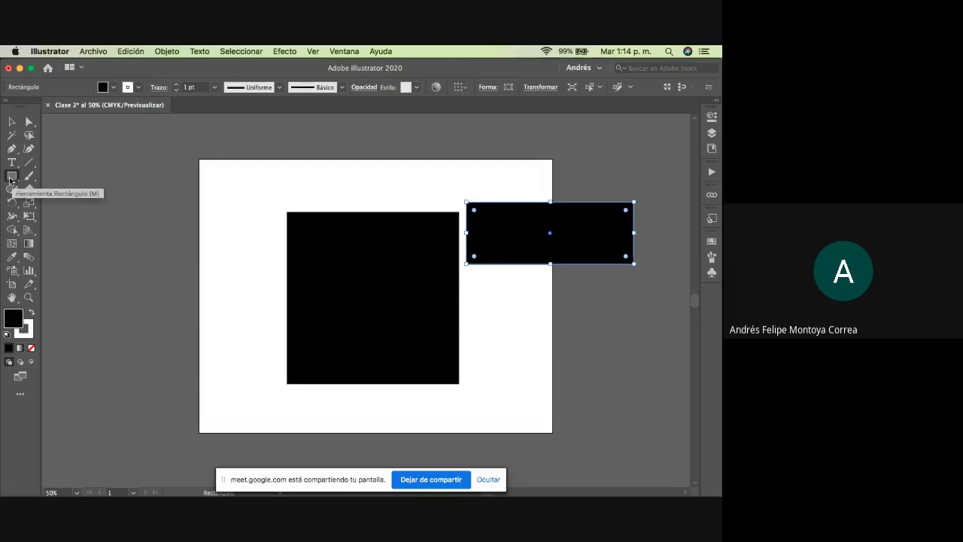
Create a rectangle by exact dimensions near the artboard's upper-left corner, 23 cm wide and 67 cm high.
{"action": "left_click", "coordinate": [225, 189]}
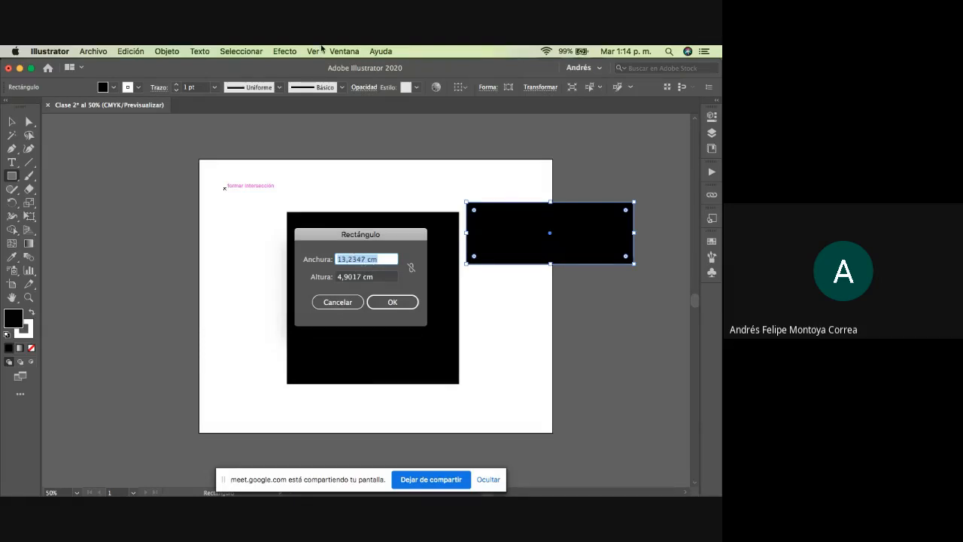
{"action": "type", "text": "23"}
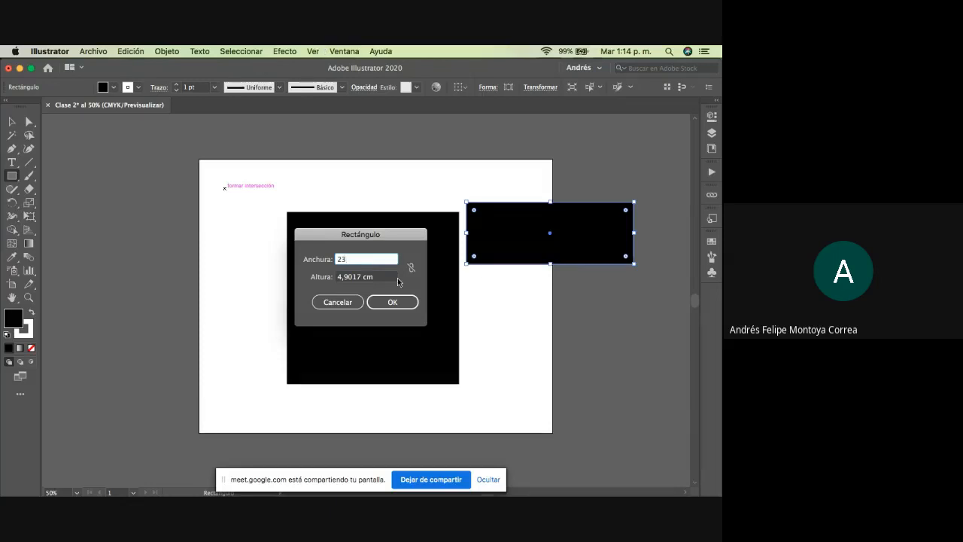
{"action": "key", "text": "Tab"}
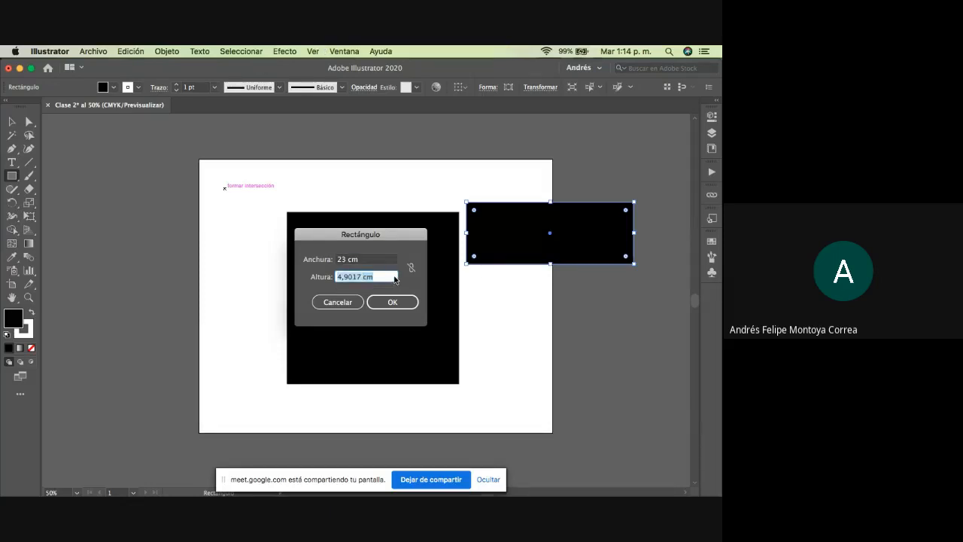
{"action": "type", "text": "67"}
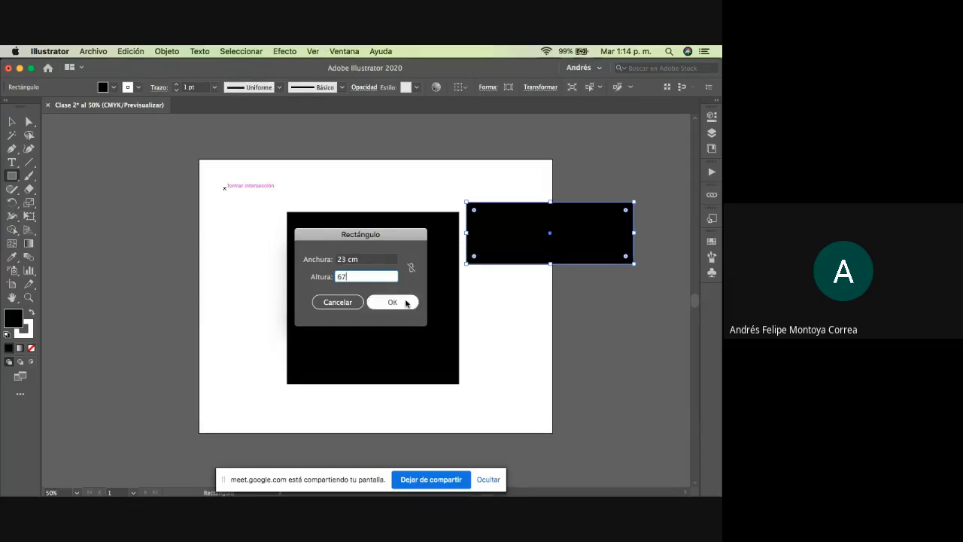
{"action": "left_click", "coordinate": [405, 302]}
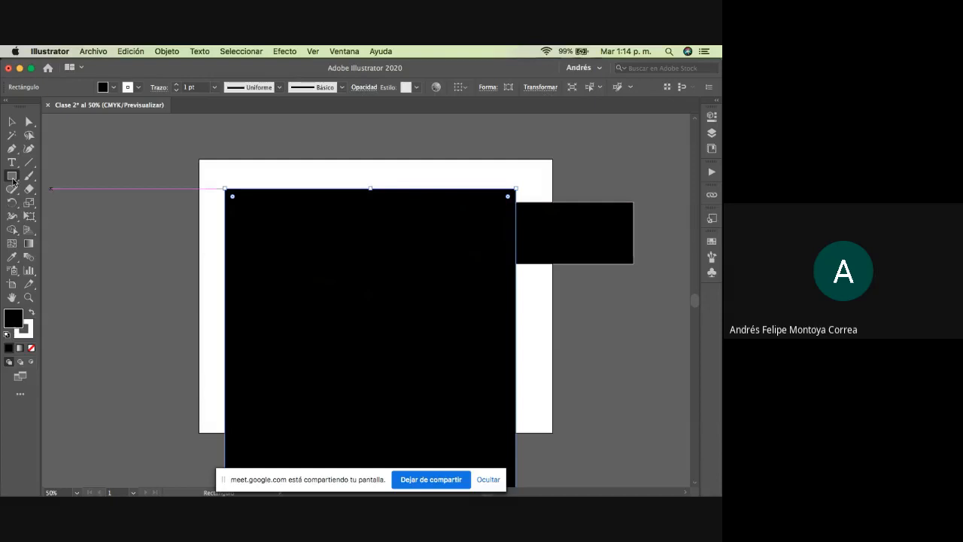
Move the tall rectangle to the artboard's left and rearrange the square and the wide rectangle on the right with the Selection tool.
{"action": "double_click", "coordinate": [12, 121]}
{"action": "left_click", "coordinate": [369, 368]}
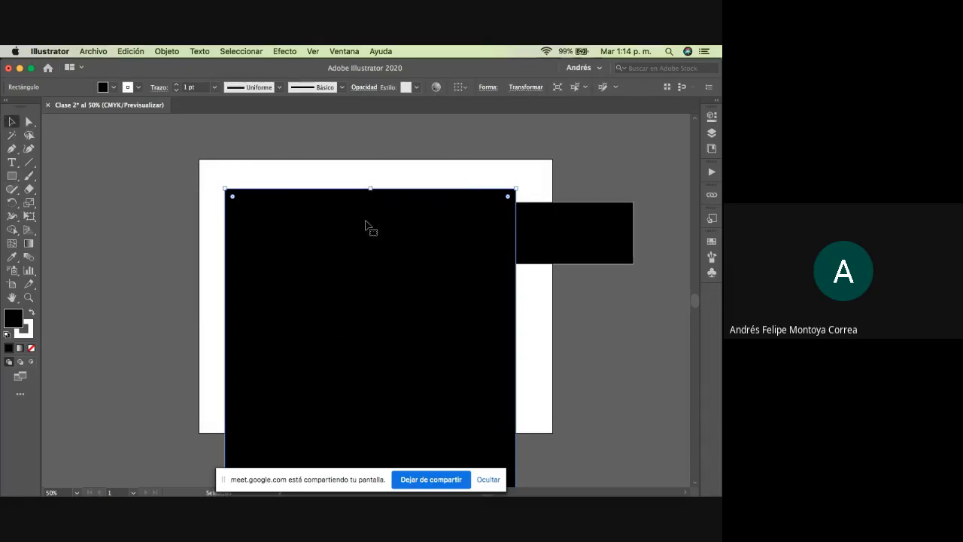
{"action": "left_click_drag", "start_coordinate": [426, 230], "coordinate": [301, 172]}
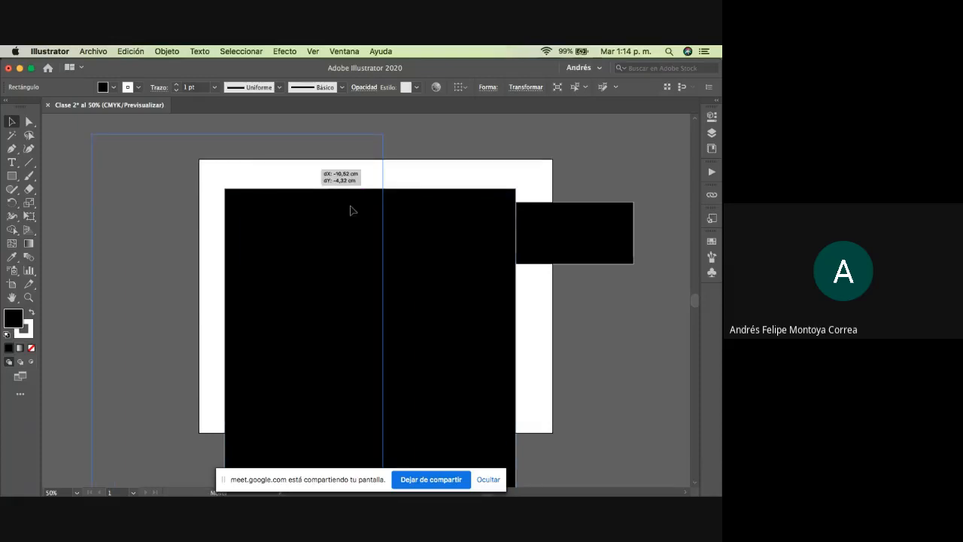
{"action": "left_click_drag", "start_coordinate": [413, 258], "coordinate": [498, 334]}
{"action": "left_click_drag", "start_coordinate": [549, 233], "coordinate": [514, 207]}
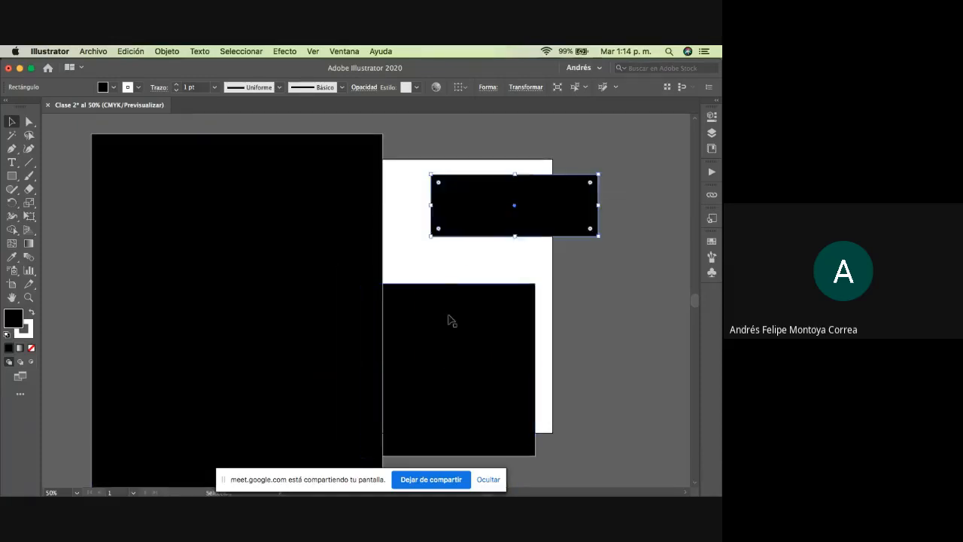
{"action": "left_click_drag", "start_coordinate": [424, 314], "coordinate": [516, 283]}
{"action": "left_click_drag", "start_coordinate": [438, 205], "coordinate": [430, 190]}
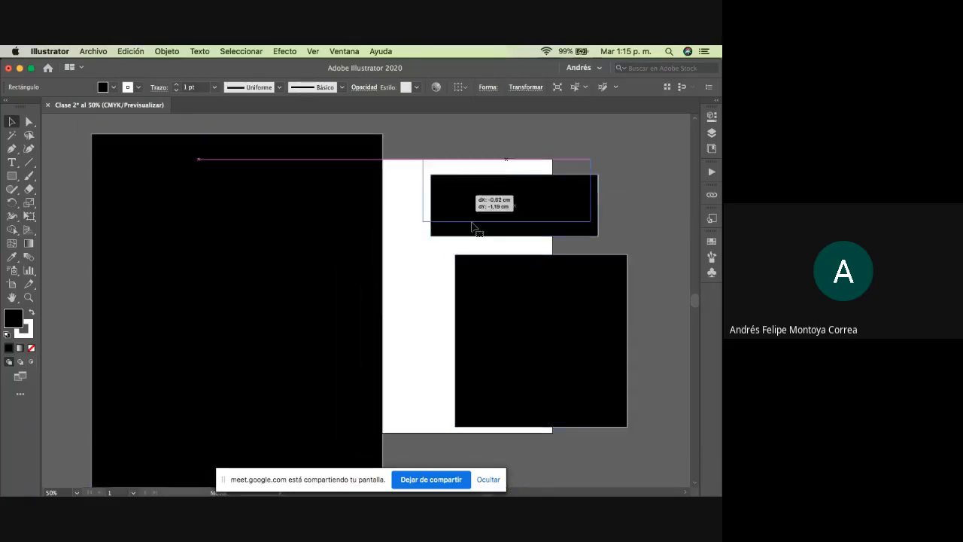
{"action": "left_click_drag", "start_coordinate": [464, 283], "coordinate": [444, 284]}
Delete the tall and the wide rectangles, and move the remaining black square to the middle of the artboard.
{"action": "left_click", "coordinate": [368, 254]}
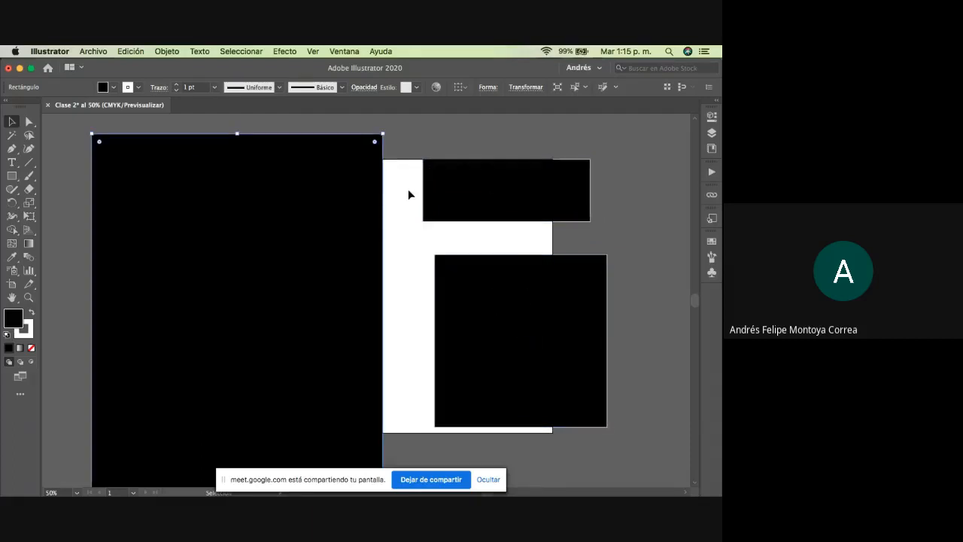
{"action": "key", "text": "Delete"}
{"action": "left_click", "coordinate": [462, 197]}
{"action": "key", "text": "Delete"}
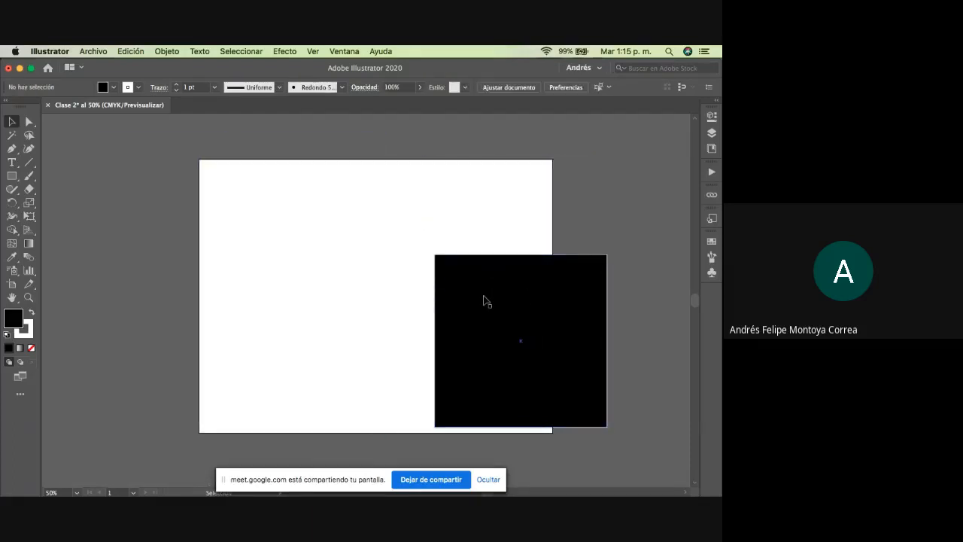
{"action": "left_click_drag", "start_coordinate": [481, 301], "coordinate": [356, 228]}
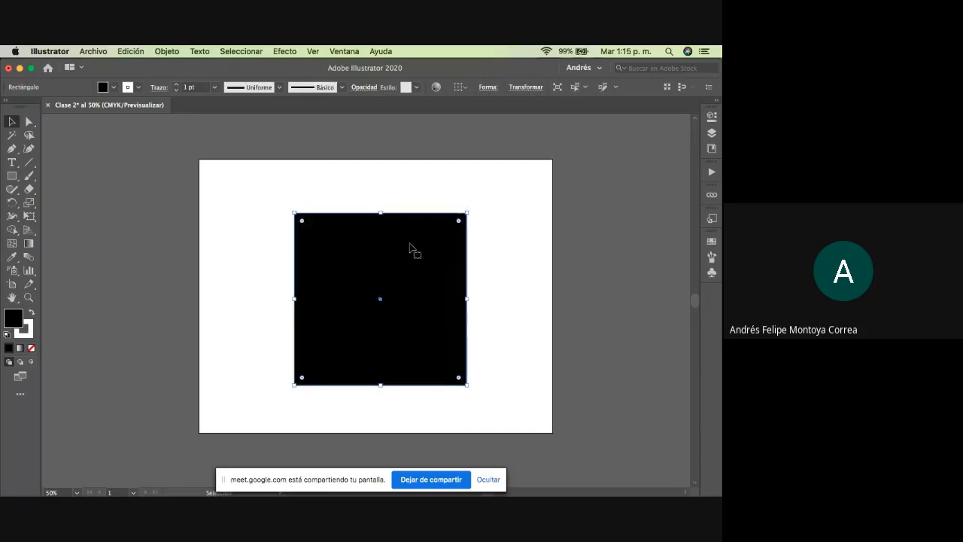
{"action": "left_click_drag", "start_coordinate": [414, 253], "coordinate": [408, 242]}
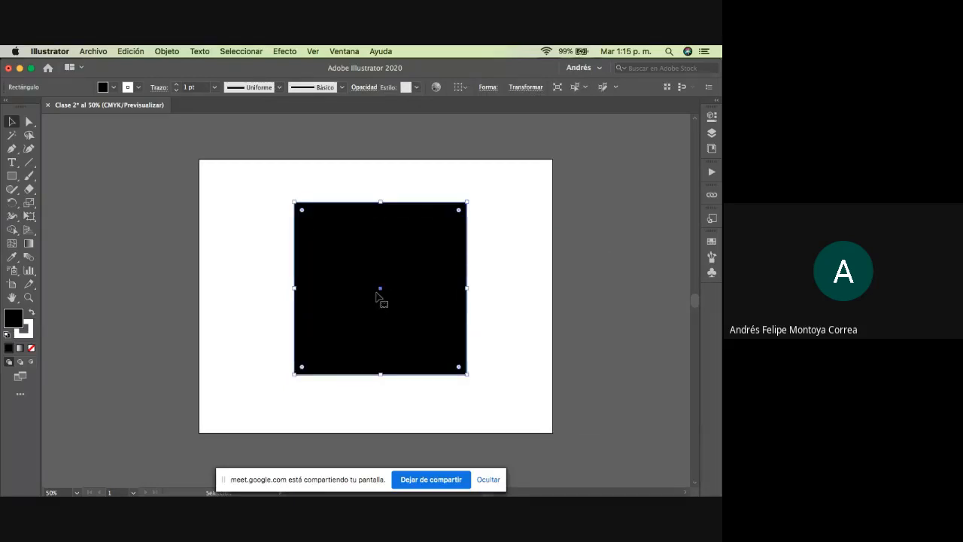
Switch to the Google Meet call in Chrome, admit the one person requesting entry, and go back to the Illustrator document.
{"action": "key", "text": "ctrl+Up"}
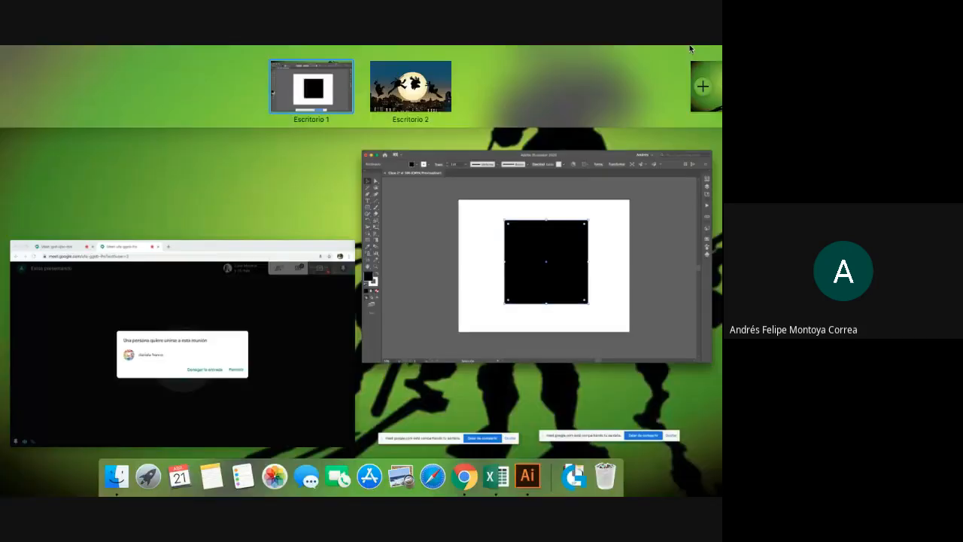
{"action": "left_click", "coordinate": [301, 301]}
{"action": "left_click", "coordinate": [470, 327]}
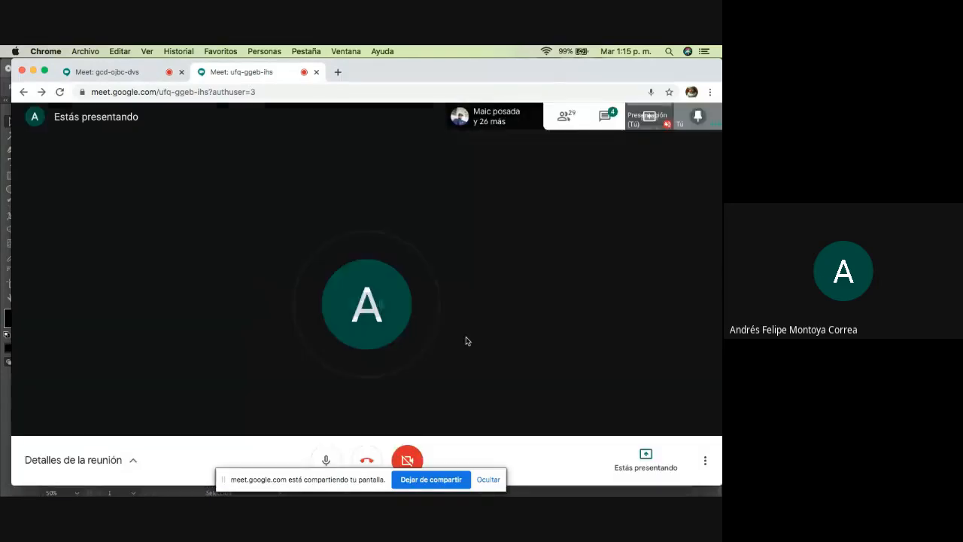
{"action": "key", "text": "ctrl+Up"}
{"action": "left_click", "coordinate": [564, 248]}
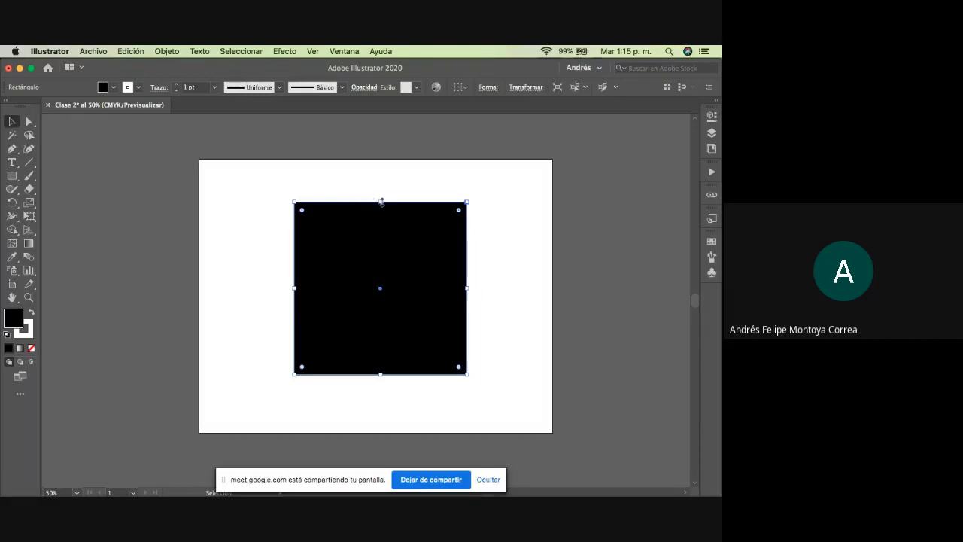
Resize the black square from its side handles, bringing the top, bottom and right edges inward and extending the left edge outward.
{"action": "mouse_move", "coordinate": [381, 202]}
{"action": "left_mouse_down"}
{"action": "mouse_move", "coordinate": [387, 223]}
{"action": "mouse_move", "coordinate": [380, 189]}
{"action": "mouse_move", "coordinate": [382, 245]}
{"action": "mouse_move", "coordinate": [380, 211]}
{"action": "left_mouse_up"}
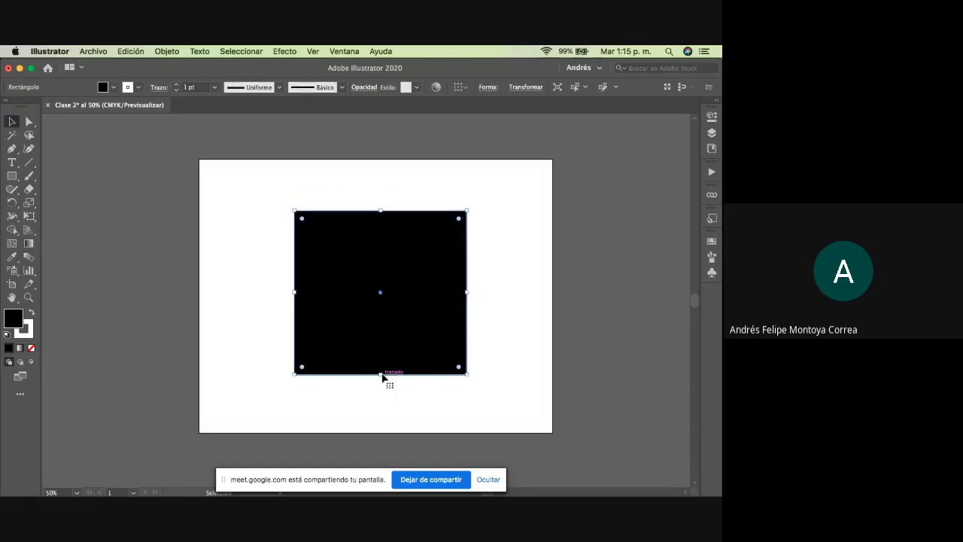
{"action": "left_click_drag", "start_coordinate": [383, 376], "coordinate": [381, 353]}
{"action": "left_click_drag", "start_coordinate": [466, 283], "coordinate": [444, 284]}
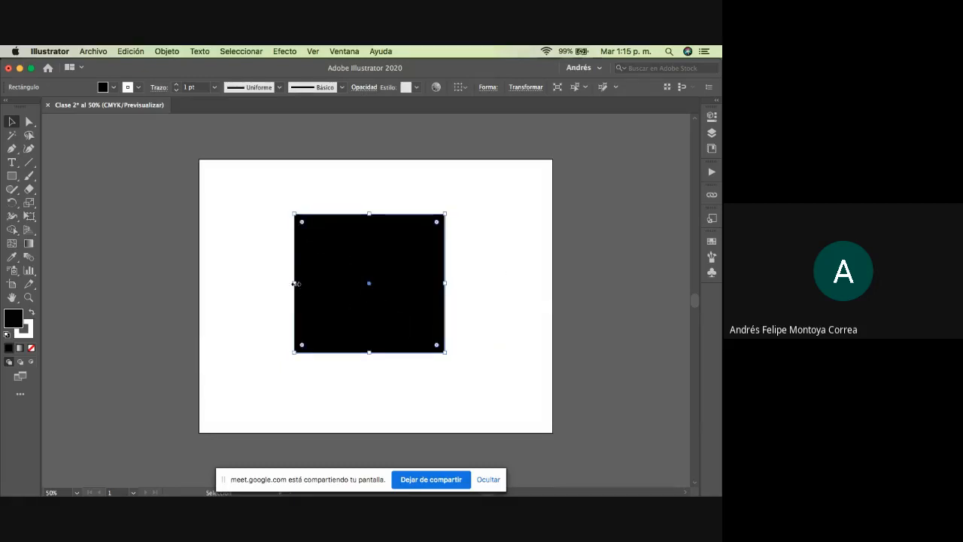
{"action": "left_click_drag", "start_coordinate": [296, 283], "coordinate": [270, 283]}
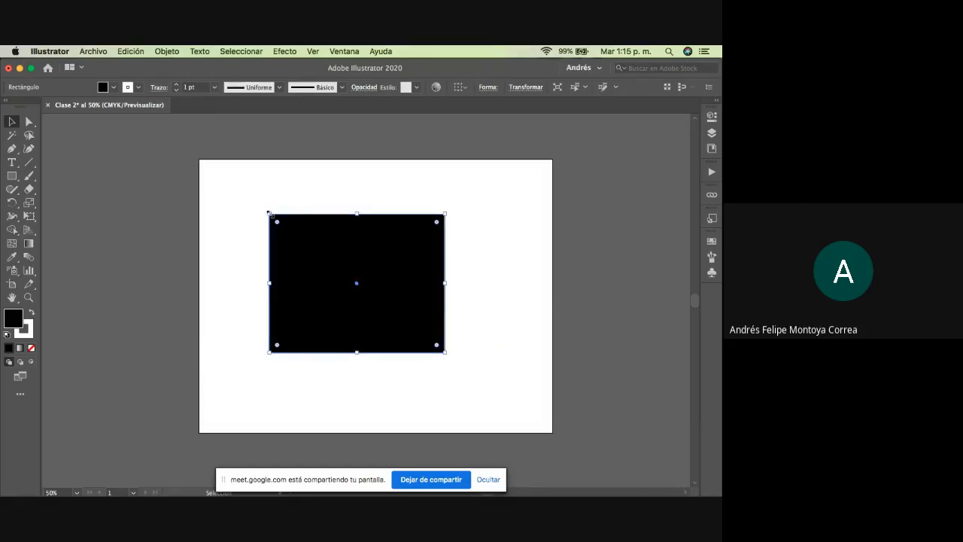
Scale the black rectangle from its corners to about half the artboard's width, try its corner-rounding control, and deselect it.
{"action": "left_click_drag", "start_coordinate": [269, 213], "coordinate": [313, 247]}
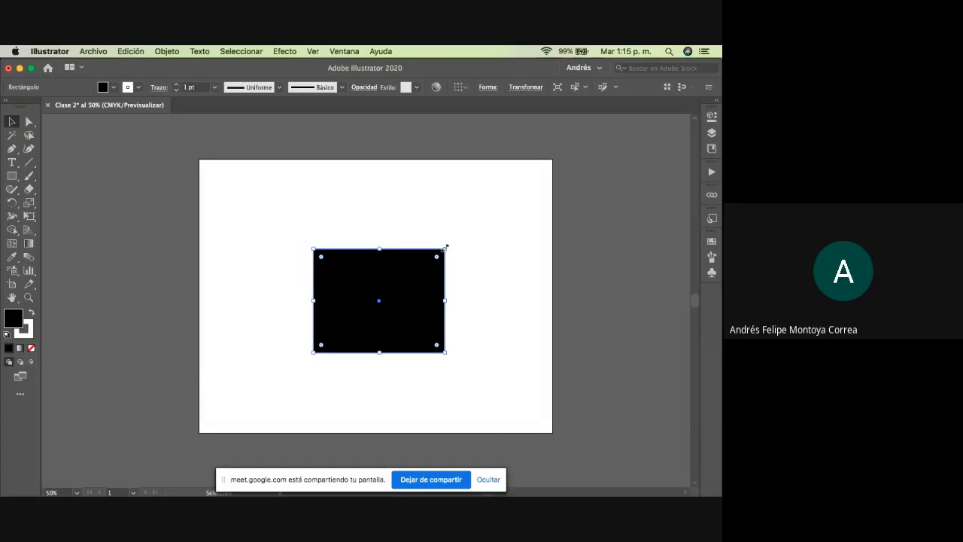
{"action": "mouse_move", "coordinate": [445, 247]}
{"action": "left_mouse_down"}
{"action": "mouse_move", "coordinate": [492, 181]}
{"action": "mouse_move", "coordinate": [495, 211]}
{"action": "mouse_move", "coordinate": [435, 250]}
{"action": "left_mouse_up"}
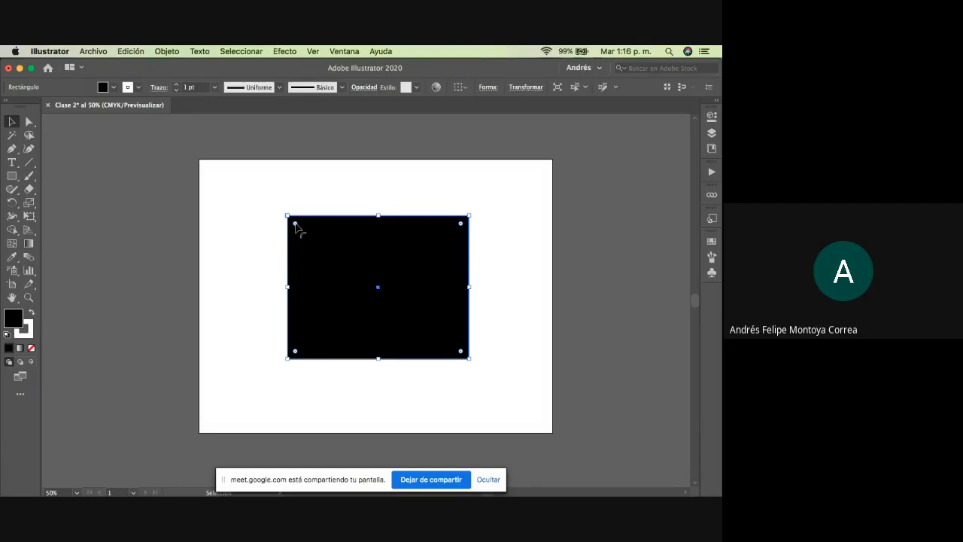
{"action": "mouse_move", "coordinate": [294, 223]}
{"action": "left_mouse_down"}
{"action": "mouse_move", "coordinate": [369, 259]}
{"action": "mouse_move", "coordinate": [331, 237]}
{"action": "mouse_move", "coordinate": [359, 256]}
{"action": "mouse_move", "coordinate": [333, 245]}
{"action": "mouse_move", "coordinate": [353, 263]}
{"action": "mouse_move", "coordinate": [275, 222]}
{"action": "left_mouse_up"}
{"action": "left_click", "coordinate": [324, 179]}
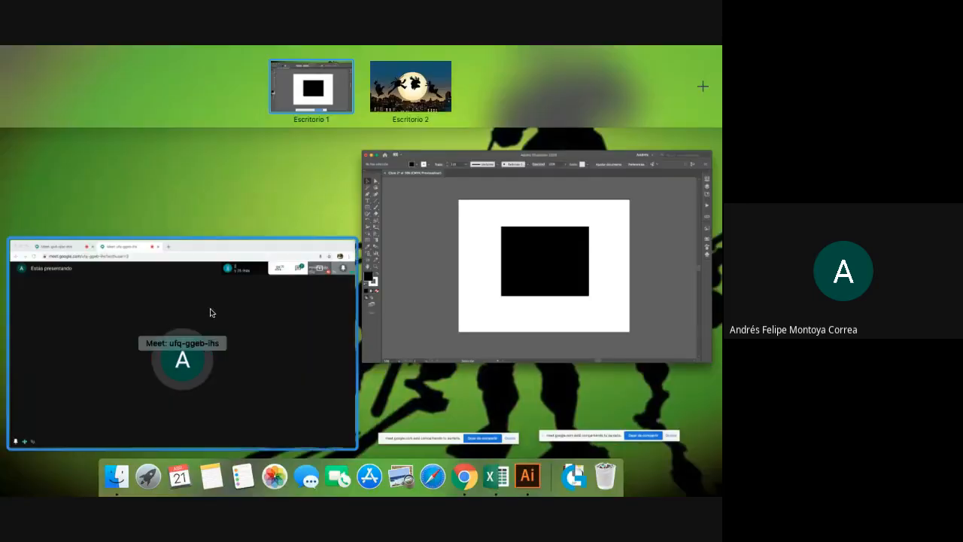
Check both Google Meet calls in Chrome for people waiting to join, and return to the black rectangle in Illustrator.
{"action": "left_click", "coordinate": [210, 313]}
{"action": "left_click", "coordinate": [143, 74]}
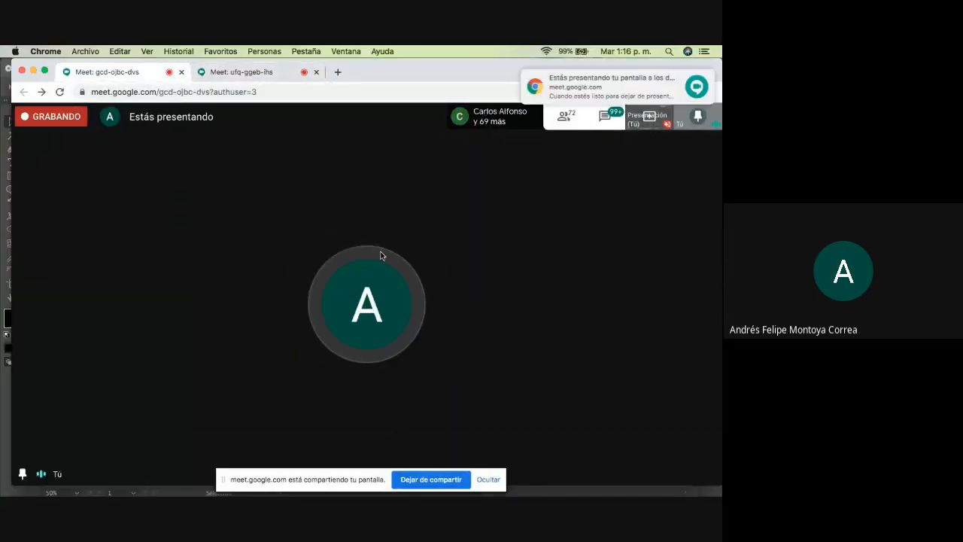
{"action": "left_click", "coordinate": [248, 74]}
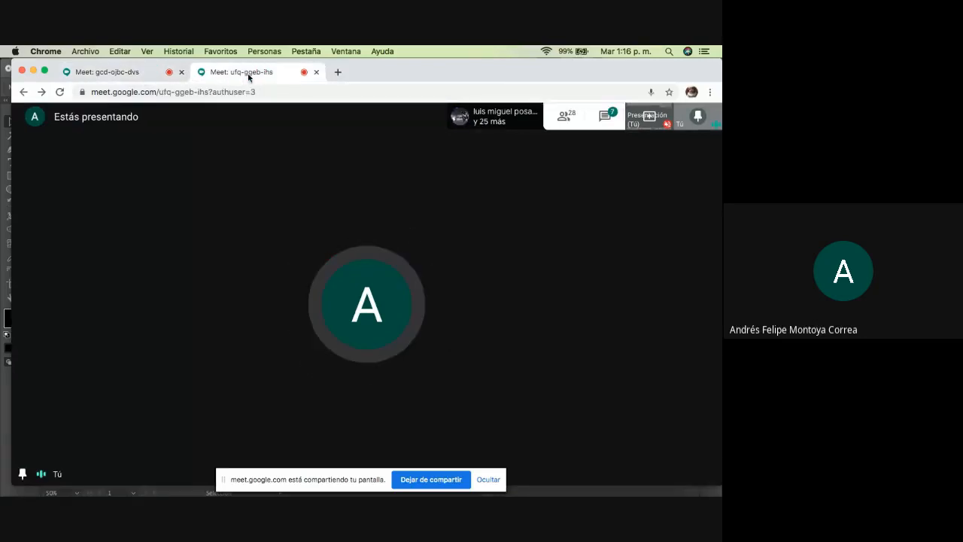
{"action": "key", "text": "ctrl+Up"}
{"action": "left_click", "coordinate": [492, 223]}
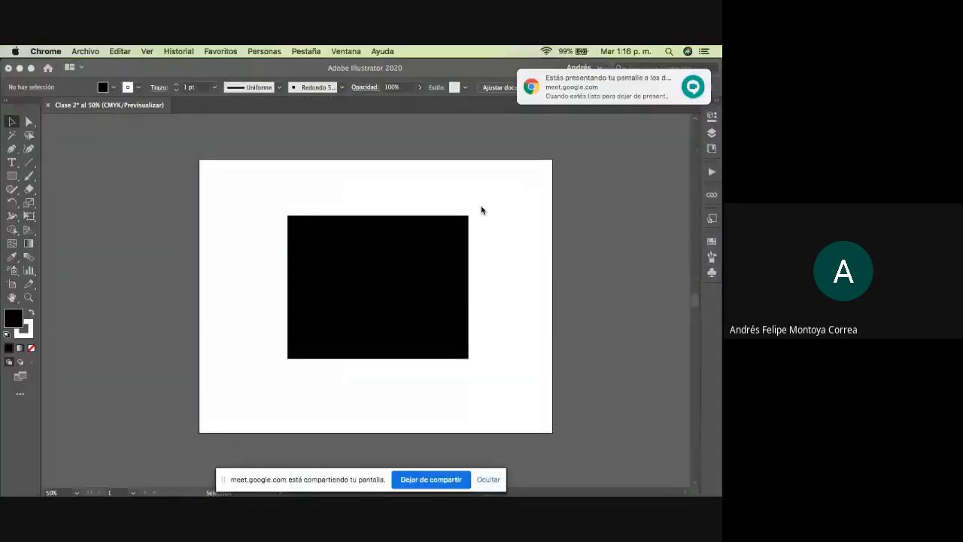
{"action": "left_click", "coordinate": [394, 219]}
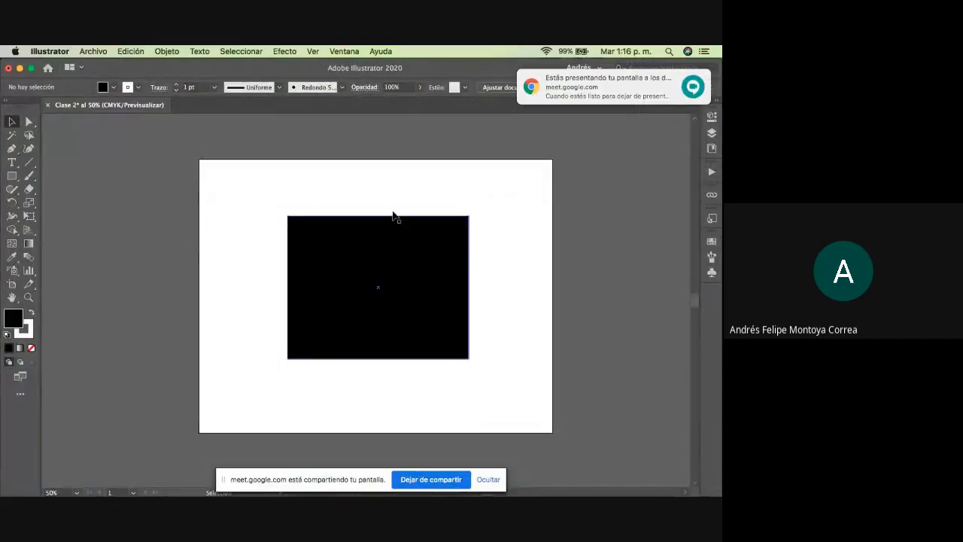
With the Direct Selection tool, round the black rectangle's top-right corner slightly and its bottom-left corner much more strongly.
{"action": "left_click", "coordinate": [382, 259]}
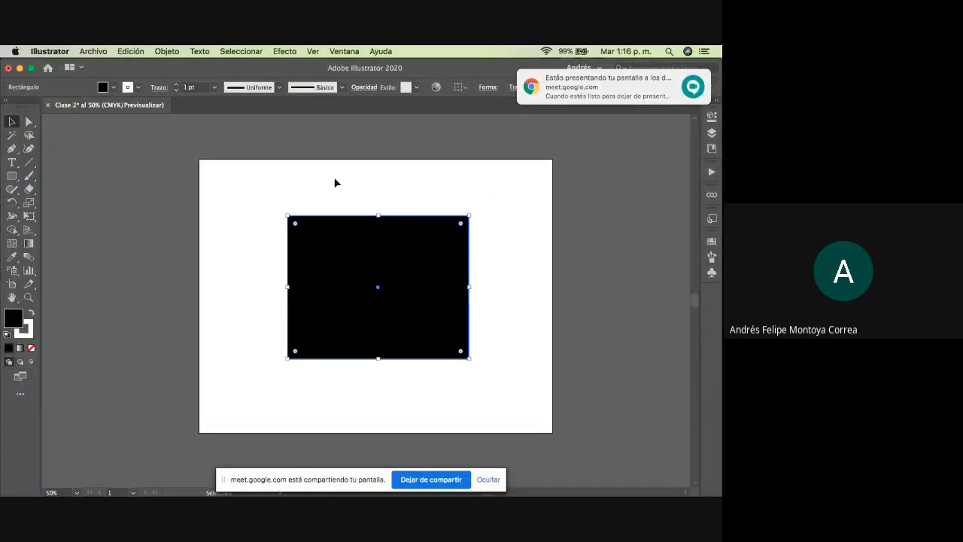
{"action": "left_click", "coordinate": [28, 122]}
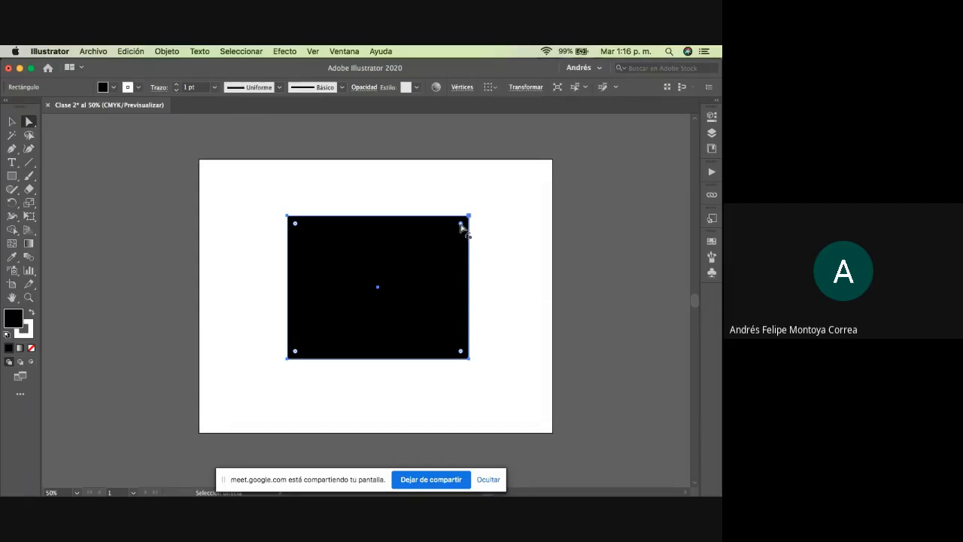
{"action": "left_click_drag", "start_coordinate": [462, 227], "coordinate": [450, 251]}
{"action": "left_click_drag", "start_coordinate": [297, 353], "coordinate": [381, 279]}
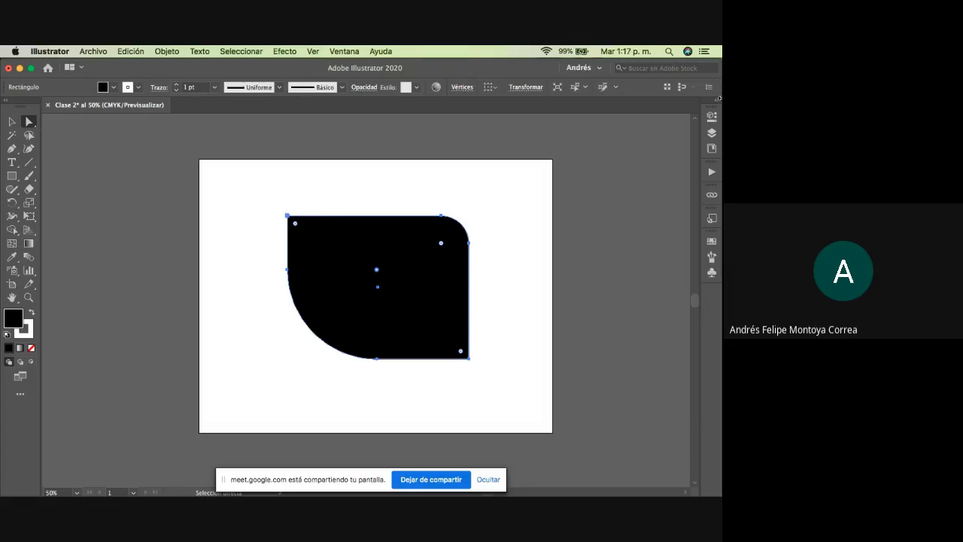
Switch to Chrome, check both Google Meet calls for people waiting to join, and return to the Illustrator document.
{"action": "key", "text": "ctrl+Up"}
{"action": "left_click", "coordinate": [313, 294]}
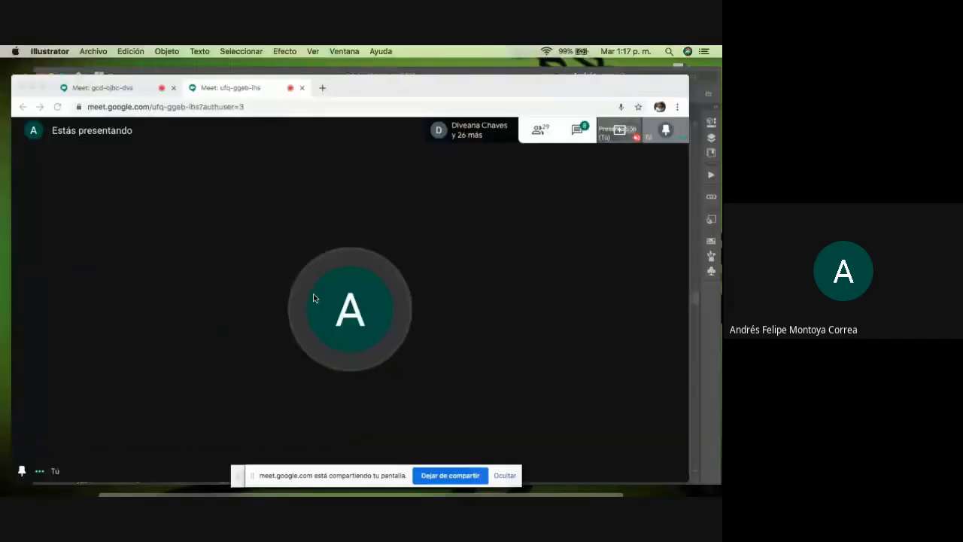
{"action": "left_click", "coordinate": [164, 69]}
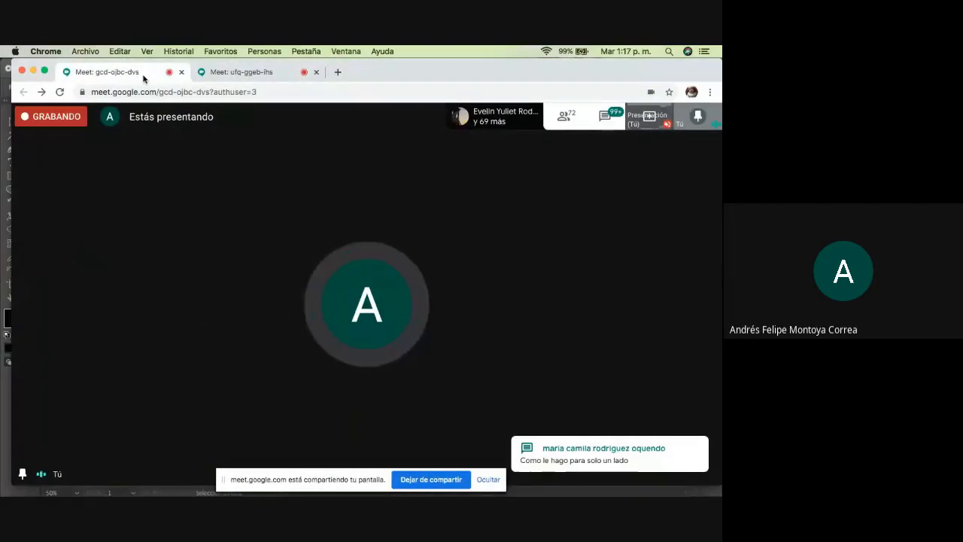
{"action": "left_click", "coordinate": [250, 75]}
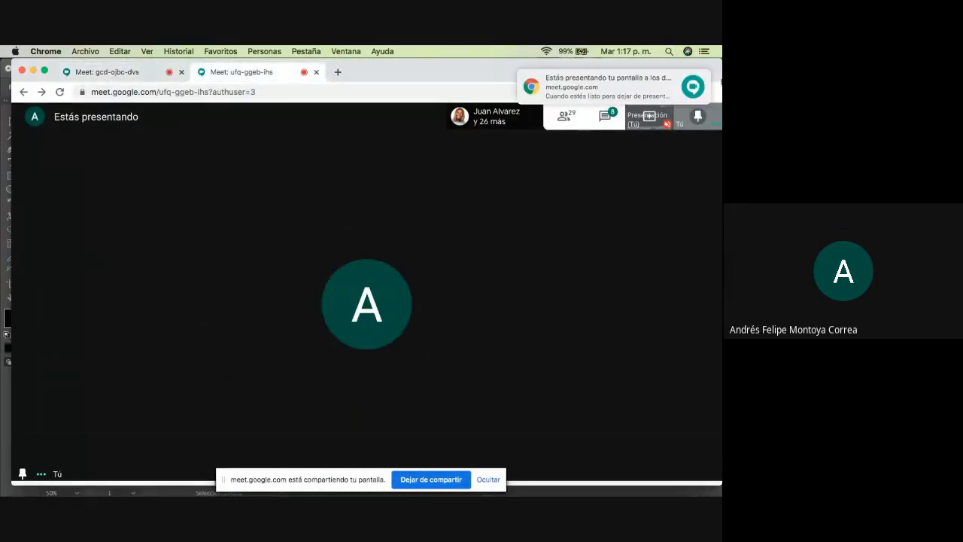
{"action": "key", "text": "ctrl+Up"}
{"action": "left_click", "coordinate": [520, 229]}
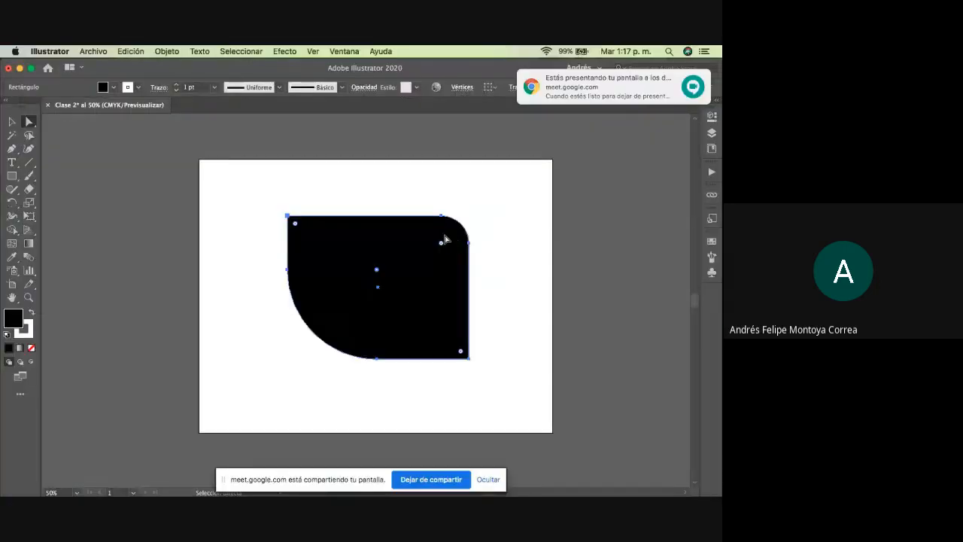
Try rounding the black shape's top-left corner, cycle through its corner styles, and shape it as a concave inverted round.
{"action": "left_click_drag", "start_coordinate": [295, 224], "coordinate": [317, 246]}
{"action": "key", "text": "super+z"}
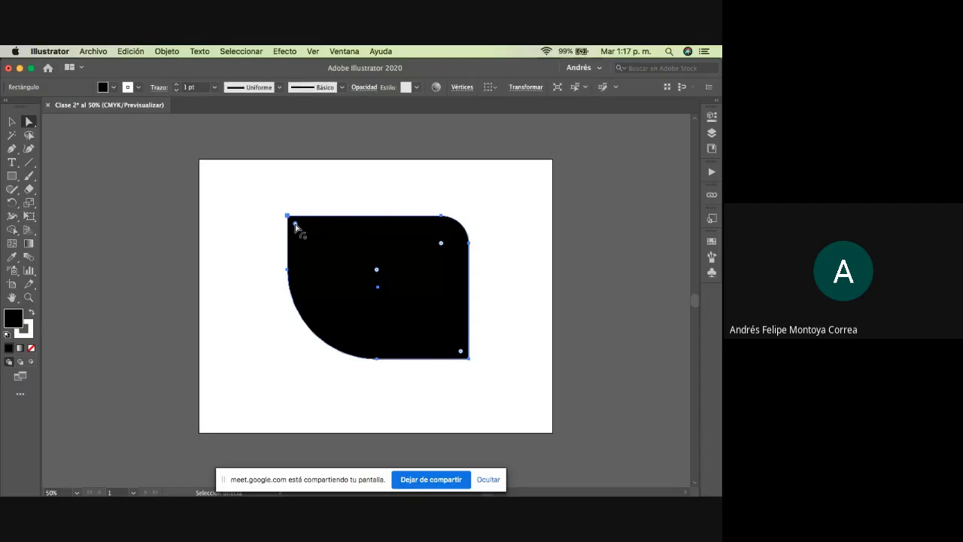
{"action": "left_click_drag", "start_coordinate": [295, 225], "coordinate": [316, 244]}
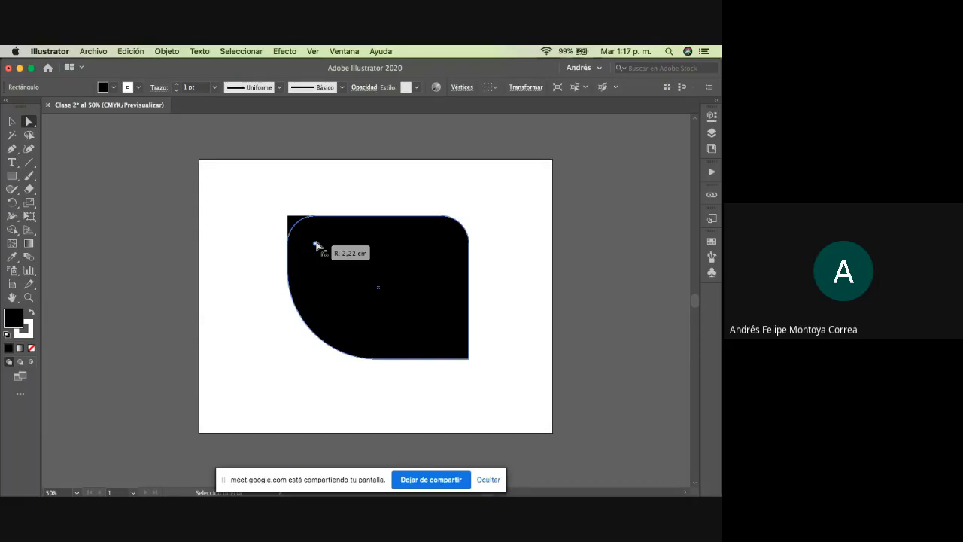
{"action": "key", "text": "Down"}
{"action": "key", "text": "Down"}
{"action": "left_click_drag", "start_coordinate": [317, 246], "coordinate": [316, 247]}
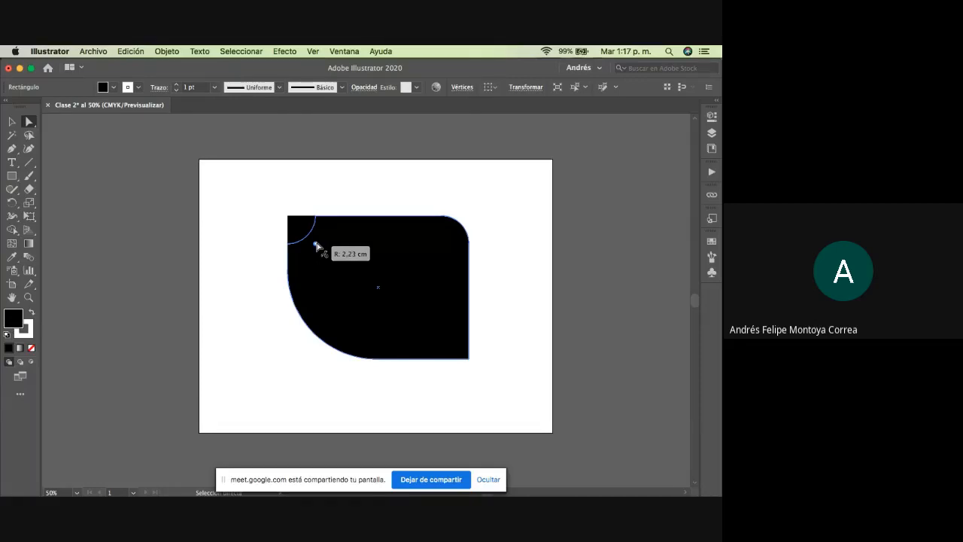
{"action": "key", "text": "Down"}
{"action": "left_click_drag", "start_coordinate": [317, 246], "coordinate": [317, 248]}
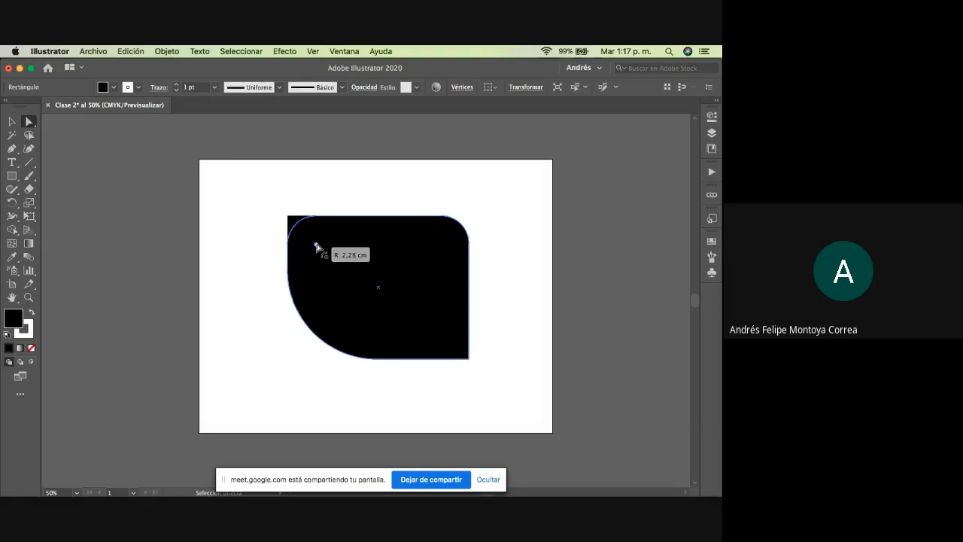
{"action": "key", "text": "Down"}
{"action": "key", "text": "Down"}
{"action": "left_click_drag", "start_coordinate": [317, 246], "coordinate": [332, 253]}
Look over both Google Meet calls in Chrome again for entry requests and chat messages, and go back to Illustrator.
{"action": "key", "text": "ctrl+Up"}
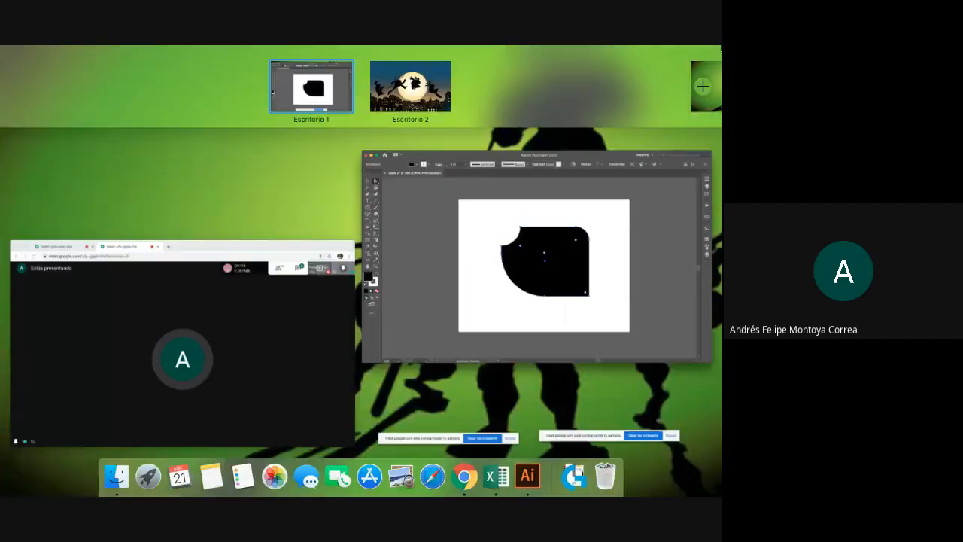
{"action": "left_click", "coordinate": [195, 266]}
{"action": "left_click", "coordinate": [144, 75]}
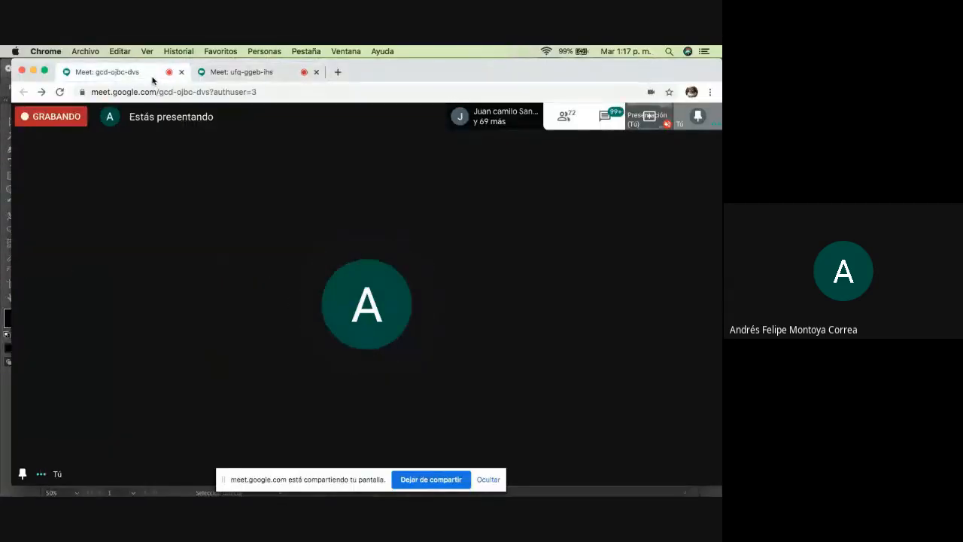
{"action": "left_click", "coordinate": [243, 74]}
{"action": "key", "text": "ctrl+Up"}
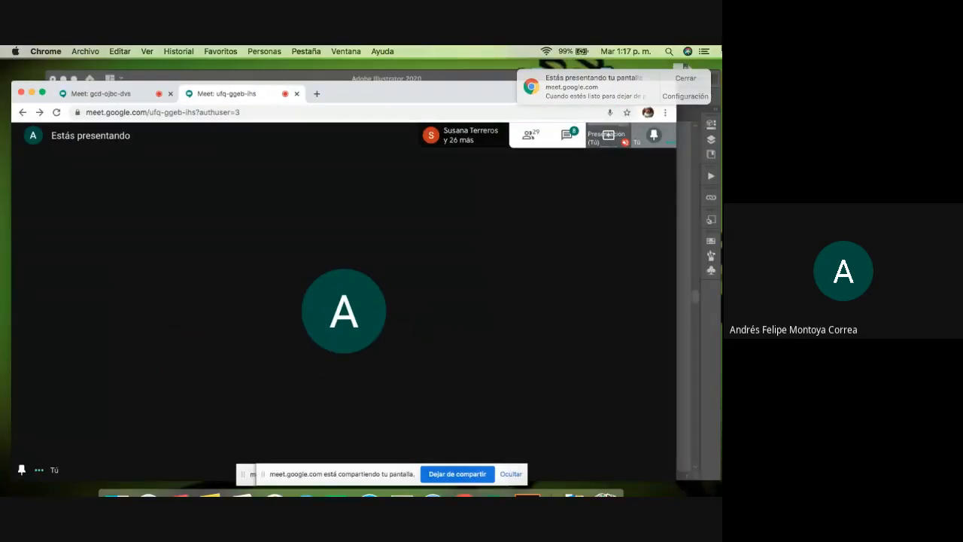
{"action": "key", "text": "ctrl+Up"}
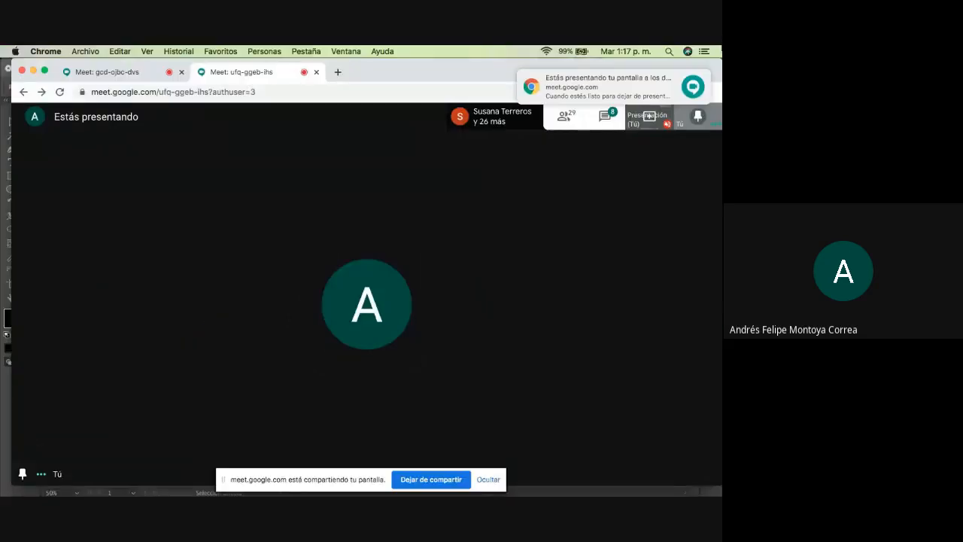
{"action": "left_click", "coordinate": [134, 74]}
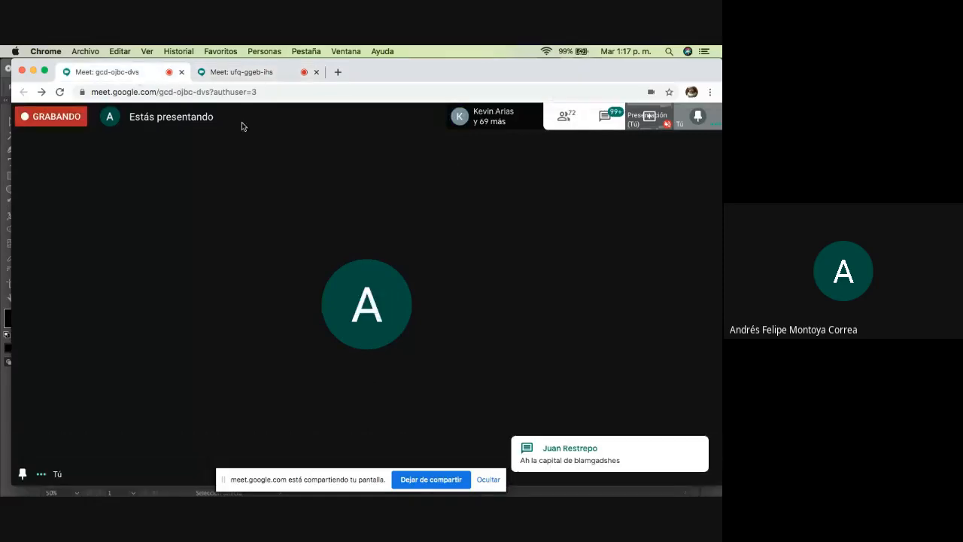
{"action": "key", "text": "ctrl+Up"}
{"action": "key", "text": "ctrl+Up"}
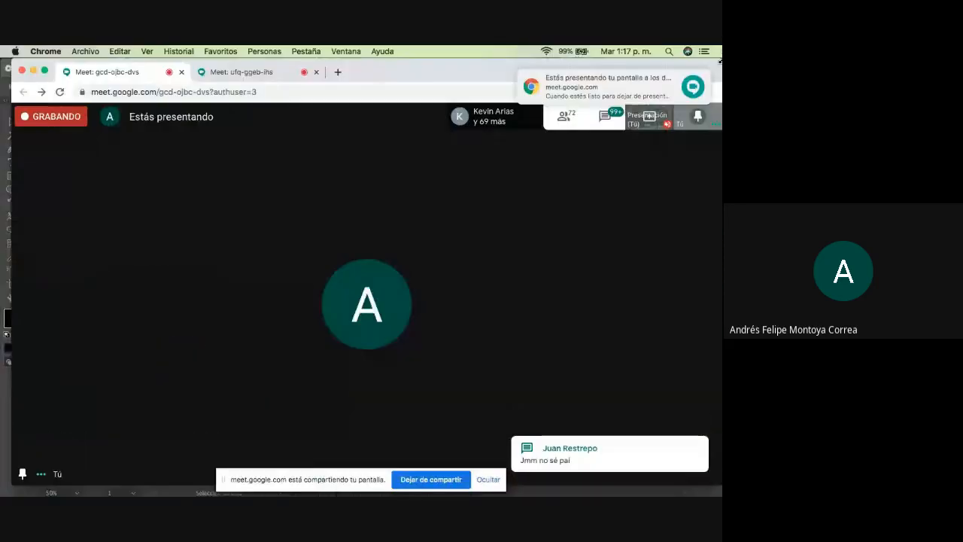
{"action": "key", "text": "ctrl+Up"}
{"action": "left_click", "coordinate": [542, 226]}
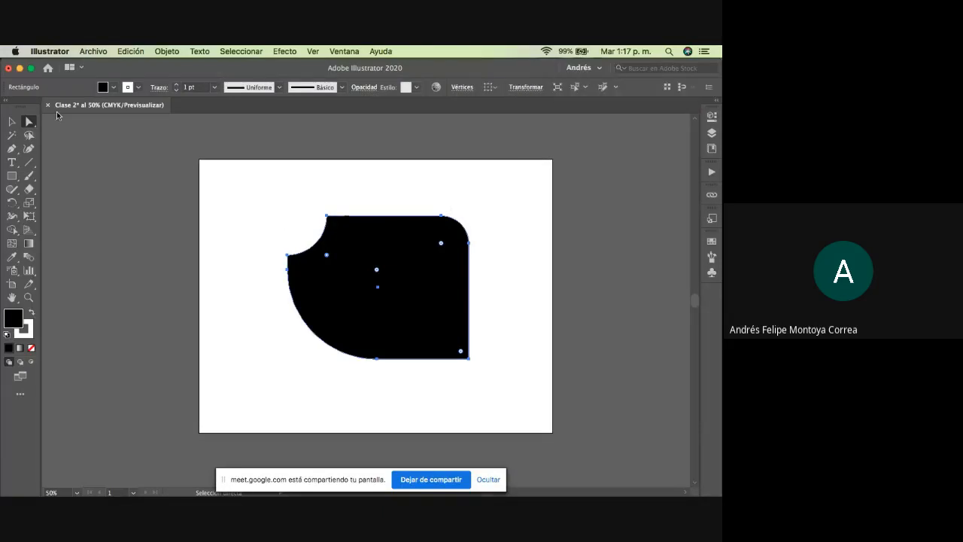
Delete the black shape and draw two rounded rectangles: a square near the artboard's centre and a wide one overlapping its right edge.
{"action": "left_click", "coordinate": [17, 121]}
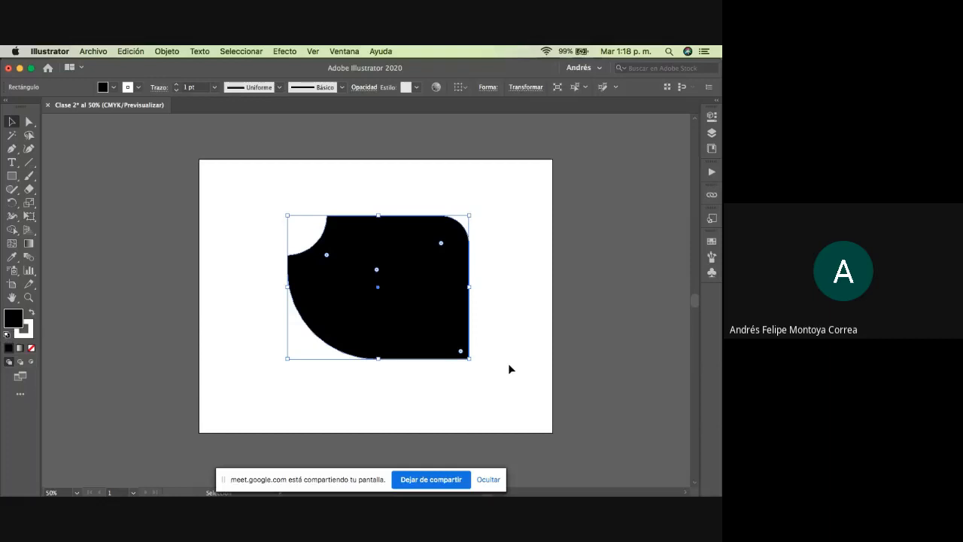
{"action": "key", "text": "Delete"}
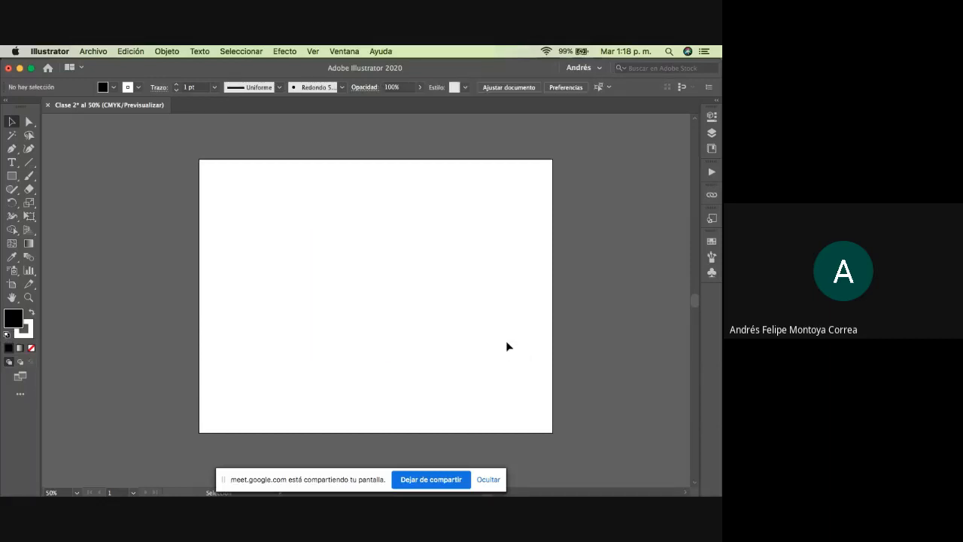
{"action": "left_click", "coordinate": [12, 176]}
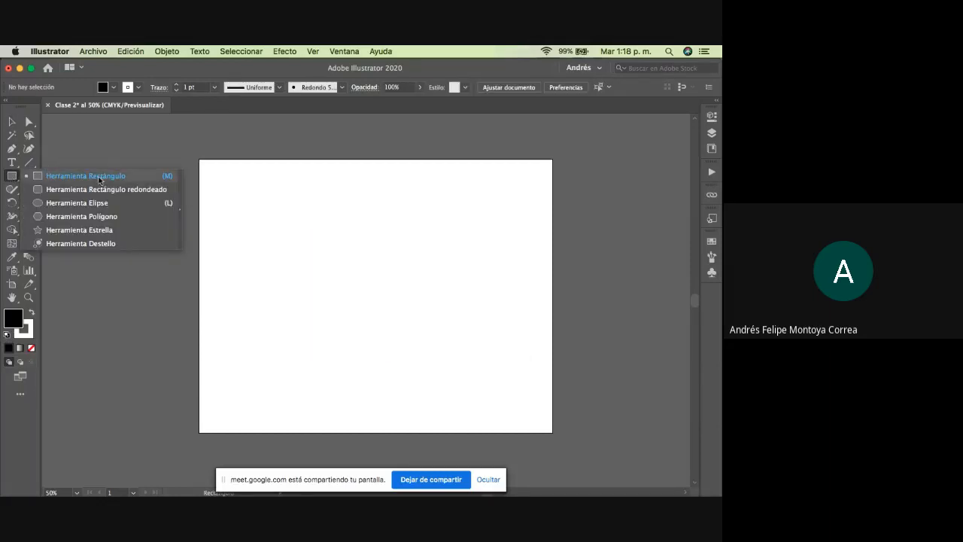
{"action": "left_click", "coordinate": [138, 189]}
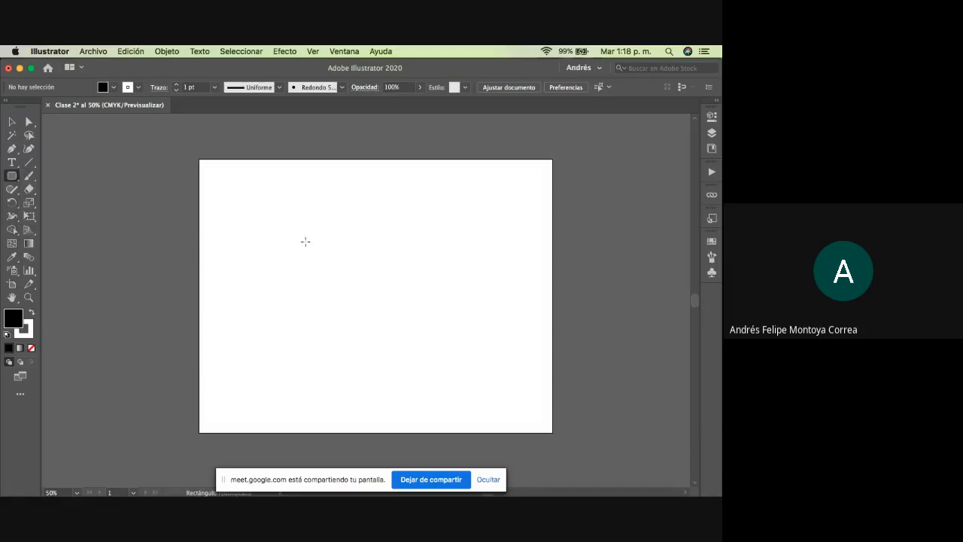
{"action": "left_click_drag", "start_coordinate": [281, 209], "coordinate": [451, 300]}
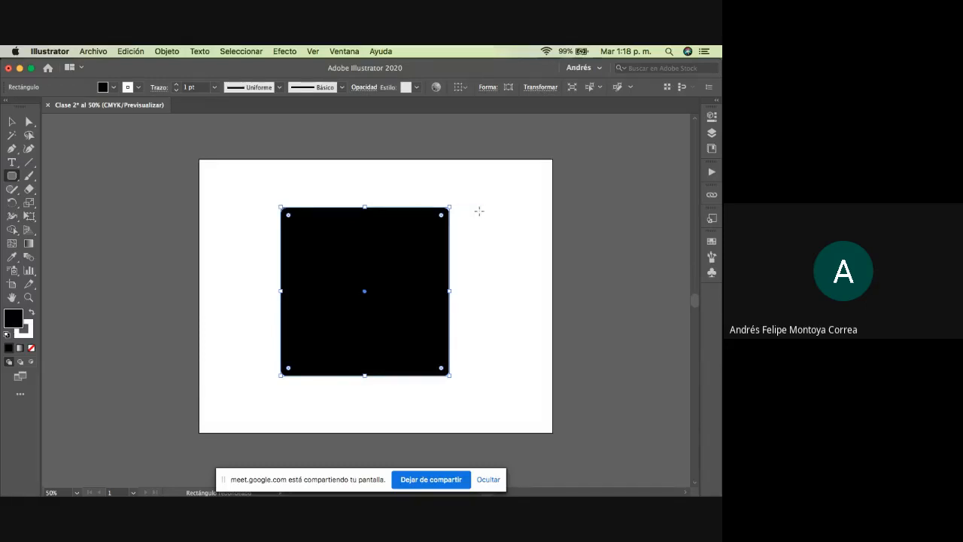
{"action": "left_click_drag", "start_coordinate": [475, 207], "coordinate": [635, 292]}
Resize the rounded square by extending its top edge and narrowing its right side, and move the wide rectangle closer to it.
{"action": "key", "text": "v"}
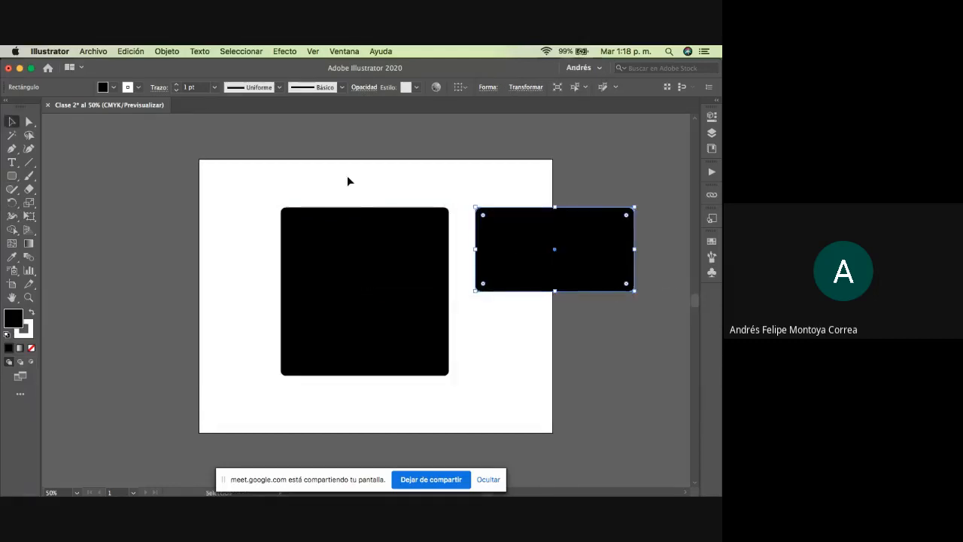
{"action": "left_click", "coordinate": [361, 260]}
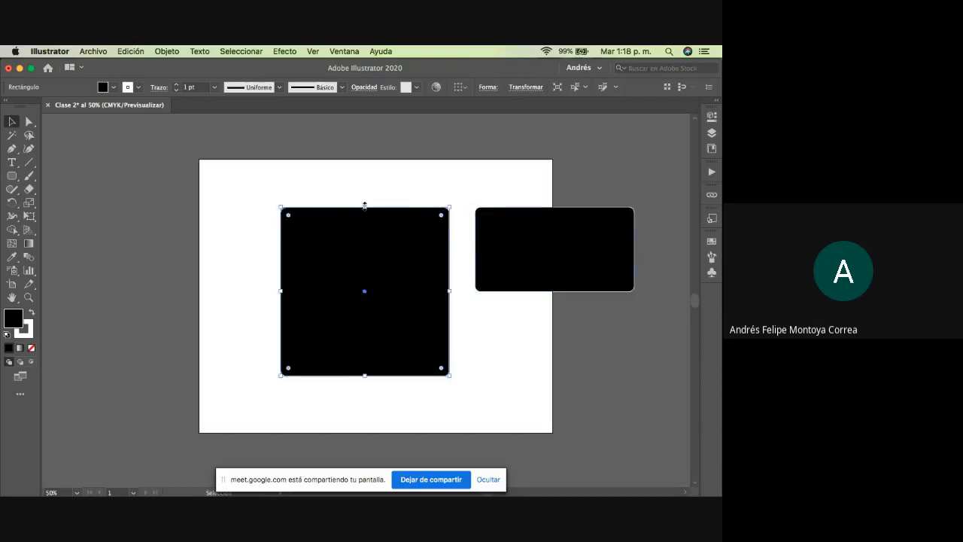
{"action": "left_click_drag", "start_coordinate": [365, 207], "coordinate": [376, 199]}
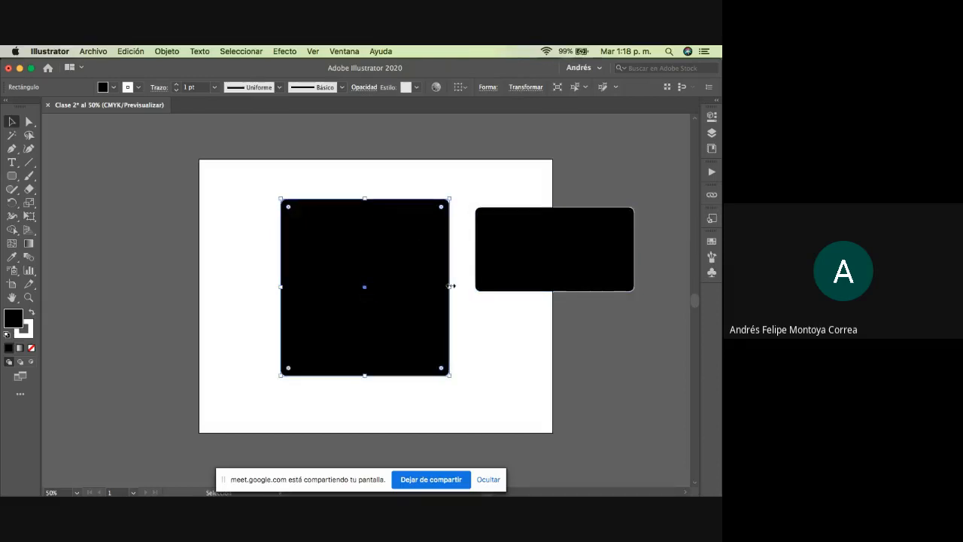
{"action": "left_click_drag", "start_coordinate": [452, 286], "coordinate": [418, 286]}
{"action": "left_click_drag", "start_coordinate": [527, 256], "coordinate": [504, 240]}
{"action": "left_click", "coordinate": [413, 254]}
{"action": "left_click", "coordinate": [501, 237]}
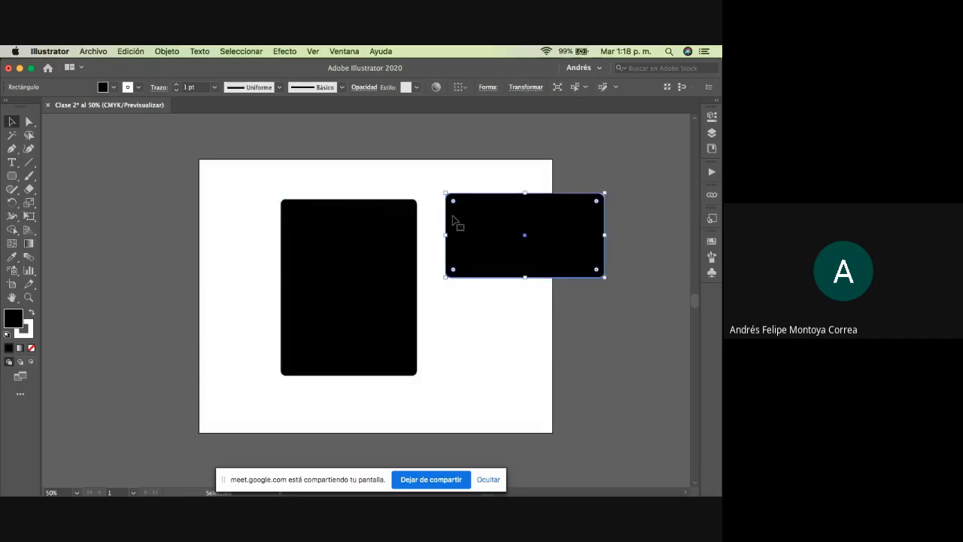
Round only the tall rectangle's top-right corner more strongly with the Direct Selection tool.
{"action": "left_click", "coordinate": [29, 121]}
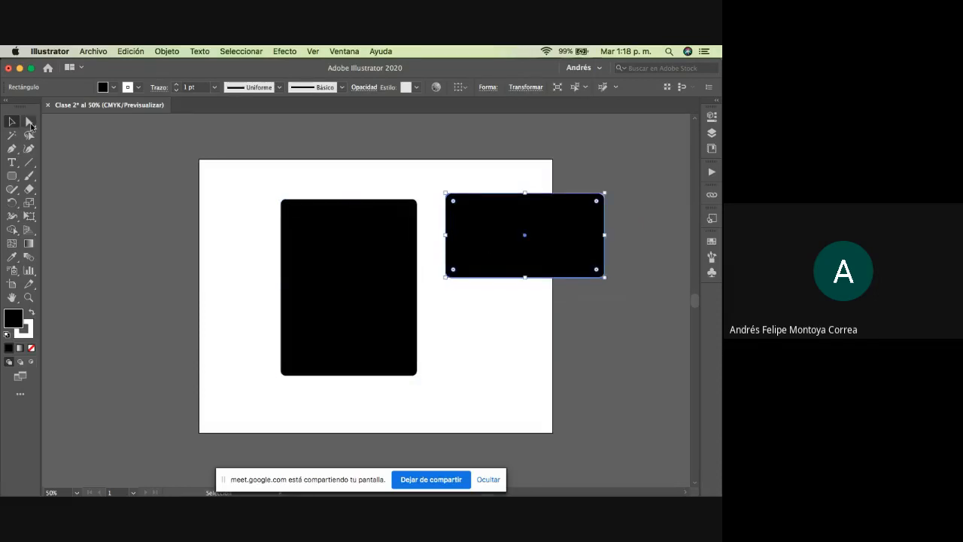
{"action": "left_click", "coordinate": [397, 232]}
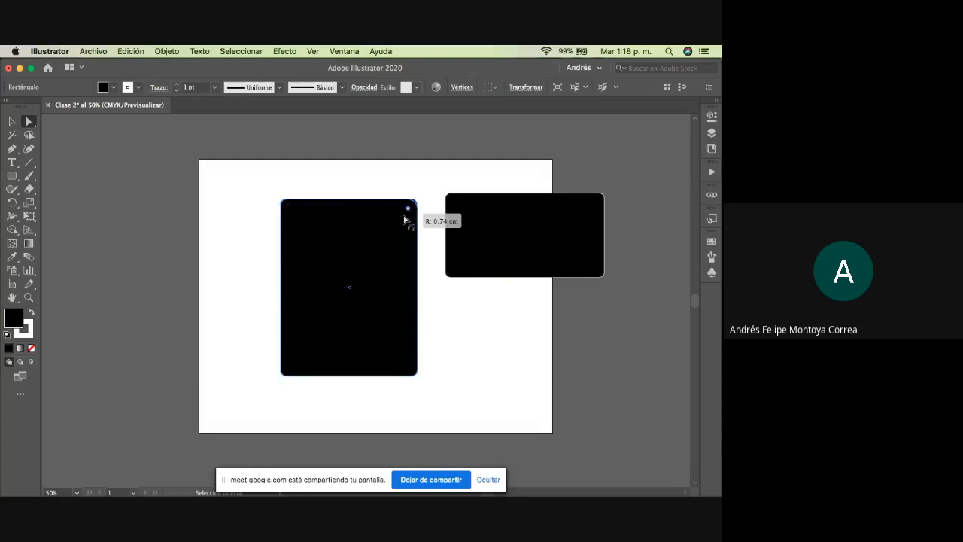
{"action": "left_click_drag", "start_coordinate": [404, 219], "coordinate": [376, 240]}
Select both rounded rectangles together, delete them, and reactivate the Rounded Rectangle tool.
{"action": "key", "text": "v"}
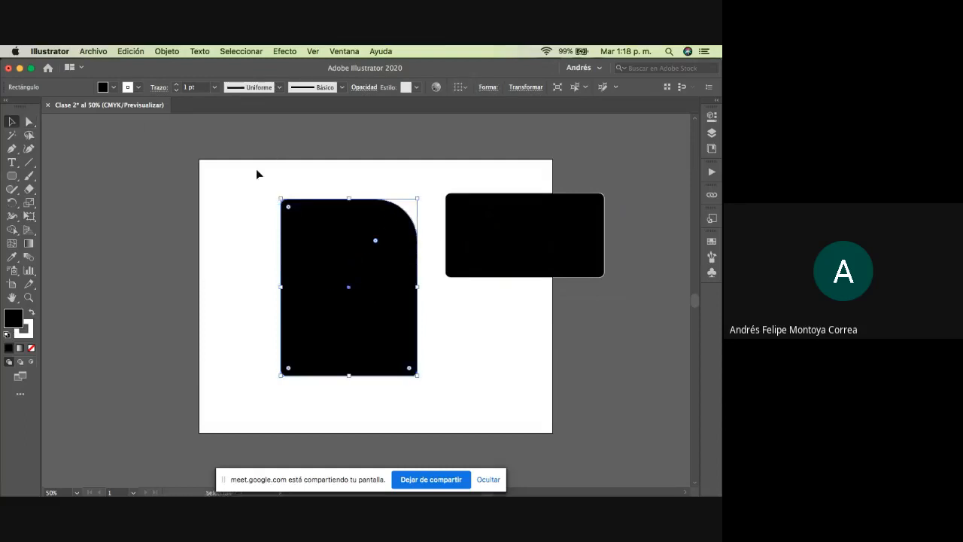
{"action": "left_click_drag", "start_coordinate": [241, 179], "coordinate": [536, 287]}
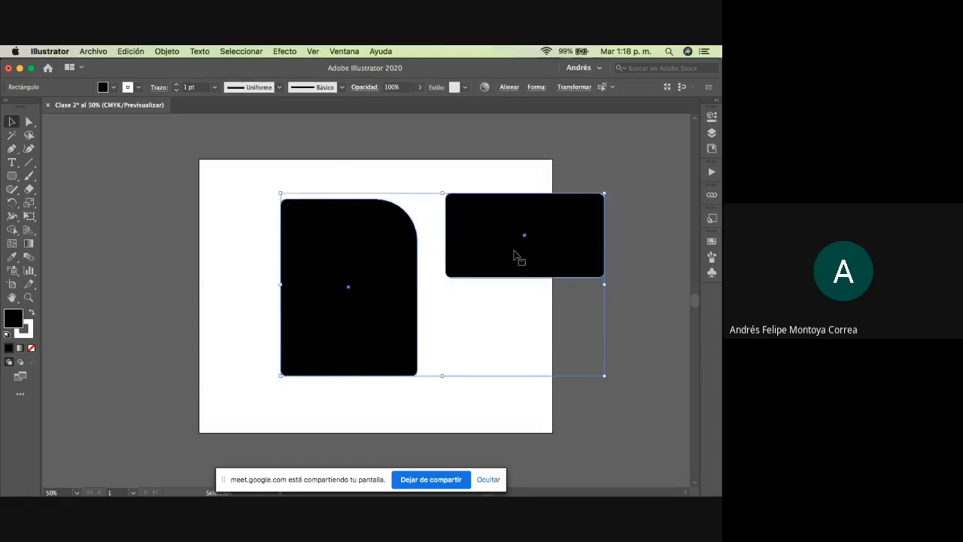
{"action": "key", "text": "Delete"}
{"action": "left_click", "coordinate": [11, 176]}
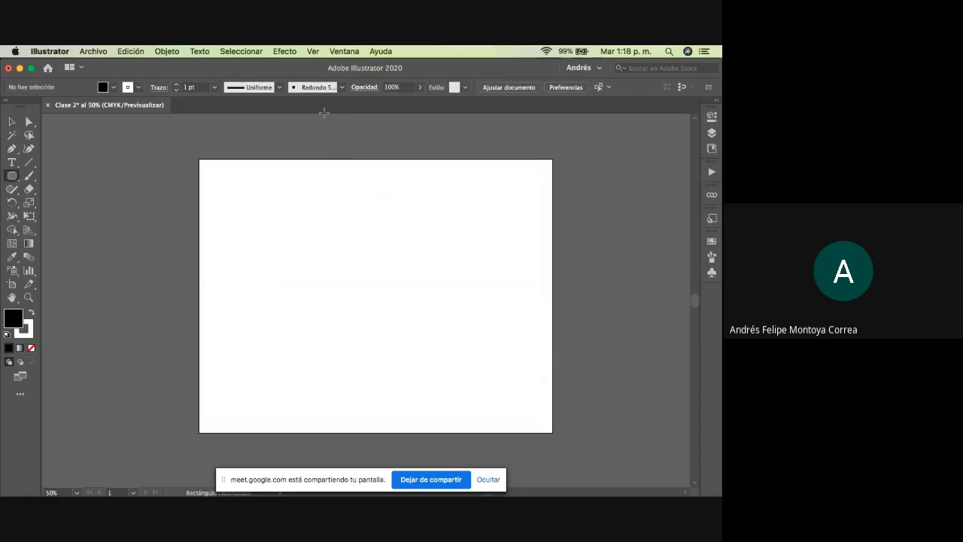
Switch to Google Meet, admit the person waiting to join the meeting, and return to the Illustrator document.
{"action": "key", "text": "ctrl+Up"}
{"action": "left_click", "coordinate": [206, 284]}
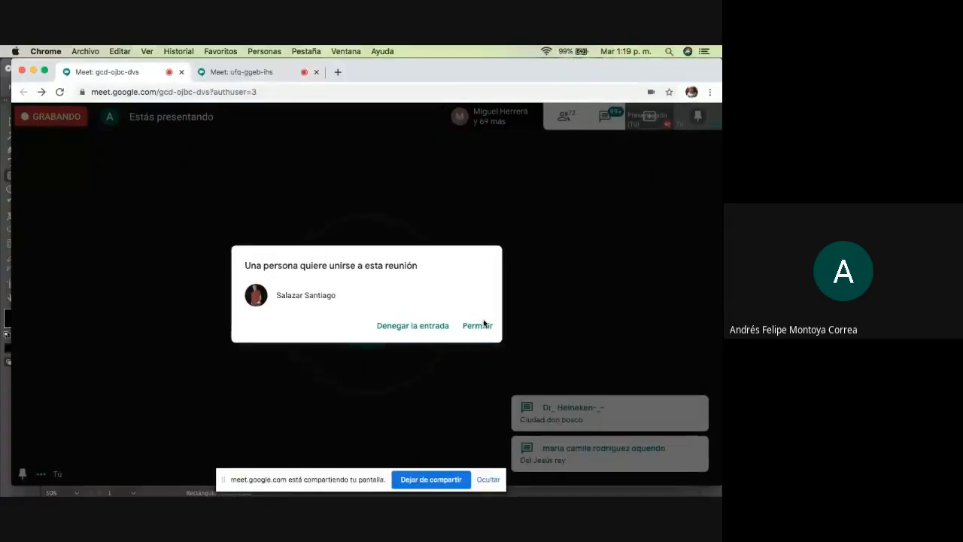
{"action": "left_click", "coordinate": [482, 325]}
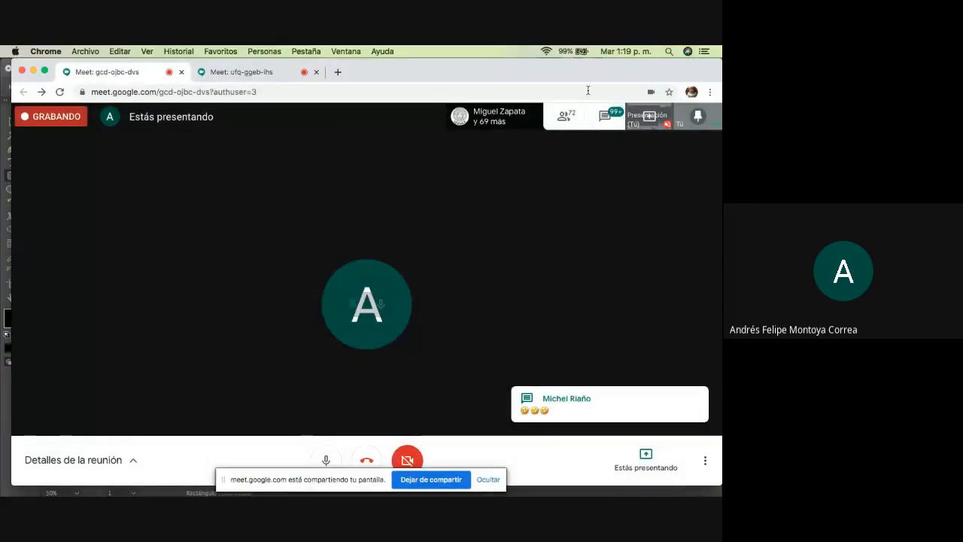
{"action": "key", "text": "ctrl+Up"}
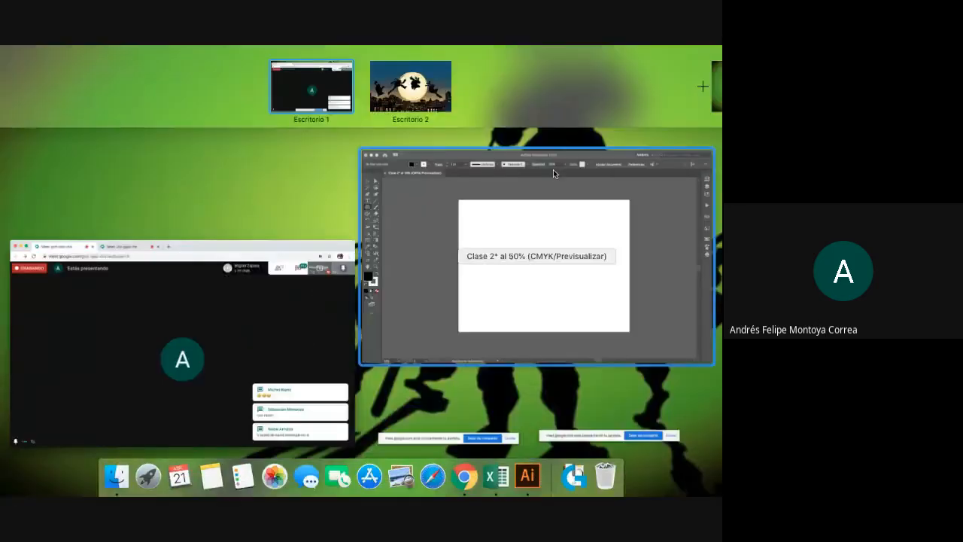
{"action": "left_click", "coordinate": [554, 169]}
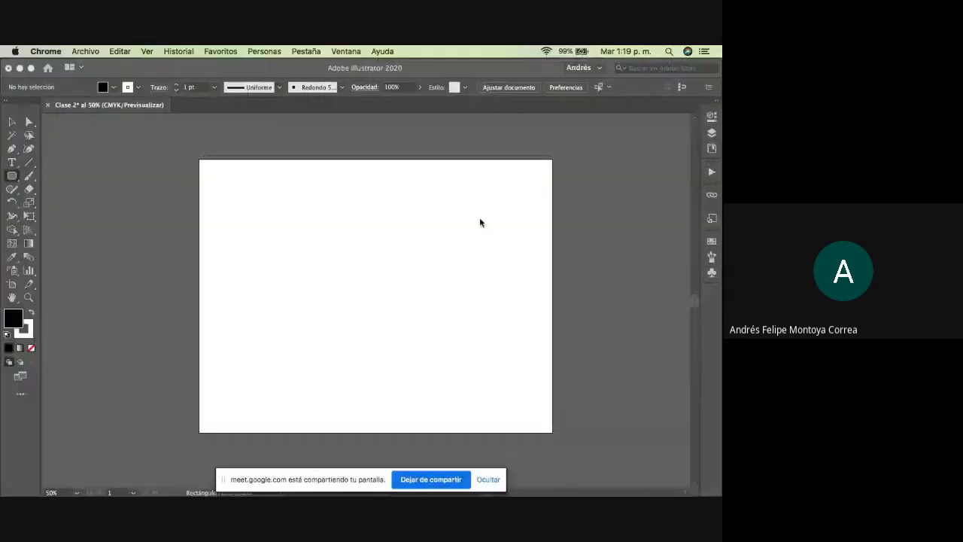
Create a rounded rectangle 23 cm wide and 23 cm high with a 2 cm corner radius.
{"action": "left_click", "coordinate": [319, 222]}
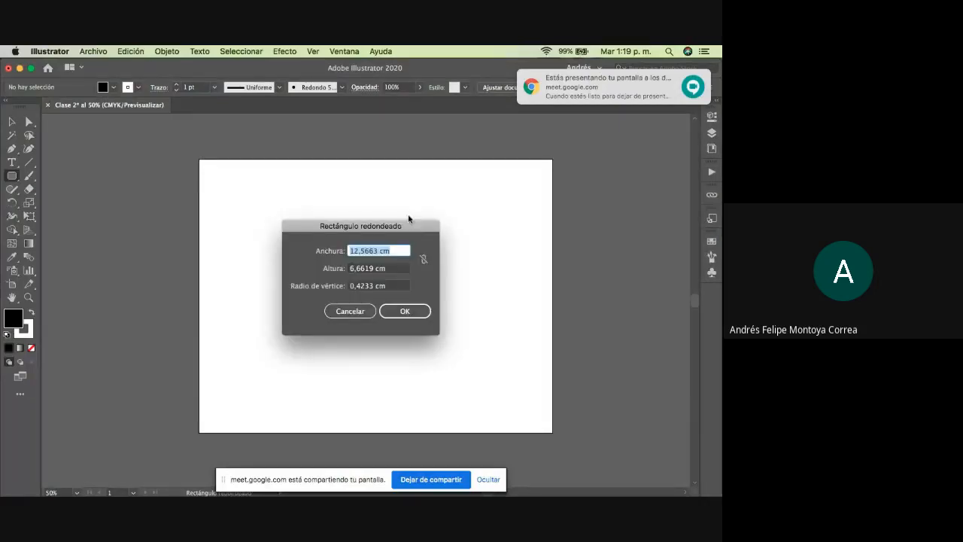
{"action": "left_click_drag", "start_coordinate": [417, 230], "coordinate": [416, 229]}
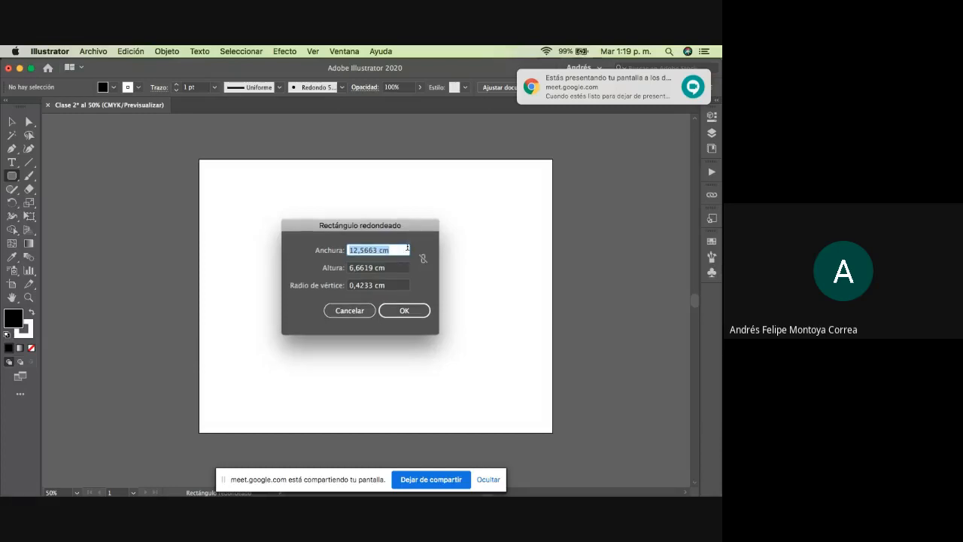
{"action": "left_click", "coordinate": [397, 286]}
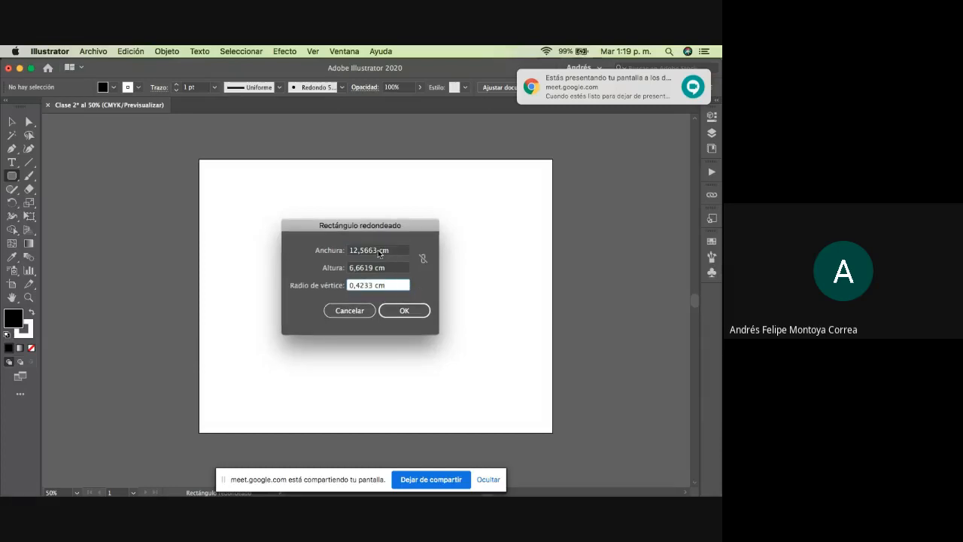
{"action": "double_click", "coordinate": [362, 251]}
{"action": "type", "text": "23cm"}
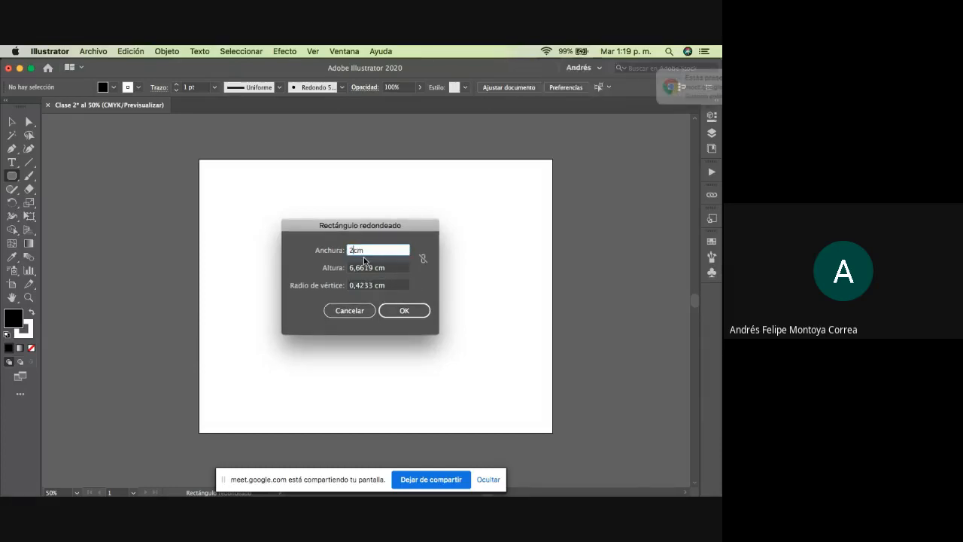
{"action": "double_click", "coordinate": [373, 269]}
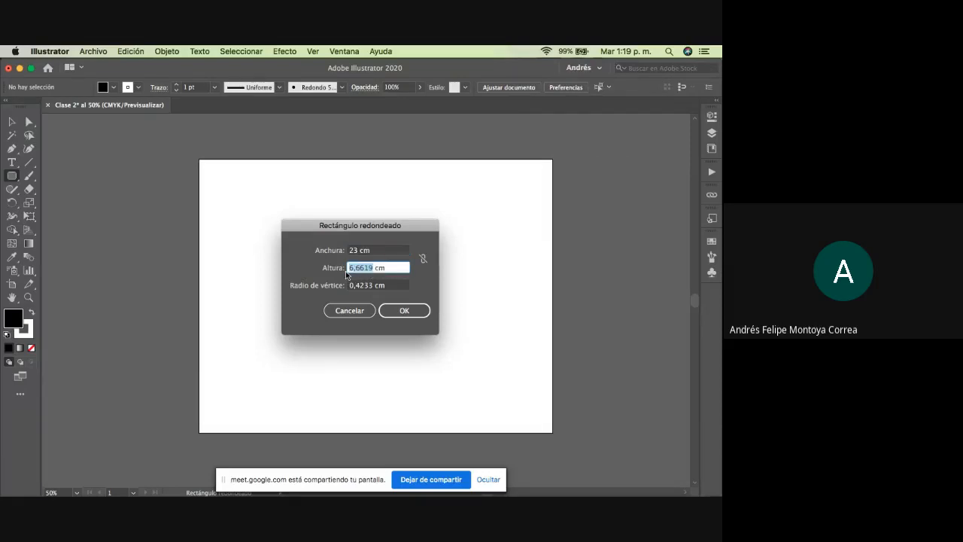
{"action": "type", "text": "23 cm"}
{"action": "left_click_drag", "start_coordinate": [378, 286], "coordinate": [347, 289]}
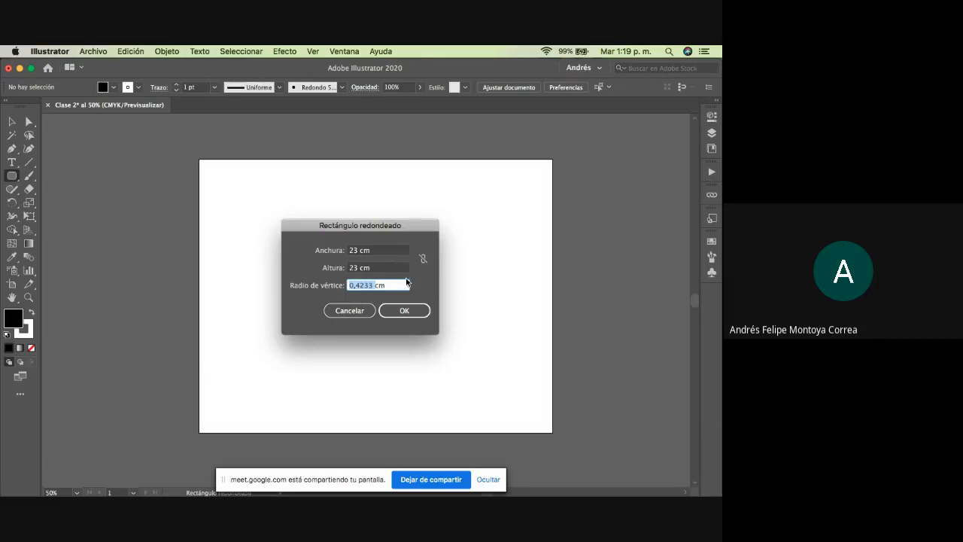
{"action": "type", "text": "2"}
{"action": "left_click", "coordinate": [404, 311]}
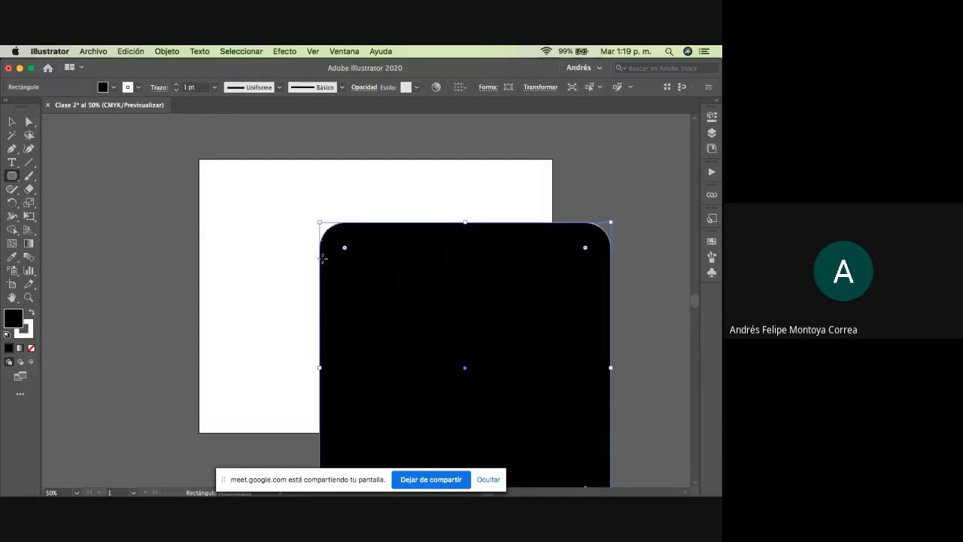
Centre the rounded square on the artboard with the Selection tool and display its properties.
{"action": "key", "text": "v"}
{"action": "left_click_drag", "start_coordinate": [415, 273], "coordinate": [355, 233]}
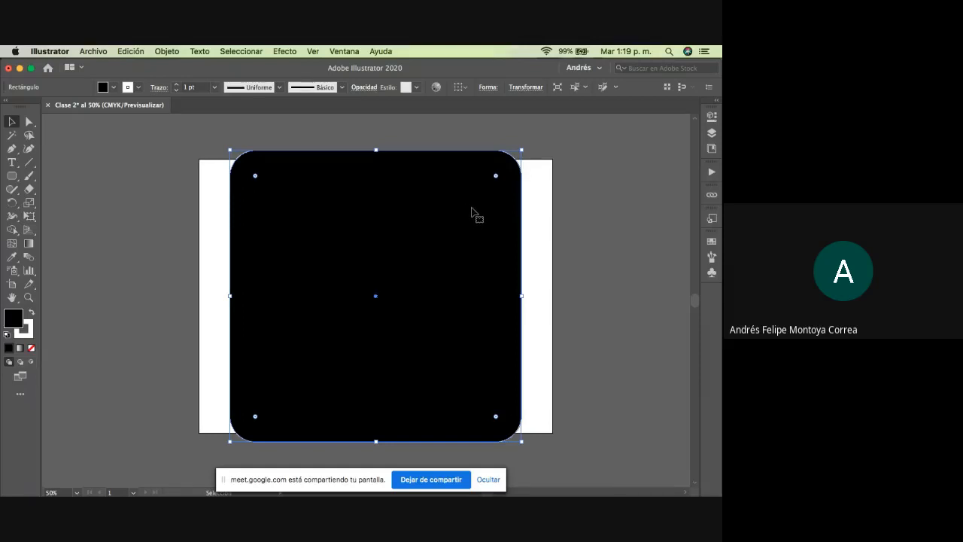
{"action": "left_click", "coordinate": [710, 118]}
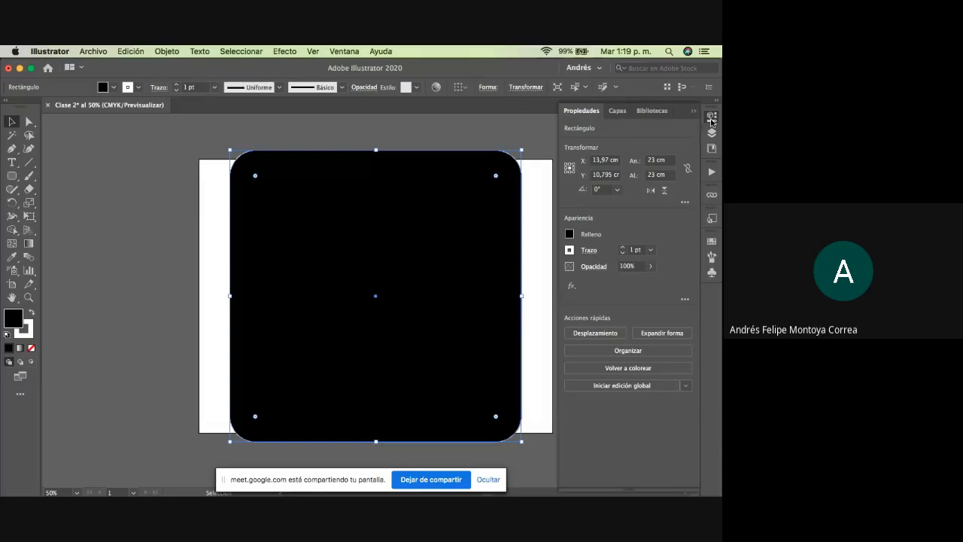
{"action": "left_click", "coordinate": [712, 119]}
{"action": "left_click", "coordinate": [712, 118]}
{"action": "left_click", "coordinate": [344, 51]}
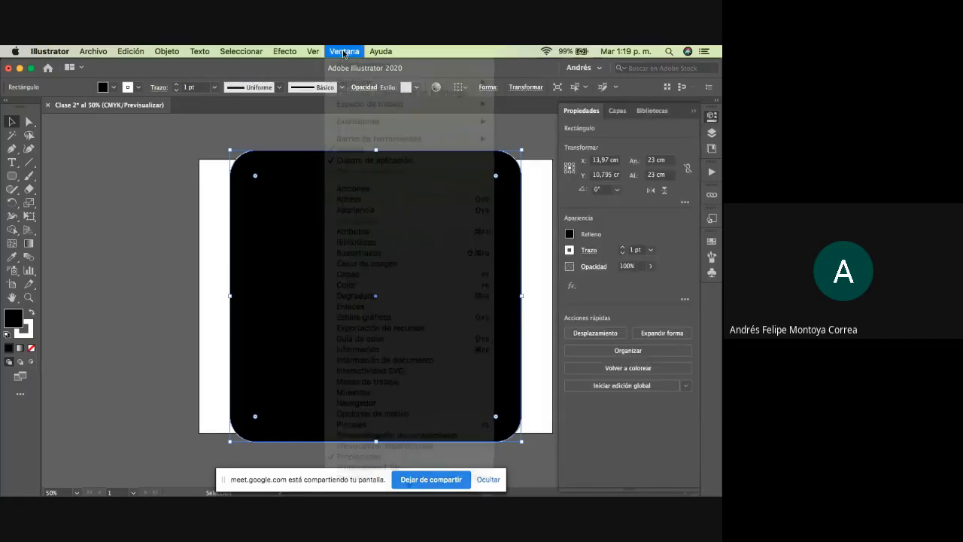
{"action": "left_click", "coordinate": [344, 51]}
{"action": "left_click", "coordinate": [344, 51]}
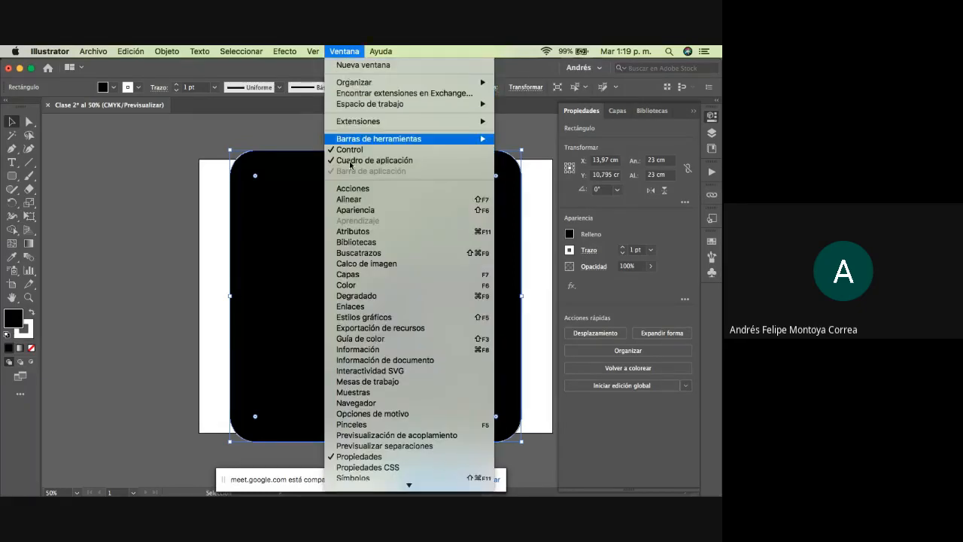
{"action": "left_click", "coordinate": [316, 184]}
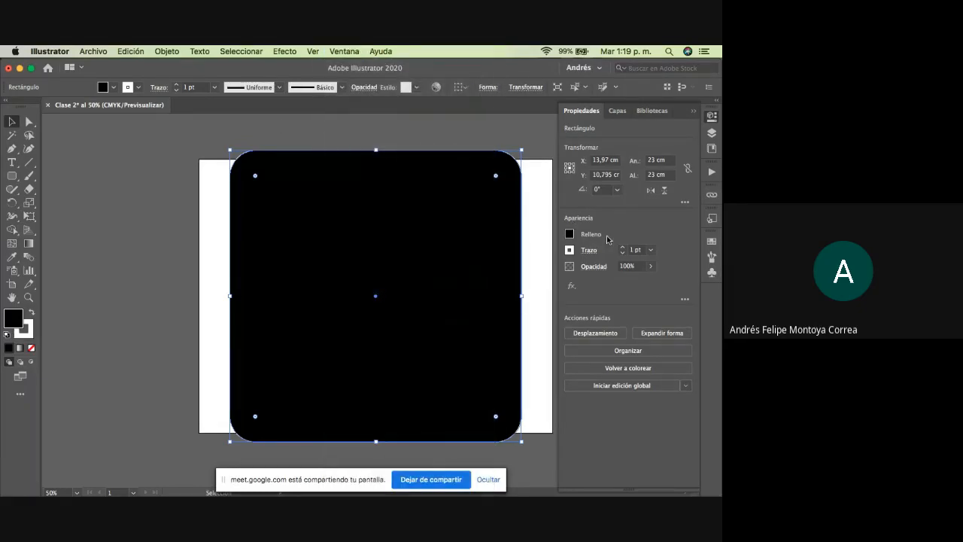
{"action": "left_click", "coordinate": [649, 176]}
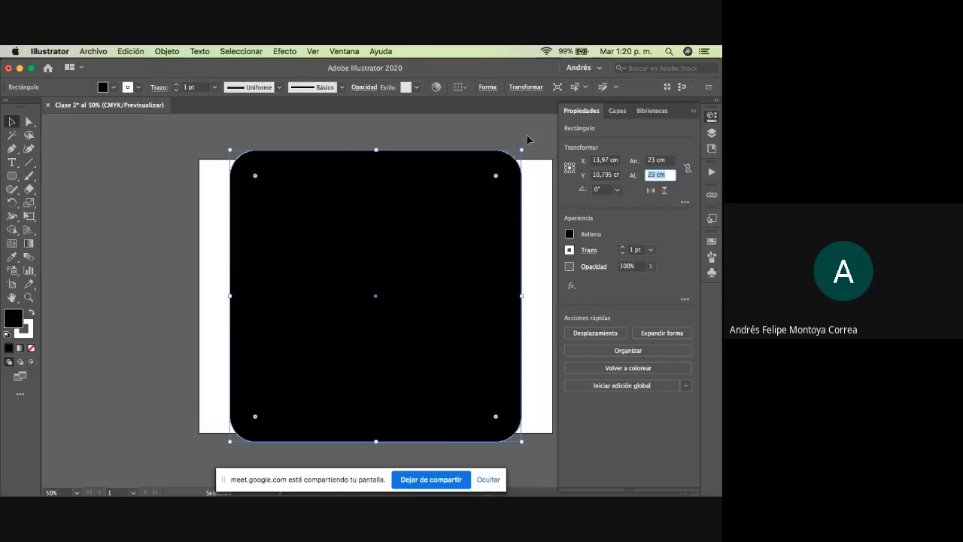
{"action": "key", "text": "BackSpace"}
{"action": "key", "text": "Return"}
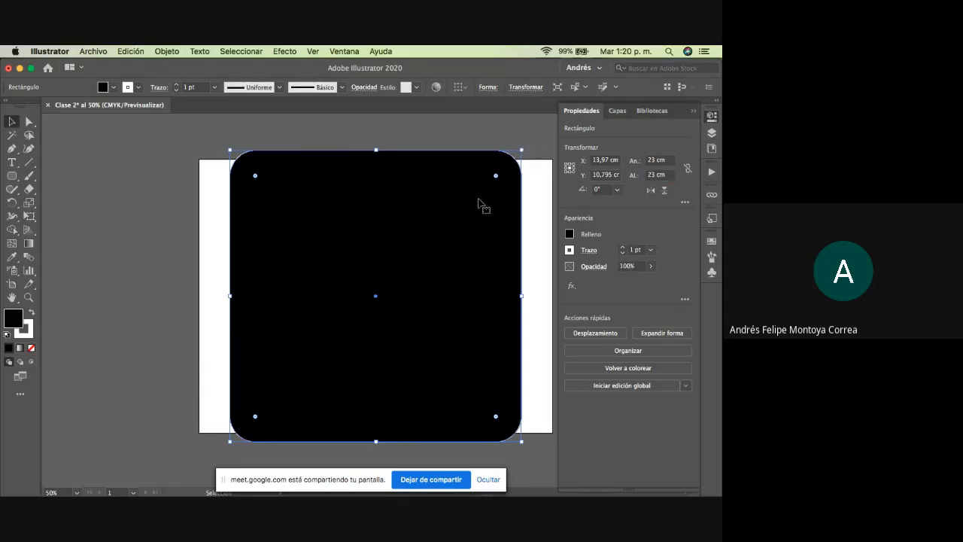
Delete the rounded square and draw a wide ellipse about 15.5 by 5.75 cm in the artboard's upper part.
{"action": "key", "text": "Delete"}
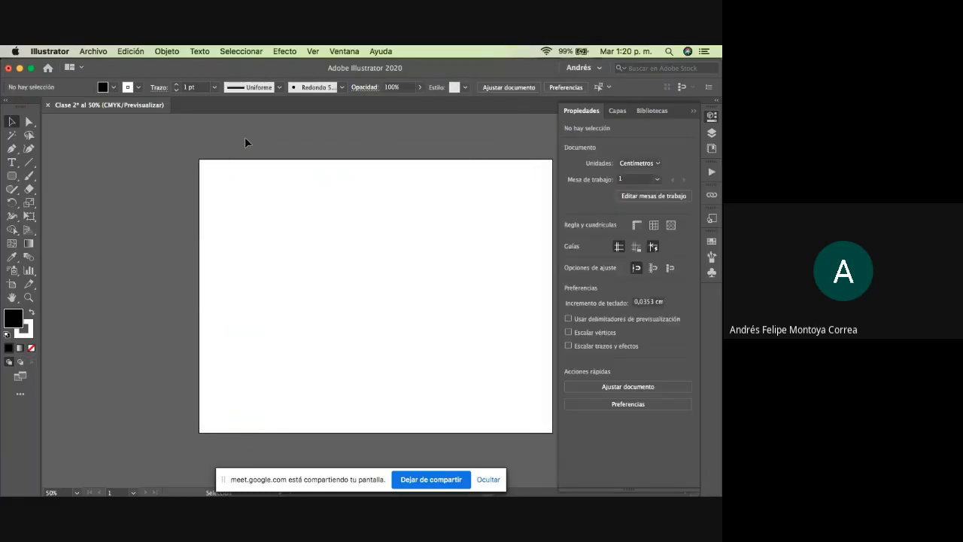
{"action": "left_click", "coordinate": [11, 176]}
{"action": "left_click_drag", "start_coordinate": [11, 176], "coordinate": [80, 208]}
{"action": "left_click_drag", "start_coordinate": [253, 195], "coordinate": [449, 268]}
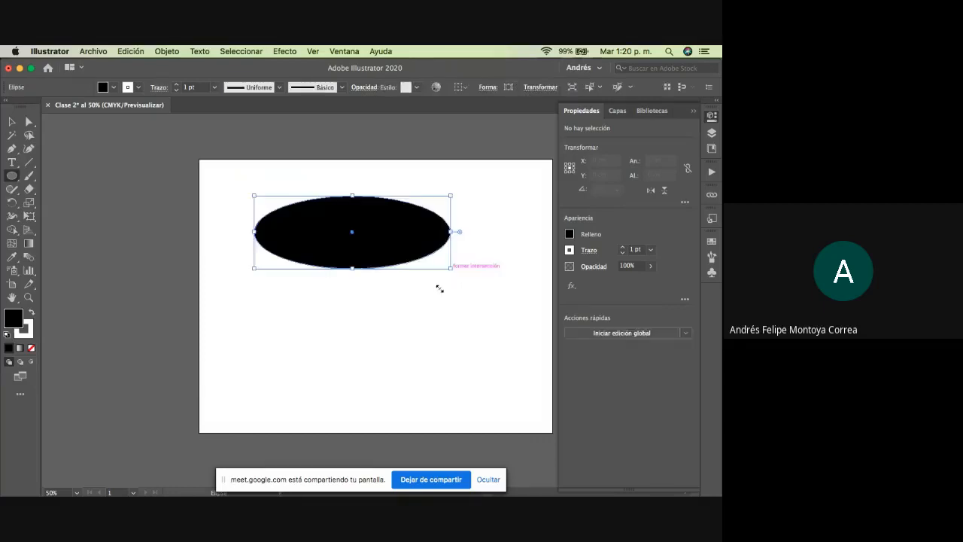
Check both Google Meet meetings in Chrome and return to Illustrator.
{"action": "key", "text": "super+Tab"}
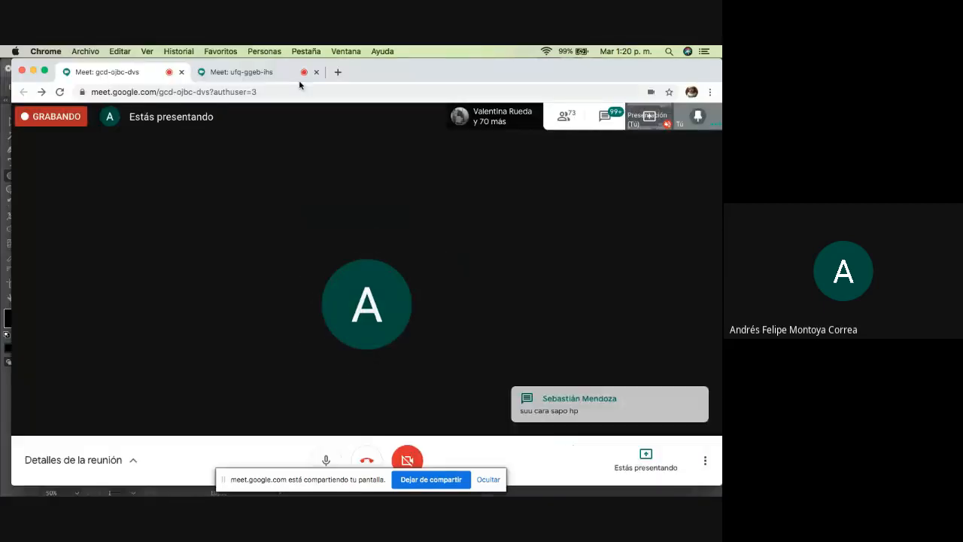
{"action": "left_click", "coordinate": [241, 72]}
{"action": "left_click", "coordinate": [146, 73]}
{"action": "key", "text": "super+Tab"}
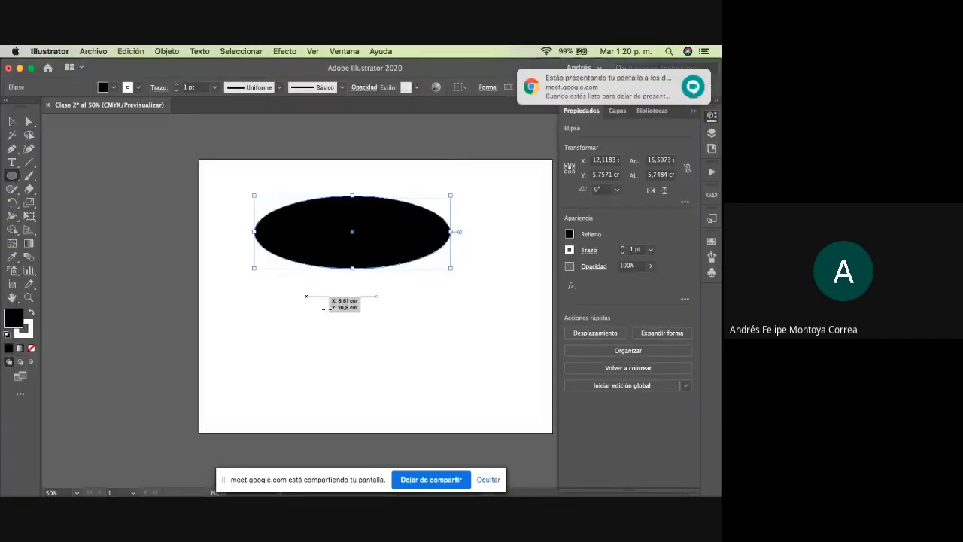
Draw a perfect circle about 10 cm in diameter below the ellipse with the Ellipse tool.
{"action": "left_click", "coordinate": [326, 309]}
{"action": "left_click", "coordinate": [335, 302]}
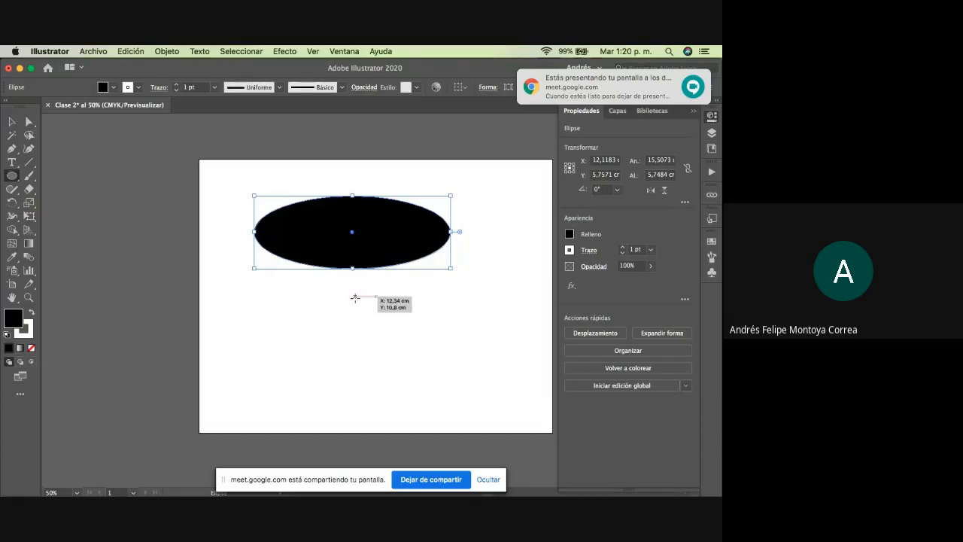
{"action": "left_click_drag", "start_coordinate": [353, 297], "coordinate": [480, 393]}
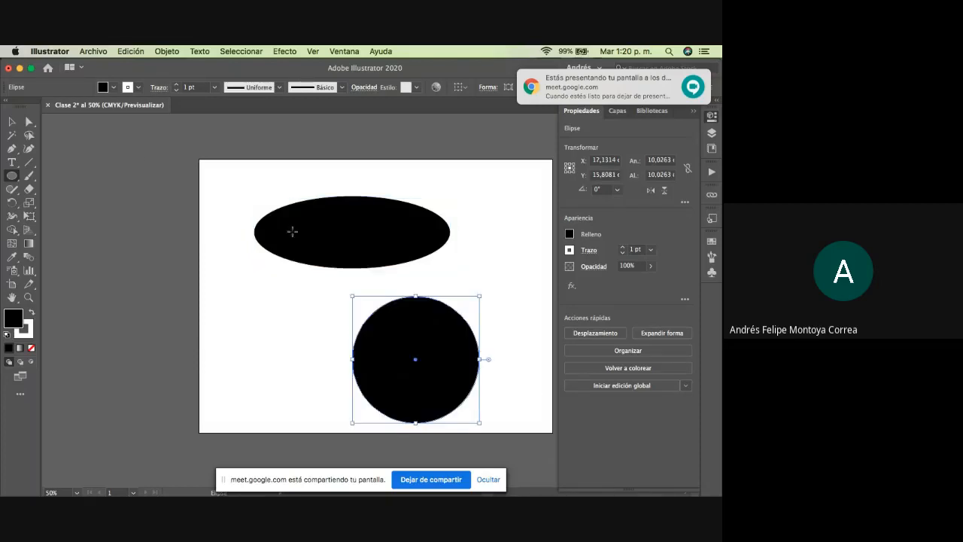
Move the circle up and left under the ellipse and enlarge it proportionally to about 10.5 cm across.
{"action": "left_click", "coordinate": [11, 121]}
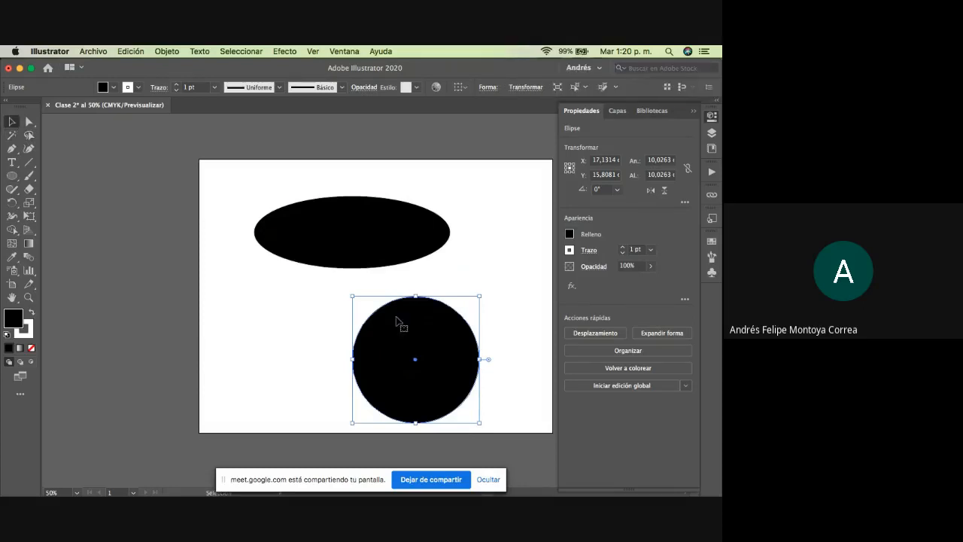
{"action": "left_click_drag", "start_coordinate": [397, 321], "coordinate": [360, 308]}
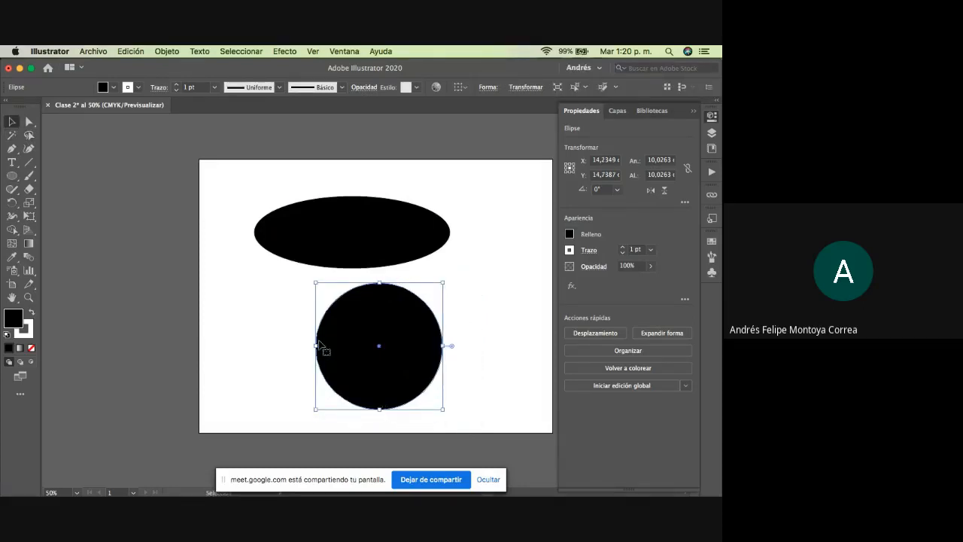
{"action": "mouse_move", "coordinate": [316, 346]}
{"action": "left_mouse_down"}
{"action": "mouse_move", "coordinate": [364, 345]}
{"action": "mouse_move", "coordinate": [317, 345]}
{"action": "left_mouse_up"}
{"action": "mouse_move", "coordinate": [380, 282]}
{"action": "left_mouse_down"}
{"action": "mouse_move", "coordinate": [387, 314]}
{"action": "mouse_move", "coordinate": [381, 283]}
{"action": "left_mouse_up"}
{"action": "mouse_move", "coordinate": [314, 281]}
{"action": "left_mouse_down"}
{"action": "mouse_move", "coordinate": [340, 308]}
{"action": "mouse_move", "coordinate": [318, 280]}
{"action": "mouse_move", "coordinate": [356, 312]}
{"action": "mouse_move", "coordinate": [318, 276]}
{"action": "mouse_move", "coordinate": [368, 306]}
{"action": "mouse_move", "coordinate": [309, 277]}
{"action": "left_mouse_up"}
Admit the participant waiting in Google Meet, then return to Illustrator and shift the circle slightly left.
{"action": "key", "text": "ctrl+Up"}
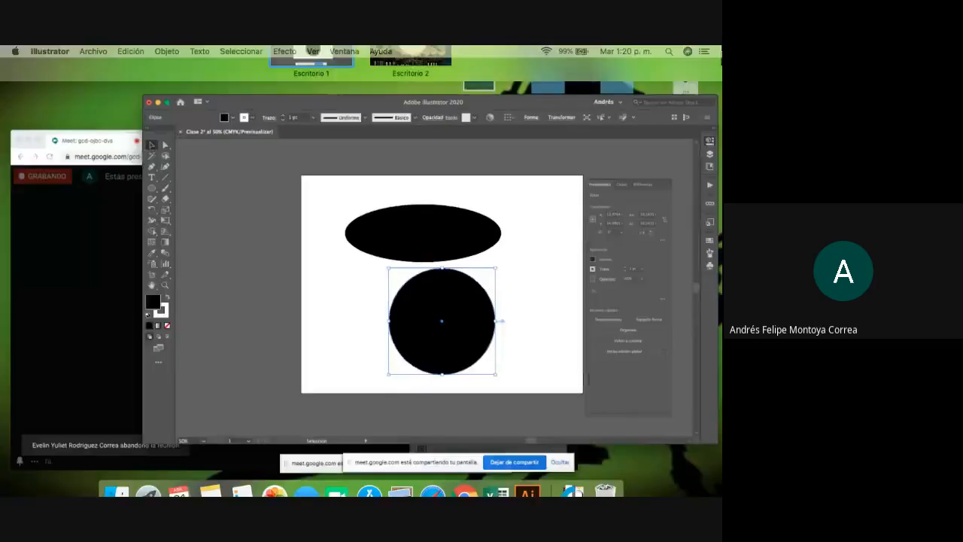
{"action": "left_click", "coordinate": [297, 329]}
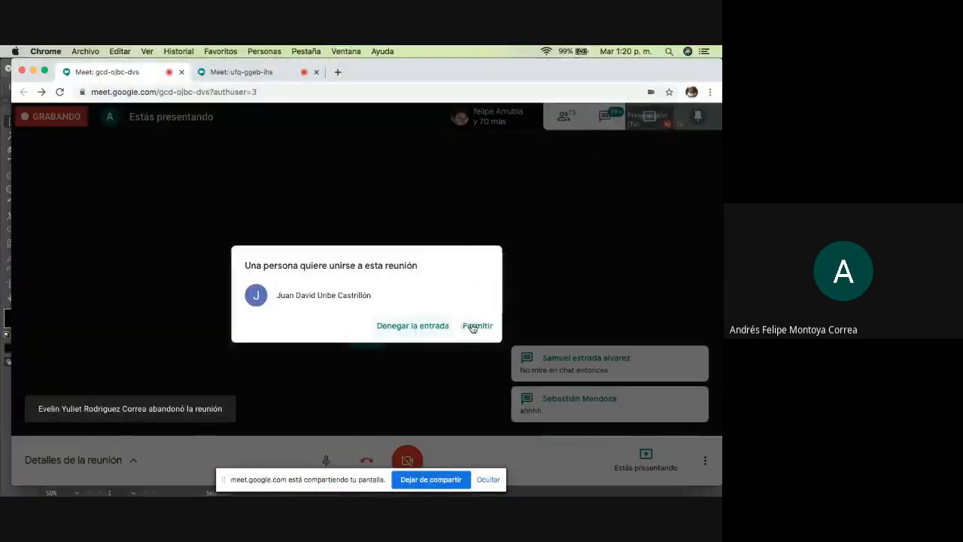
{"action": "left_click", "coordinate": [472, 325]}
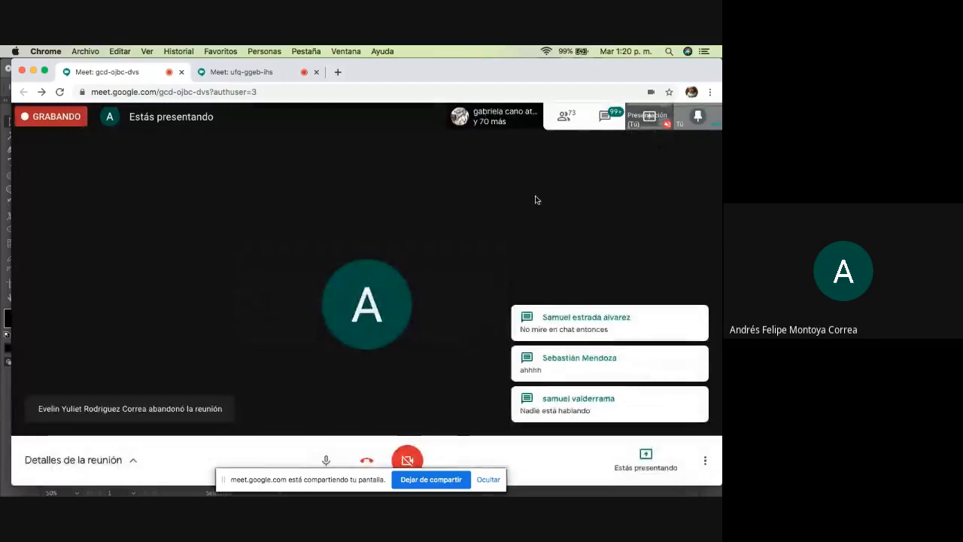
{"action": "key", "text": "ctrl+Up"}
{"action": "left_click", "coordinate": [423, 283]}
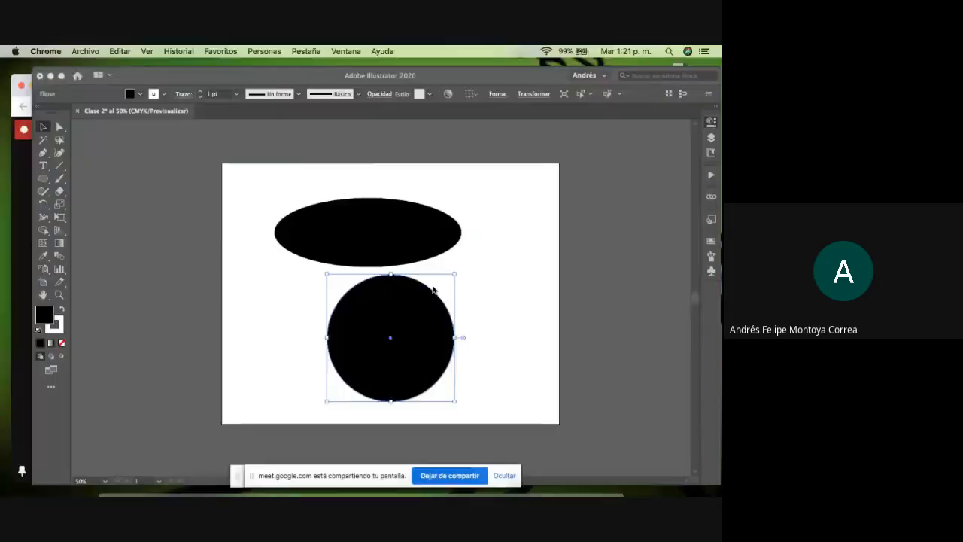
{"action": "mouse_move", "coordinate": [382, 322]}
{"action": "left_mouse_down"}
{"action": "mouse_move", "coordinate": [344, 316]}
{"action": "mouse_move", "coordinate": [347, 325]}
{"action": "mouse_move", "coordinate": [392, 328]}
{"action": "left_mouse_up"}
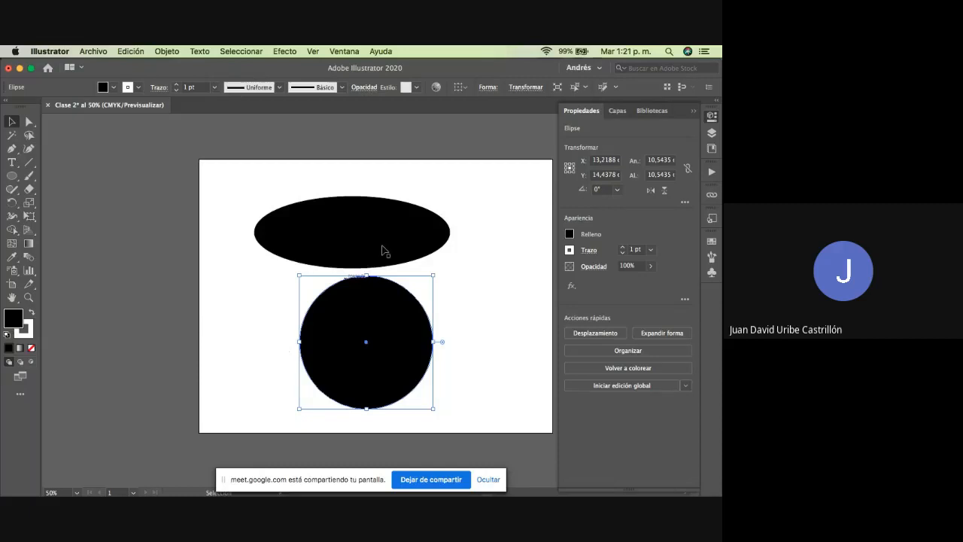
Check the Google Meet window, then return to Illustrator and move the circle about 0.4 cm to the right.
{"action": "mouse_move", "coordinate": [720, 46]}
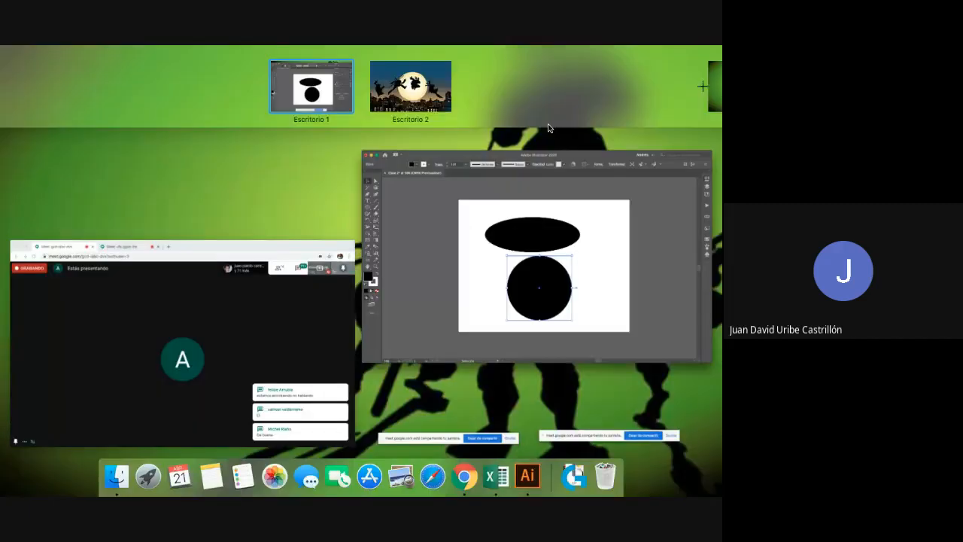
{"action": "left_click", "coordinate": [309, 313]}
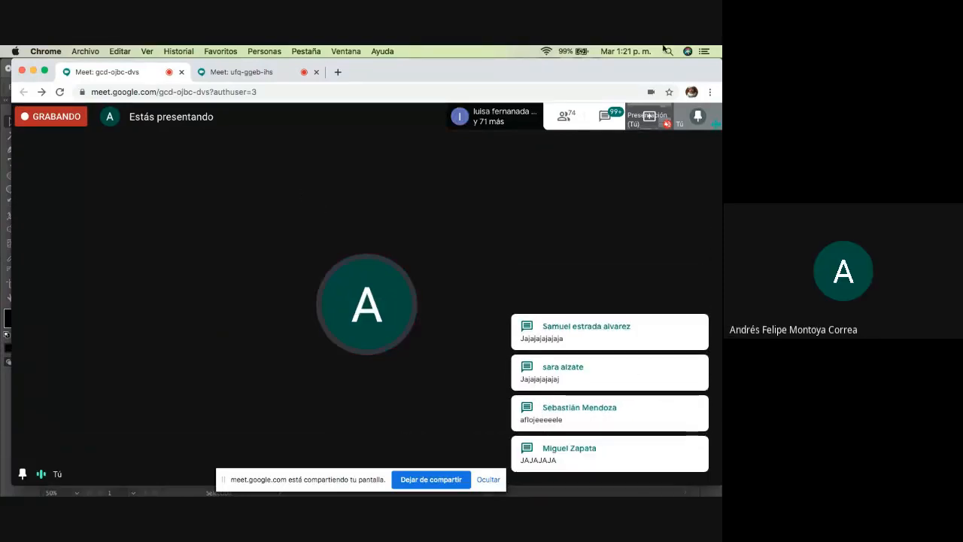
{"action": "mouse_move", "coordinate": [720, 47]}
{"action": "left_click", "coordinate": [456, 265]}
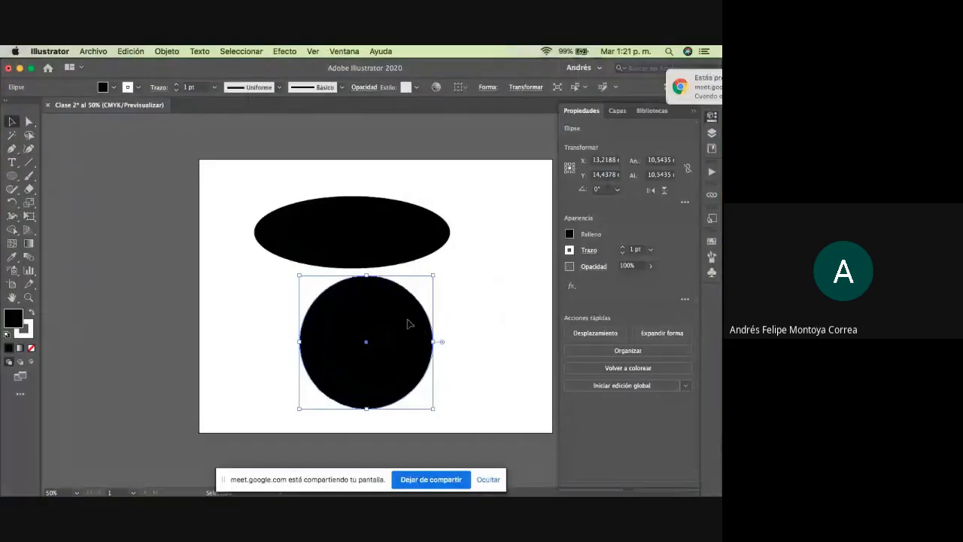
{"action": "left_click_drag", "start_coordinate": [399, 322], "coordinate": [414, 322]}
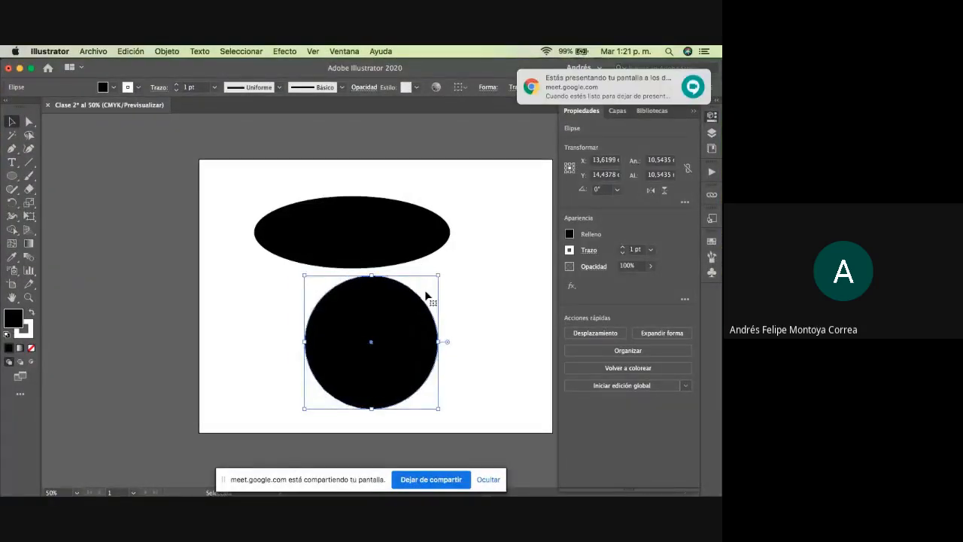
{"action": "left_click", "coordinate": [412, 234]}
{"action": "left_click", "coordinate": [422, 316]}
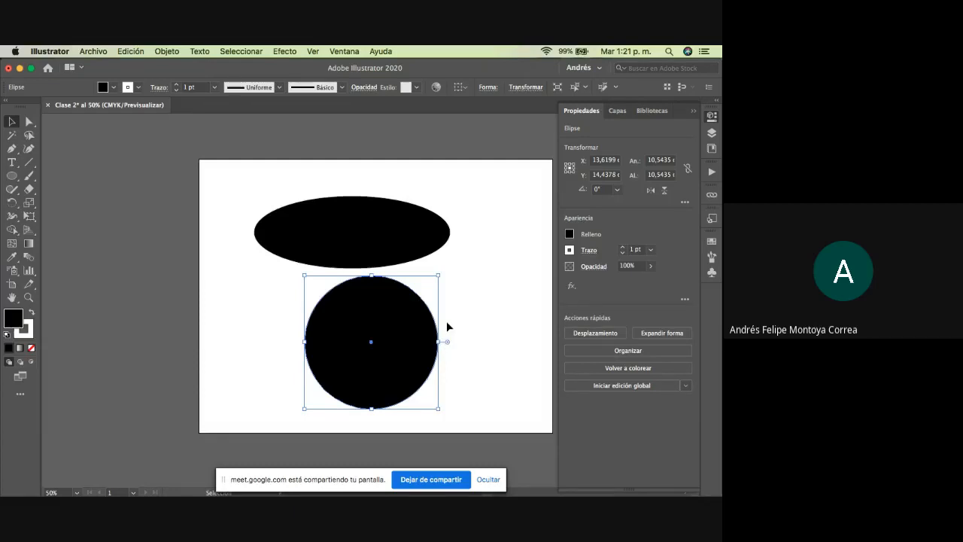
{"action": "left_click", "coordinate": [30, 122]}
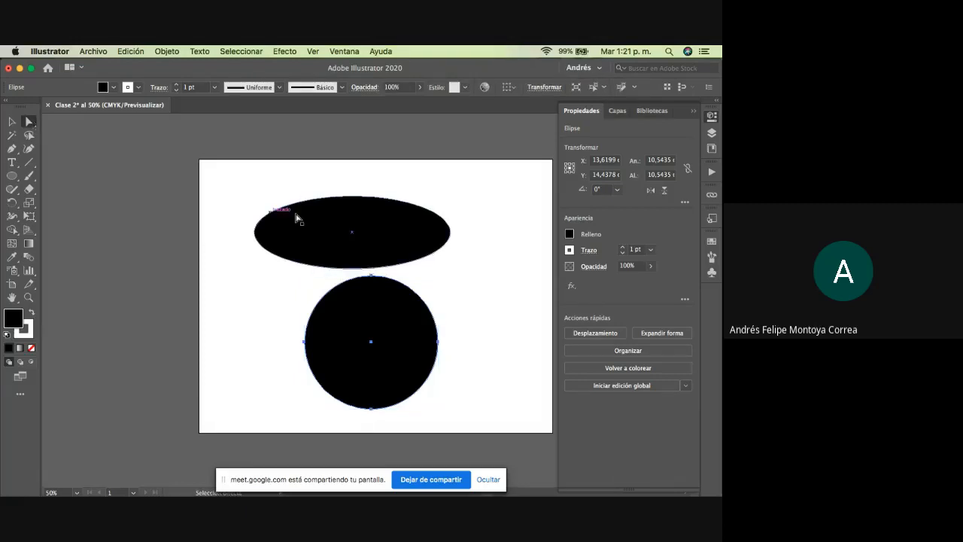
{"action": "double_click", "coordinate": [12, 123]}
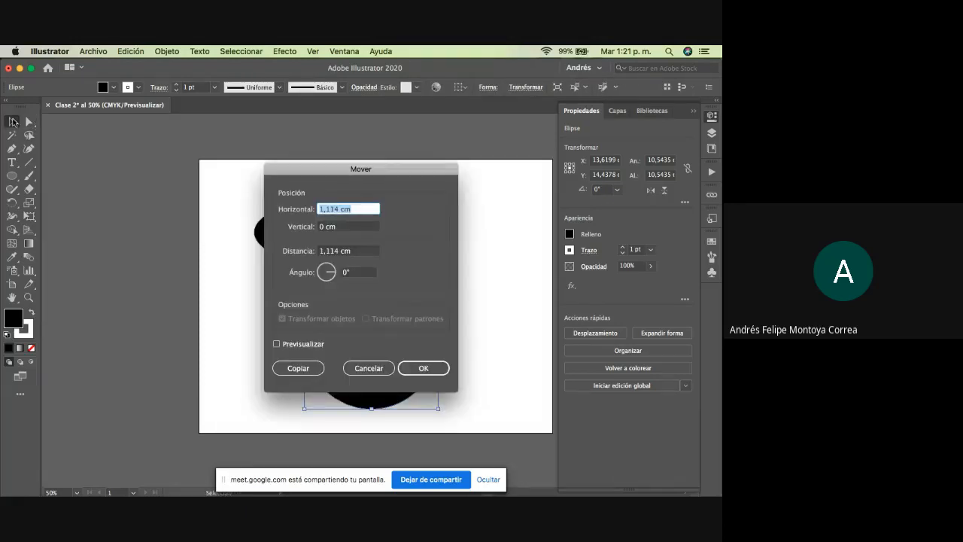
{"action": "left_click", "coordinate": [370, 369]}
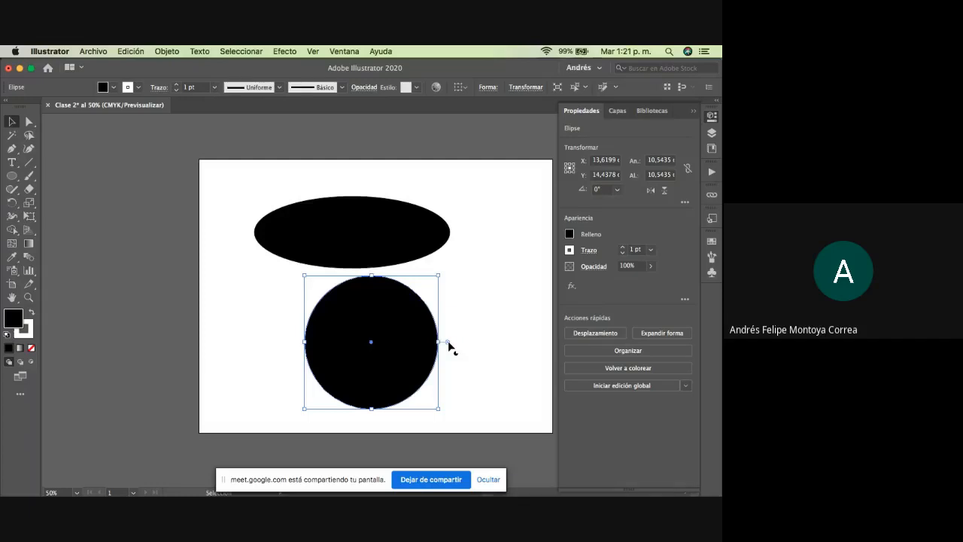
Cut a wedge out of the circle's right side with its pie-angle handles to form a Pac-Man shape.
{"action": "left_click_drag", "start_coordinate": [448, 342], "coordinate": [427, 313]}
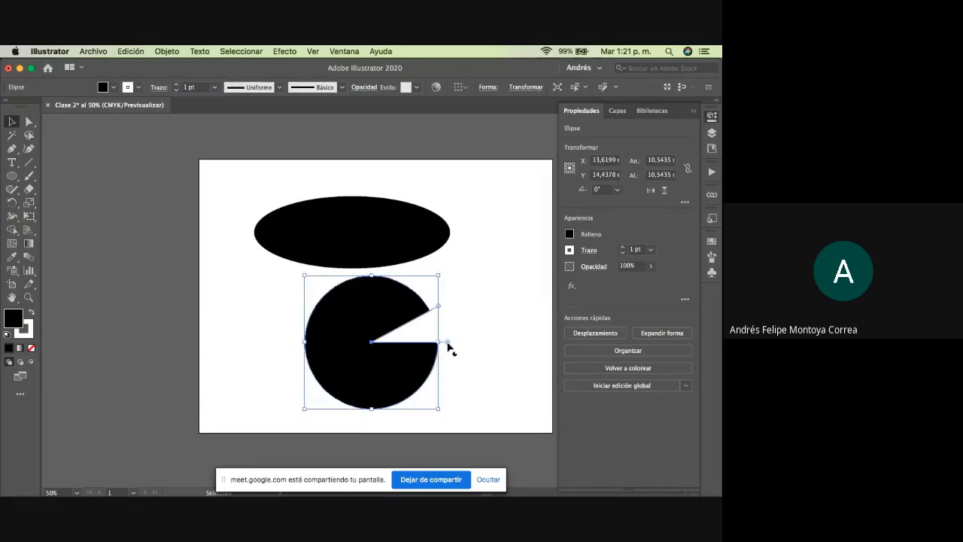
{"action": "left_click_drag", "start_coordinate": [446, 343], "coordinate": [443, 367]}
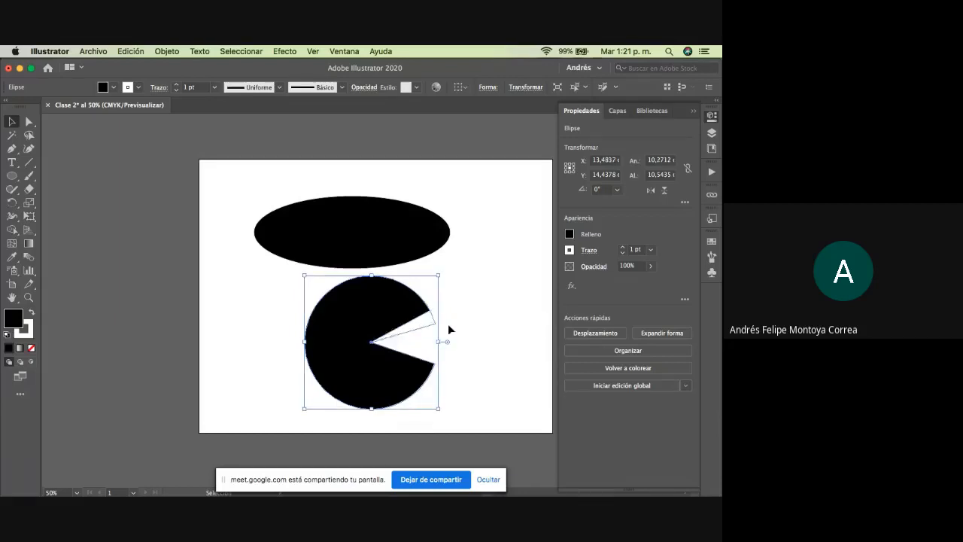
{"action": "double_click", "coordinate": [447, 324]}
{"action": "left_click_drag", "start_coordinate": [447, 342], "coordinate": [448, 310]}
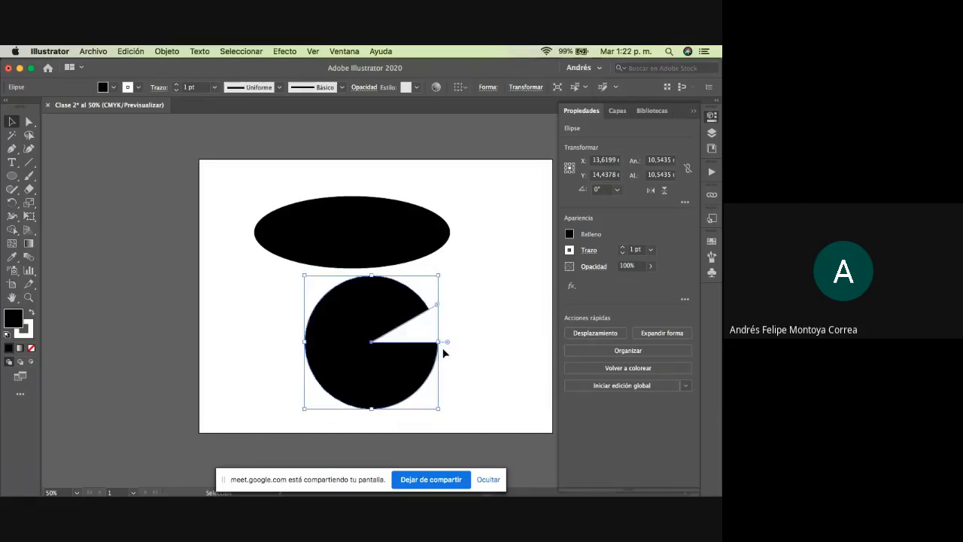
{"action": "left_click_drag", "start_coordinate": [448, 344], "coordinate": [465, 292]}
{"action": "key", "text": "super+z"}
{"action": "key", "text": "super+z"}
{"action": "left_click", "coordinate": [472, 381]}
{"action": "left_click", "coordinate": [382, 395]}
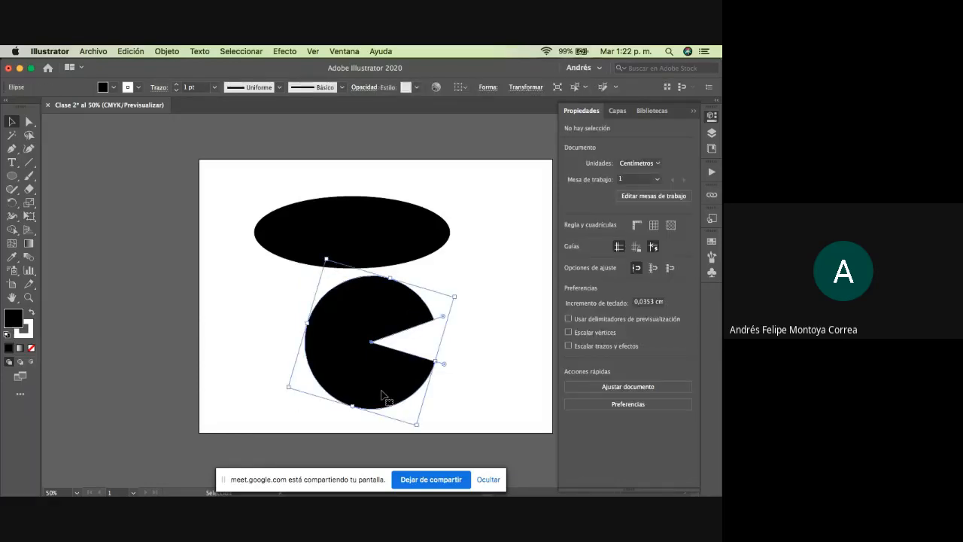
Deform the Pac-Man shape with the Direct Selection tool, pulling its left anchor point inward and its bottom anchor point upward.
{"action": "left_click", "coordinate": [475, 298]}
{"action": "left_click", "coordinate": [432, 296]}
{"action": "double_click", "coordinate": [30, 121]}
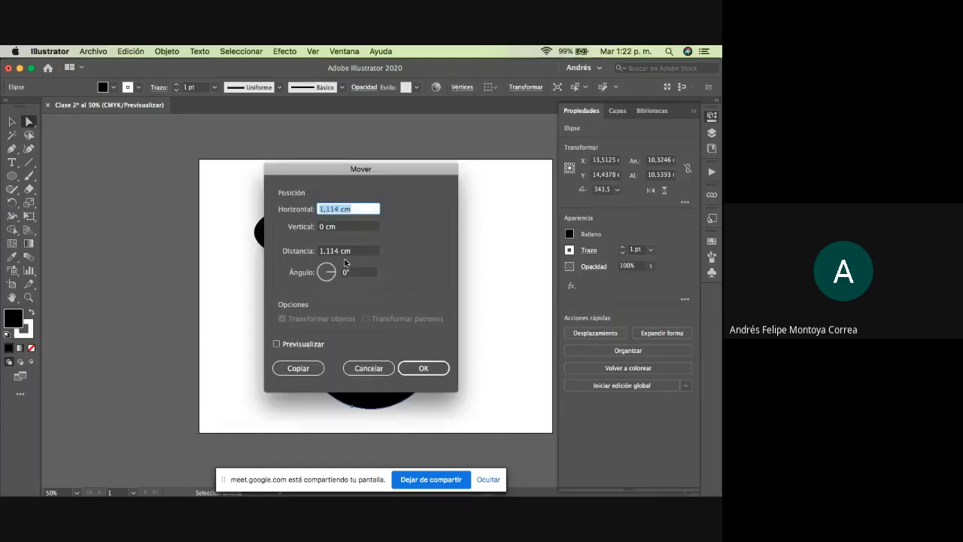
{"action": "left_click", "coordinate": [369, 368]}
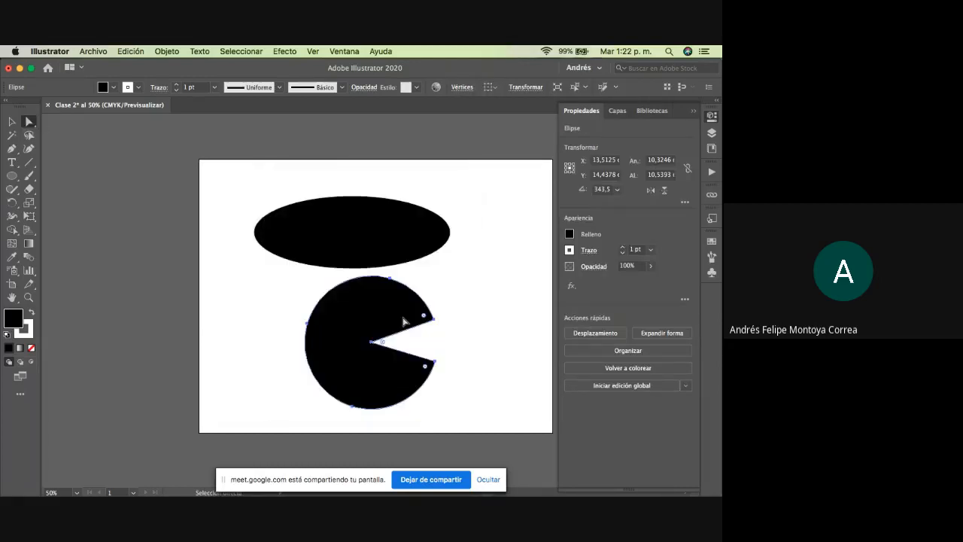
{"action": "left_click", "coordinate": [308, 325]}
{"action": "left_click", "coordinate": [390, 278]}
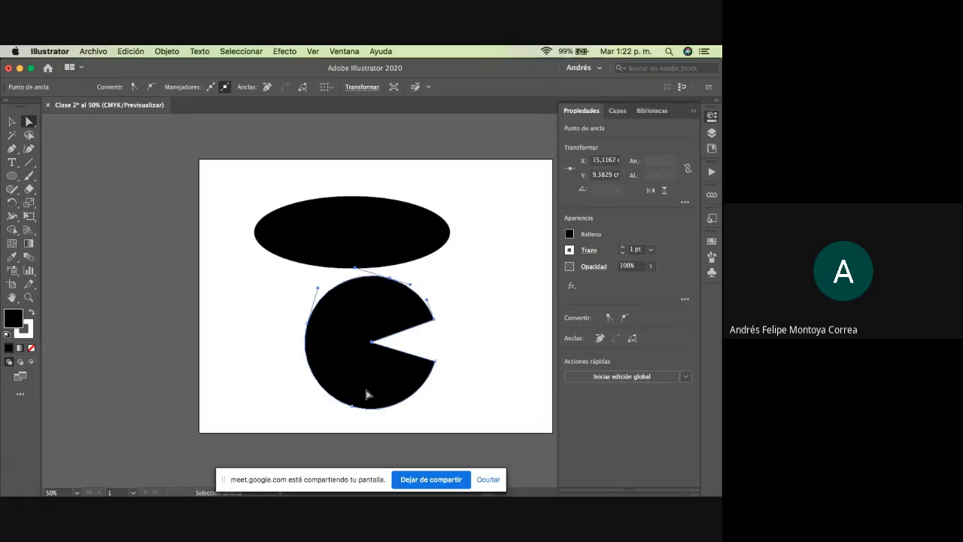
{"action": "left_click", "coordinate": [354, 405]}
{"action": "mouse_move", "coordinate": [309, 325]}
{"action": "left_mouse_down"}
{"action": "mouse_move", "coordinate": [348, 329]}
{"action": "mouse_move", "coordinate": [333, 301]}
{"action": "mouse_move", "coordinate": [316, 314]}
{"action": "left_mouse_up"}
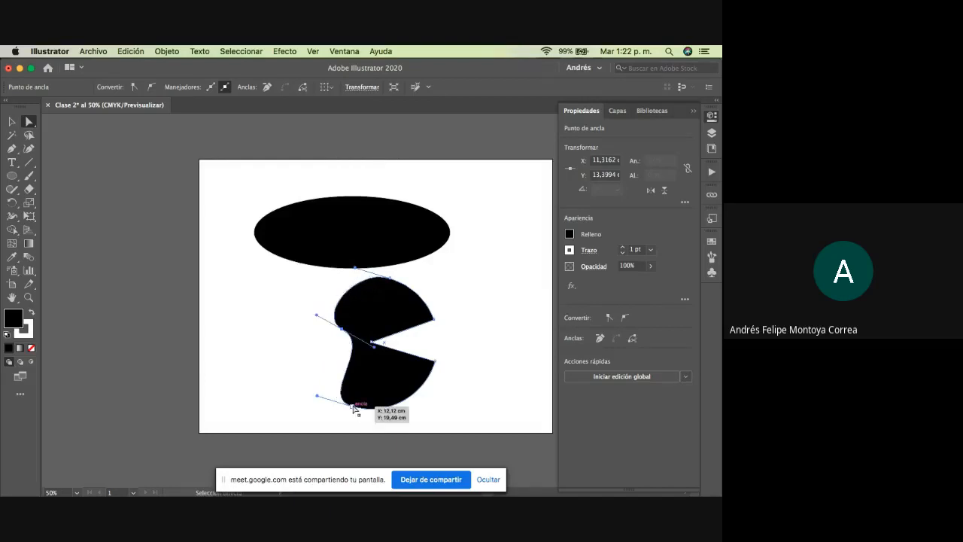
{"action": "left_click_drag", "start_coordinate": [354, 407], "coordinate": [375, 359]}
Switch to Google Meet, admit the participant waiting to join, and return to Illustrator.
{"action": "key", "text": "ctrl+Up"}
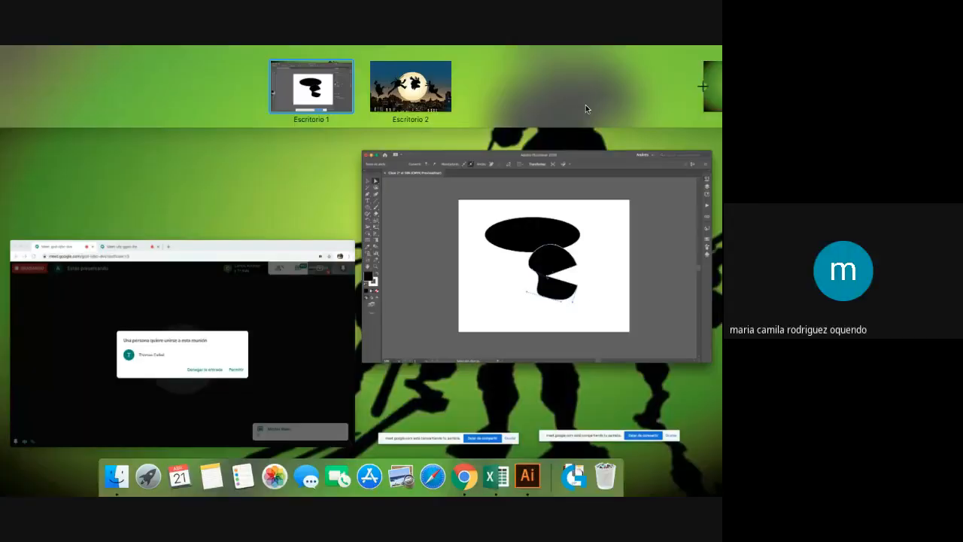
{"action": "left_click", "coordinate": [274, 326]}
{"action": "left_click", "coordinate": [478, 326]}
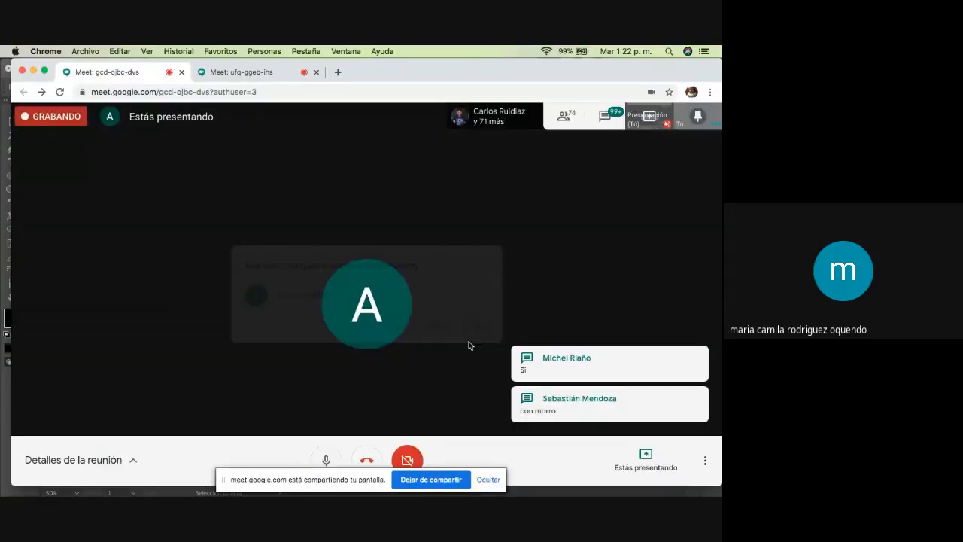
{"action": "key", "text": "ctrl+Up"}
{"action": "left_click", "coordinate": [533, 241]}
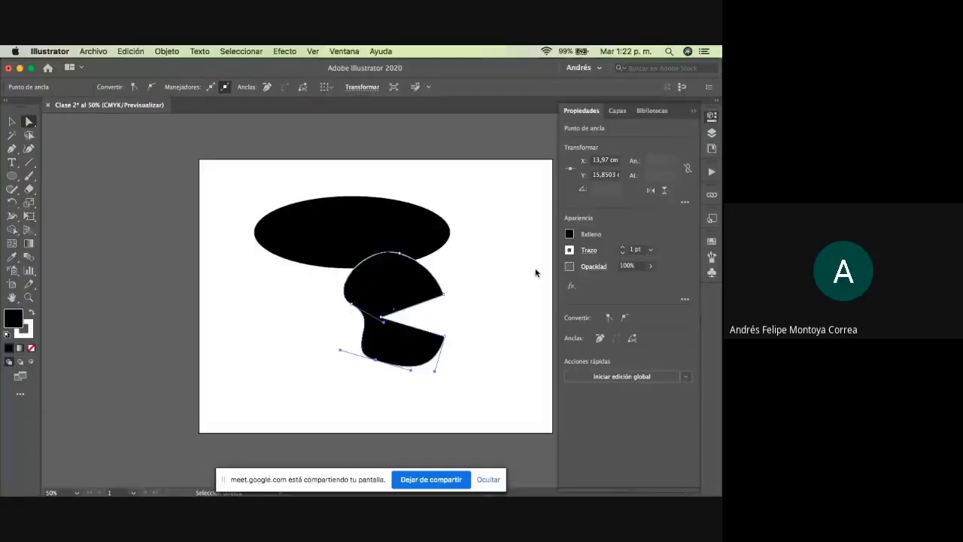
Move the deformed Pac-Man shape clear of the ellipse, down and to the left, and delete it.
{"action": "key", "text": "v"}
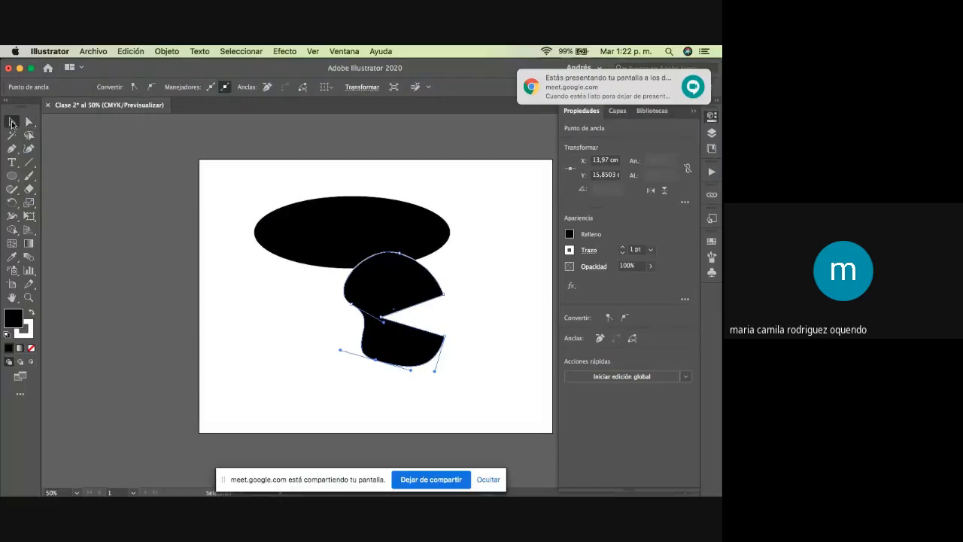
{"action": "left_click_drag", "start_coordinate": [395, 280], "coordinate": [377, 309]}
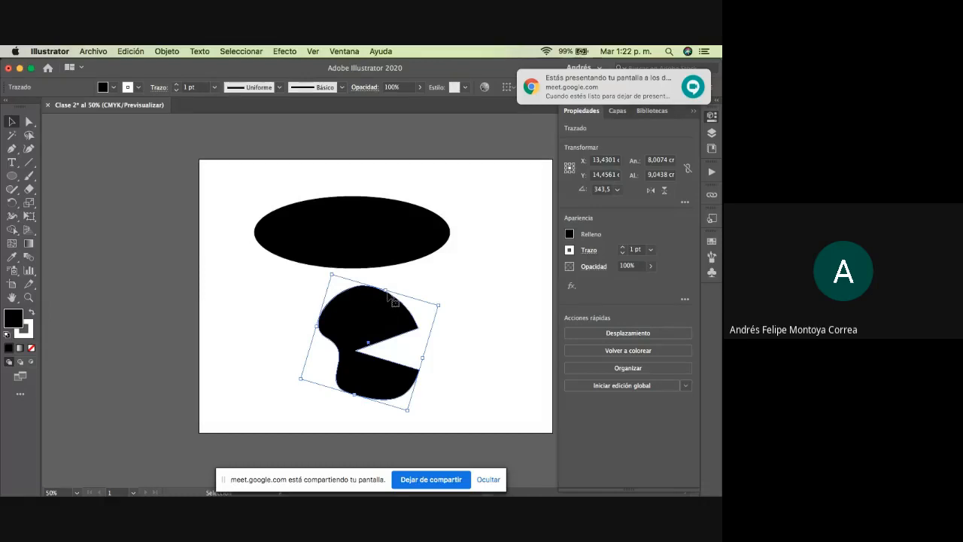
{"action": "key", "text": "Delete"}
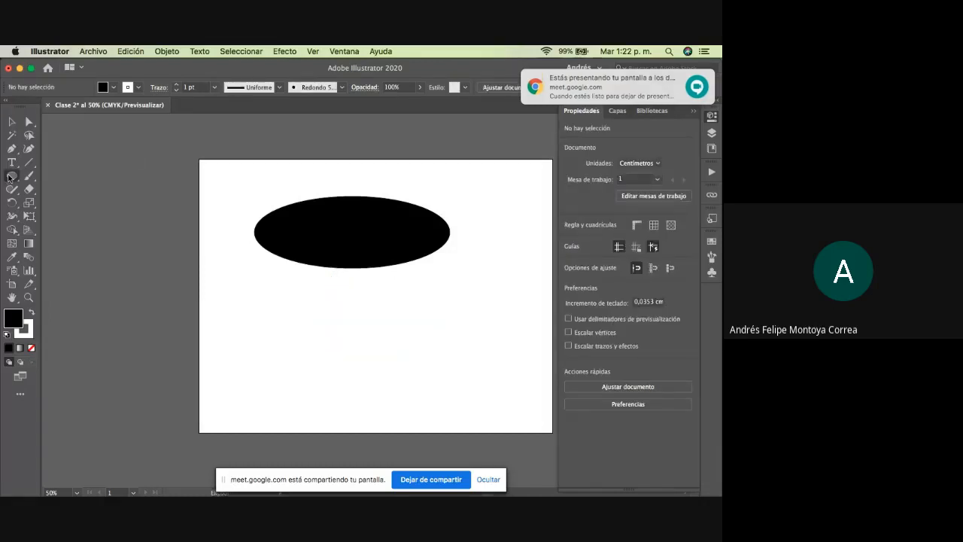
Draw a perfect circle about 9.6 cm in diameter with the Ellipse tool, below and to the right of the ellipse.
{"action": "left_click", "coordinate": [9, 176]}
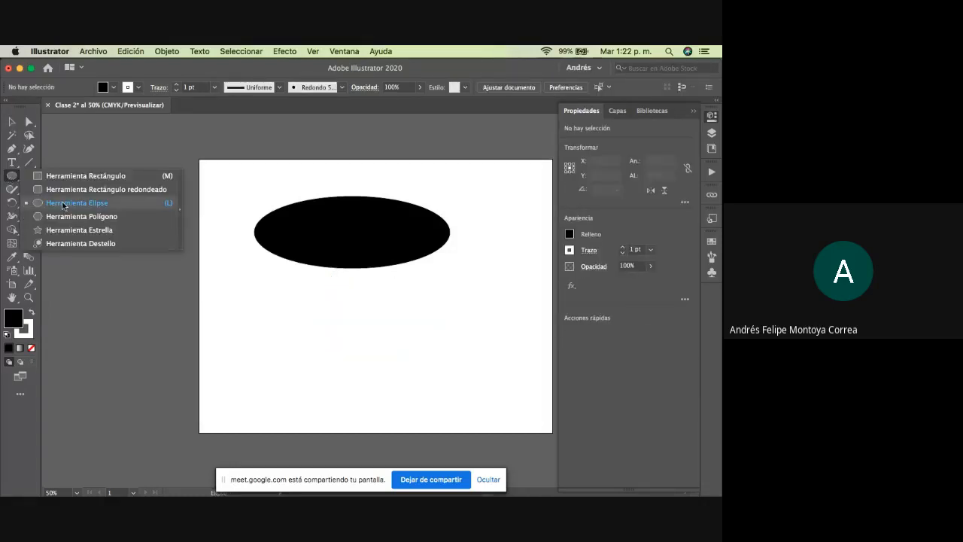
{"action": "left_click", "coordinate": [64, 203]}
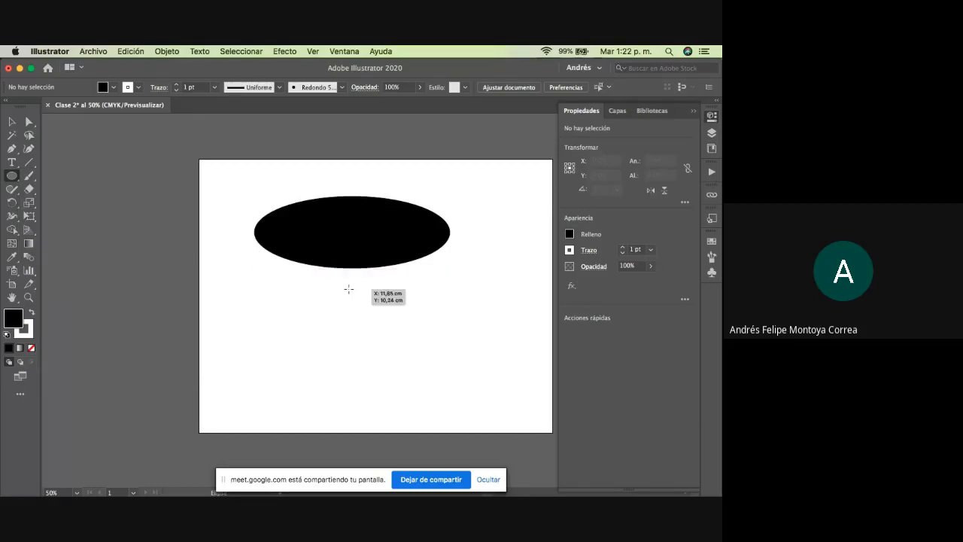
{"action": "left_click_drag", "start_coordinate": [356, 290], "coordinate": [474, 365]}
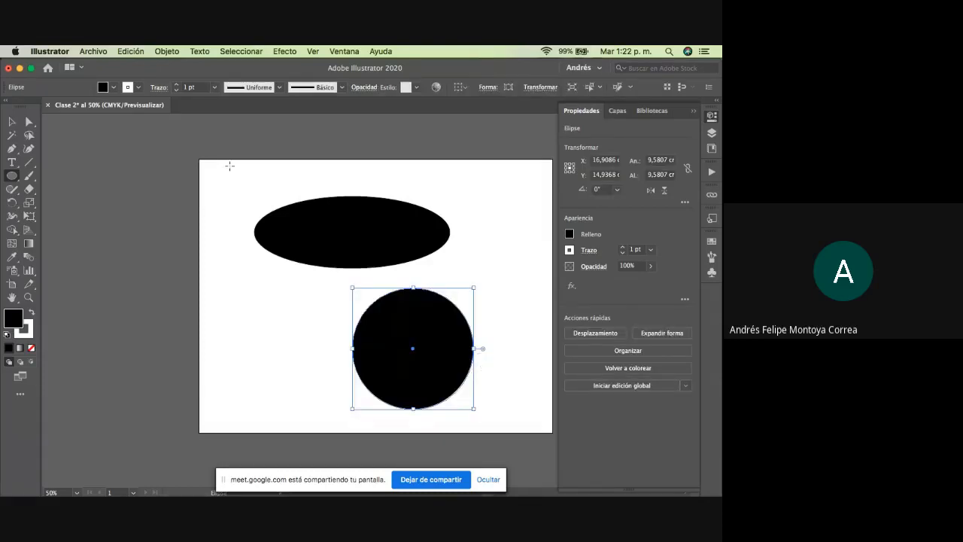
Open a wide wedge in the new circle's right side by adjusting both pie-angle handles, and deselect it.
{"action": "left_click", "coordinate": [11, 122]}
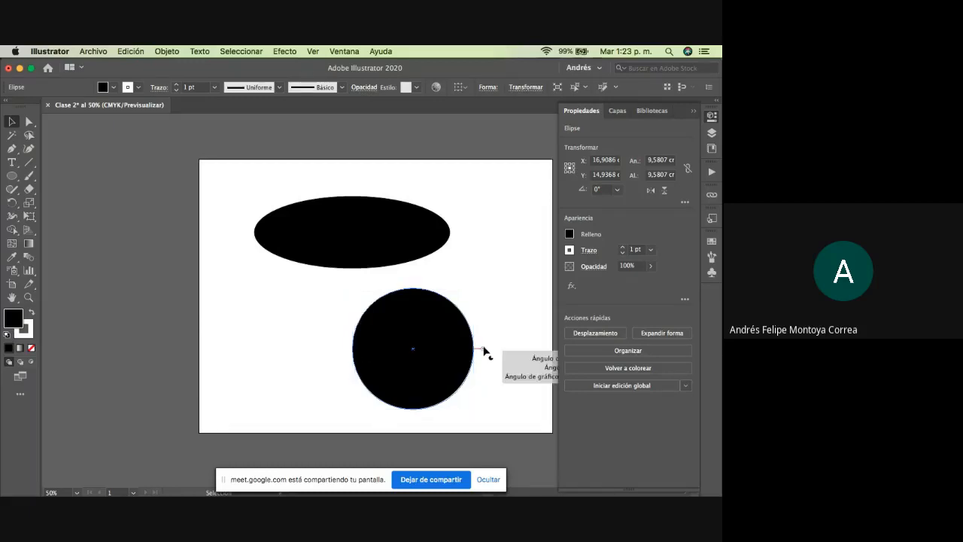
{"action": "left_click_drag", "start_coordinate": [484, 351], "coordinate": [452, 291]}
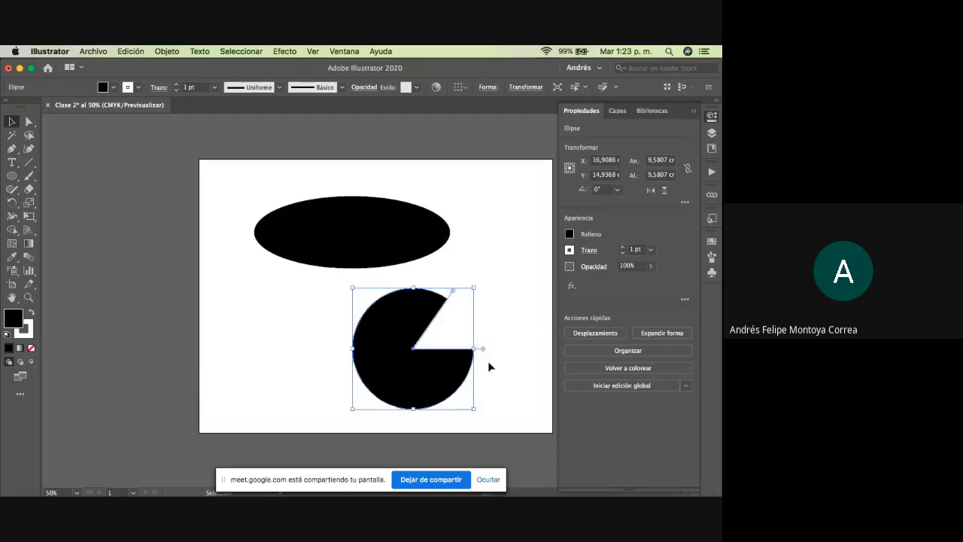
{"action": "left_click_drag", "start_coordinate": [484, 350], "coordinate": [480, 399]}
{"action": "left_click", "coordinate": [500, 337]}
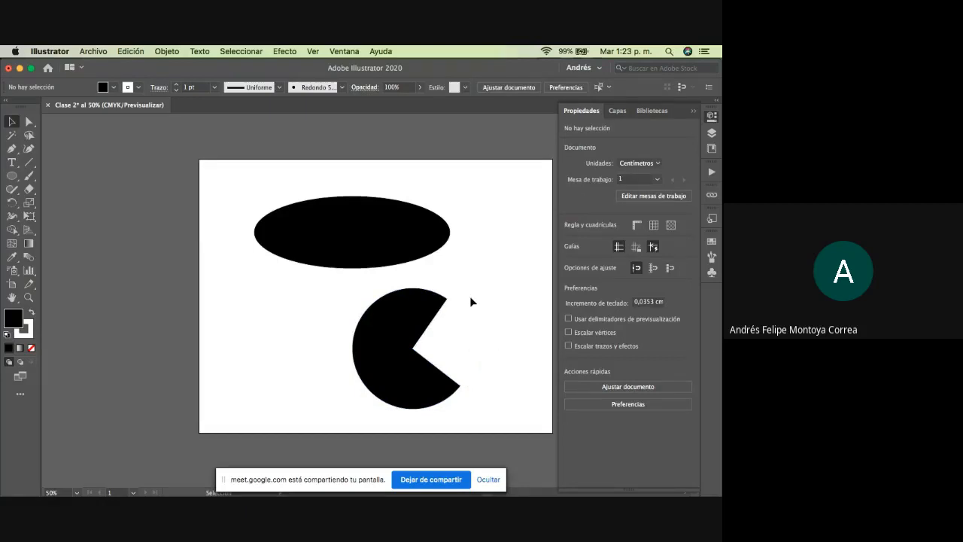
Reshape the pie's upper edge with the Direct Selection tool by moving the upper mouth corner inward and extending the top anchor's handle.
{"action": "left_click", "coordinate": [29, 122]}
{"action": "left_click", "coordinate": [362, 311]}
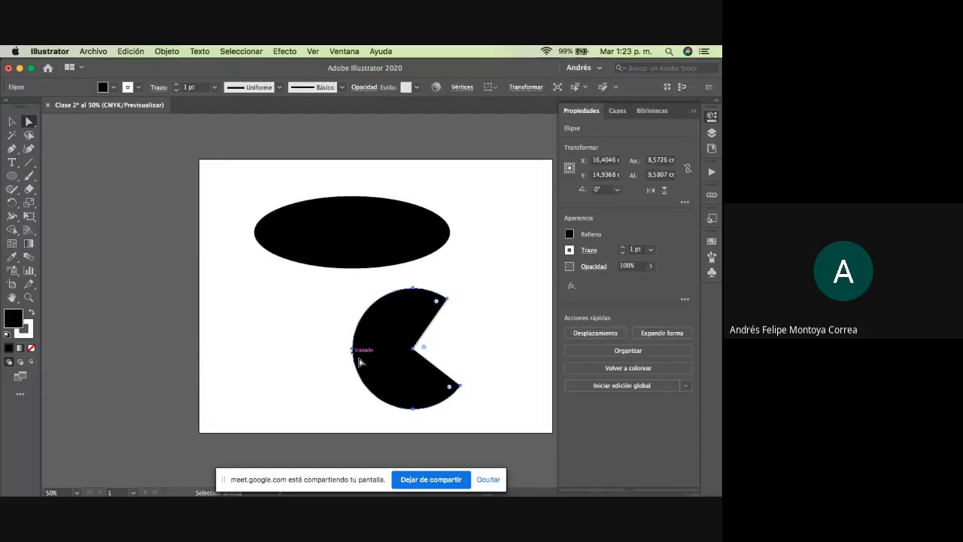
{"action": "left_click", "coordinate": [448, 299]}
{"action": "left_click_drag", "start_coordinate": [448, 299], "coordinate": [439, 348]}
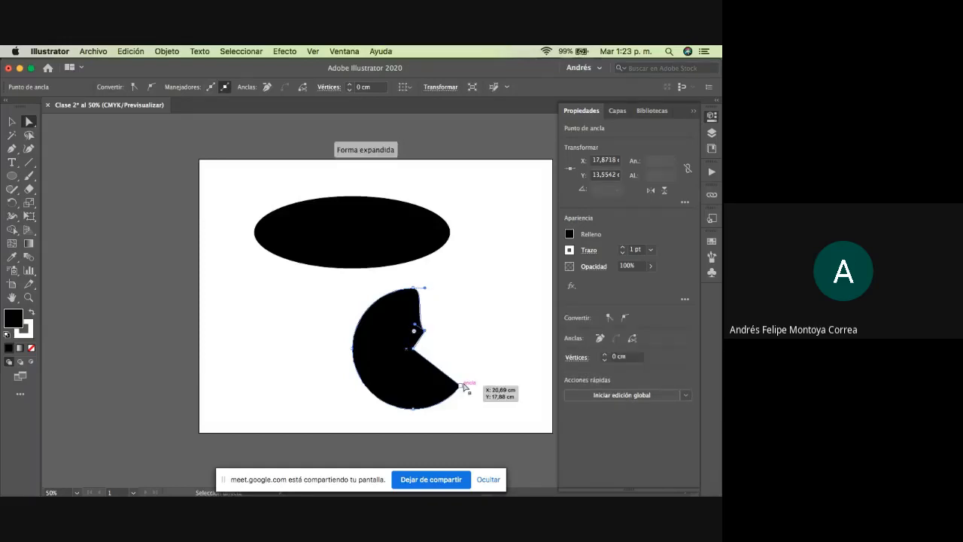
{"action": "left_click_drag", "start_coordinate": [425, 291], "coordinate": [461, 285]}
{"action": "left_click", "coordinate": [489, 351]}
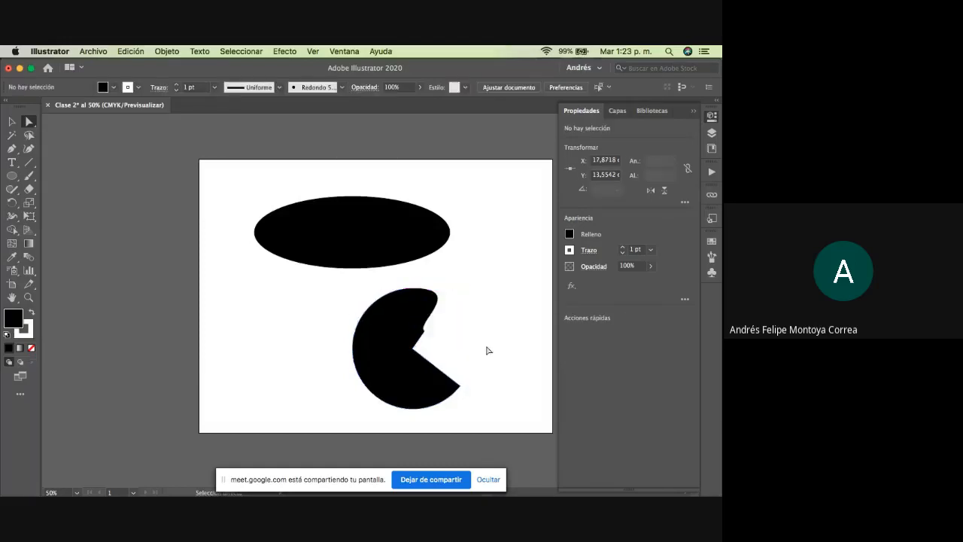
Create a circle 9.5807 cm wide and high with the Ellipse tool's size settings, and move it up and left beneath the ellipse.
{"action": "key", "text": "v"}
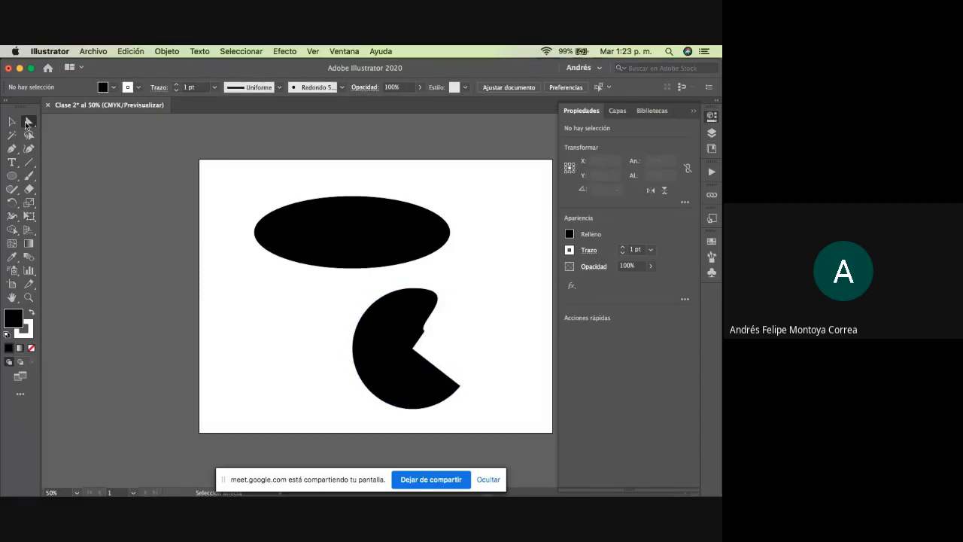
{"action": "left_click", "coordinate": [12, 175]}
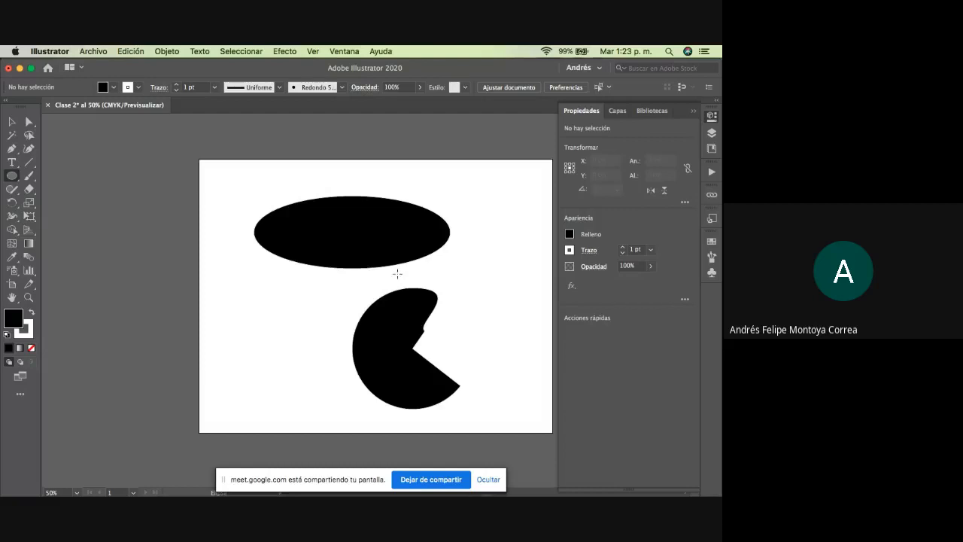
{"action": "left_click", "coordinate": [243, 300]}
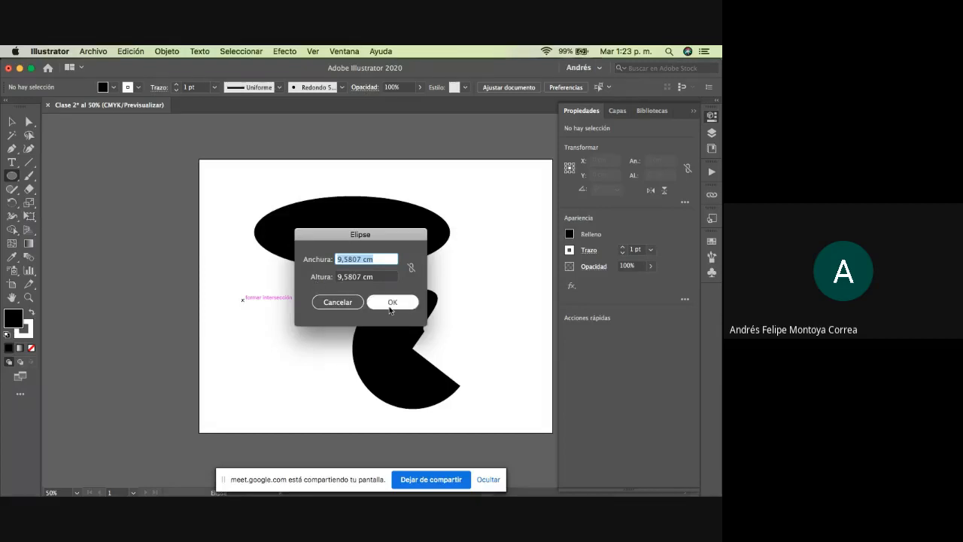
{"action": "left_click", "coordinate": [393, 304]}
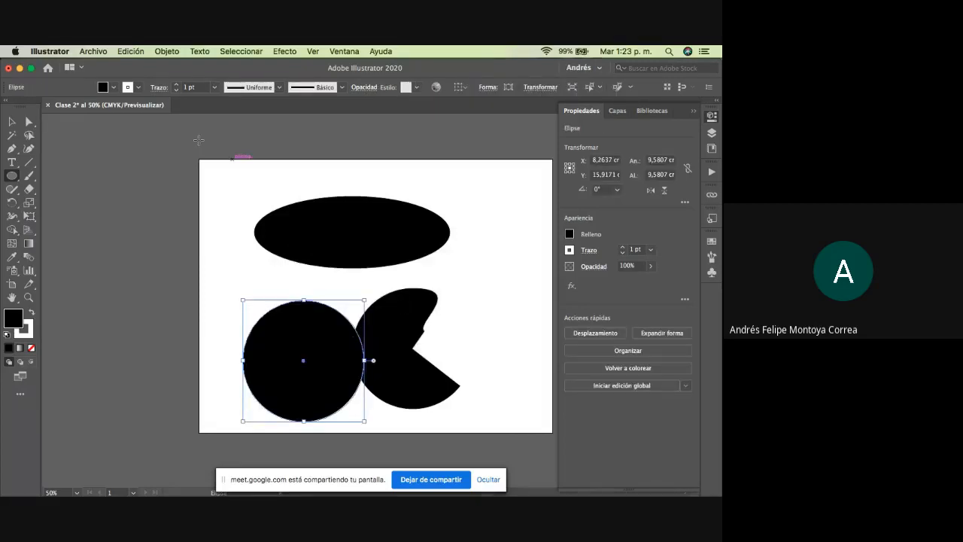
{"action": "left_click", "coordinate": [12, 121]}
{"action": "left_click_drag", "start_coordinate": [286, 334], "coordinate": [265, 302]}
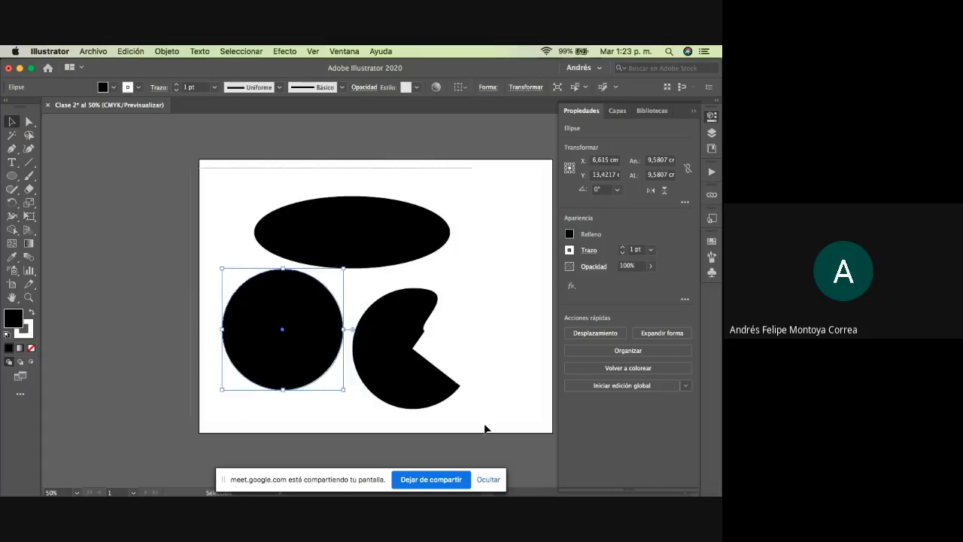
Delete all the shapes on the artboard and activate the Polygon tool.
{"action": "key", "text": "super+a"}
{"action": "key", "text": "Delete"}
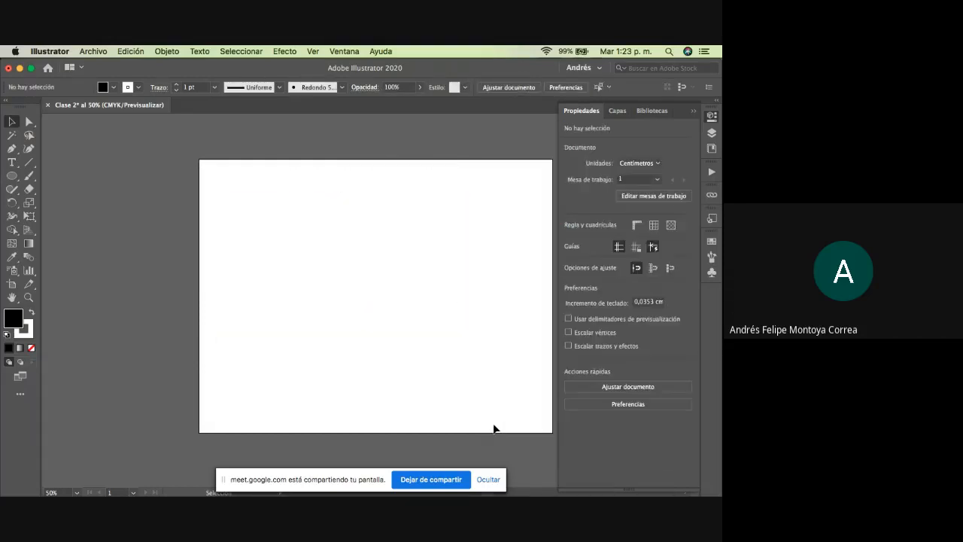
{"action": "left_click", "coordinate": [12, 177]}
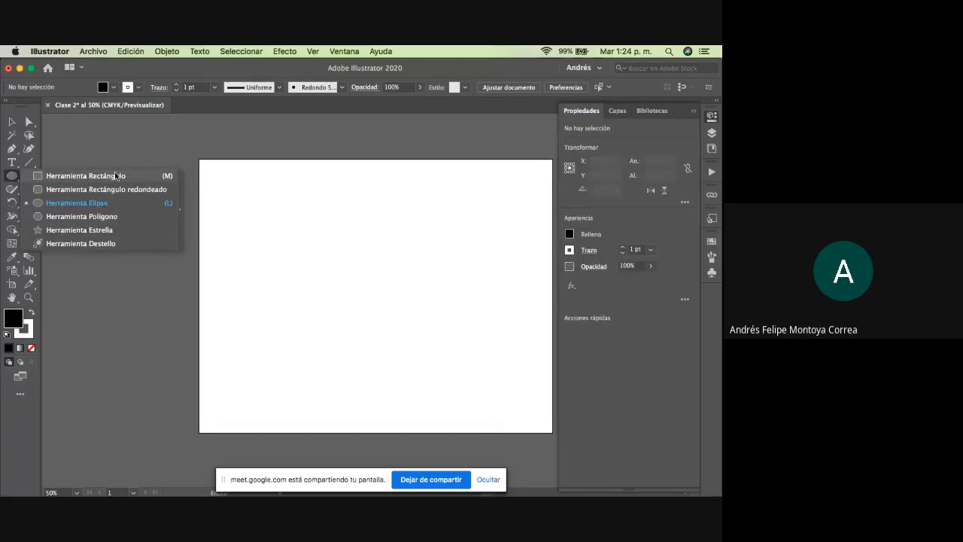
{"action": "left_click", "coordinate": [76, 222]}
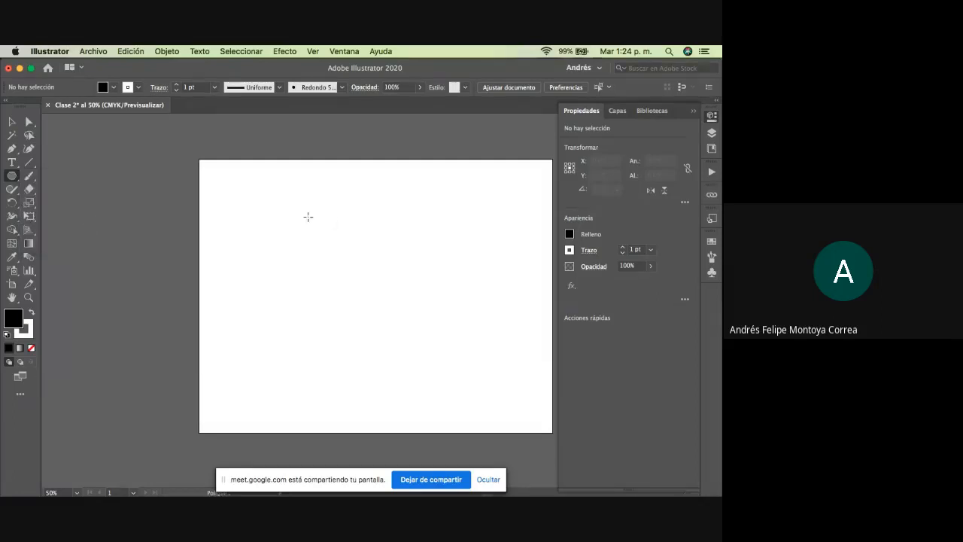
Draw a nonagon about 13.6 by 13.4 cm in the artboard's upper left, varying the number of sides up and down before settling on nine.
{"action": "left_click_drag", "start_coordinate": [307, 215], "coordinate": [336, 262]}
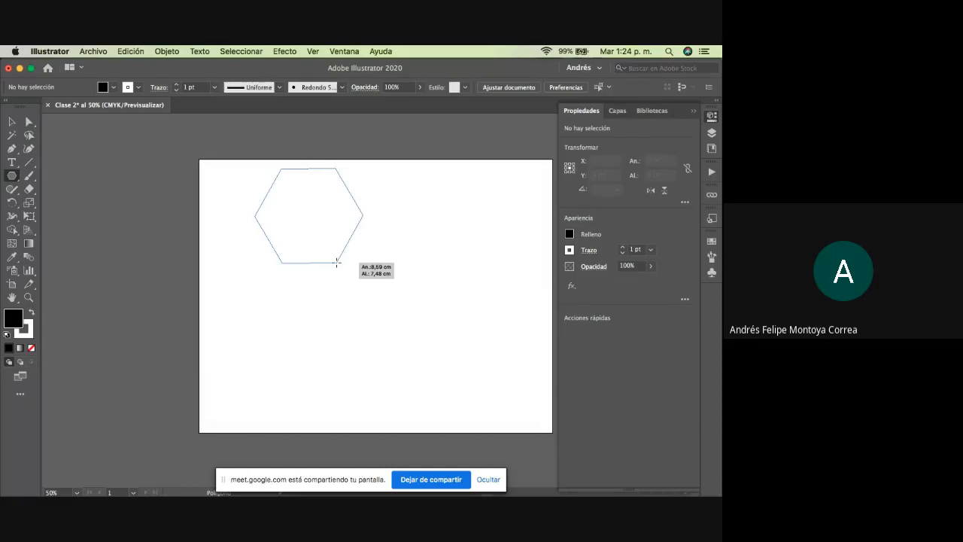
{"action": "left_click_drag", "start_coordinate": [337, 262], "coordinate": [366, 281]}
{"action": "key", "text": "Up"}
{"action": "key", "text": "Up"}
{"action": "key", "text": "Up"}
{"action": "key", "text": "Up"}
{"action": "key", "text": "Up"}
{"action": "key", "text": "Up"}
{"action": "key", "text": "Up"}
{"action": "key", "text": "Up"}
{"action": "key", "text": "Up"}
{"action": "key", "text": "Up"}
{"action": "key", "text": "Down"}
{"action": "key", "text": "Down"}
{"action": "key", "text": "Down"}
{"action": "key", "text": "Down"}
{"action": "key", "text": "Down"}
{"action": "key", "text": "Down"}
{"action": "key", "text": "Down"}
{"action": "key", "text": "Down"}
{"action": "key", "text": "Up"}
{"action": "key", "text": "Up"}
{"action": "key", "text": "Up"}
{"action": "key", "text": "Up"}
{"action": "key", "text": "Up"}
{"action": "key", "text": "Up"}
{"action": "key", "text": "Up"}
{"action": "key", "text": "Up"}
{"action": "key", "text": "Up"}
{"action": "key", "text": "Up"}
{"action": "key", "text": "Up"}
{"action": "key", "text": "Up"}
{"action": "key", "text": "Down"}
{"action": "key", "text": "Down"}
{"action": "key", "text": "Down"}
{"action": "key", "text": "Down"}
{"action": "key", "text": "Down"}
{"action": "key", "text": "Down"}
{"action": "key", "text": "Down"}
{"action": "key", "text": "Down"}
{"action": "key", "text": "Down"}
{"action": "key", "text": "Down"}
{"action": "key", "text": "Down"}
{"action": "key", "text": "Down"}
{"action": "key", "text": "Down"}
{"action": "key", "text": "Down"}
{"action": "key", "text": "Down"}
{"action": "key", "text": "Down"}
{"action": "key", "text": "Down"}
{"action": "key", "text": "Up"}
{"action": "key", "text": "Up"}
{"action": "key", "text": "Up"}
{"action": "key", "text": "Up"}
{"action": "key", "text": "Up"}
{"action": "key", "text": "Up"}
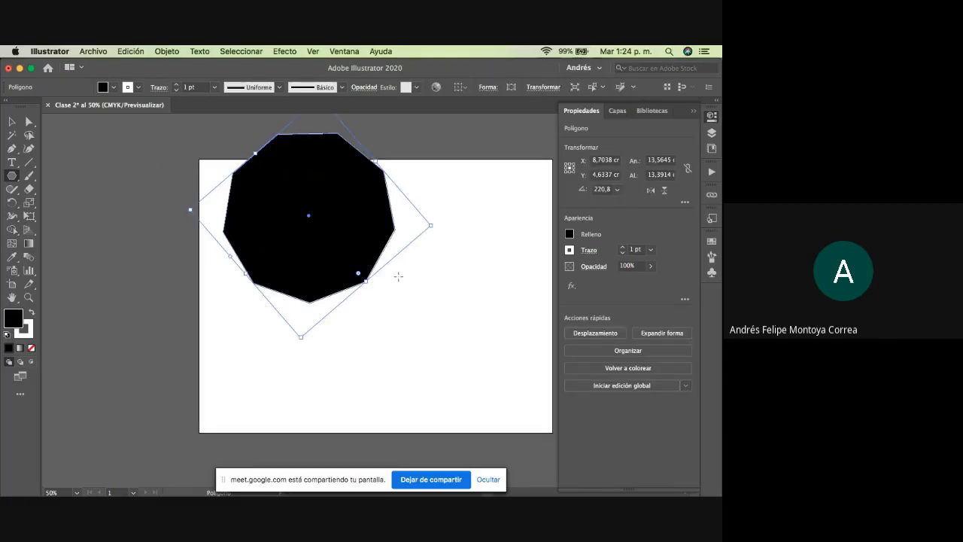
Round the nonagon's corners with its corner widget and deselect it.
{"action": "left_click", "coordinate": [12, 122]}
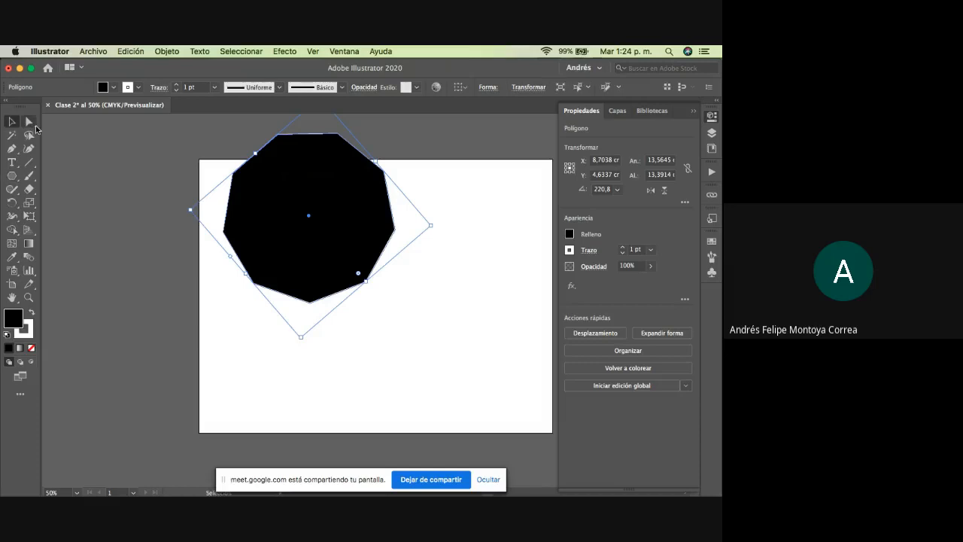
{"action": "left_click_drag", "start_coordinate": [359, 275], "coordinate": [335, 242]}
{"action": "left_click", "coordinate": [362, 314]}
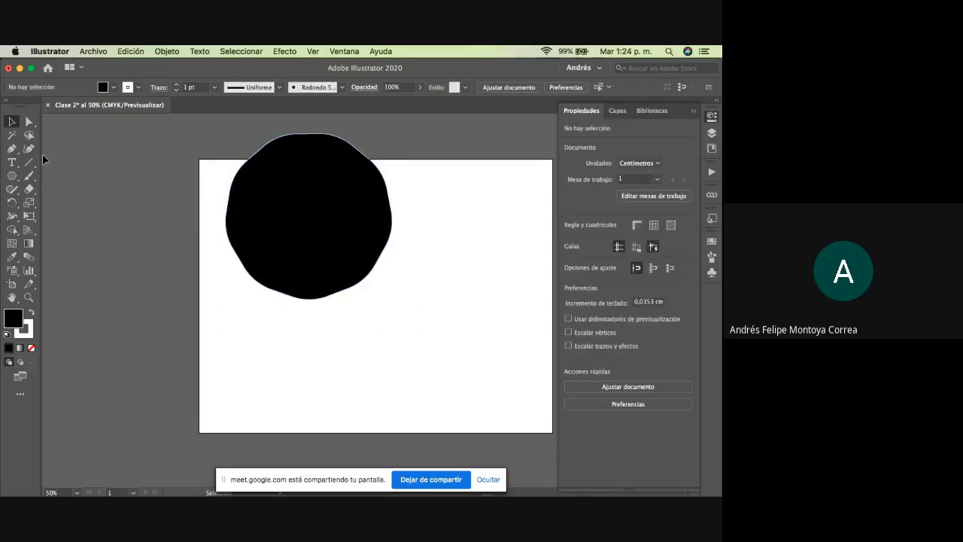
Draw a square about 3.65 cm wide and a triangle about 3.7 by 3.8 cm beside the nonagon with the Polygon tool.
{"action": "left_click", "coordinate": [12, 175]}
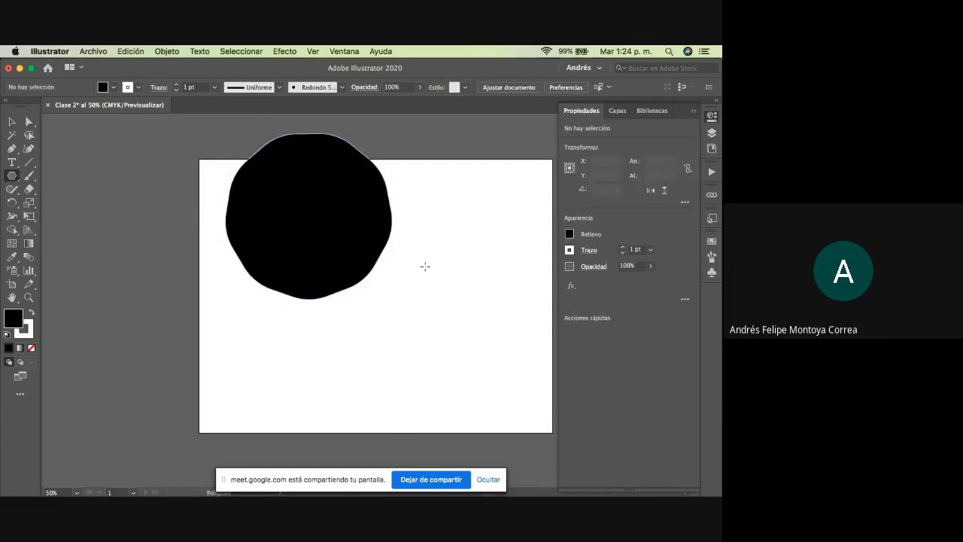
{"action": "left_click_drag", "start_coordinate": [424, 279], "coordinate": [452, 346]}
{"action": "key", "text": "Down"}
{"action": "key", "text": "Down"}
{"action": "key", "text": "Down"}
{"action": "key", "text": "Down"}
{"action": "key", "text": "Down"}
{"action": "key", "text": "Down"}
{"action": "key", "text": "Down"}
{"action": "left_click", "coordinate": [12, 121]}
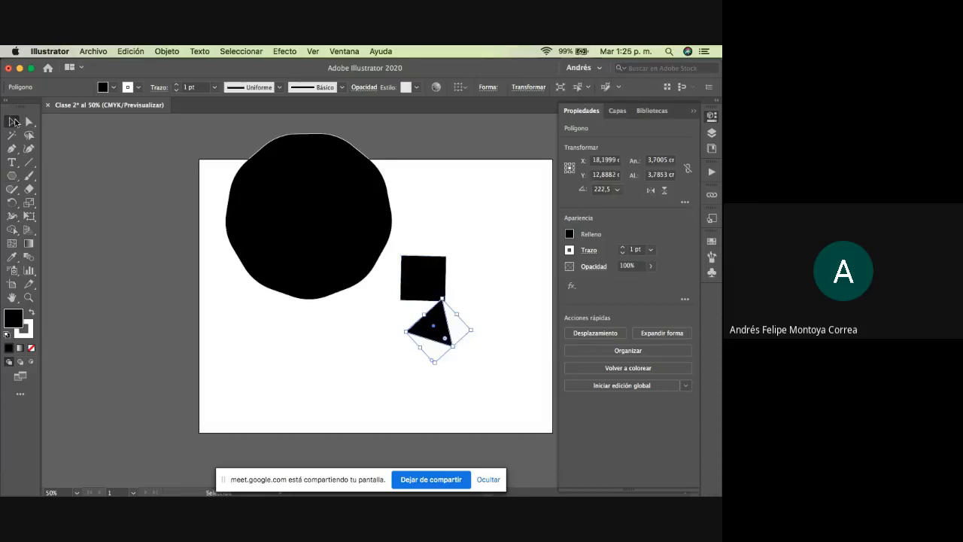
Move the small square aside and delete it, and enlarge the triangle to about 9.39 by 9.60 cm.
{"action": "left_click_drag", "start_coordinate": [429, 271], "coordinate": [462, 216]}
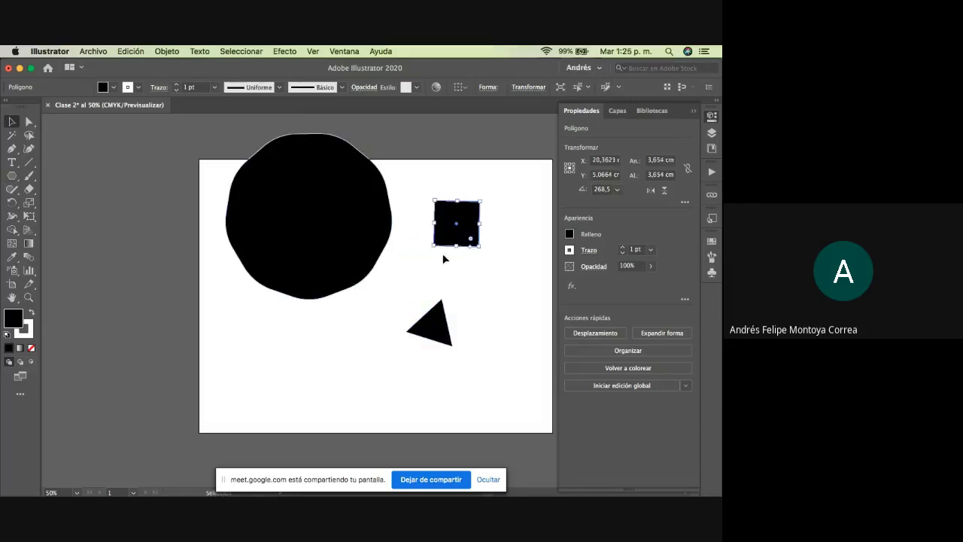
{"action": "key", "text": "Delete"}
{"action": "left_click", "coordinate": [440, 309]}
{"action": "left_click_drag", "start_coordinate": [443, 296], "coordinate": [453, 216]}
{"action": "left_click_drag", "start_coordinate": [444, 270], "coordinate": [415, 331]}
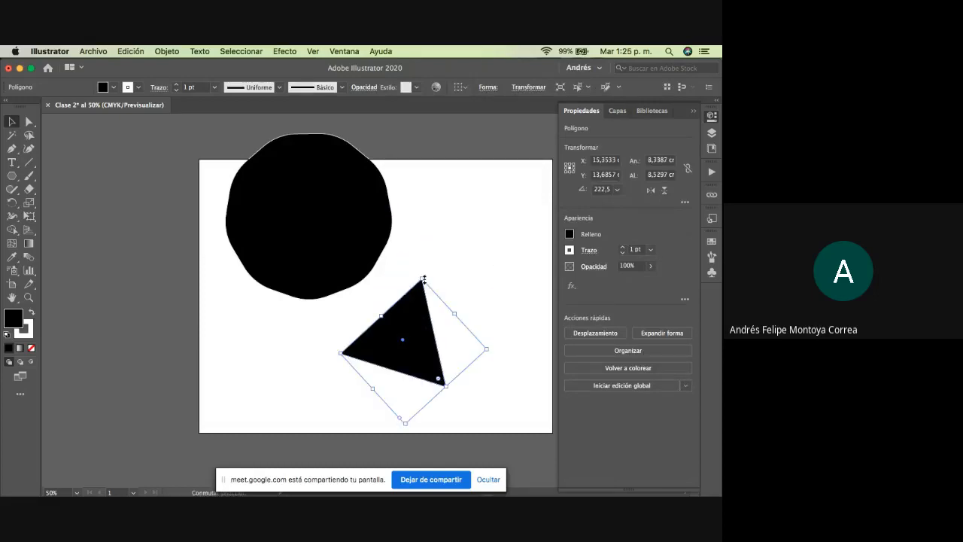
{"action": "mouse_move", "coordinate": [424, 279]}
{"action": "left_mouse_down"}
{"action": "mouse_move", "coordinate": [438, 248]}
{"action": "mouse_move", "coordinate": [424, 260]}
{"action": "left_mouse_up"}
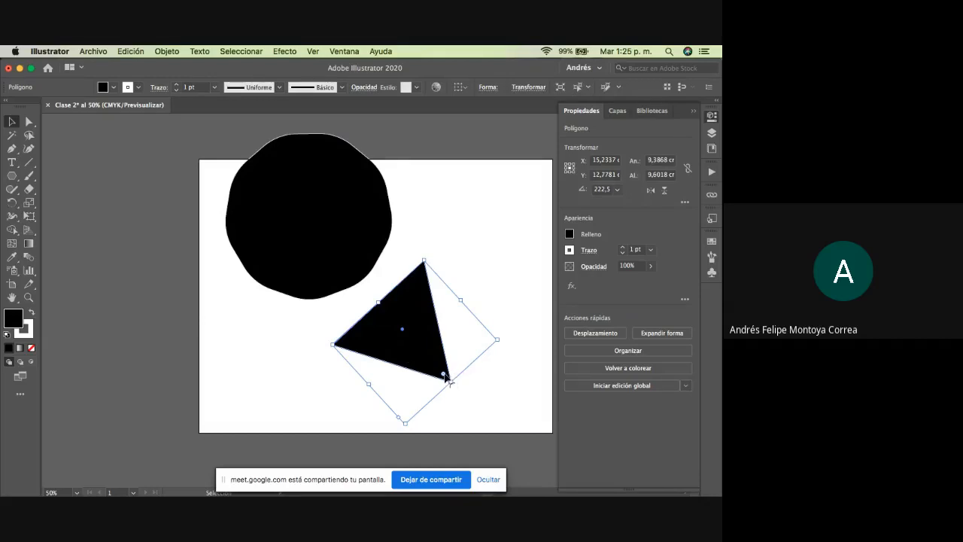
Round the triangle's corners, and reposition the nonagon lower and the triangle up and to the right beside it.
{"action": "left_click_drag", "start_coordinate": [444, 375], "coordinate": [457, 305]}
{"action": "left_click", "coordinate": [468, 303]}
{"action": "left_click_drag", "start_coordinate": [367, 212], "coordinate": [363, 260]}
{"action": "left_click_drag", "start_coordinate": [473, 265], "coordinate": [484, 243]}
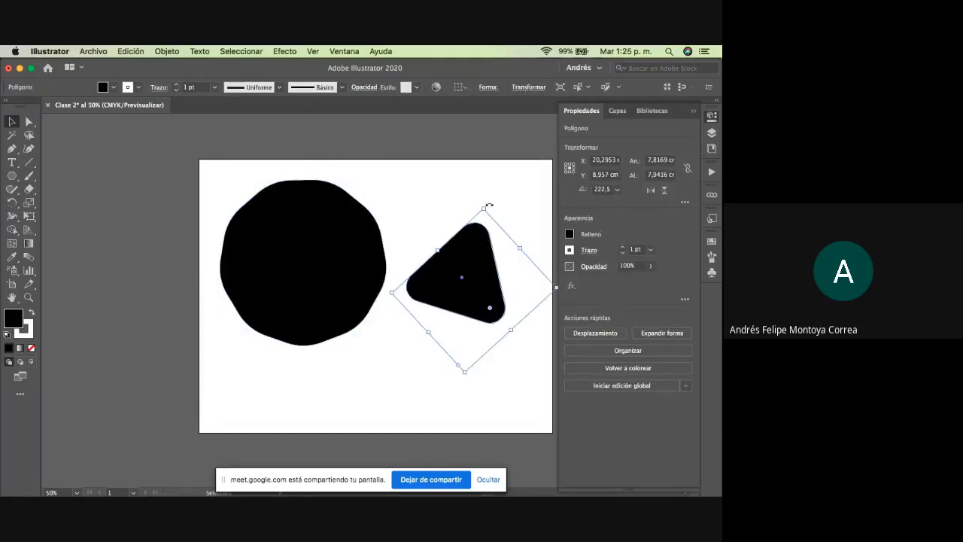
Rotate the triangle counterclockwise until its base is level, and adjust the positions of both shapes slightly.
{"action": "left_click_drag", "start_coordinate": [494, 201], "coordinate": [458, 198]}
{"action": "left_click", "coordinate": [499, 191]}
{"action": "left_click", "coordinate": [495, 303]}
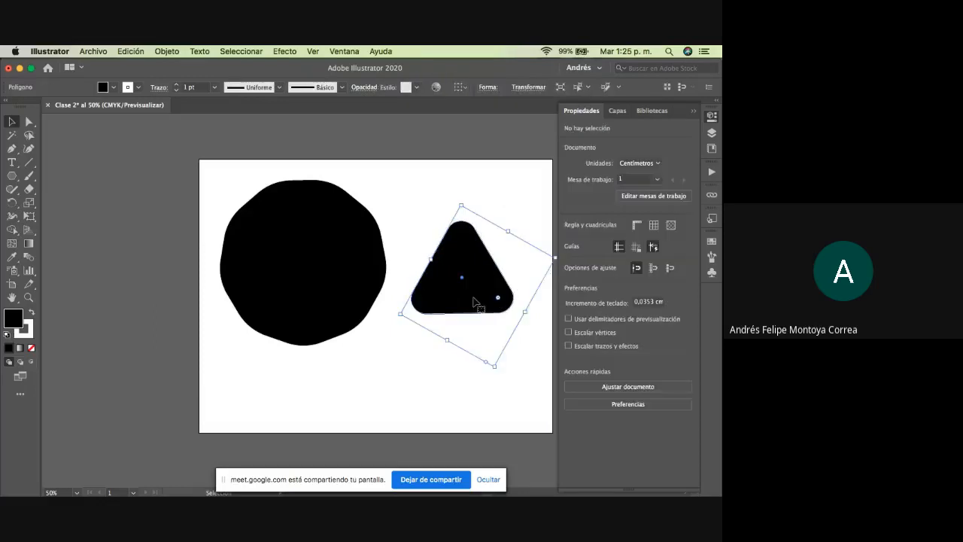
{"action": "left_click_drag", "start_coordinate": [339, 265], "coordinate": [349, 262]}
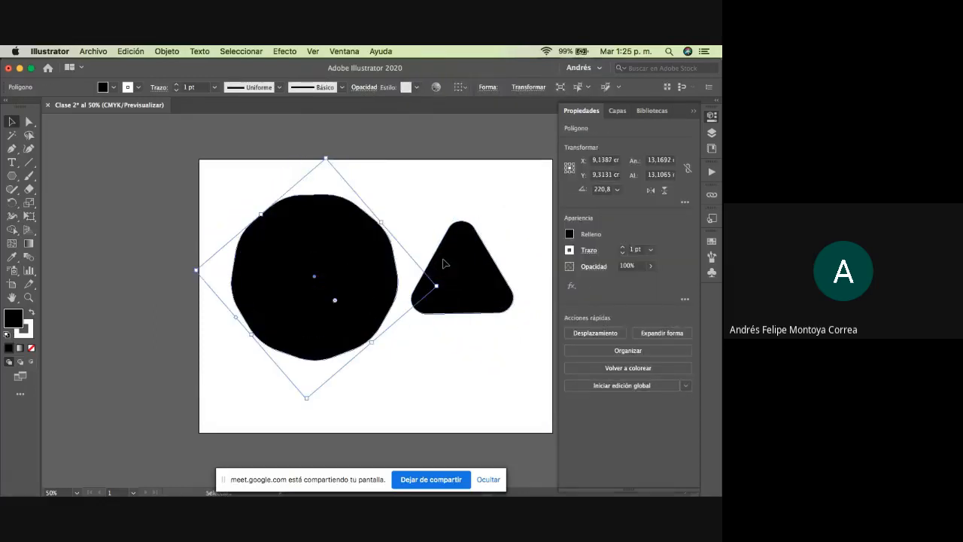
{"action": "left_click_drag", "start_coordinate": [475, 258], "coordinate": [473, 261]}
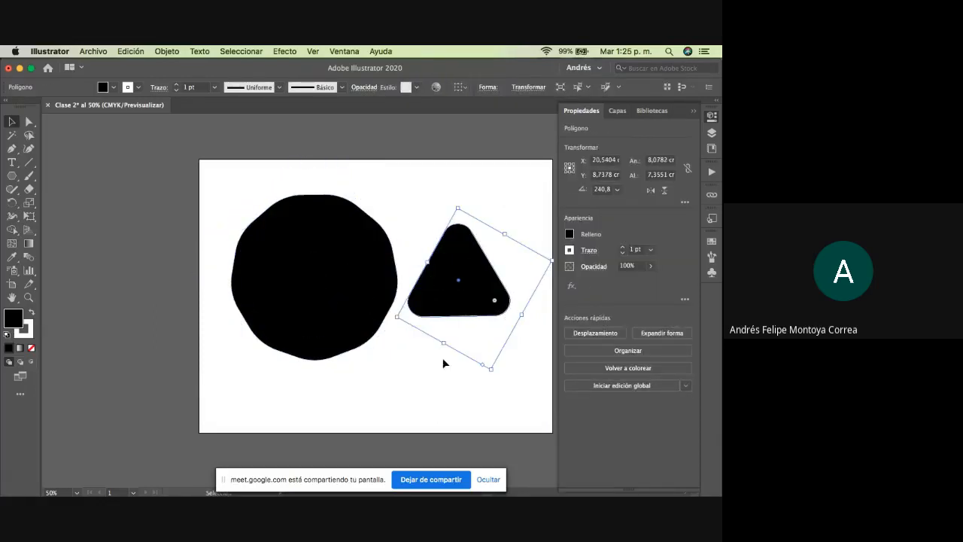
Stretch and straighten the triangle to about 9.40 by 7.58 cm with a level base, and shift it slightly right.
{"action": "left_click_drag", "start_coordinate": [444, 344], "coordinate": [430, 365]}
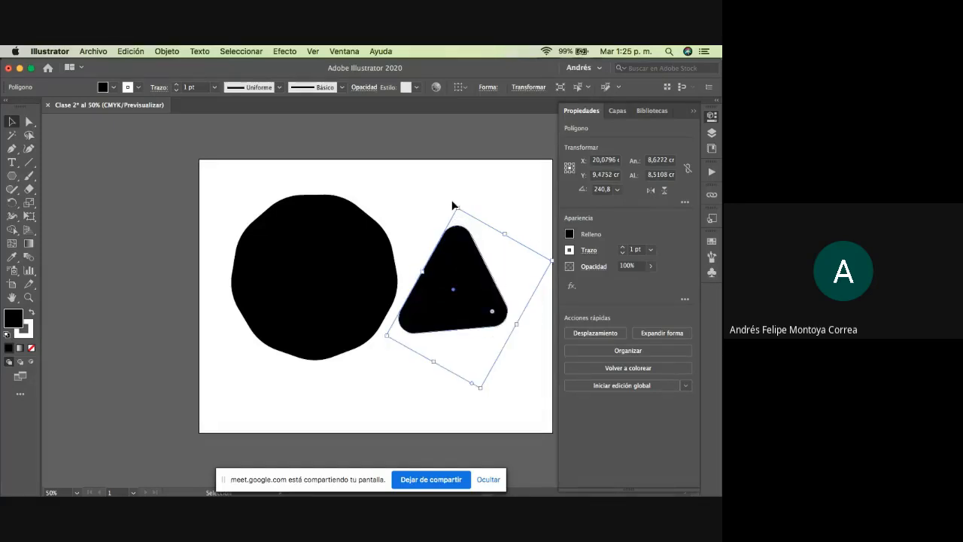
{"action": "left_click_drag", "start_coordinate": [454, 203], "coordinate": [396, 329]}
{"action": "left_click_drag", "start_coordinate": [471, 274], "coordinate": [488, 275]}
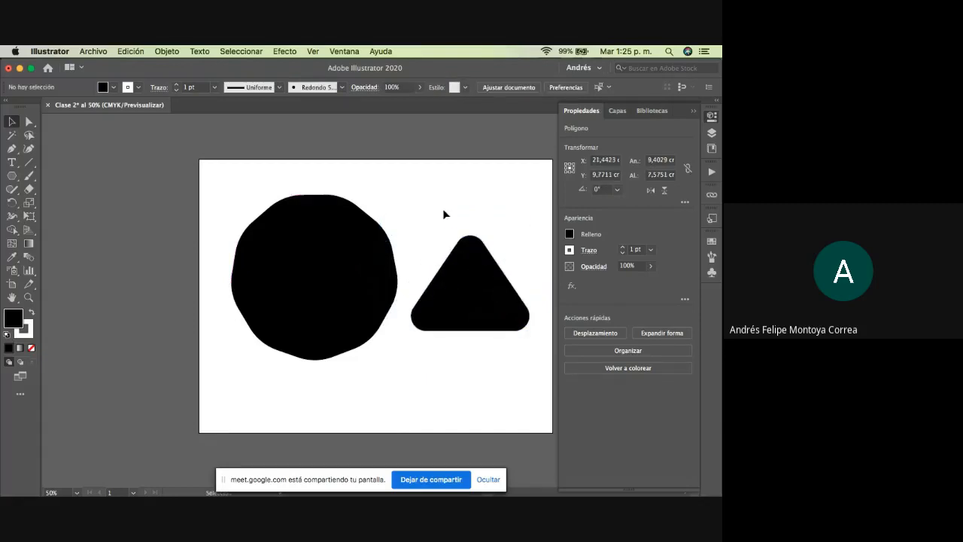
Select the nonagon and the triangle together and delete them from the artboard.
{"action": "left_click", "coordinate": [443, 209]}
{"action": "left_click_drag", "start_coordinate": [250, 187], "coordinate": [510, 323]}
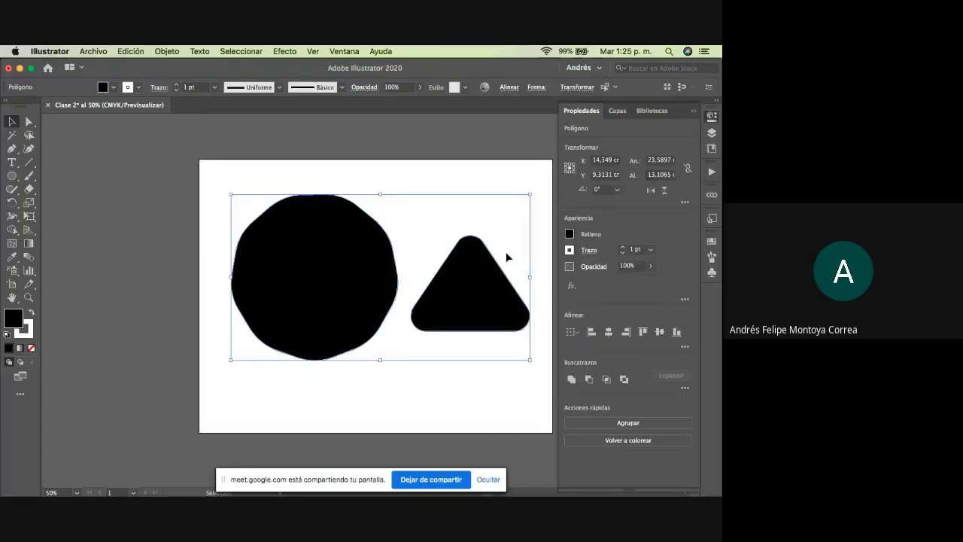
{"action": "key", "text": "Delete"}
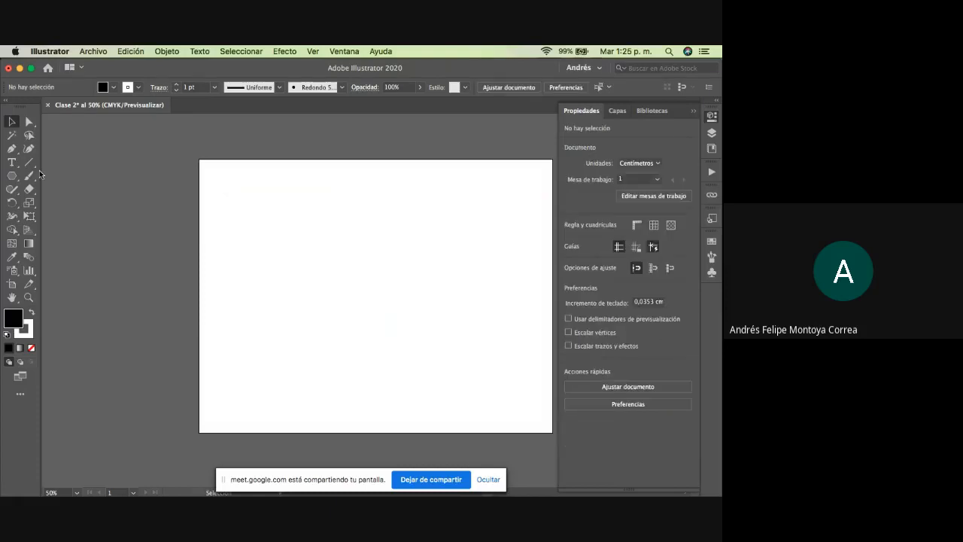
Create a triangle through the Polygon tool's settings with a 2.2392 cm radius and 3 sides, and return to the Selection tool.
{"action": "left_click", "coordinate": [12, 175]}
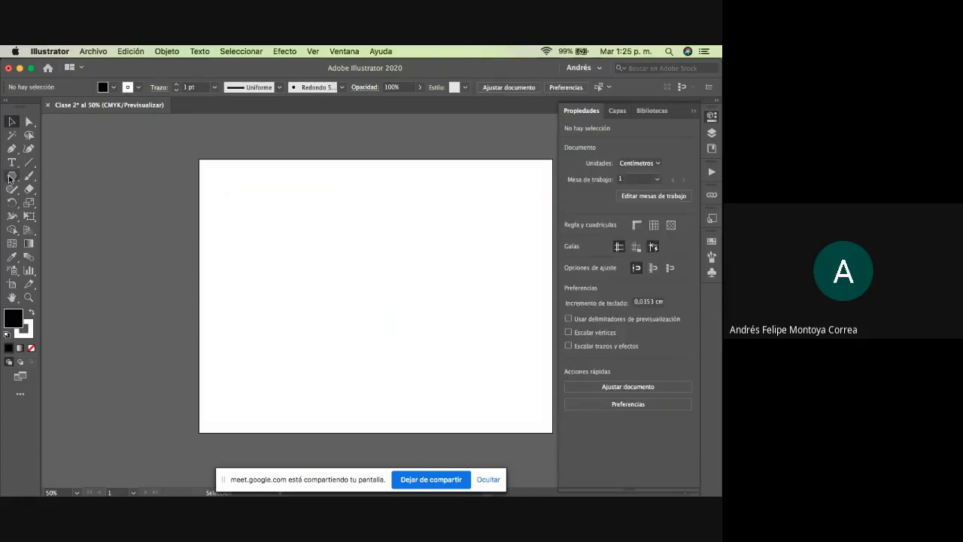
{"action": "left_click", "coordinate": [354, 252]}
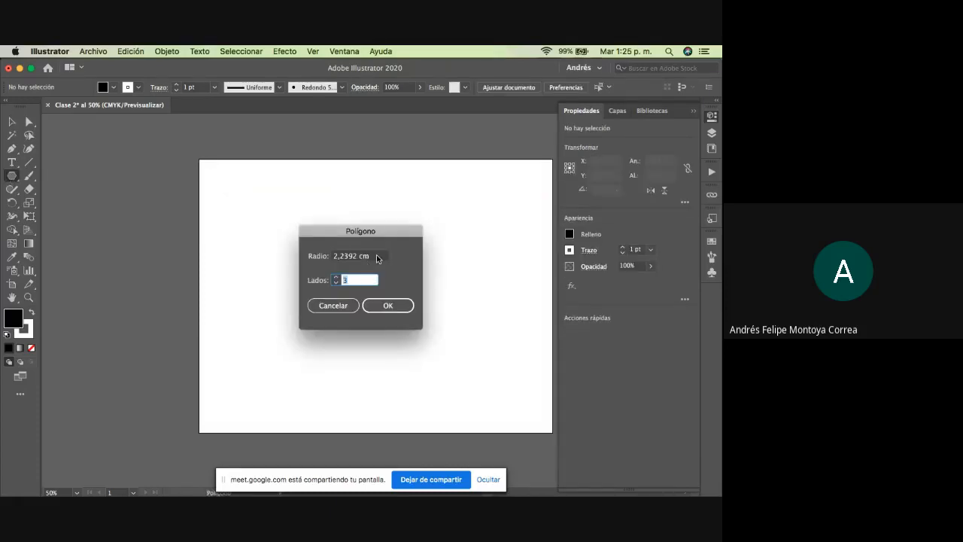
{"action": "left_click_drag", "start_coordinate": [379, 258], "coordinate": [333, 260]}
{"action": "left_click", "coordinate": [376, 256]}
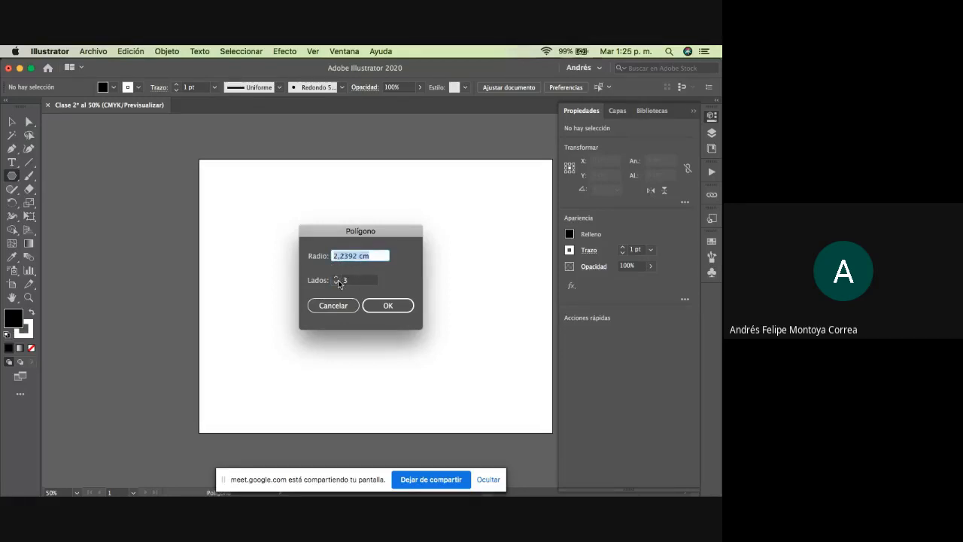
{"action": "left_click", "coordinate": [336, 277]}
{"action": "left_click", "coordinate": [337, 278]}
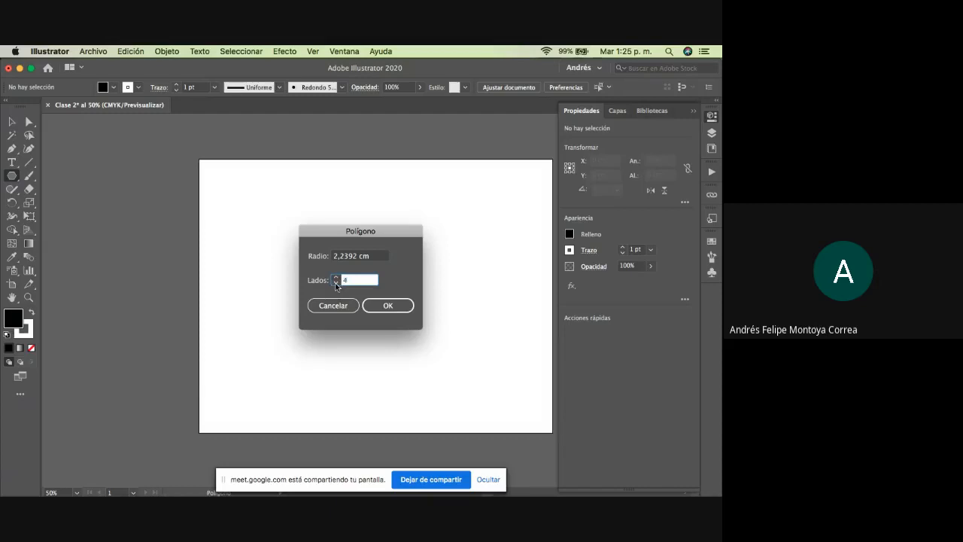
{"action": "left_click", "coordinate": [336, 283]}
{"action": "left_click", "coordinate": [336, 283]}
{"action": "left_click", "coordinate": [386, 305]}
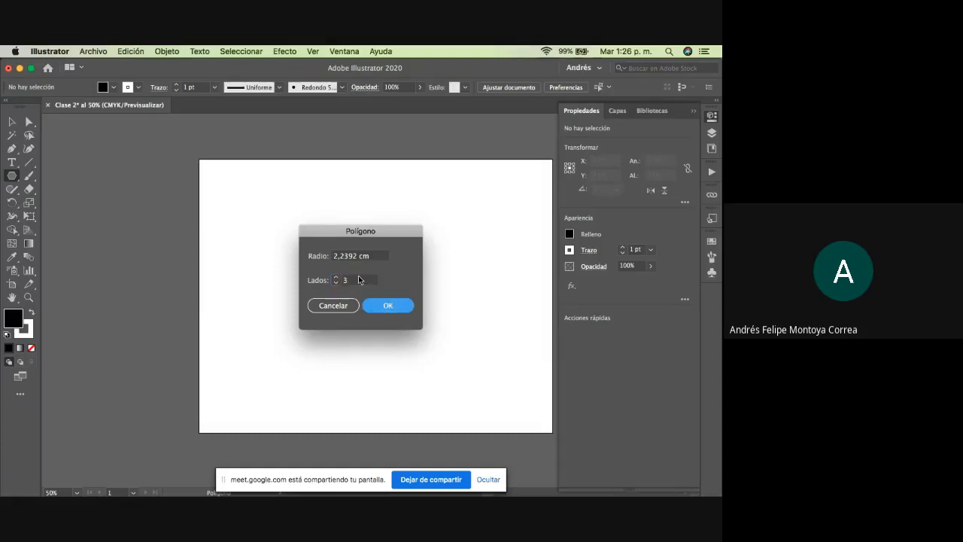
{"action": "key", "text": "v"}
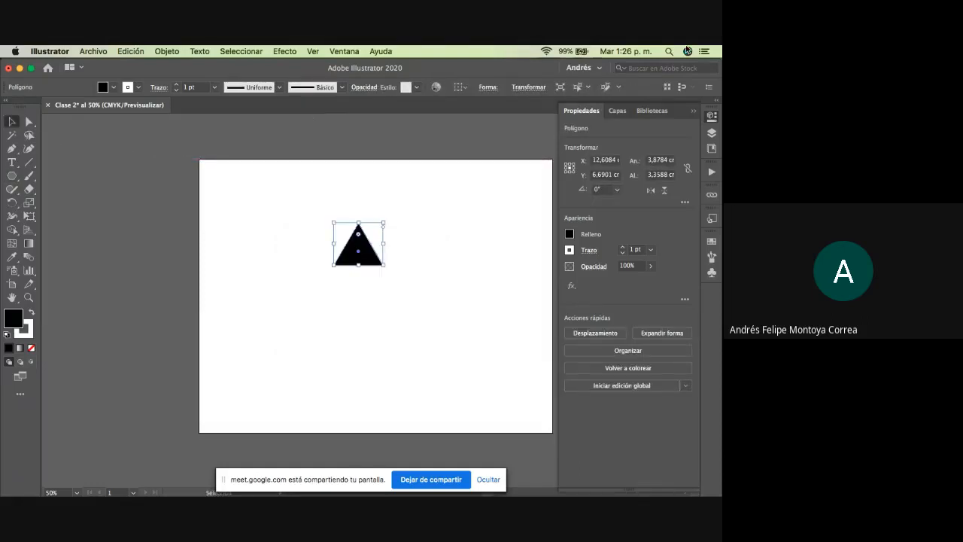
Switch to the Google Meet call in Chrome and look through its participant list.
{"action": "key", "text": "ctrl+Up"}
{"action": "left_click", "coordinate": [280, 277]}
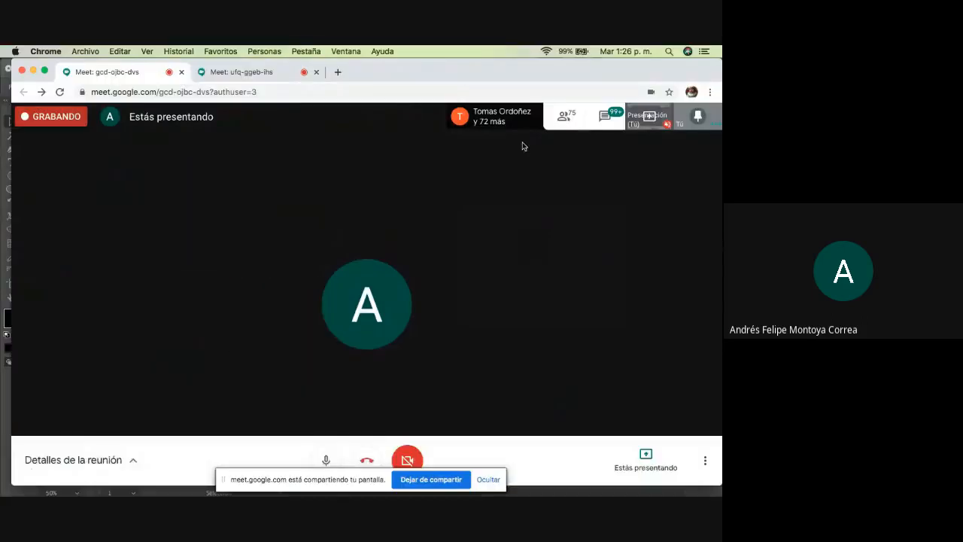
{"action": "left_click", "coordinate": [557, 127]}
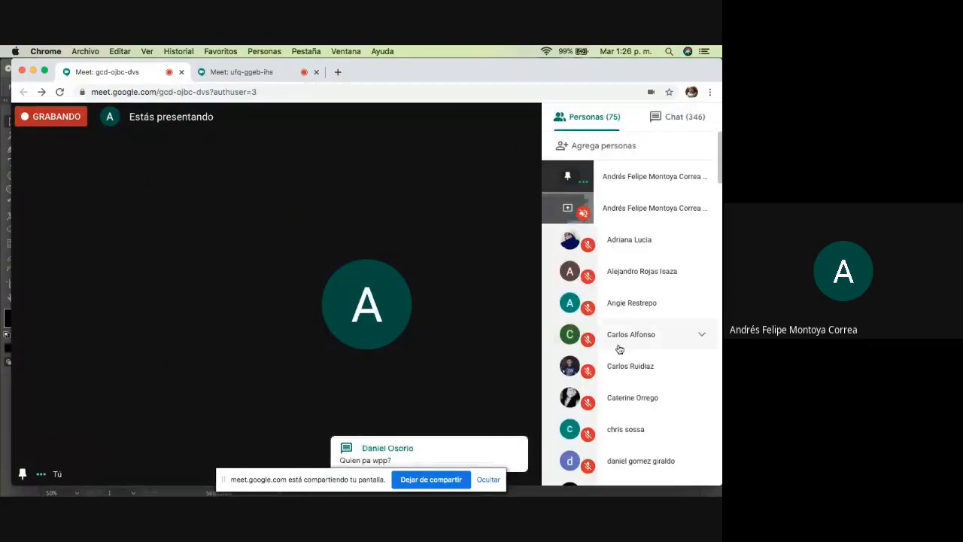
{"action": "scroll", "coordinate": [617, 352], "scroll_direction": "down", "scroll_amount": 3}
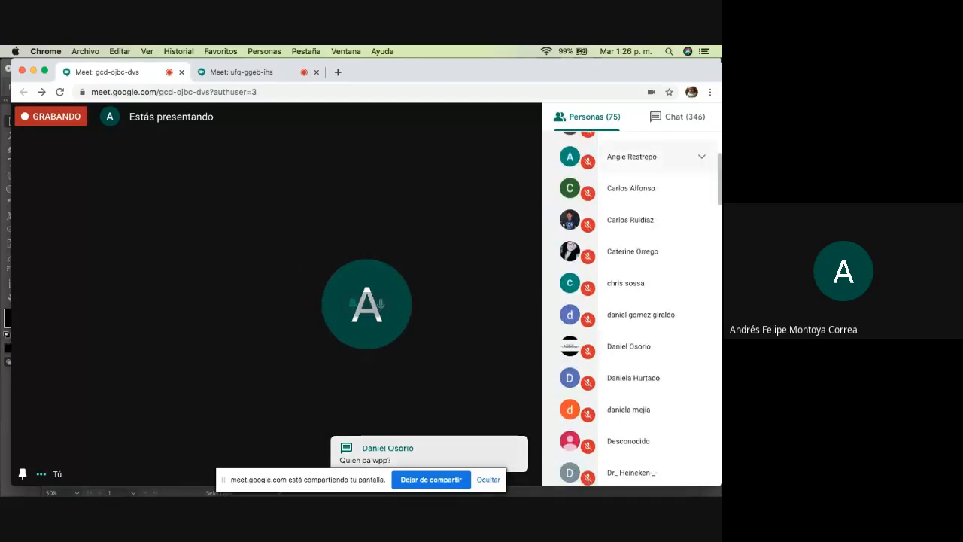
Check the second Google Meet call that is open in the browser.
{"action": "key", "text": "ctrl+Up"}
{"action": "left_click", "coordinate": [117, 243]}
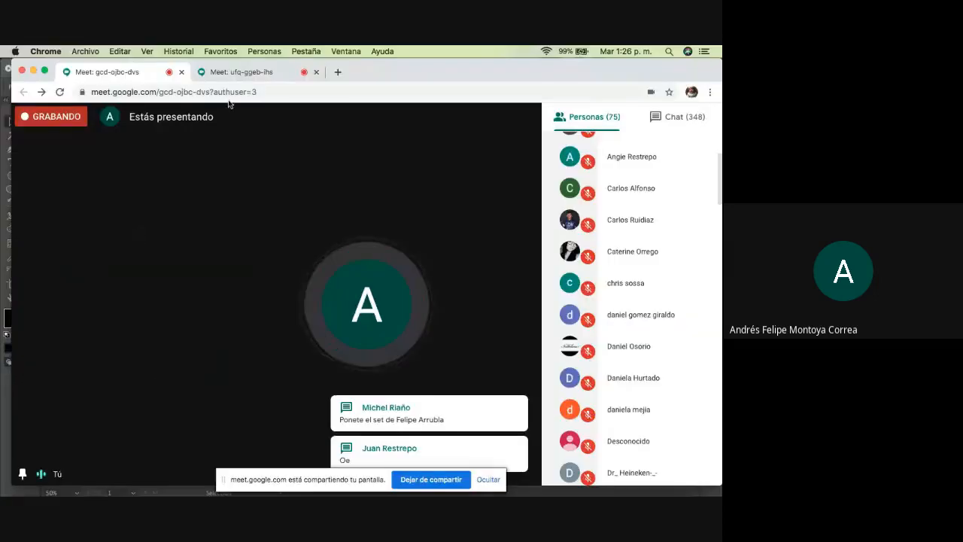
{"action": "left_click", "coordinate": [233, 72]}
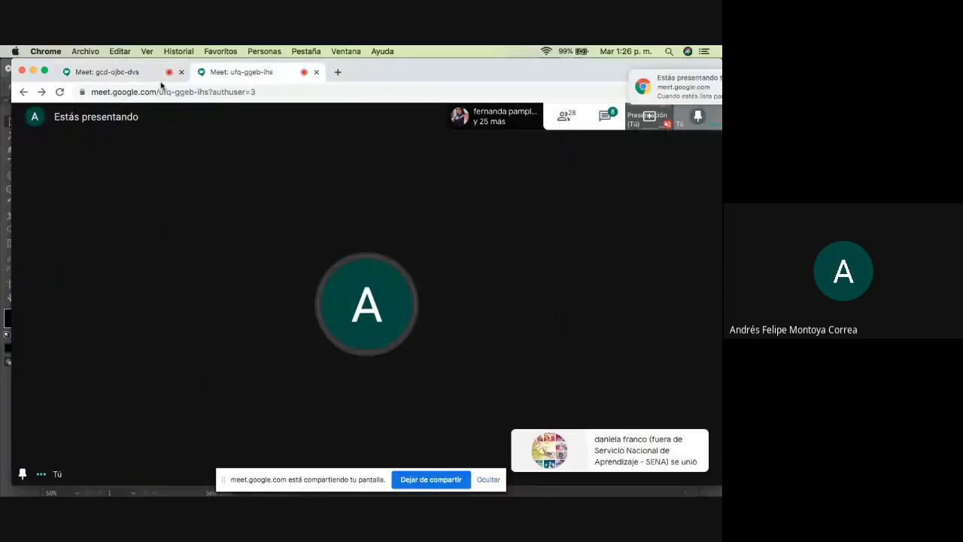
Switch to Illustrator and delete the black triangle from the artboard.
{"action": "left_click", "coordinate": [120, 73]}
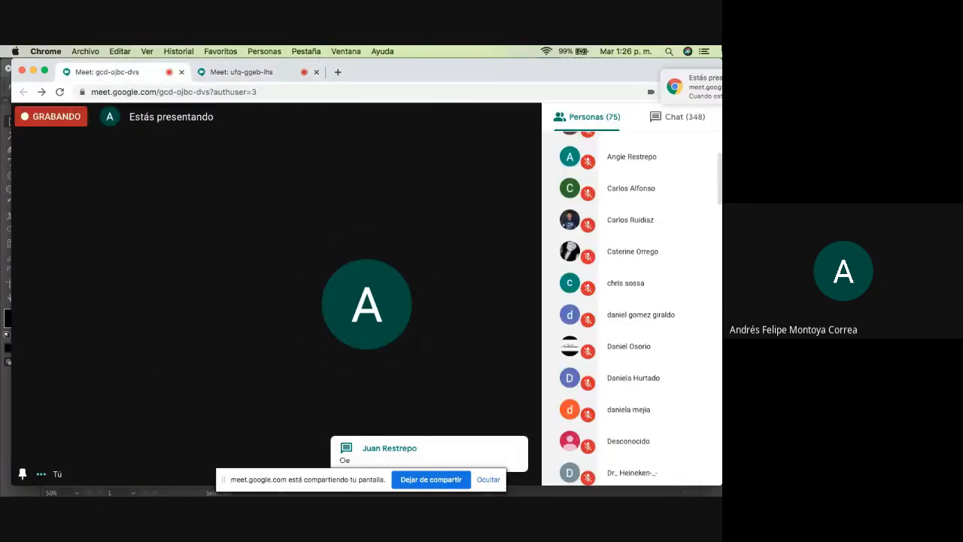
{"action": "key", "text": "ctrl+Up"}
{"action": "left_click", "coordinate": [514, 234]}
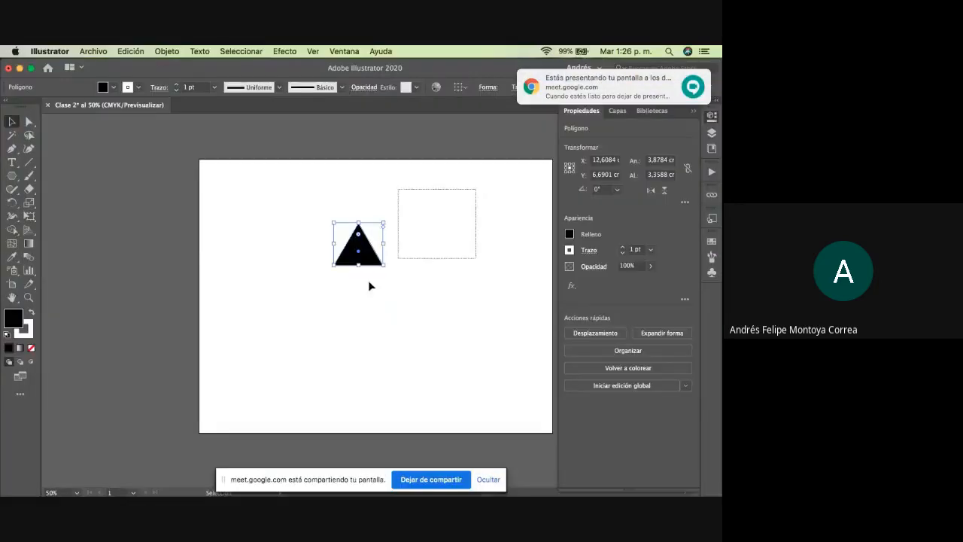
{"action": "key", "text": "Delete"}
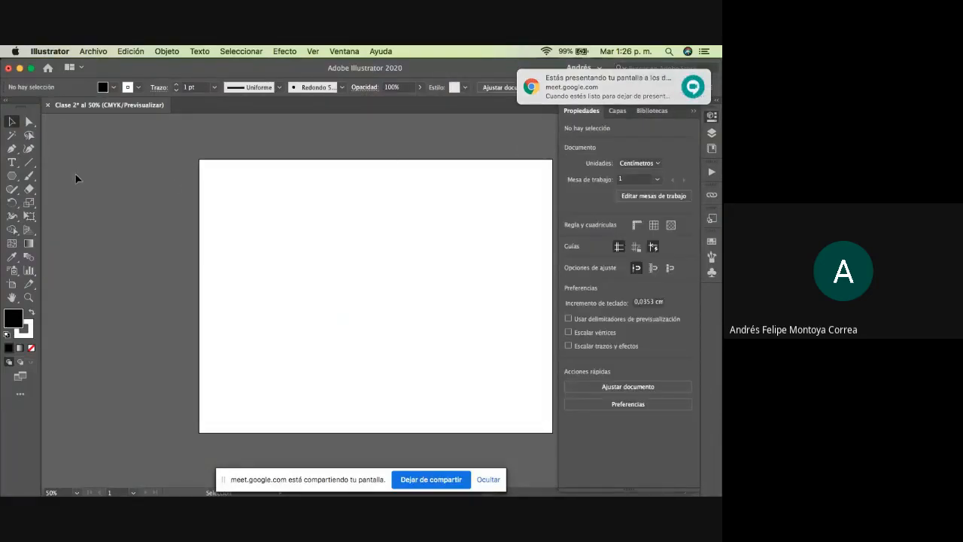
Draw a black six-pointed star about 13.5 cm wide near the artboard's centre and rotate it until one tip points straight up.
{"action": "left_click", "coordinate": [11, 176]}
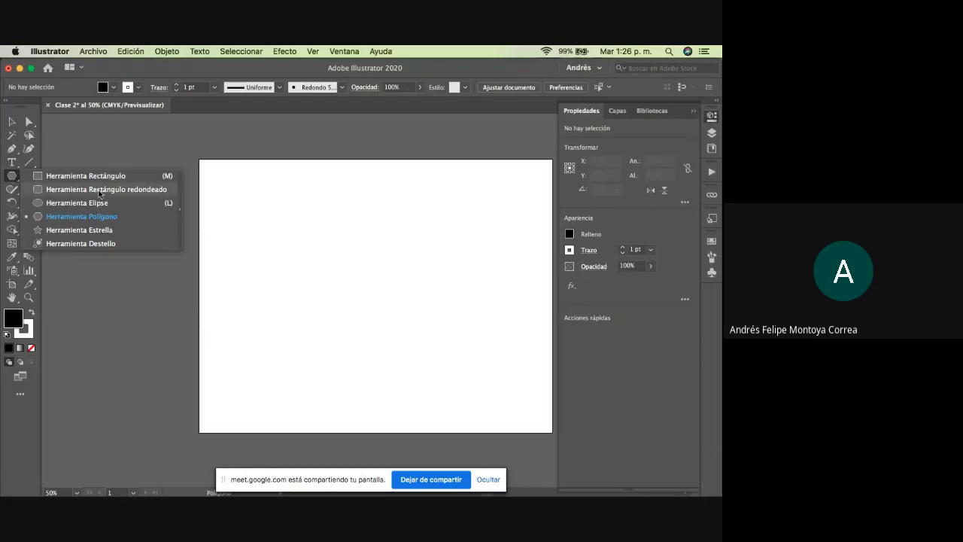
{"action": "left_click", "coordinate": [79, 229]}
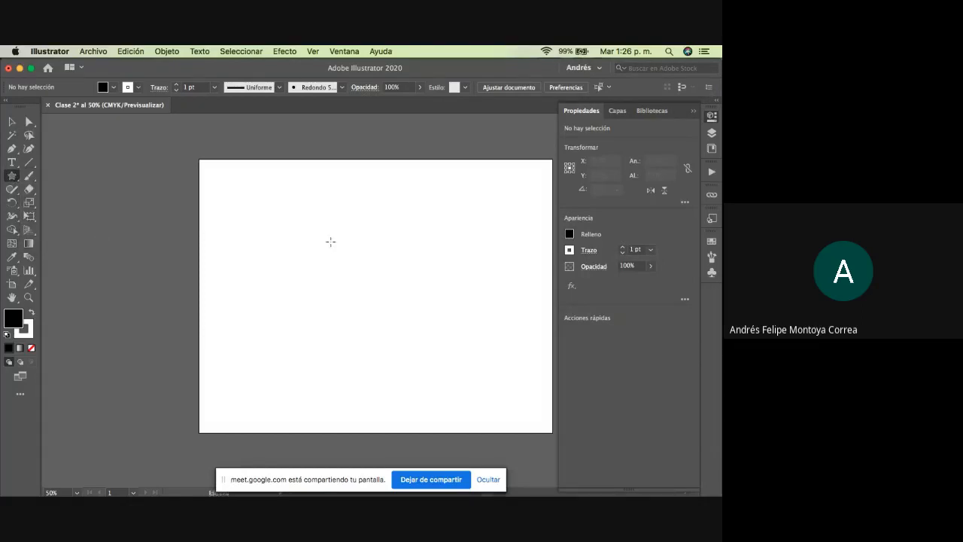
{"action": "left_click_drag", "start_coordinate": [339, 238], "coordinate": [440, 357]}
{"action": "key", "text": "Up"}
{"action": "key", "text": "Up"}
{"action": "key", "text": "Up"}
{"action": "key", "text": "Up"}
{"action": "key", "text": "Up"}
{"action": "key", "text": "Down"}
{"action": "key", "text": "Down"}
{"action": "key", "text": "Down"}
{"action": "key", "text": "Down"}
{"action": "key", "text": "Down"}
{"action": "key", "text": "Down"}
{"action": "key", "text": "Down"}
{"action": "key", "text": "Up"}
{"action": "key", "text": "Up"}
{"action": "key", "text": "Up"}
{"action": "key", "text": "Up"}
{"action": "key", "text": "Down"}
{"action": "key", "text": "Down"}
{"action": "key", "text": "Down"}
{"action": "key", "text": "Up"}
{"action": "key", "text": "Up"}
{"action": "key", "text": "Up"}
{"action": "key", "text": "Up"}
{"action": "key", "text": "Up"}
{"action": "key", "text": "Up"}
{"action": "key", "text": "Up"}
{"action": "key", "text": "Down"}
{"action": "key", "text": "Down"}
{"action": "key", "text": "Down"}
{"action": "key", "text": "Down"}
{"action": "key", "text": "Down"}
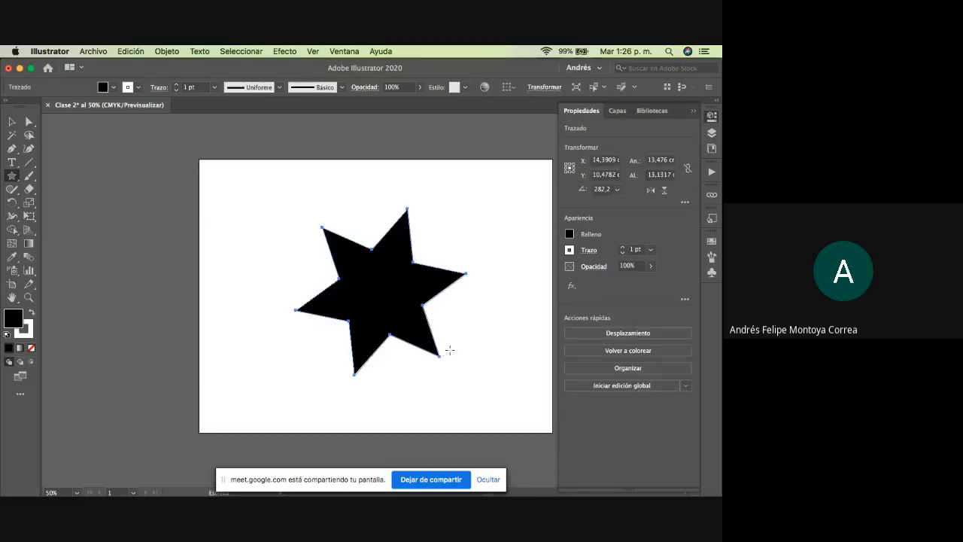
{"action": "left_click", "coordinate": [16, 124]}
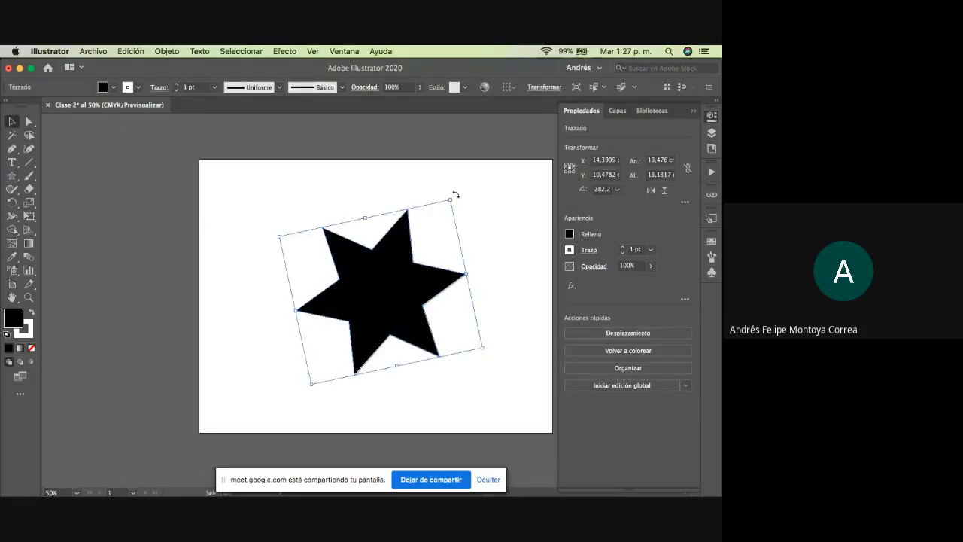
{"action": "left_click_drag", "start_coordinate": [455, 194], "coordinate": [421, 176]}
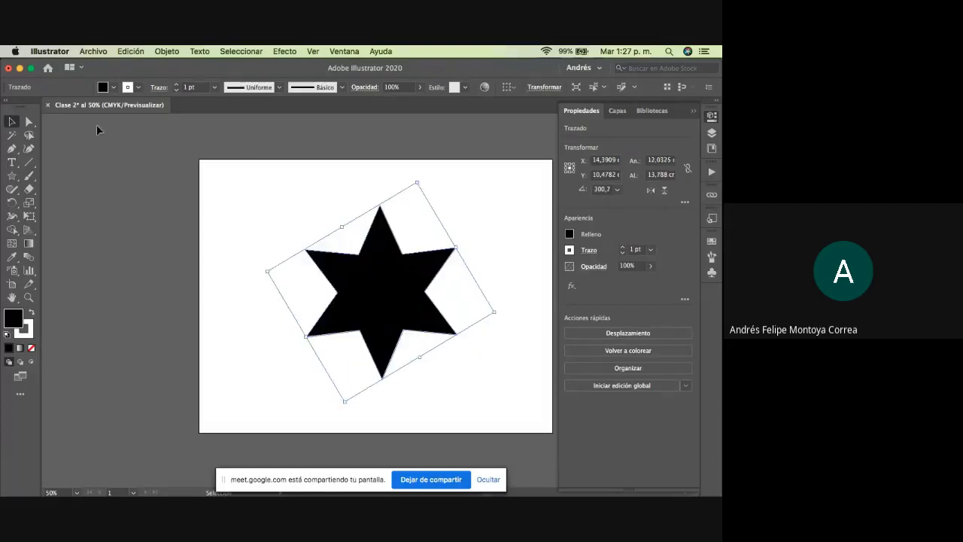
Round the star's outer tips and inner corners with the live corner widgets, and move the star toward the artboard's upper left.
{"action": "left_click", "coordinate": [29, 121]}
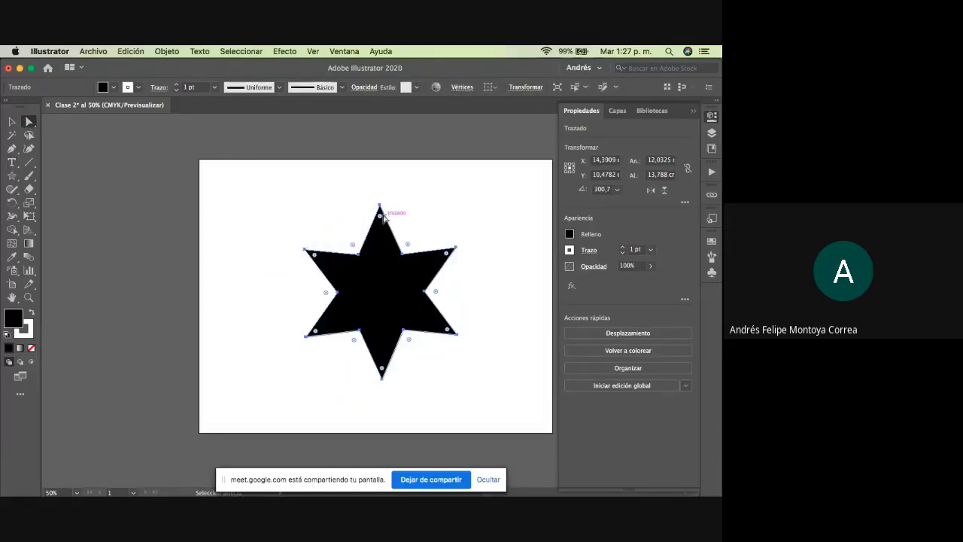
{"action": "left_click_drag", "start_coordinate": [382, 218], "coordinate": [381, 256]}
{"action": "left_click_drag", "start_coordinate": [380, 363], "coordinate": [384, 337]}
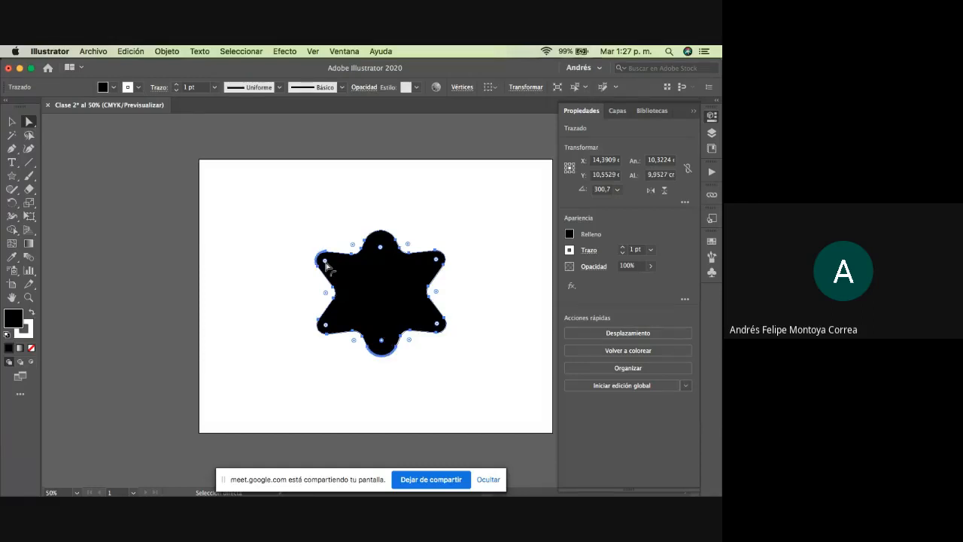
{"action": "left_click_drag", "start_coordinate": [328, 268], "coordinate": [360, 286]}
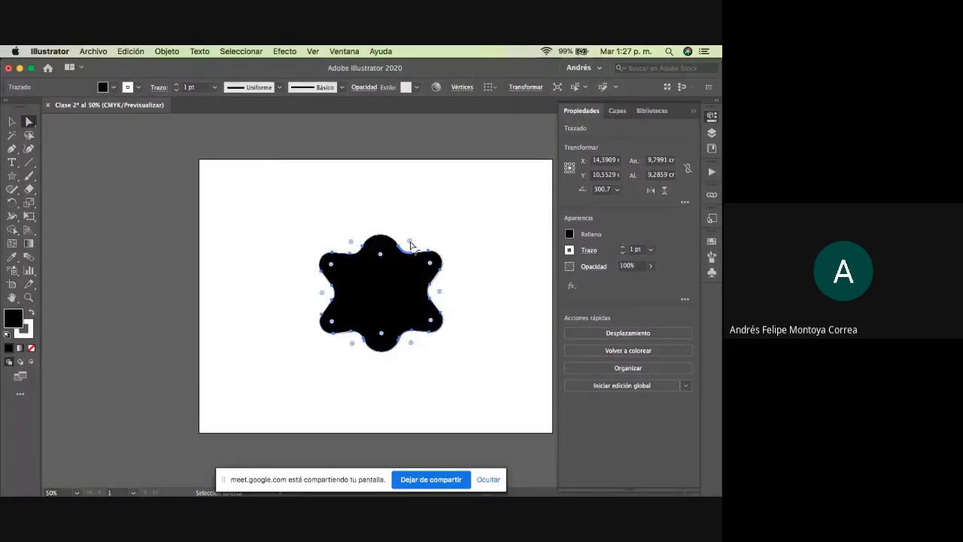
{"action": "left_click_drag", "start_coordinate": [410, 241], "coordinate": [399, 260]}
{"action": "left_click", "coordinate": [445, 273]}
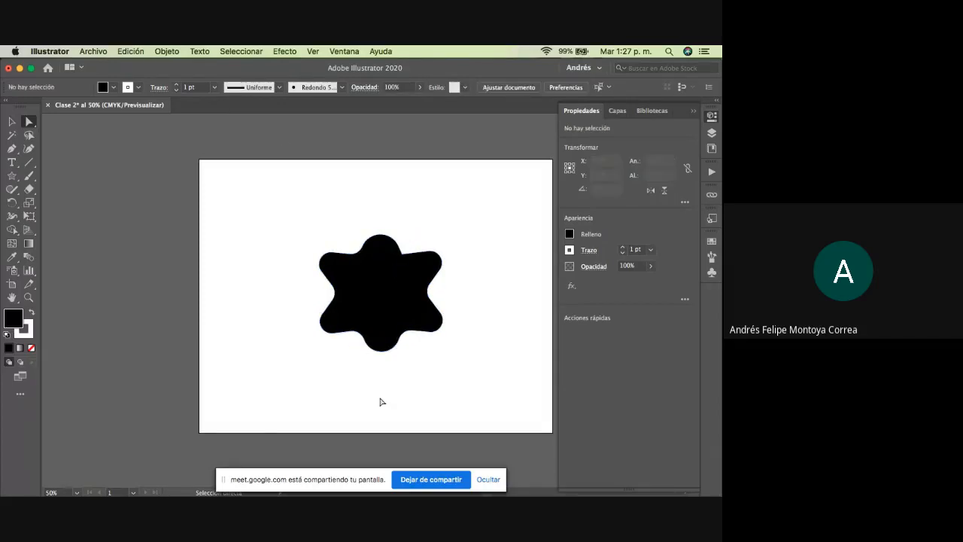
{"action": "left_click", "coordinate": [12, 123]}
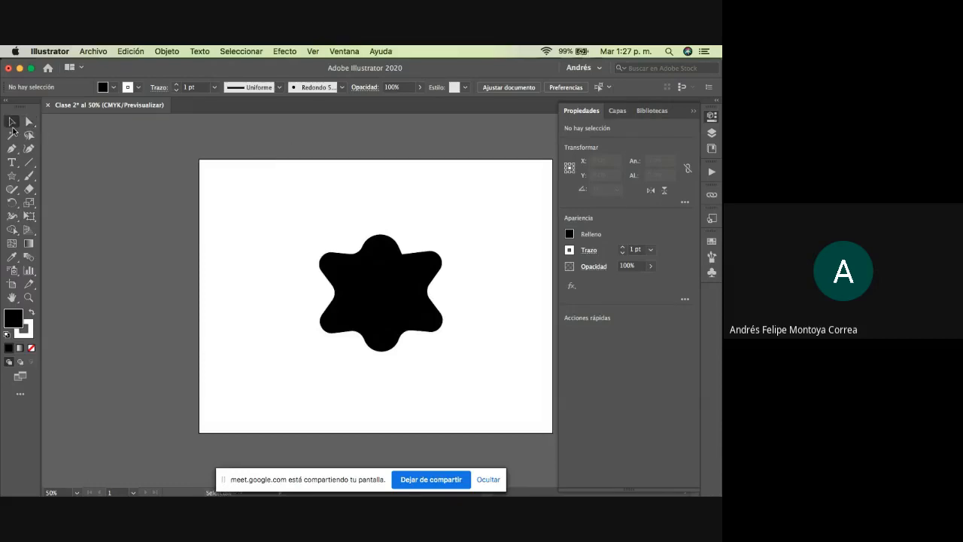
{"action": "left_click_drag", "start_coordinate": [349, 278], "coordinate": [292, 239]}
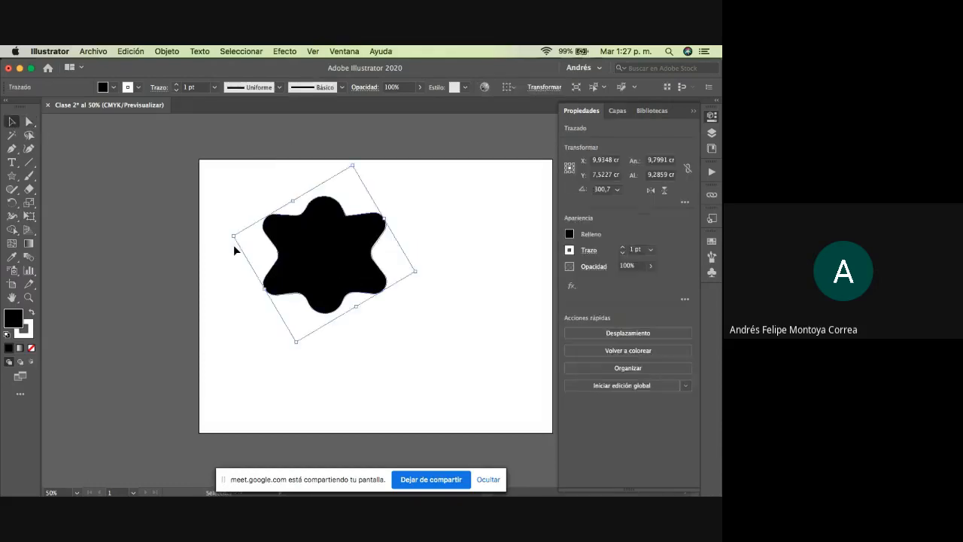
Create a second six-pointed star beside the rounded one, with Radio 1 of 6,8946 cm and Radio 2 of 5 cm.
{"action": "left_click", "coordinate": [12, 175]}
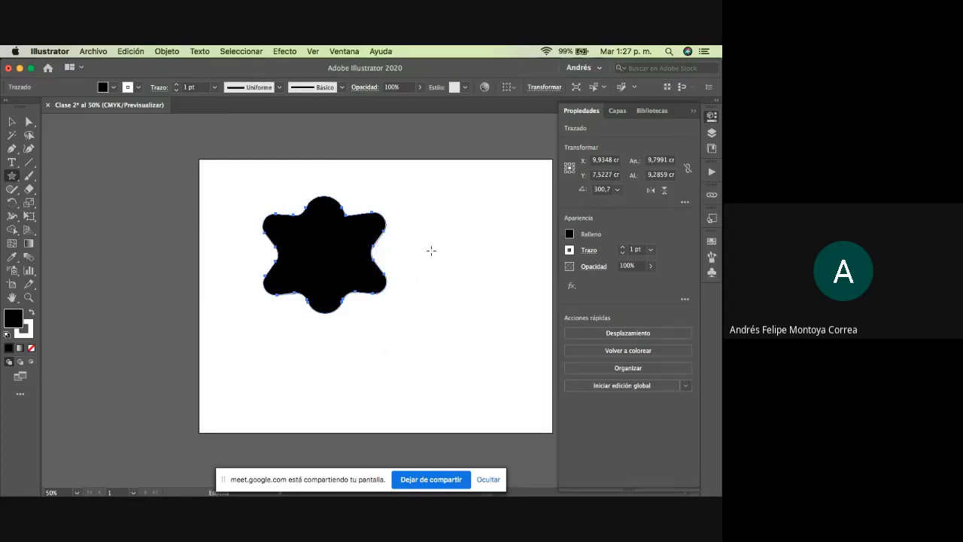
{"action": "left_click", "coordinate": [429, 252]}
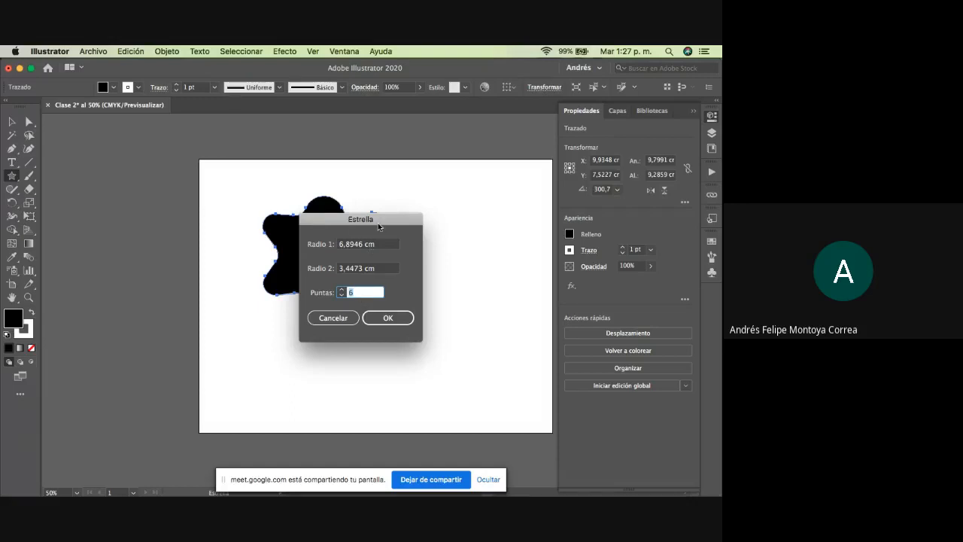
{"action": "left_click_drag", "start_coordinate": [378, 223], "coordinate": [481, 209]}
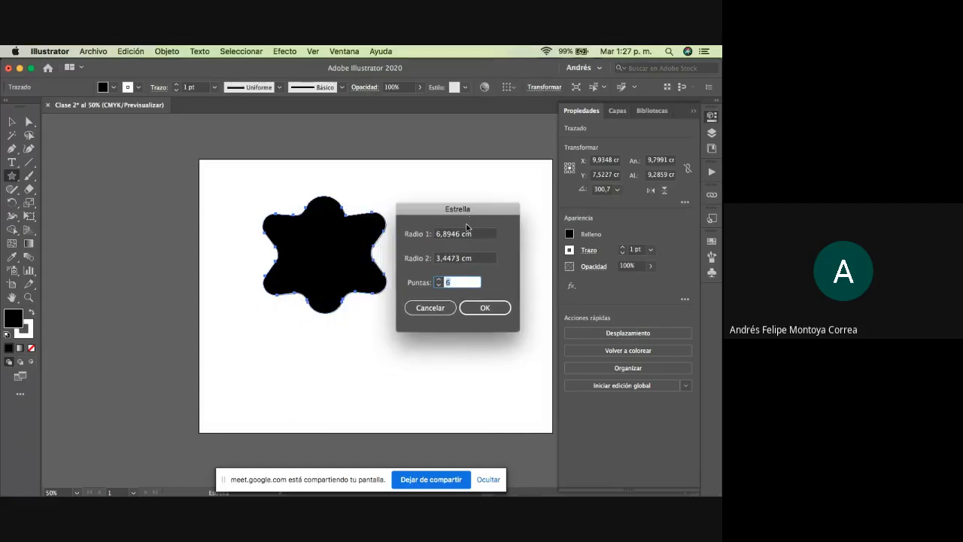
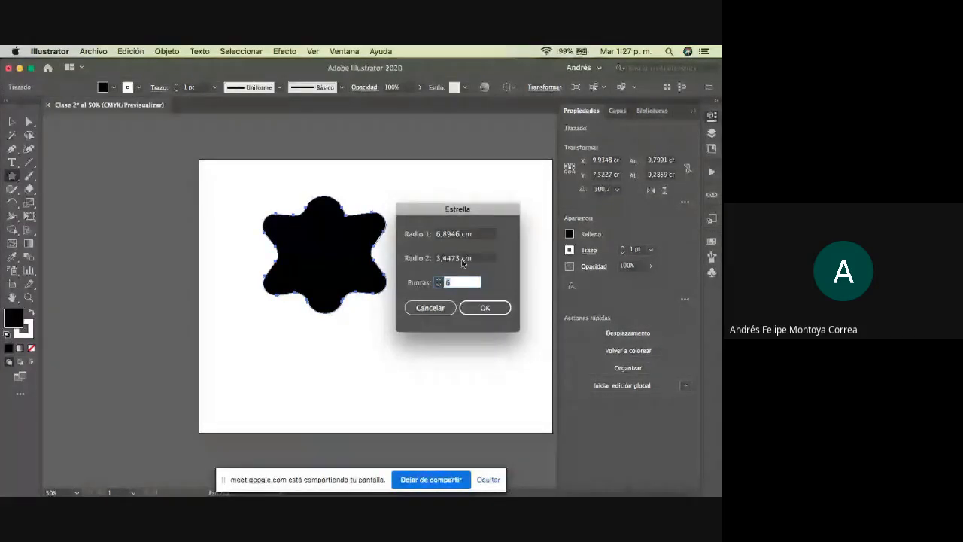
{"action": "left_click_drag", "start_coordinate": [462, 260], "coordinate": [506, 230]}
{"action": "type", "text": "5"}
{"action": "left_click", "coordinate": [491, 306]}
{"action": "key", "text": "v"}
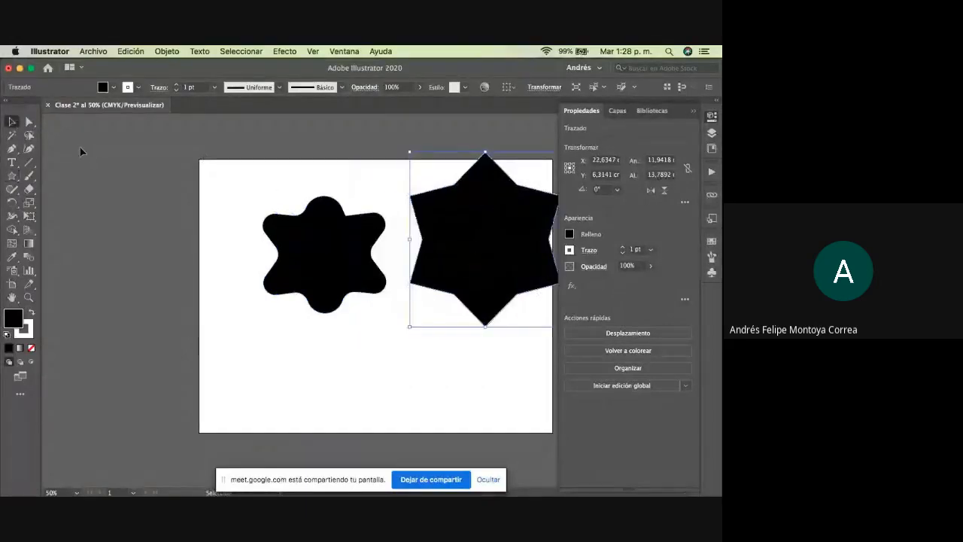
Create a third six-pointed star with Radio 2 of 1 cm and move it over the artboard's left edge.
{"action": "left_click", "coordinate": [11, 175]}
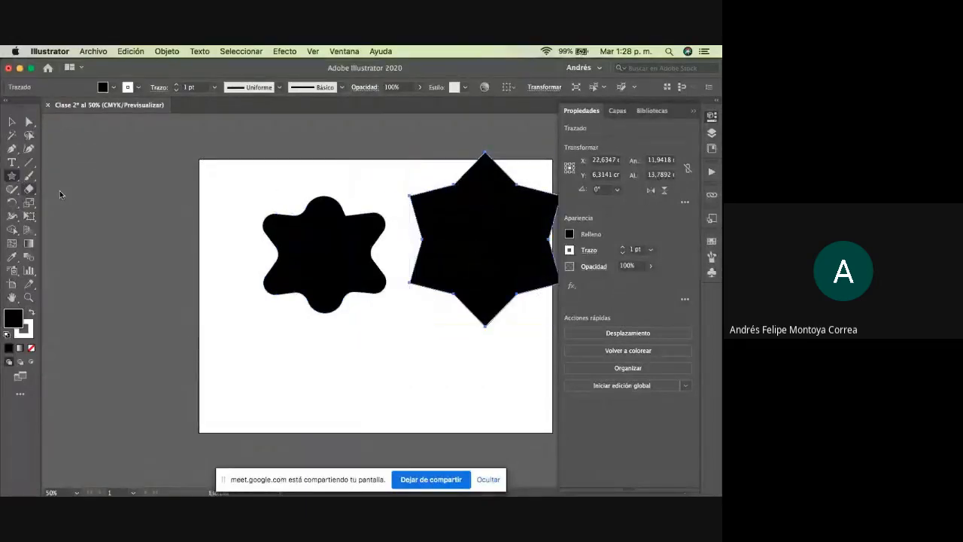
{"action": "left_click", "coordinate": [323, 329]}
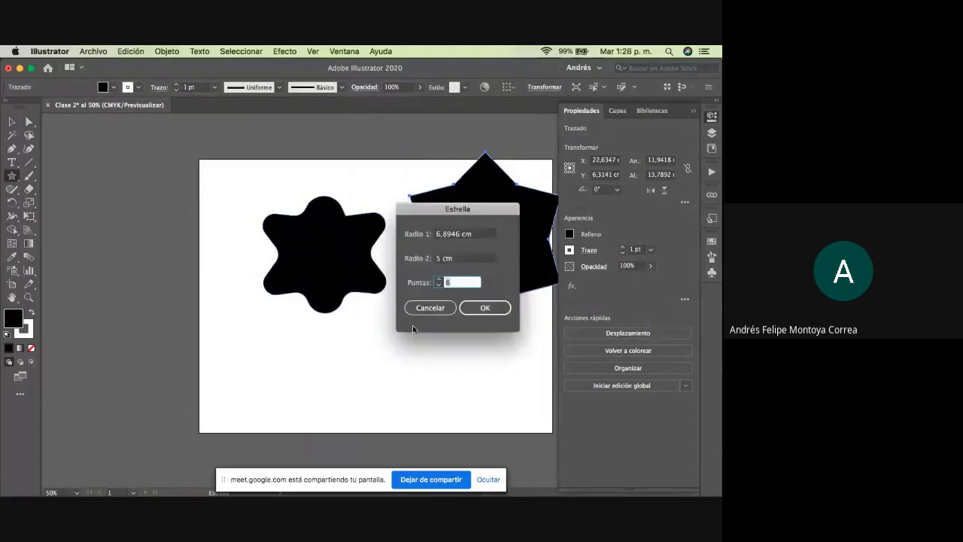
{"action": "double_click", "coordinate": [443, 260]}
{"action": "type", "text": "1"}
{"action": "left_click", "coordinate": [485, 307]}
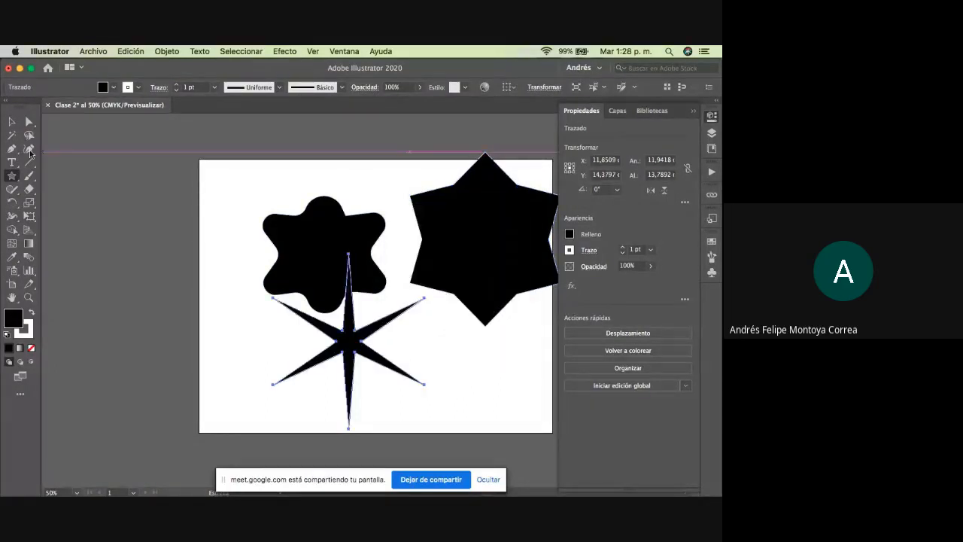
{"action": "left_click", "coordinate": [11, 121]}
{"action": "left_click_drag", "start_coordinate": [352, 339], "coordinate": [202, 256]}
{"action": "left_click", "coordinate": [263, 166]}
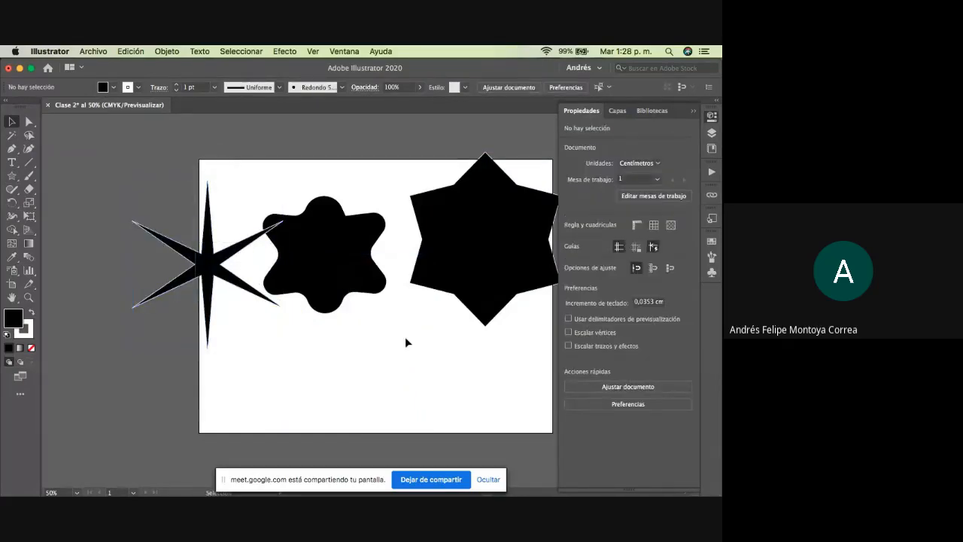
Delete all three stars from the document.
{"action": "key", "text": "super+a"}
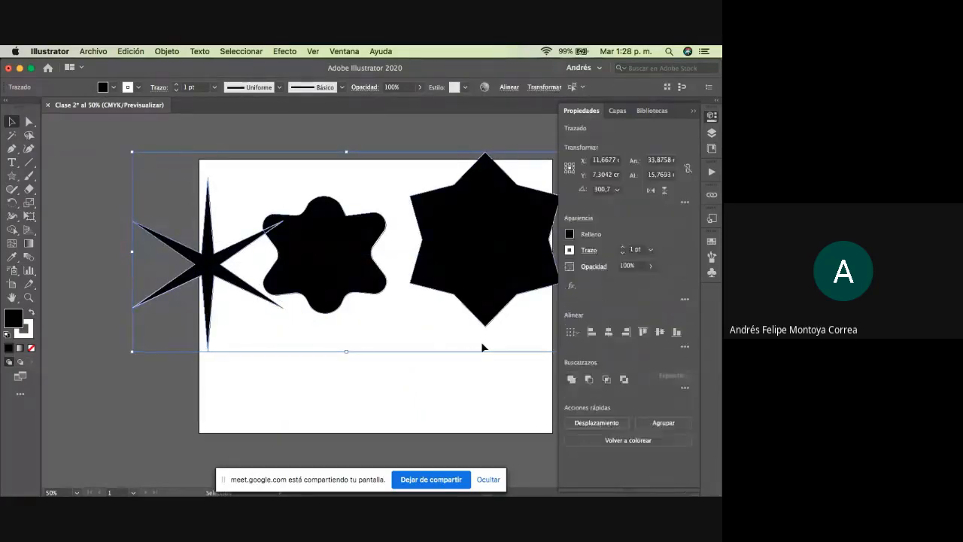
{"action": "key", "text": "Delete"}
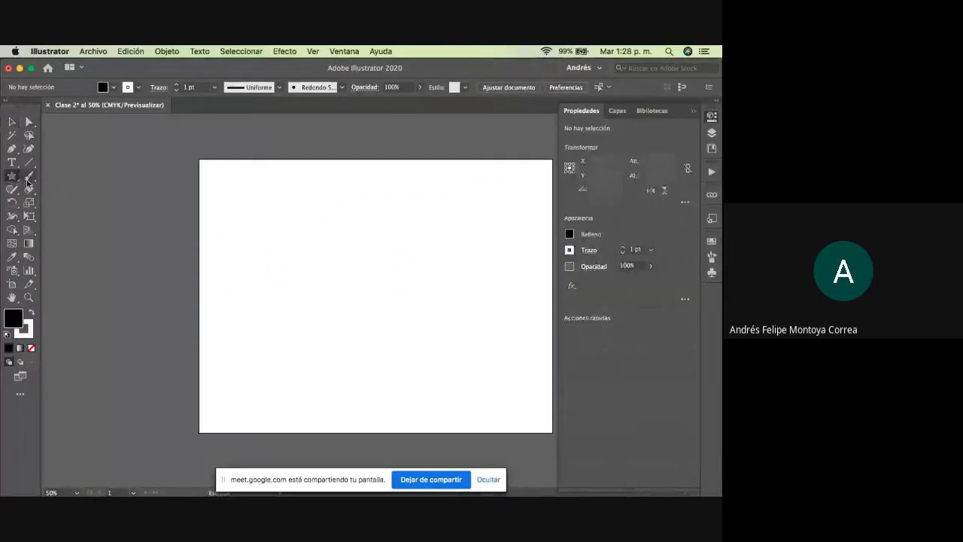
Place a small flare on the artboard with its rings running toward the upper right, and accept the Flare tool options.
{"action": "left_click", "coordinate": [12, 176]}
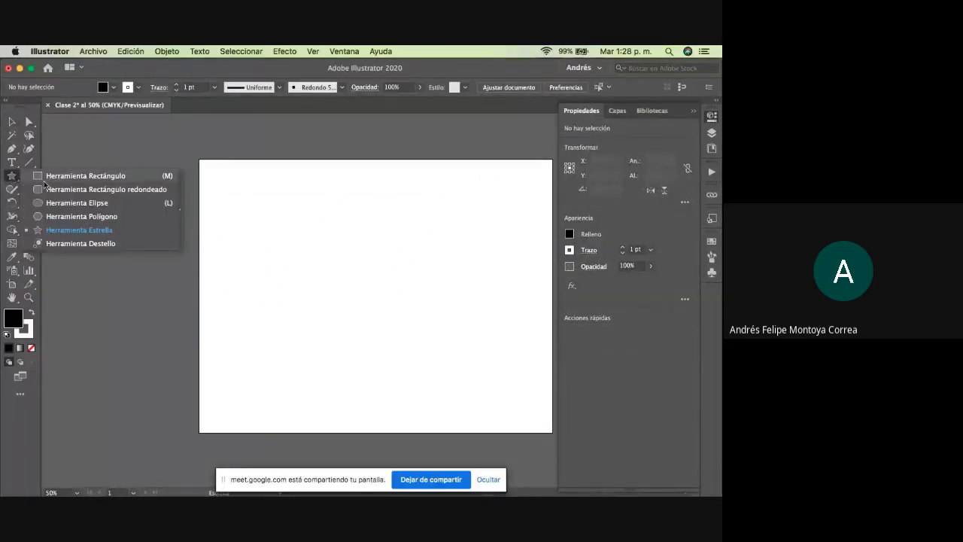
{"action": "left_click", "coordinate": [66, 243]}
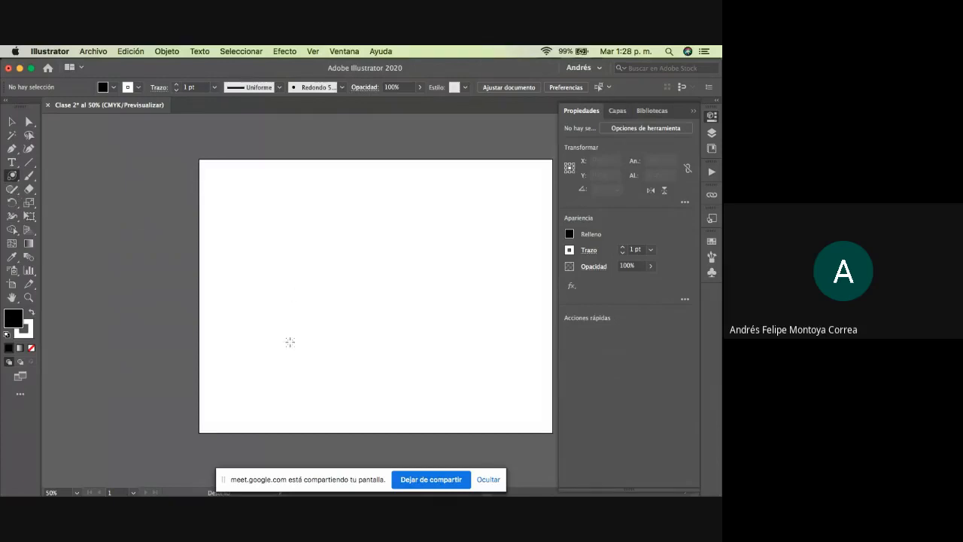
{"action": "left_click", "coordinate": [12, 176]}
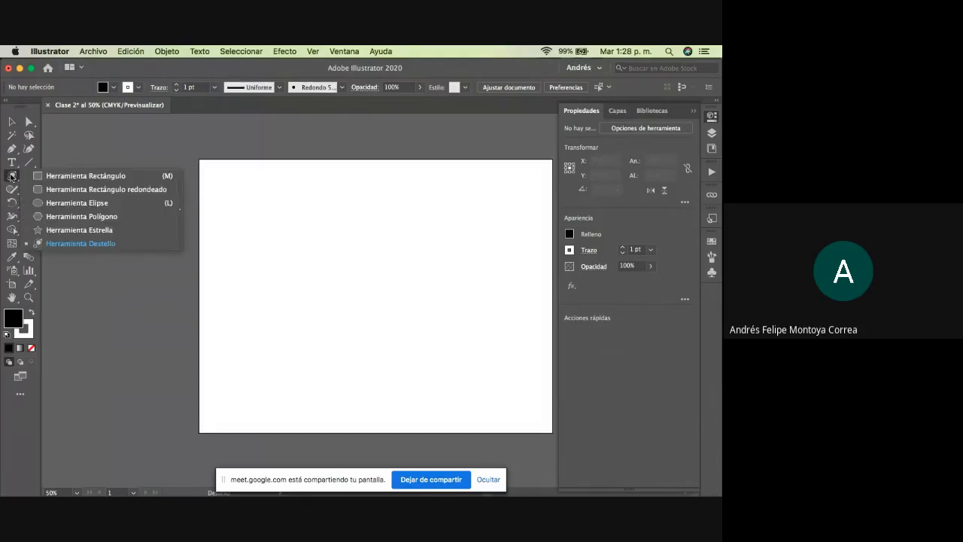
{"action": "left_click", "coordinate": [312, 276]}
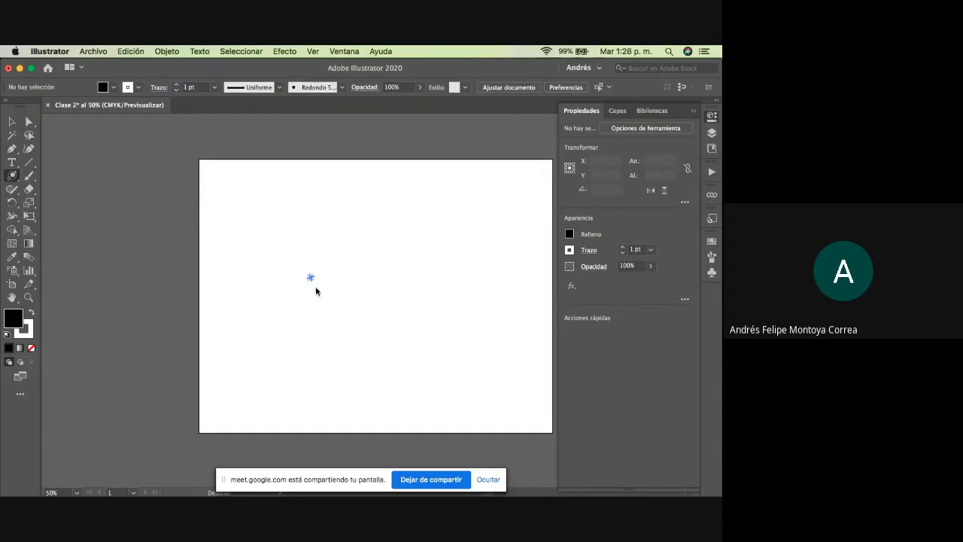
{"action": "left_click_drag", "start_coordinate": [287, 249], "coordinate": [484, 207]}
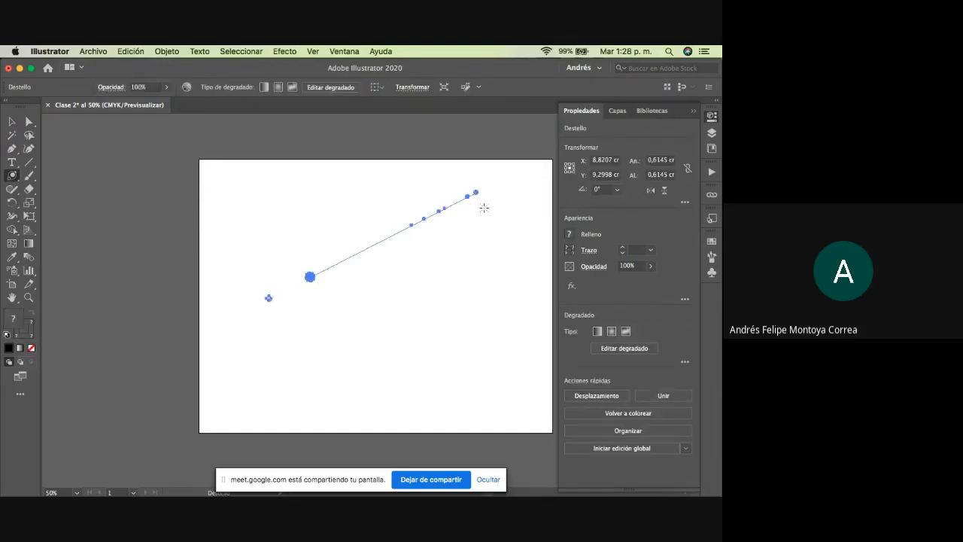
{"action": "left_click", "coordinate": [364, 351]}
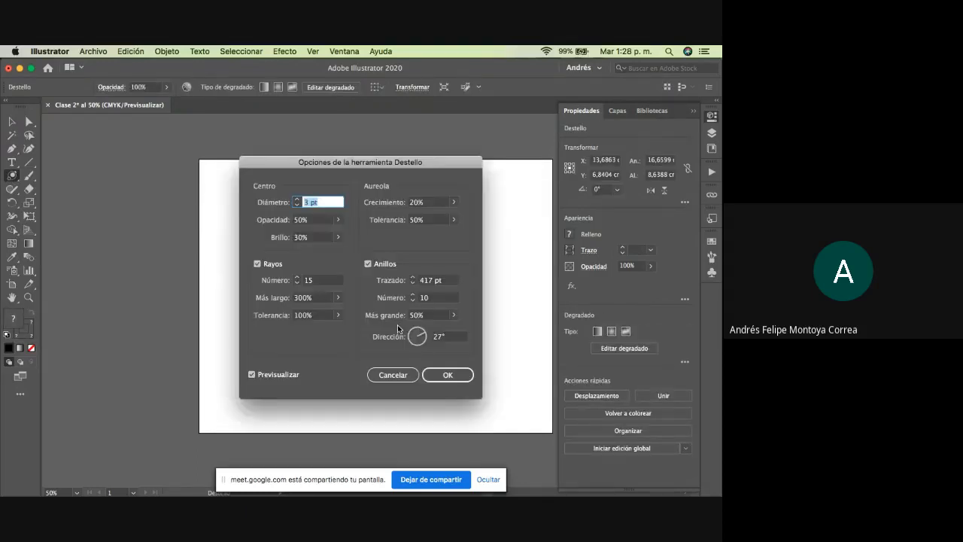
{"action": "left_click", "coordinate": [448, 375]}
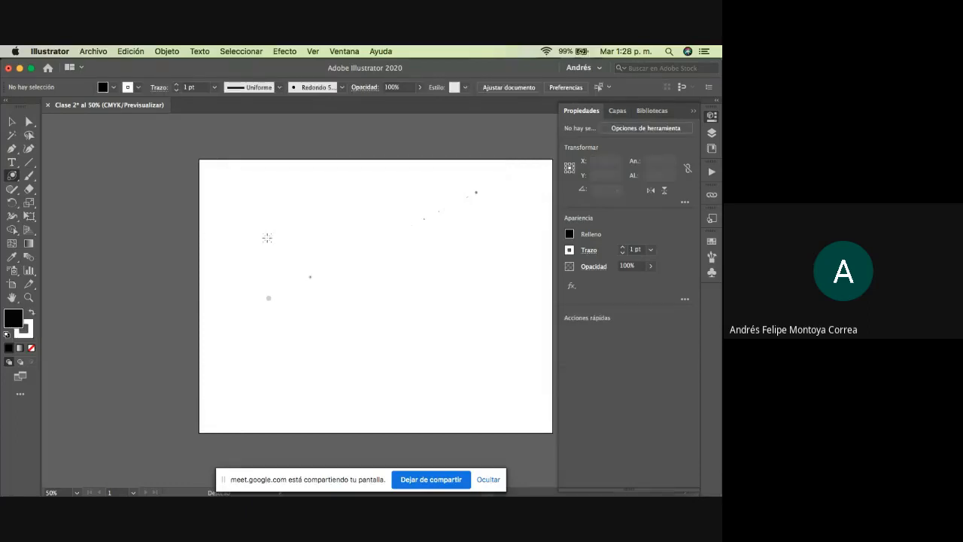
Delete the small flare together with its rings.
{"action": "key", "text": "v"}
{"action": "left_click_drag", "start_coordinate": [126, 149], "coordinate": [480, 333]}
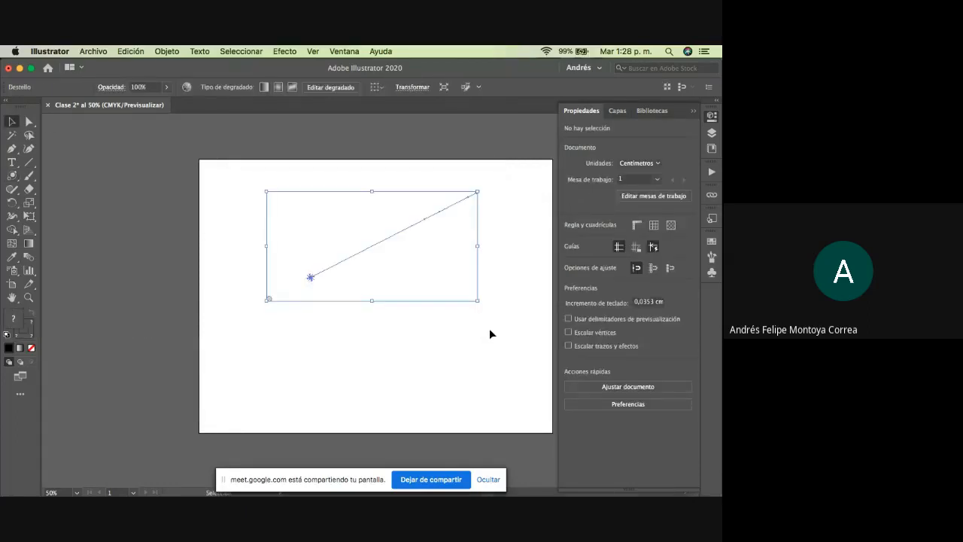
{"action": "key", "text": "Delete"}
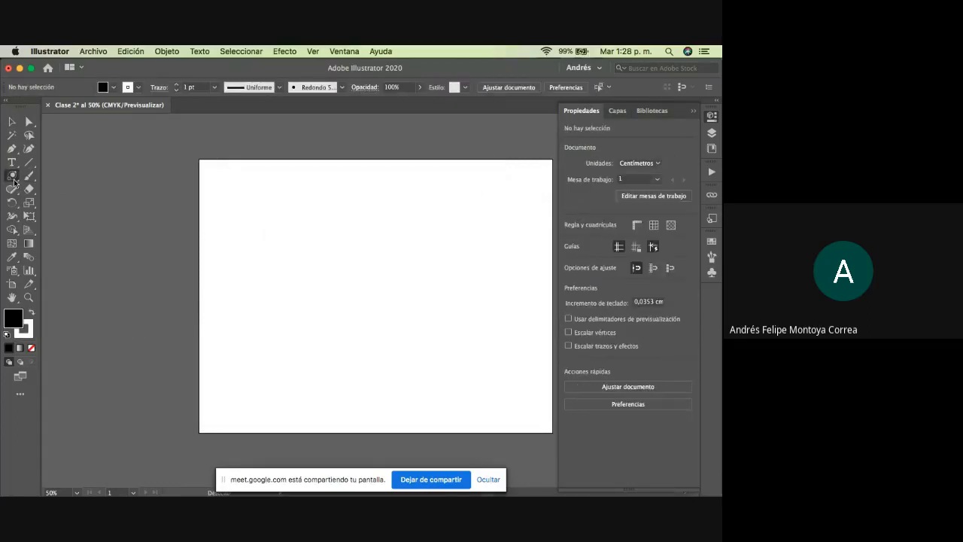
Draw a large flare about 51 cm across, centred on the artboard's lower left area.
{"action": "left_click", "coordinate": [13, 178]}
{"action": "left_click_drag", "start_coordinate": [260, 322], "coordinate": [305, 273]}
{"action": "left_click", "coordinate": [12, 121]}
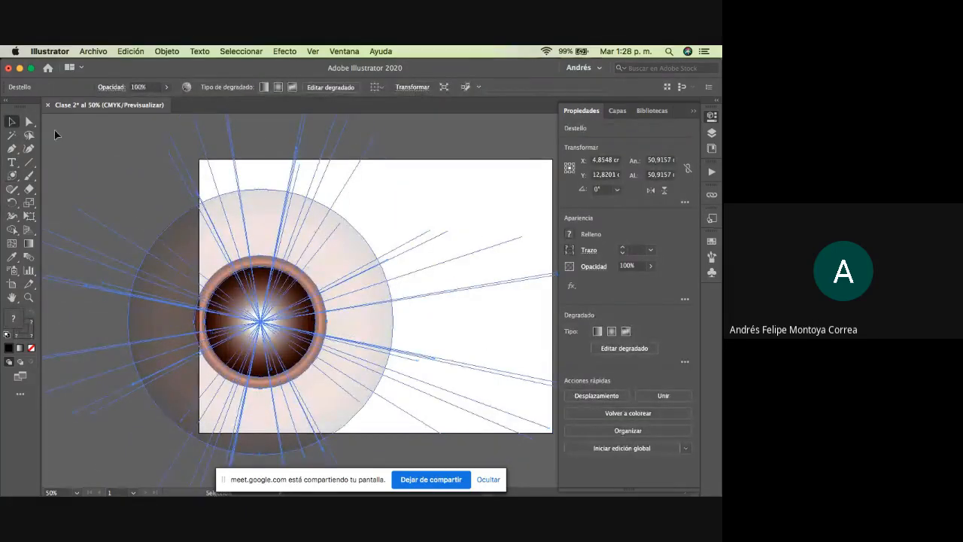
Reposition the large flare several times, ending over the artboard's left part.
{"action": "left_click", "coordinate": [346, 245]}
{"action": "left_click_drag", "start_coordinate": [279, 327], "coordinate": [346, 290]}
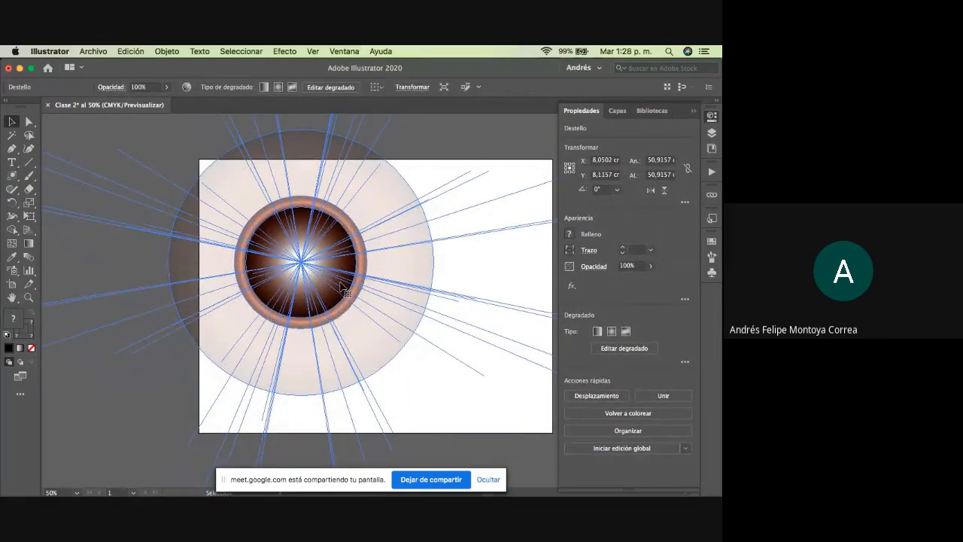
{"action": "left_click", "coordinate": [541, 271]}
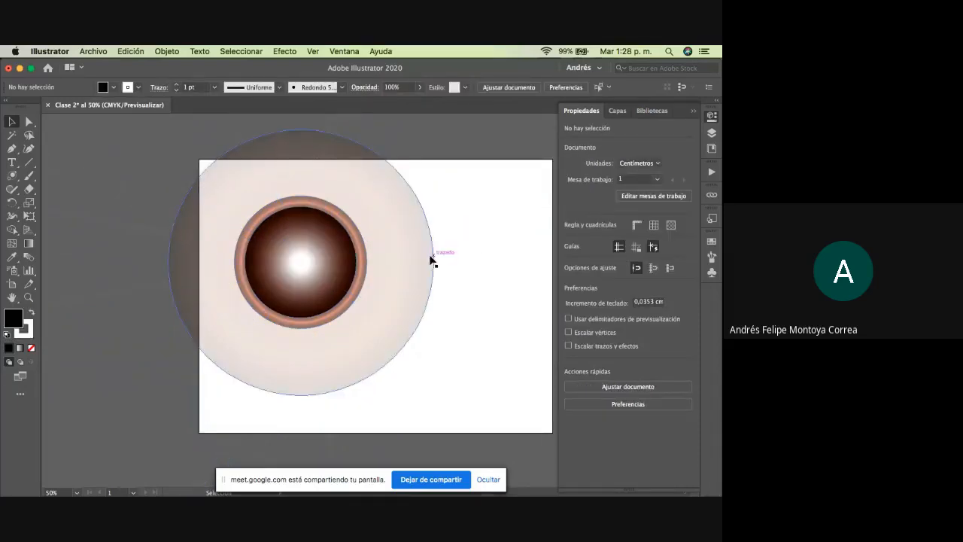
{"action": "left_click_drag", "start_coordinate": [404, 269], "coordinate": [379, 291]}
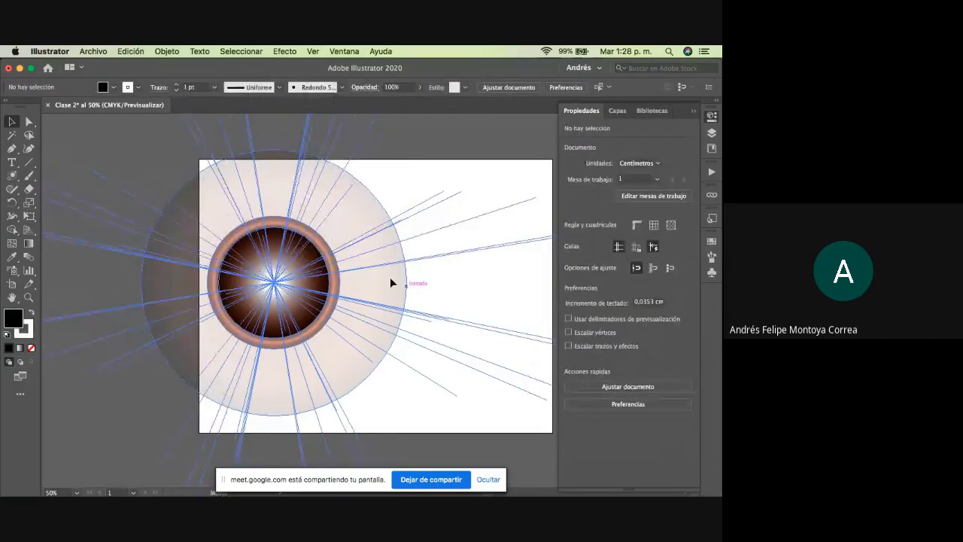
{"action": "left_click_drag", "start_coordinate": [391, 278], "coordinate": [375, 265]}
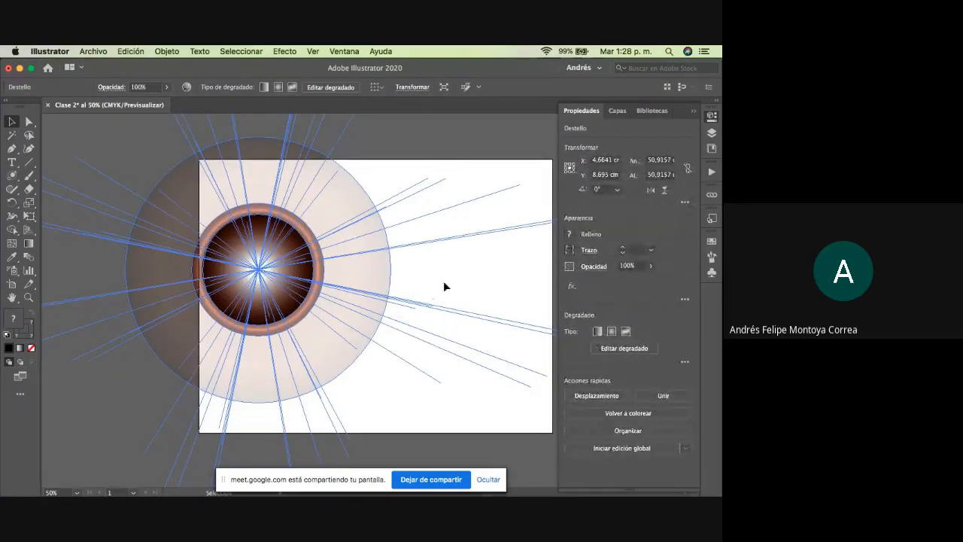
Delete the large flare from the artboard.
{"action": "left_click", "coordinate": [448, 289]}
{"action": "left_click_drag", "start_coordinate": [453, 281], "coordinate": [408, 307]}
{"action": "key", "text": "Delete"}
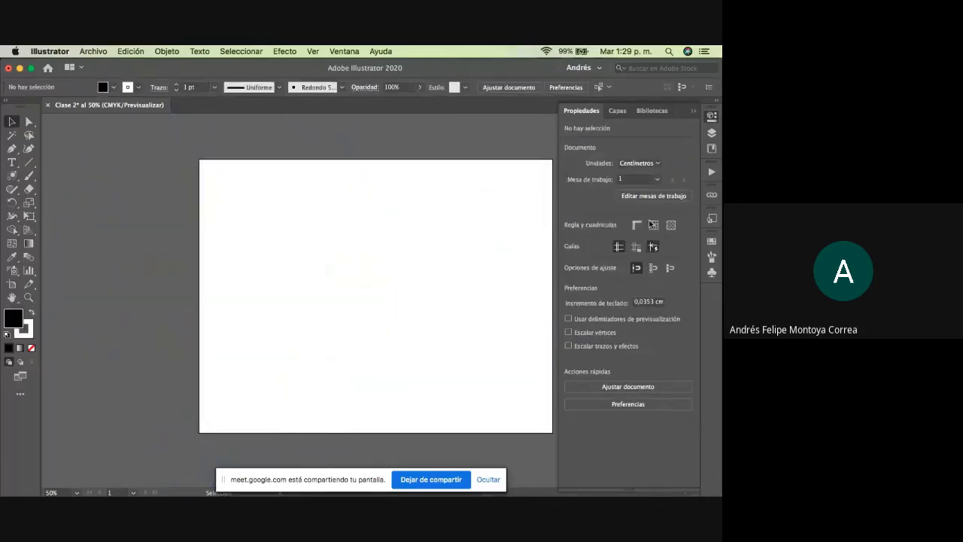
Switch to Google Meet in Chrome to admit the waiting participant, and return to Illustrator.
{"action": "key", "text": "ctrl+Up"}
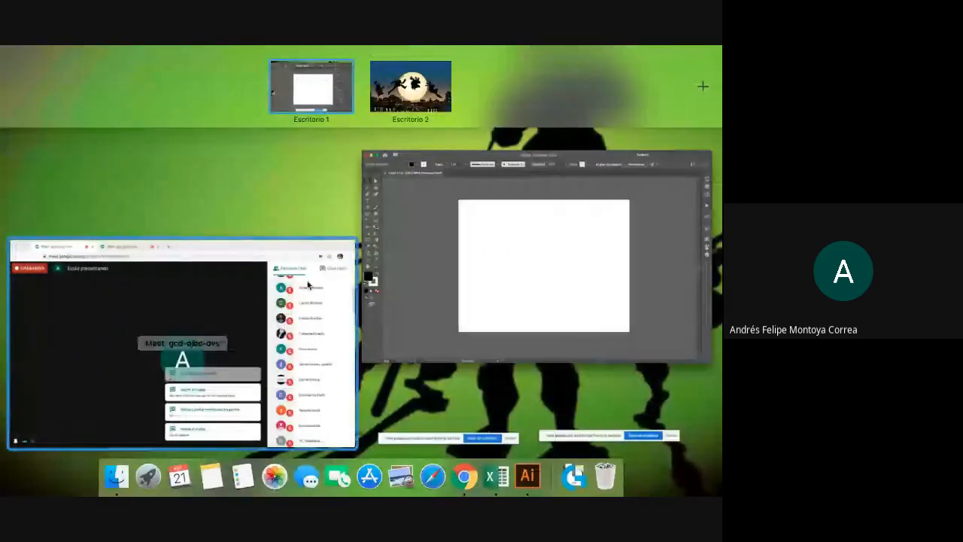
{"action": "left_click", "coordinate": [322, 283]}
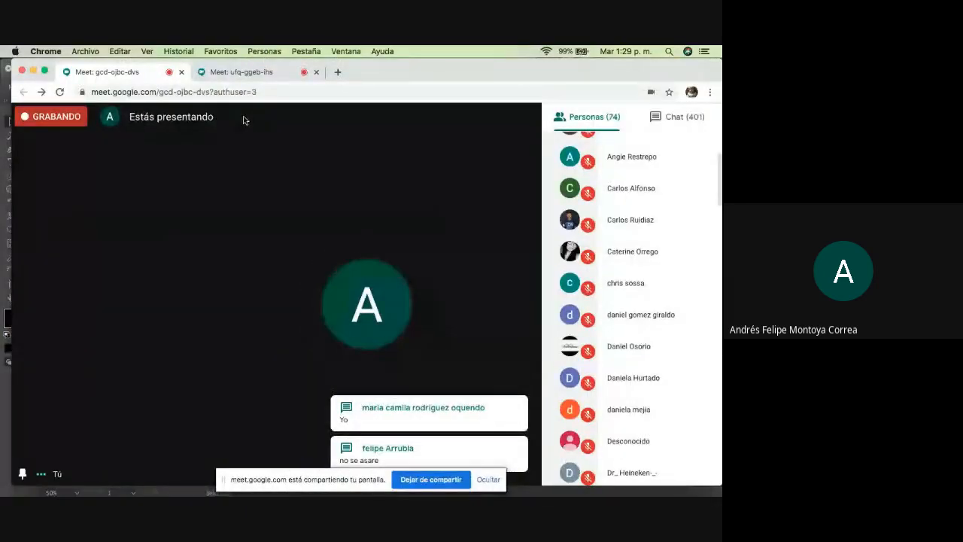
{"action": "left_click", "coordinate": [248, 72]}
{"action": "left_click", "coordinate": [128, 73]}
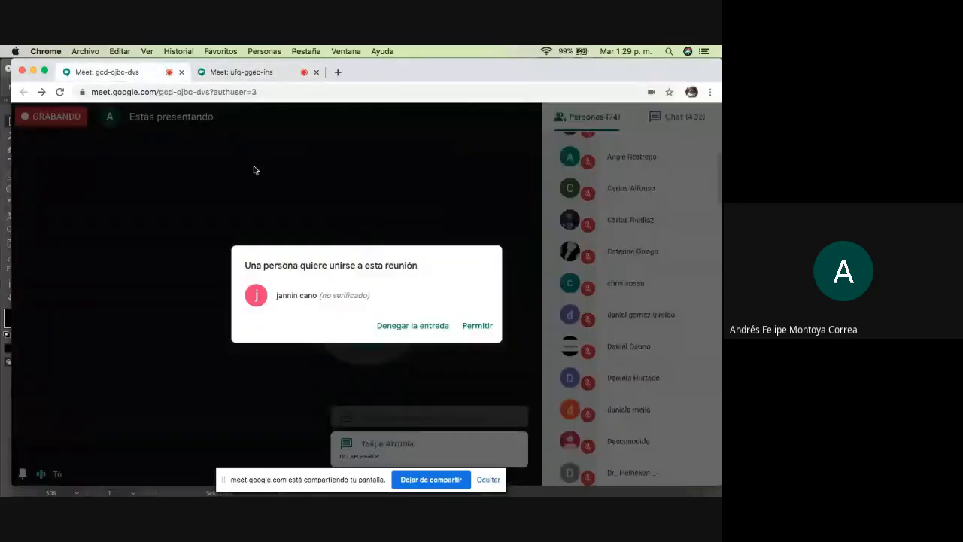
{"action": "left_click", "coordinate": [473, 327]}
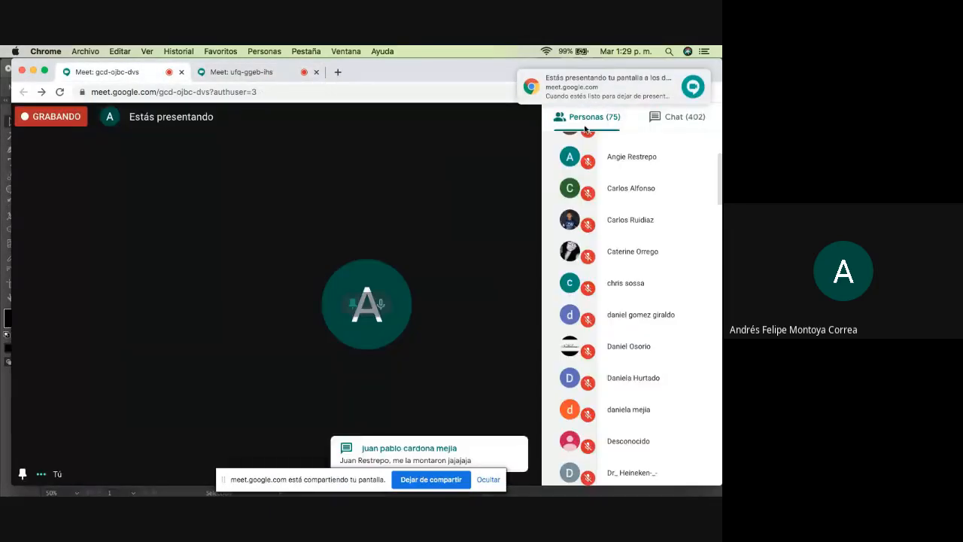
{"action": "mouse_move", "coordinate": [721, 47]}
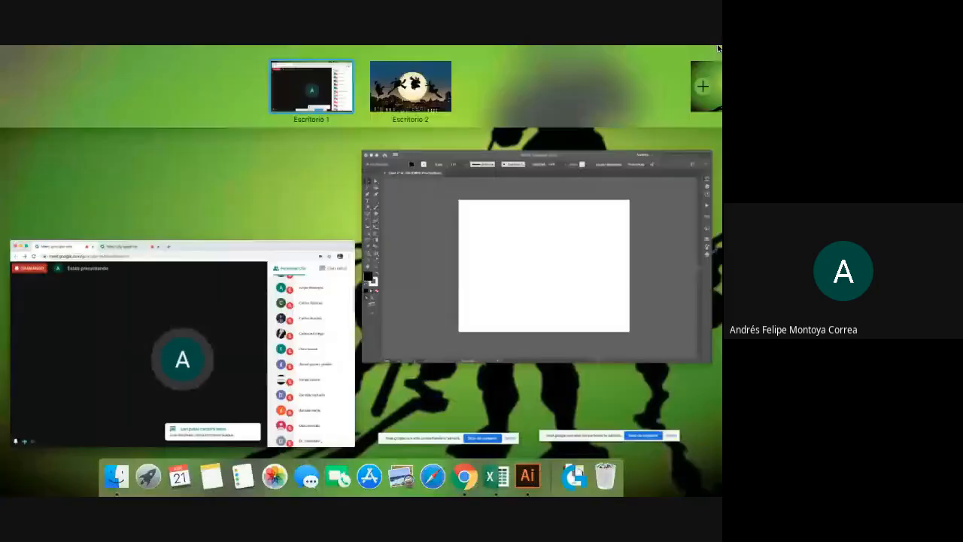
{"action": "left_click", "coordinate": [482, 233]}
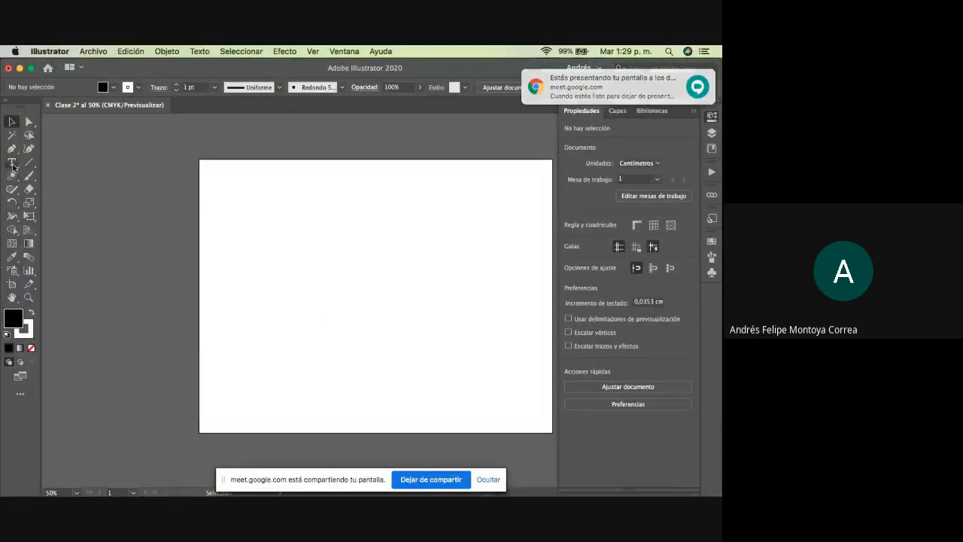
{"action": "left_click", "coordinate": [11, 189]}
{"action": "double_click", "coordinate": [11, 175]}
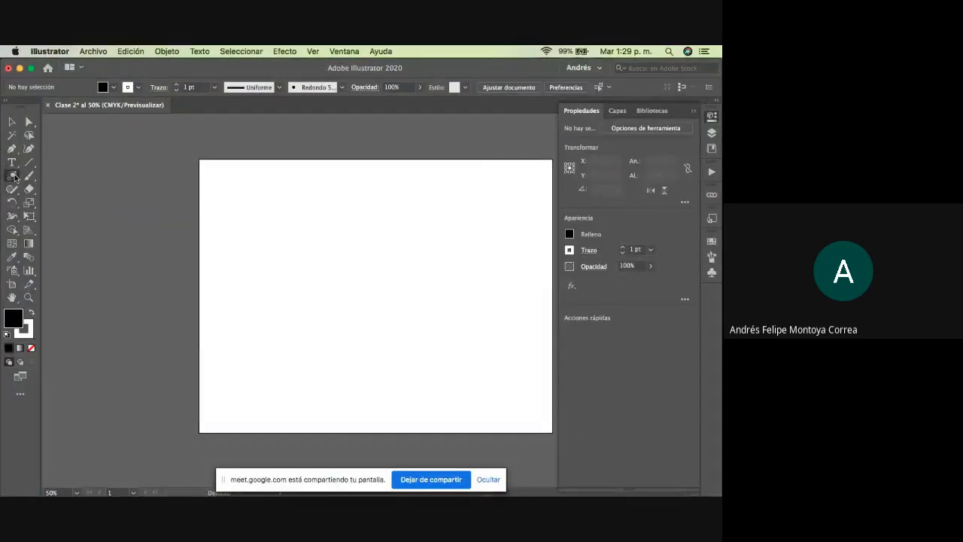
{"action": "left_click", "coordinate": [393, 375]}
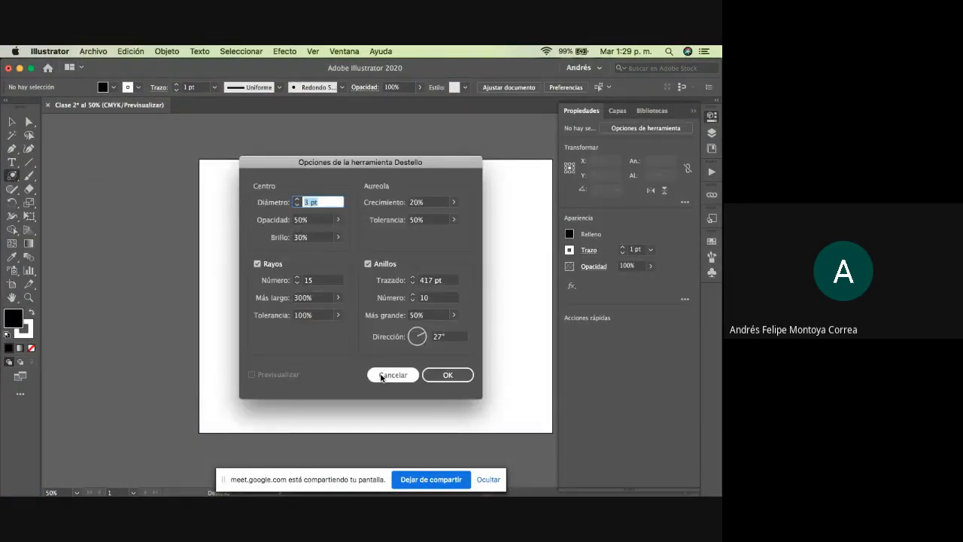
Draw a rectangle about 8.1 by 11.3 cm and a smaller one about 2.2 by 4.7 cm overlapping its lower edge, left of centre.
{"action": "left_click", "coordinate": [12, 175]}
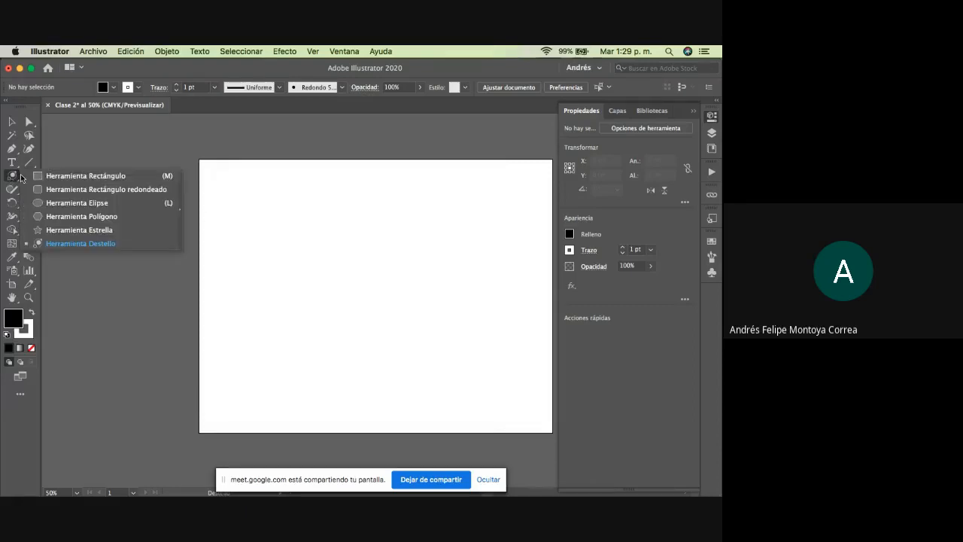
{"action": "left_click", "coordinate": [88, 176]}
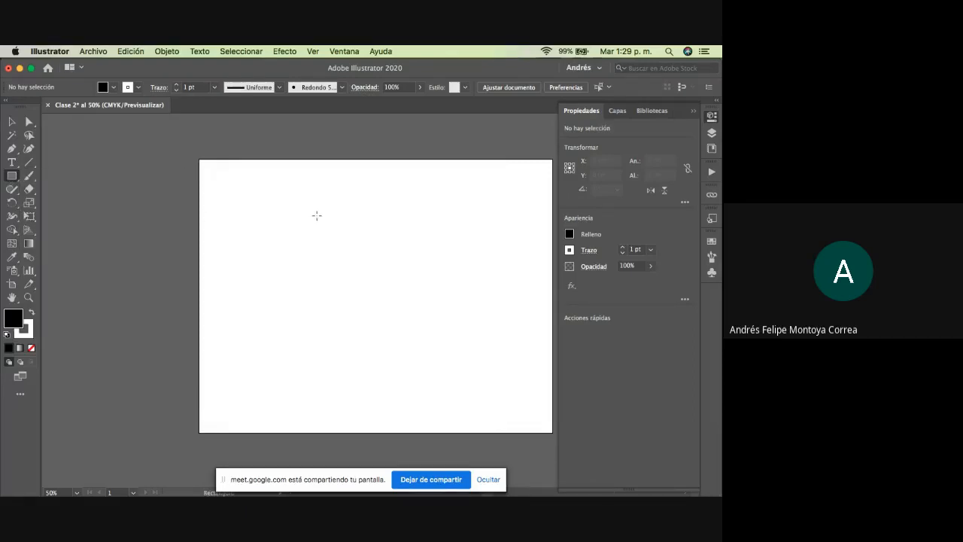
{"action": "left_click_drag", "start_coordinate": [323, 212], "coordinate": [425, 356]}
{"action": "left_click_drag", "start_coordinate": [355, 338], "coordinate": [385, 395]}
{"action": "left_click_drag", "start_coordinate": [384, 367], "coordinate": [378, 357]}
{"action": "key", "text": "v"}
{"action": "left_click", "coordinate": [463, 216]}
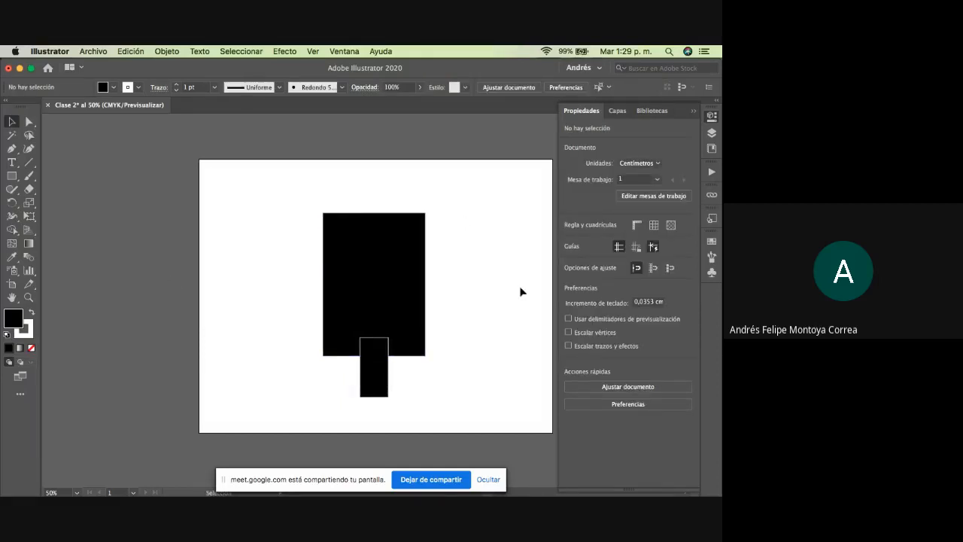
{"action": "mouse_move", "coordinate": [368, 369]}
{"action": "left_mouse_down"}
{"action": "mouse_move", "coordinate": [348, 369]}
{"action": "mouse_move", "coordinate": [368, 365]}
{"action": "mouse_move", "coordinate": [376, 380]}
{"action": "left_mouse_up"}
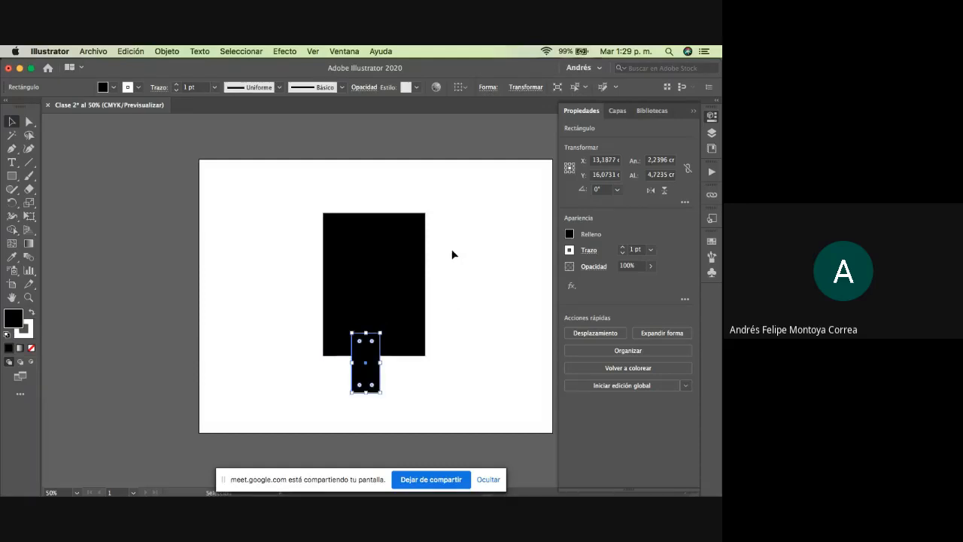
{"action": "left_click", "coordinate": [466, 234]}
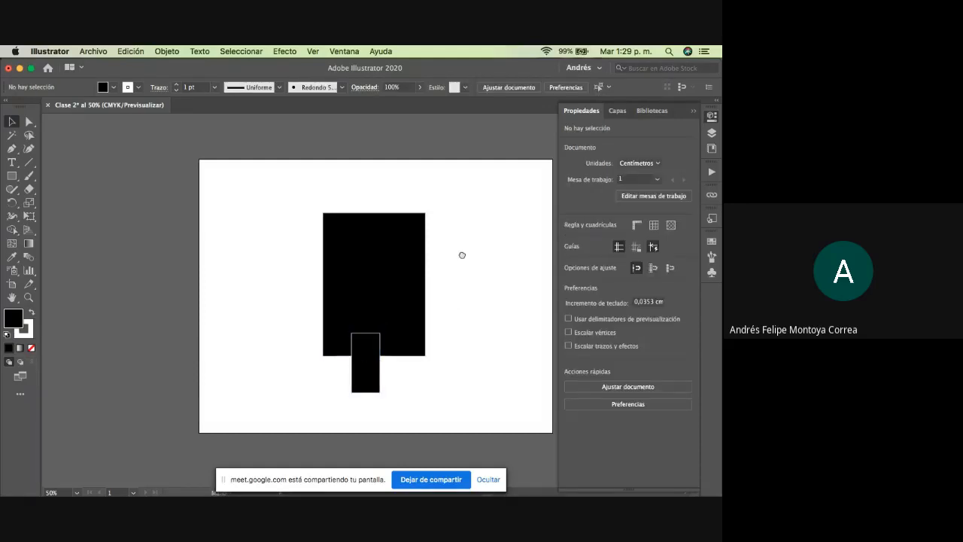
Select both rectangles and bring up the Align options beside the artboard's upper left corner.
{"action": "left_click_drag", "start_coordinate": [465, 255], "coordinate": [431, 258]}
{"action": "left_click_drag", "start_coordinate": [436, 181], "coordinate": [274, 403]}
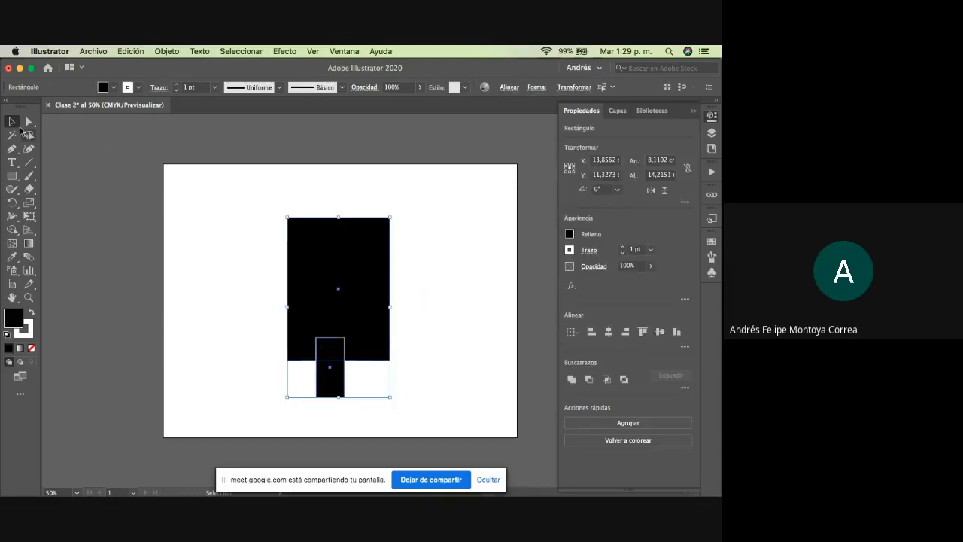
{"action": "left_click_drag", "start_coordinate": [249, 200], "coordinate": [442, 411]}
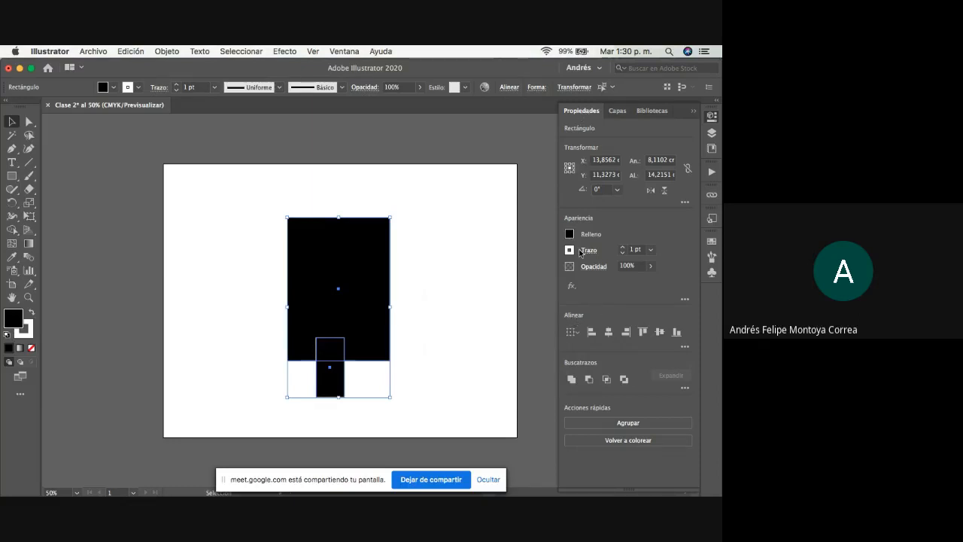
{"action": "left_click", "coordinate": [348, 54]}
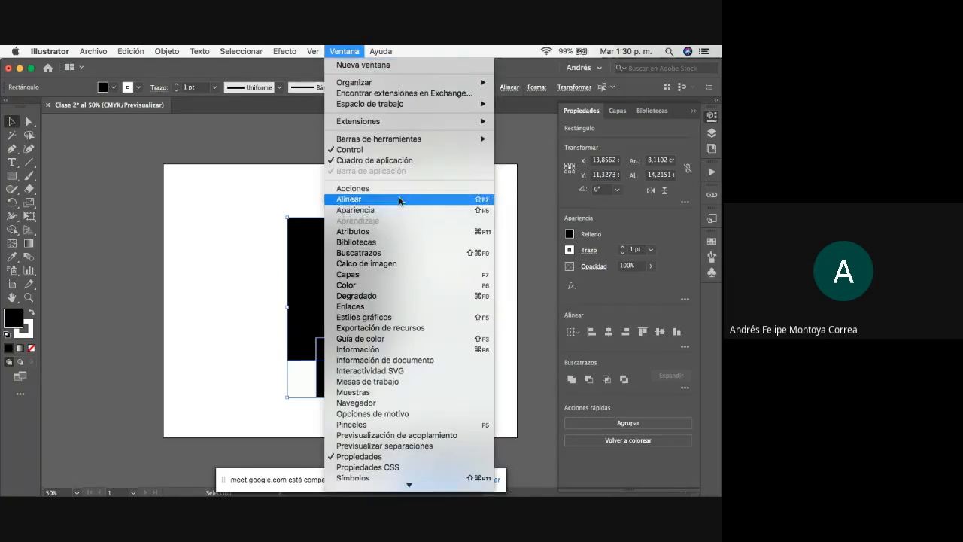
{"action": "left_click", "coordinate": [457, 200]}
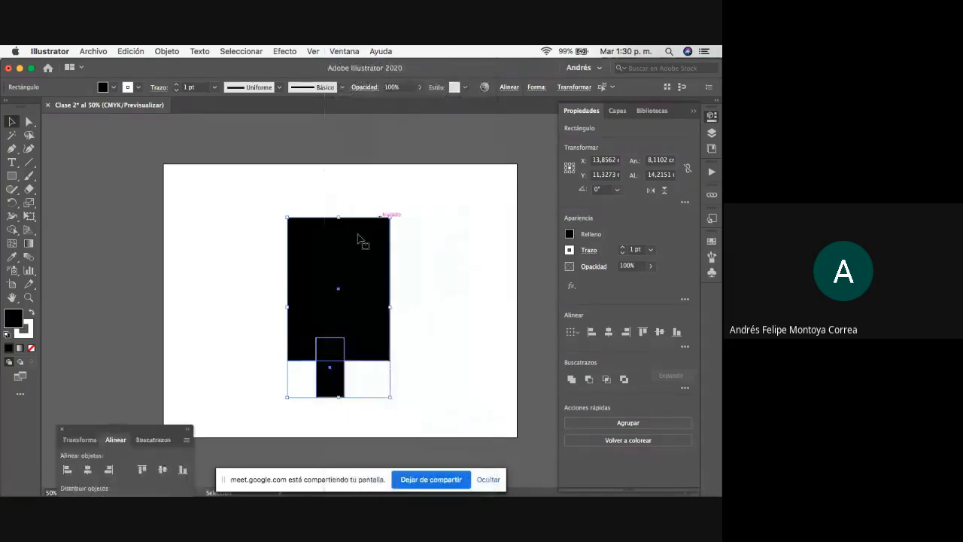
{"action": "left_click_drag", "start_coordinate": [158, 434], "coordinate": [178, 151]}
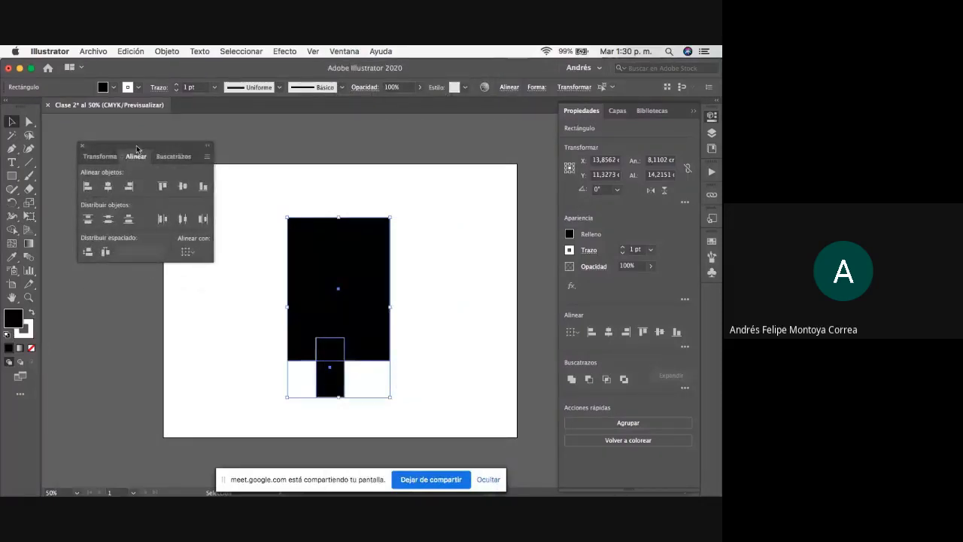
Align both rectangles with each other on their horizontal centres.
{"action": "left_click_drag", "start_coordinate": [423, 183], "coordinate": [284, 411]}
{"action": "left_click", "coordinate": [107, 188]}
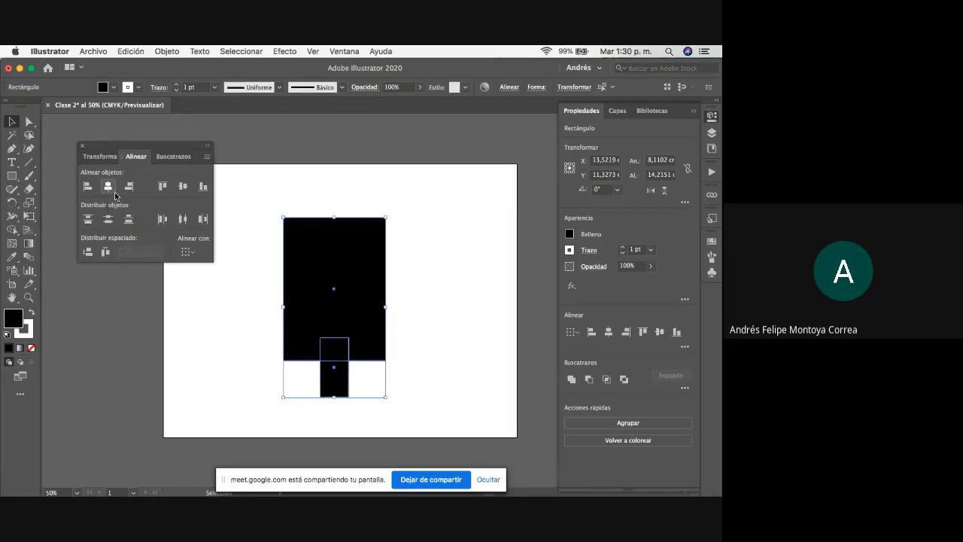
{"action": "left_click", "coordinate": [444, 290]}
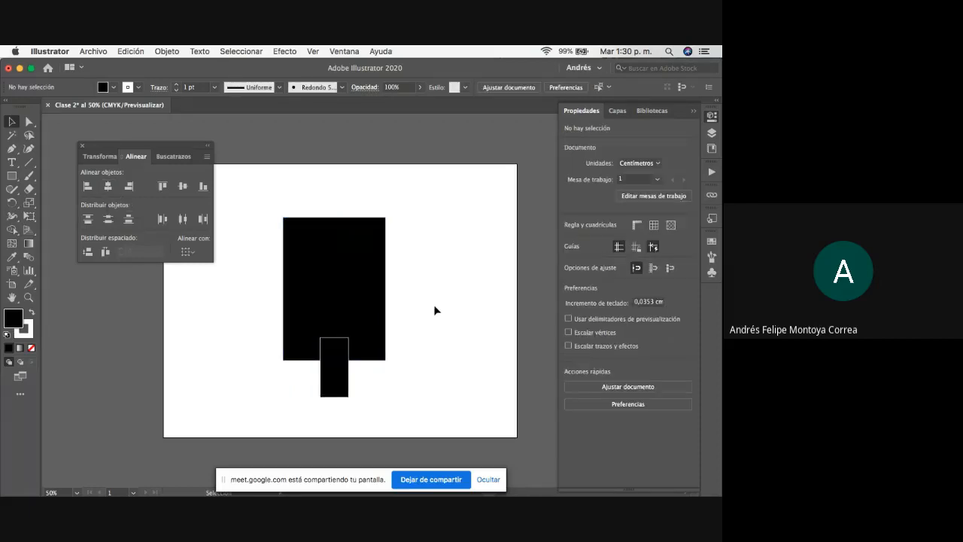
{"action": "left_click_drag", "start_coordinate": [179, 166], "coordinate": [176, 148]}
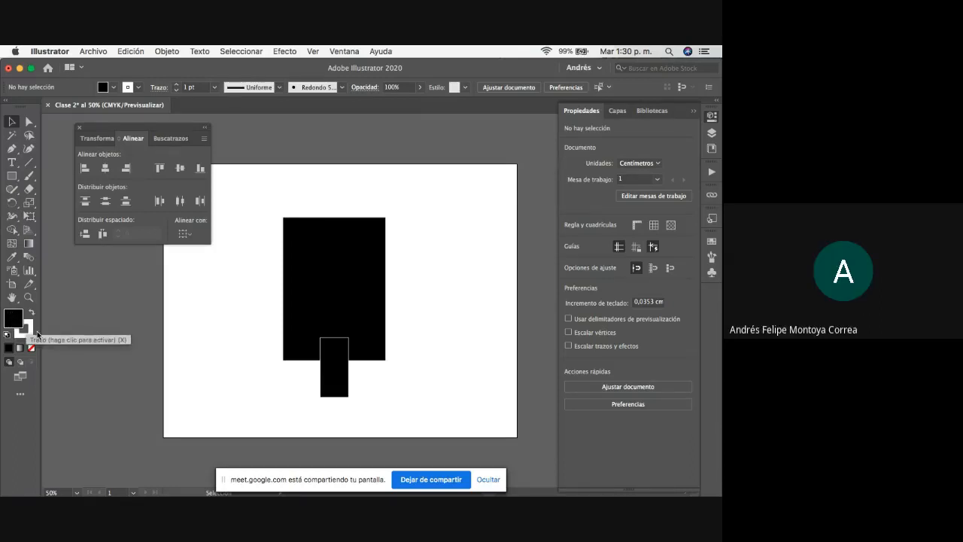
{"action": "key", "text": "ctrl+Up"}
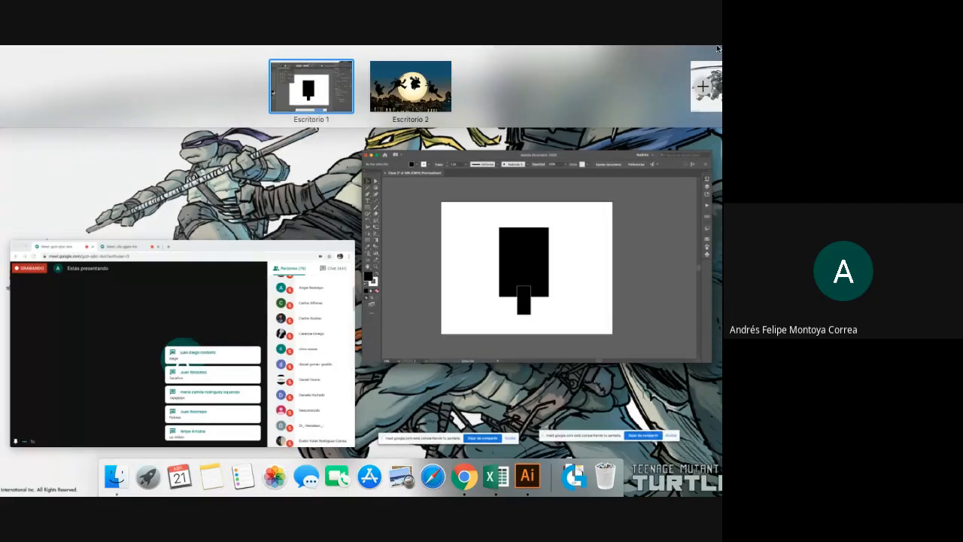
{"action": "key", "text": "ctrl+Up"}
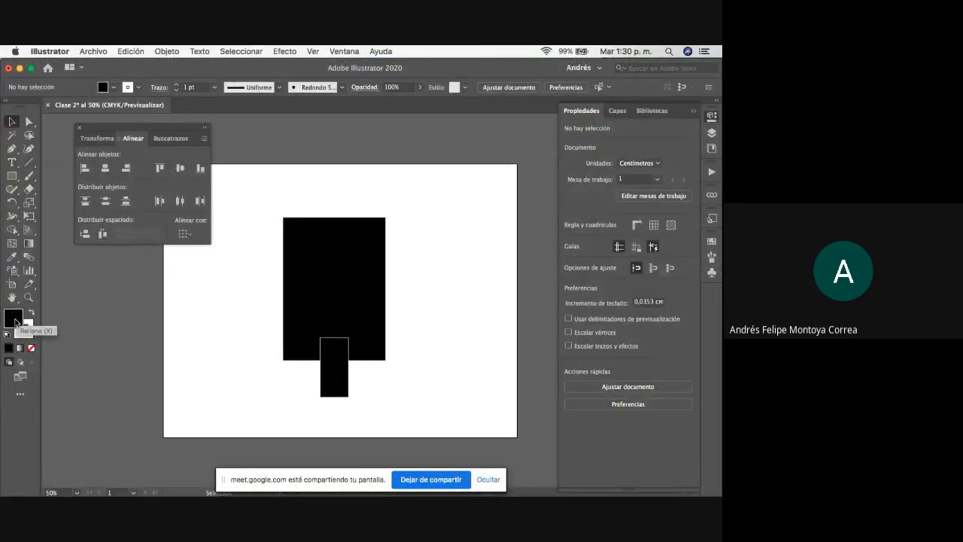
Colour the large rectangle's stroke light blue by setting cyan to 64%.
{"action": "left_click", "coordinate": [320, 248]}
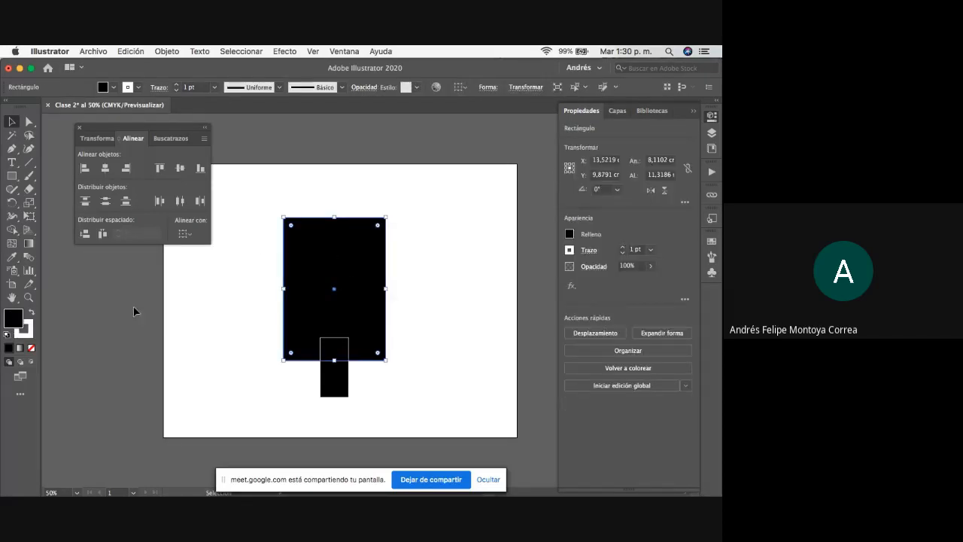
{"action": "left_click", "coordinate": [30, 330]}
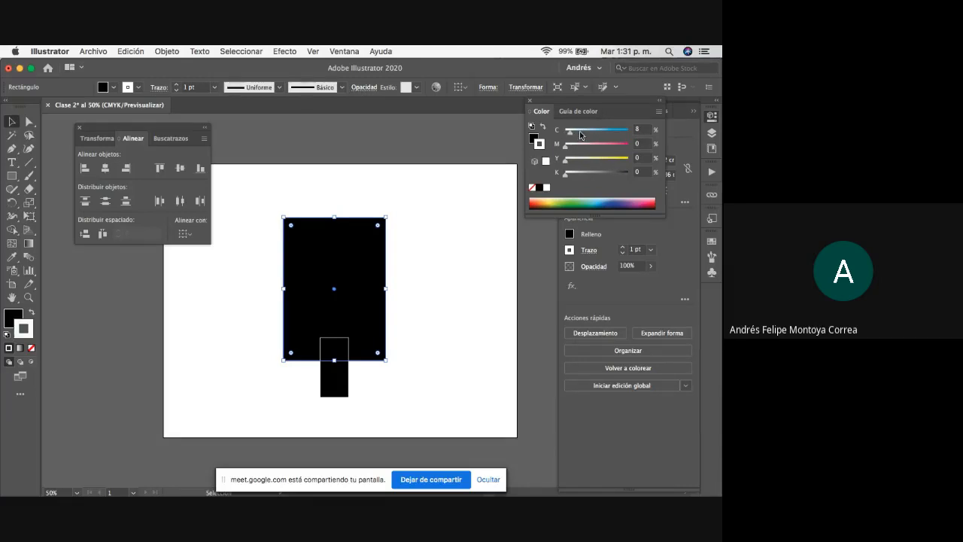
{"action": "left_click_drag", "start_coordinate": [566, 131], "coordinate": [606, 131]}
{"action": "left_click", "coordinate": [482, 244]}
Set the large rectangle's stroke weight to 7 pt.
{"action": "left_click", "coordinate": [369, 252]}
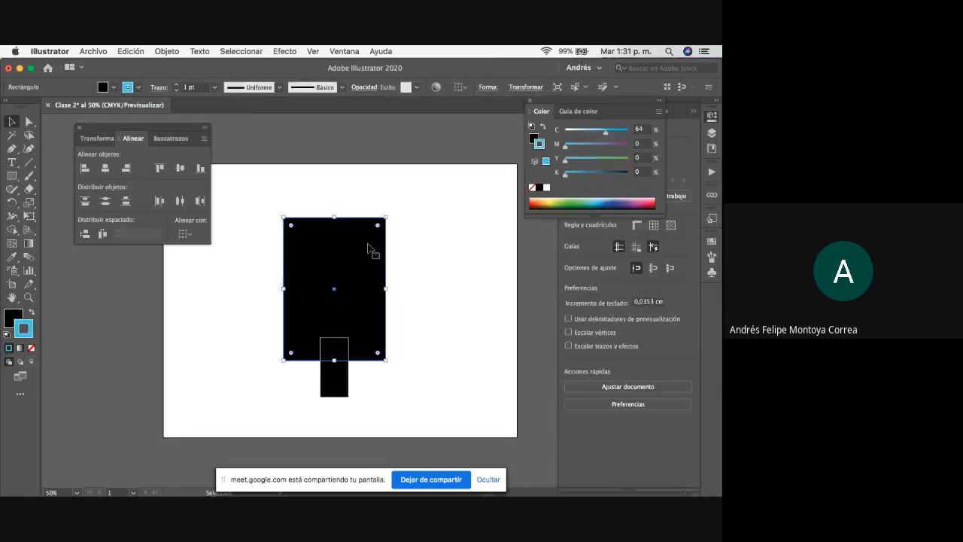
{"action": "left_click", "coordinate": [622, 247]}
{"action": "left_click", "coordinate": [623, 246]}
{"action": "left_click", "coordinate": [622, 247]}
{"action": "left_click", "coordinate": [622, 247]}
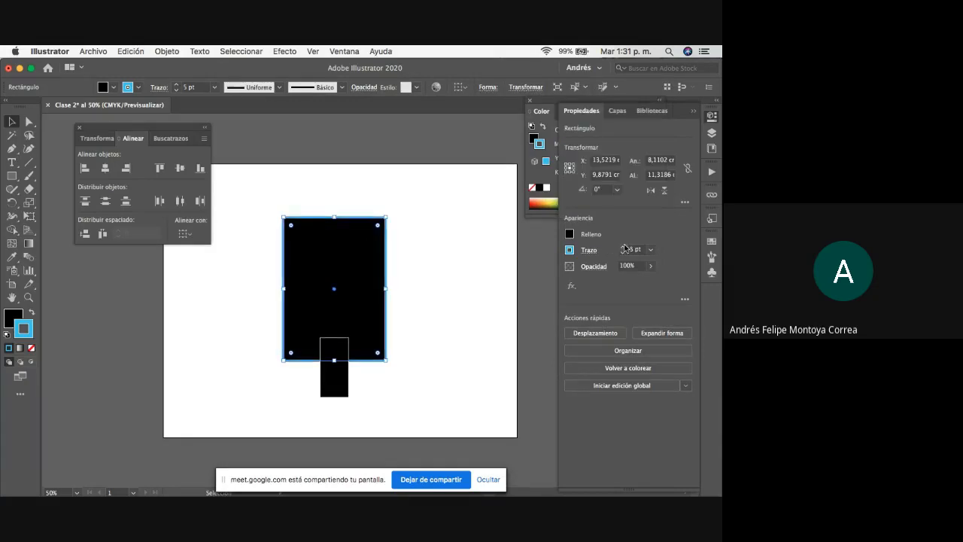
{"action": "left_click", "coordinate": [622, 247]}
{"action": "left_click", "coordinate": [622, 247]}
{"action": "left_click", "coordinate": [452, 274]}
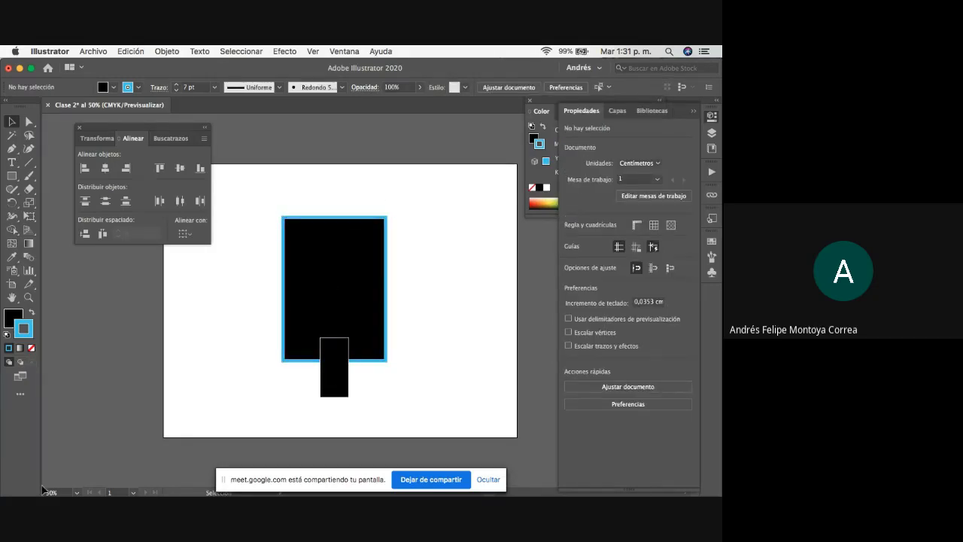
Toggle the active colour attribute between fill and stroke several times, ending with the fill active.
{"action": "left_click", "coordinate": [14, 317]}
{"action": "left_click", "coordinate": [30, 323]}
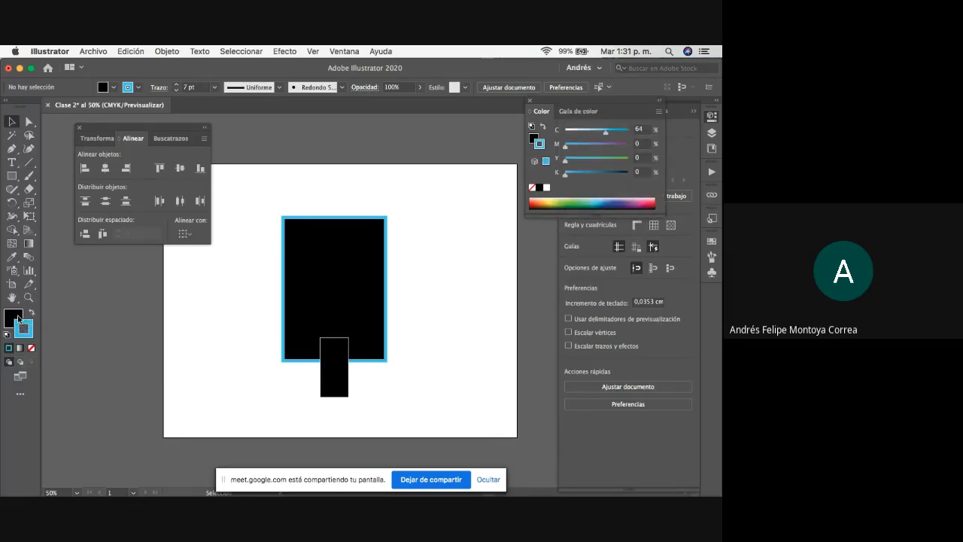
{"action": "left_click", "coordinate": [17, 316]}
{"action": "key", "text": "x"}
{"action": "key", "text": "x"}
{"action": "key", "text": "x"}
{"action": "key", "text": "x"}
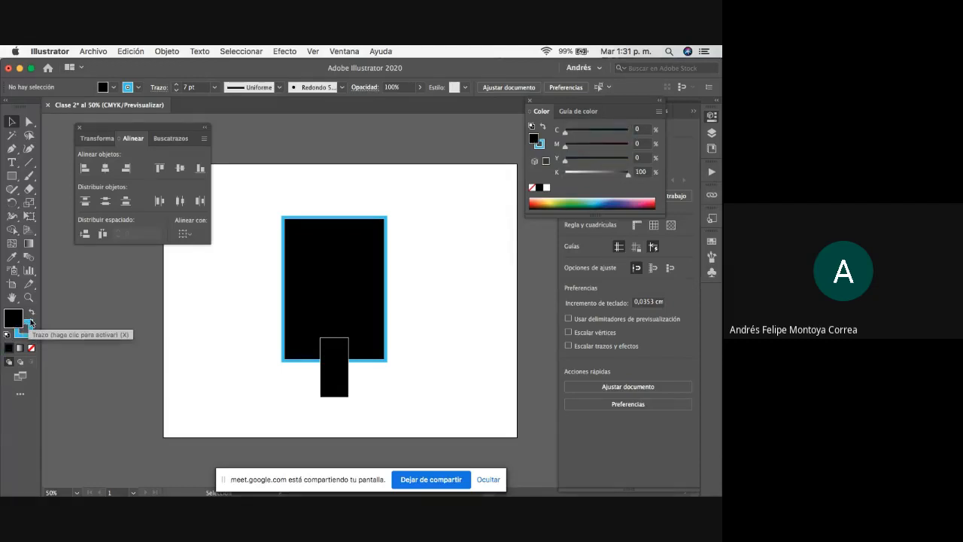
Remove the stroke from the large rectangle by setting it to none.
{"action": "left_click", "coordinate": [30, 324]}
{"action": "left_click", "coordinate": [15, 319]}
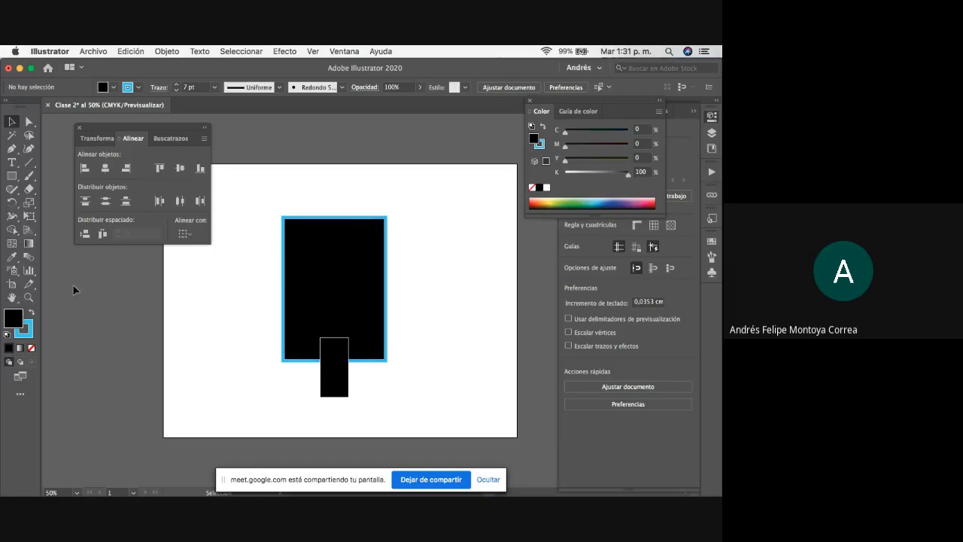
{"action": "left_click", "coordinate": [321, 275]}
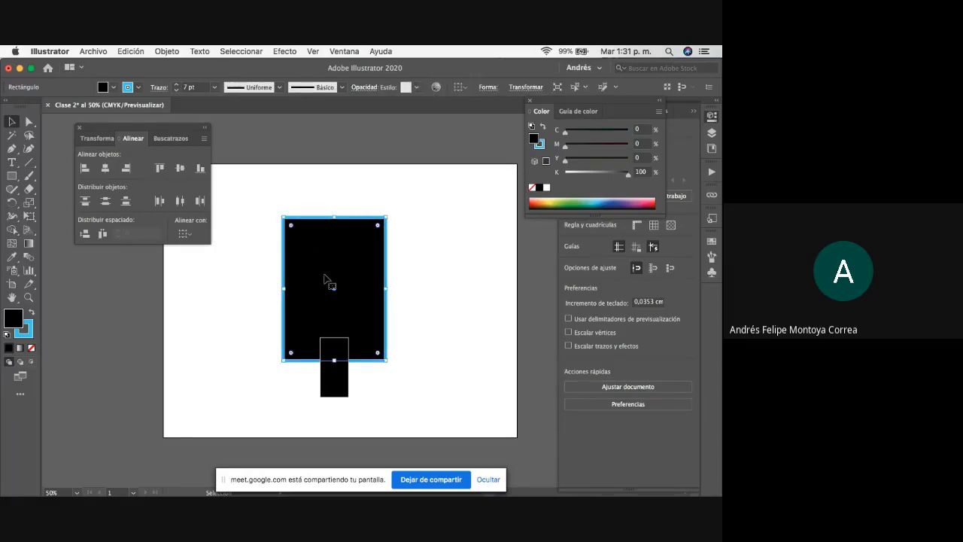
{"action": "left_click", "coordinate": [25, 329]}
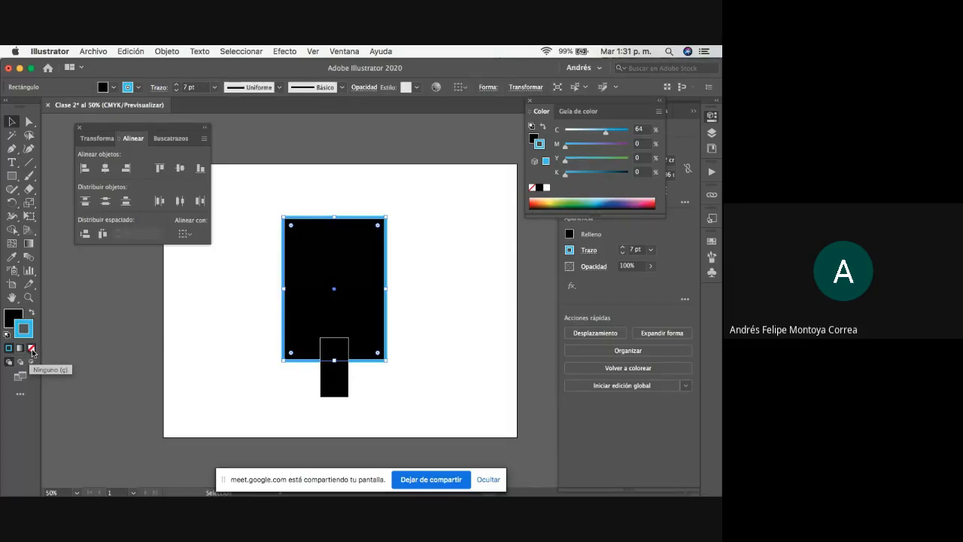
{"action": "left_click", "coordinate": [33, 350]}
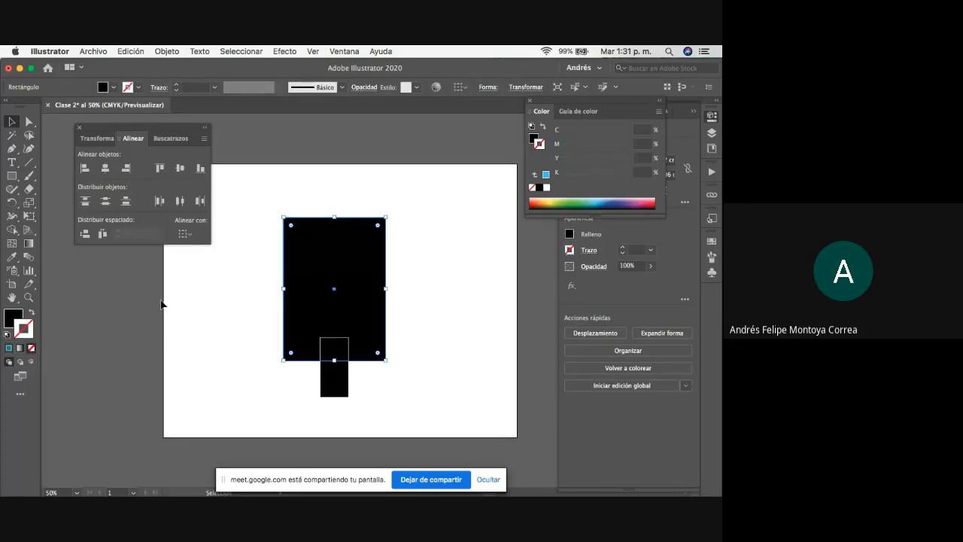
{"action": "left_click", "coordinate": [267, 271]}
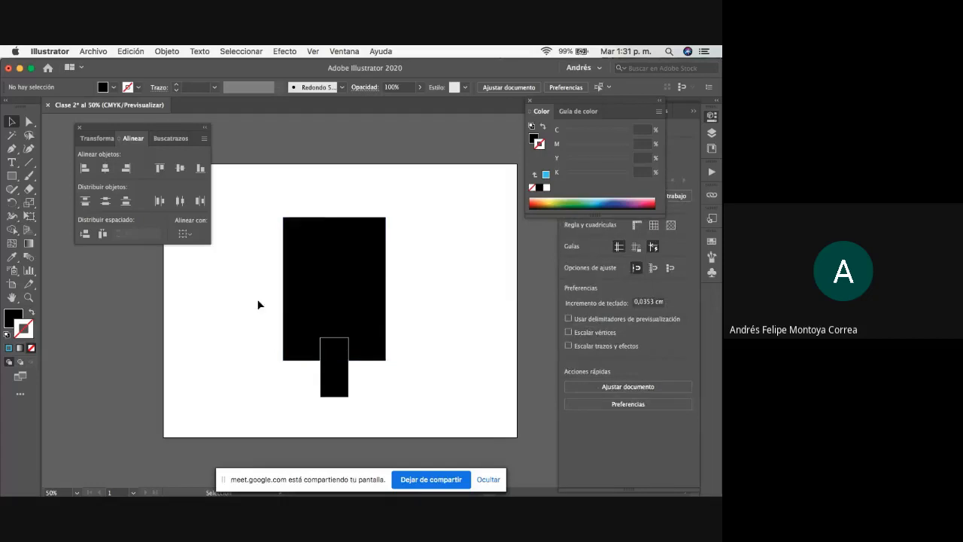
Fill the large rectangle with bright blue, hex 1ABCE2, using the colour picker.
{"action": "left_click", "coordinate": [24, 322]}
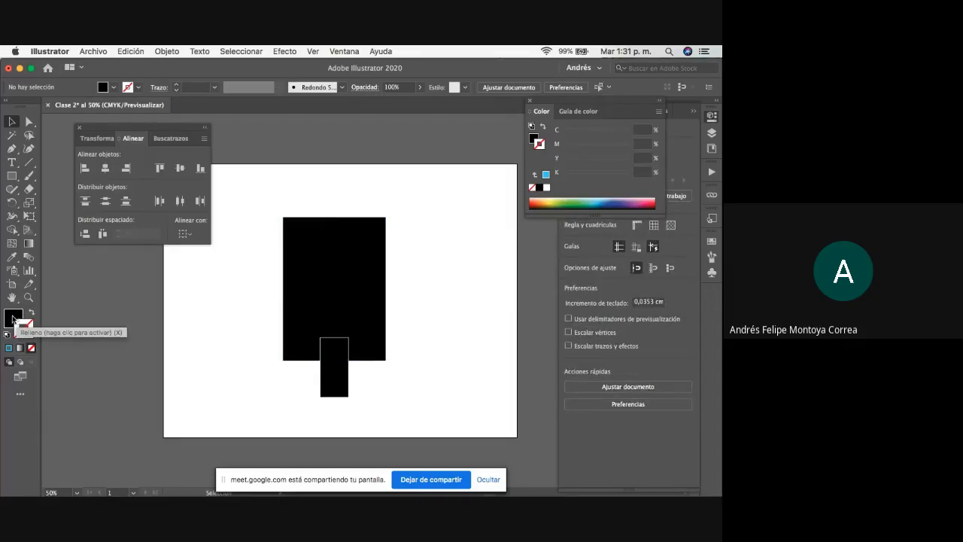
{"action": "key", "text": "x"}
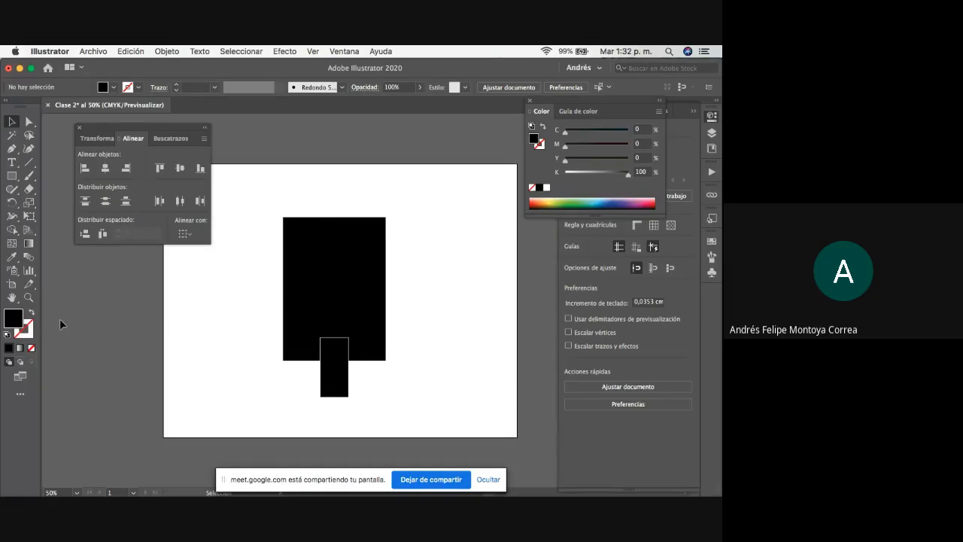
{"action": "left_click", "coordinate": [340, 280]}
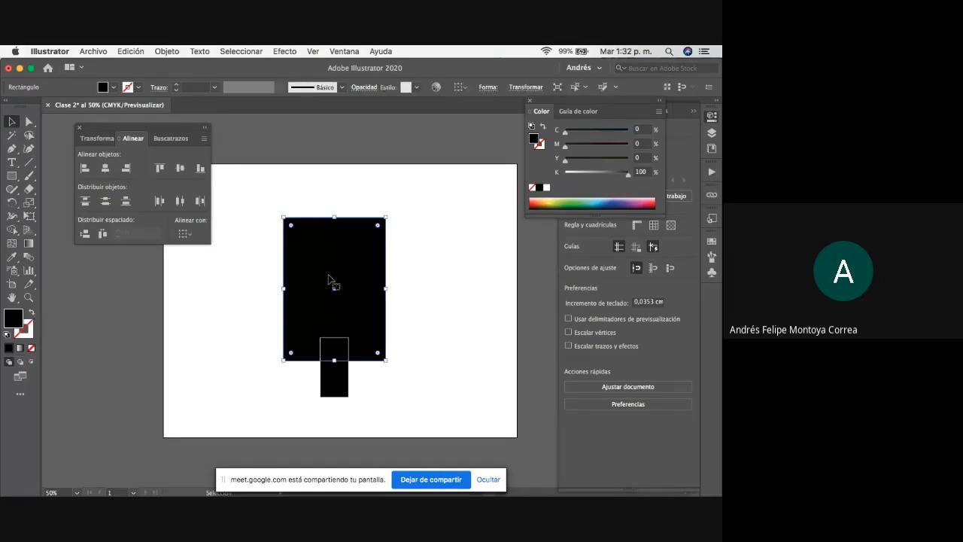
{"action": "double_click", "coordinate": [16, 320]}
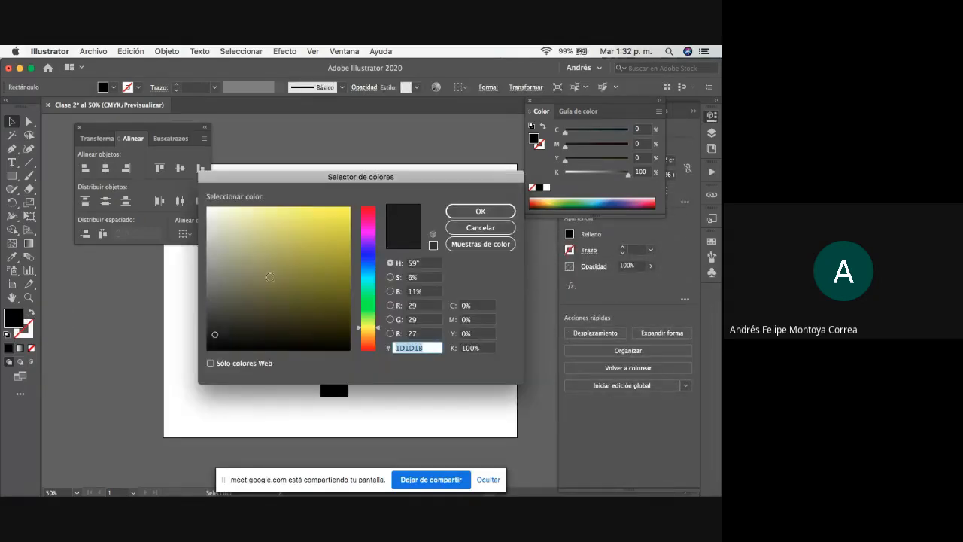
{"action": "left_click", "coordinate": [481, 228]}
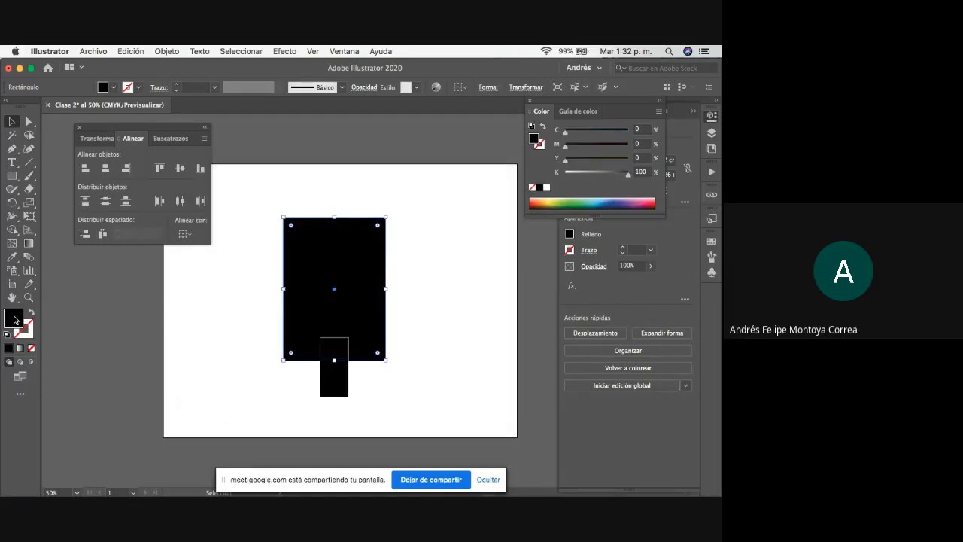
{"action": "double_click", "coordinate": [16, 321]}
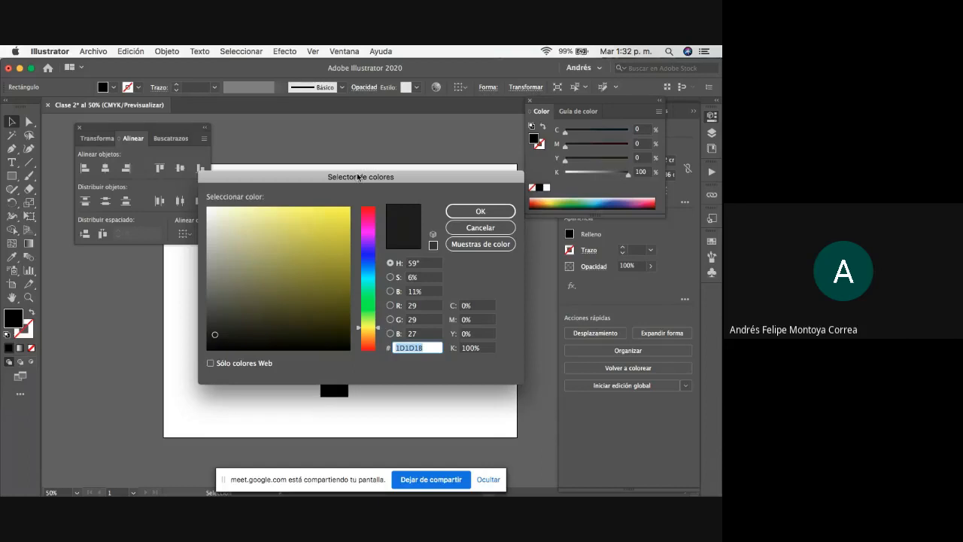
{"action": "left_click_drag", "start_coordinate": [359, 177], "coordinate": [356, 177]}
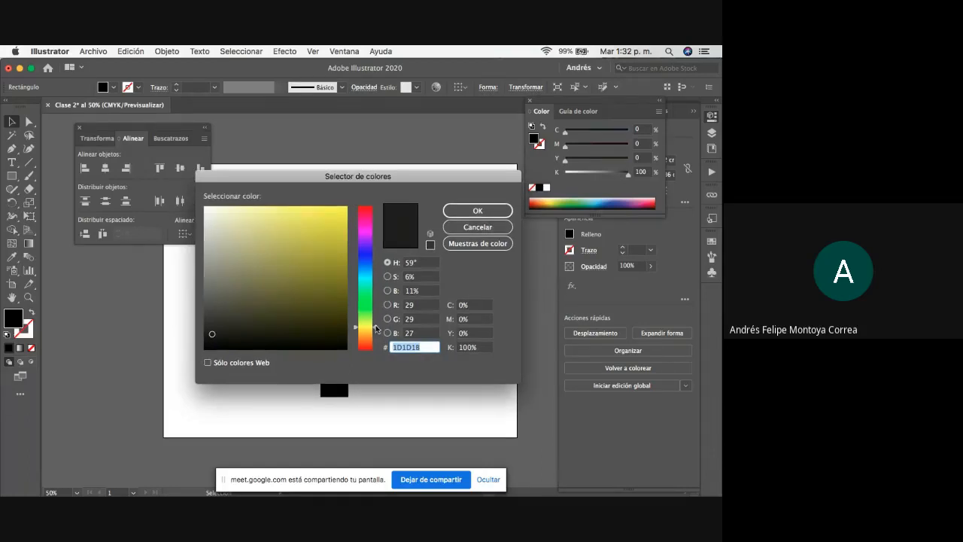
{"action": "left_click_drag", "start_coordinate": [376, 334], "coordinate": [375, 277]}
{"action": "mouse_move", "coordinate": [322, 267]}
{"action": "left_mouse_down"}
{"action": "mouse_move", "coordinate": [337, 230]}
{"action": "mouse_move", "coordinate": [325, 234]}
{"action": "left_mouse_up"}
{"action": "left_click_drag", "start_coordinate": [376, 278], "coordinate": [376, 273]}
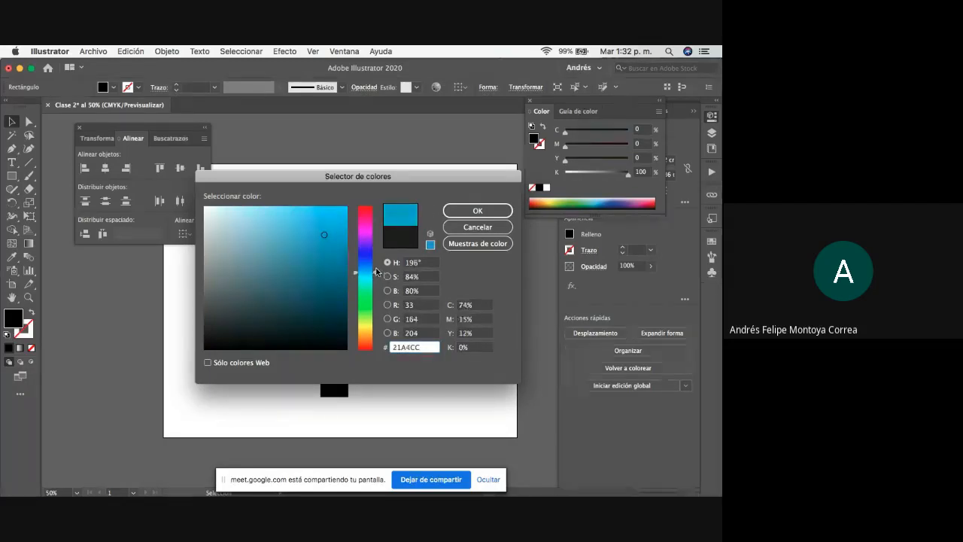
{"action": "left_click", "coordinate": [330, 230]}
{"action": "left_click", "coordinate": [330, 229]}
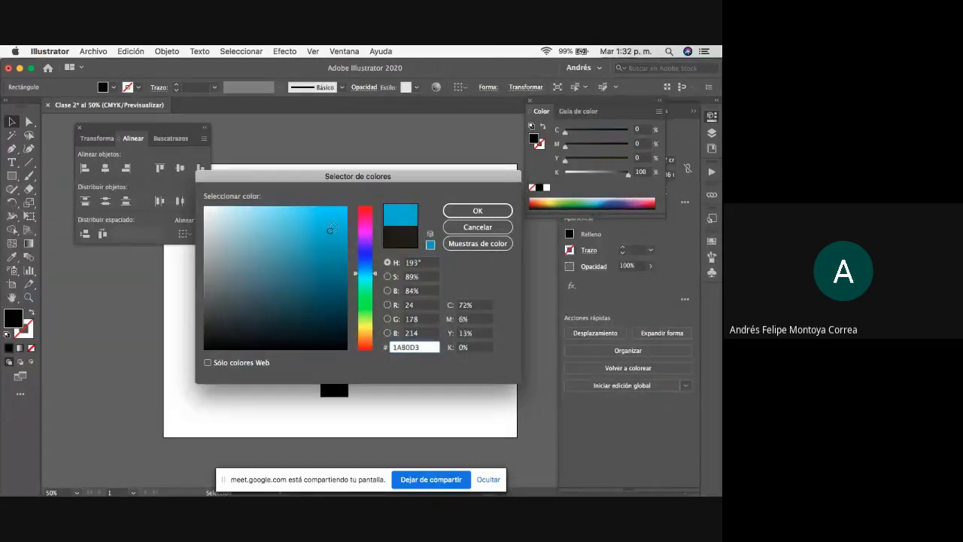
{"action": "left_click", "coordinate": [331, 223]}
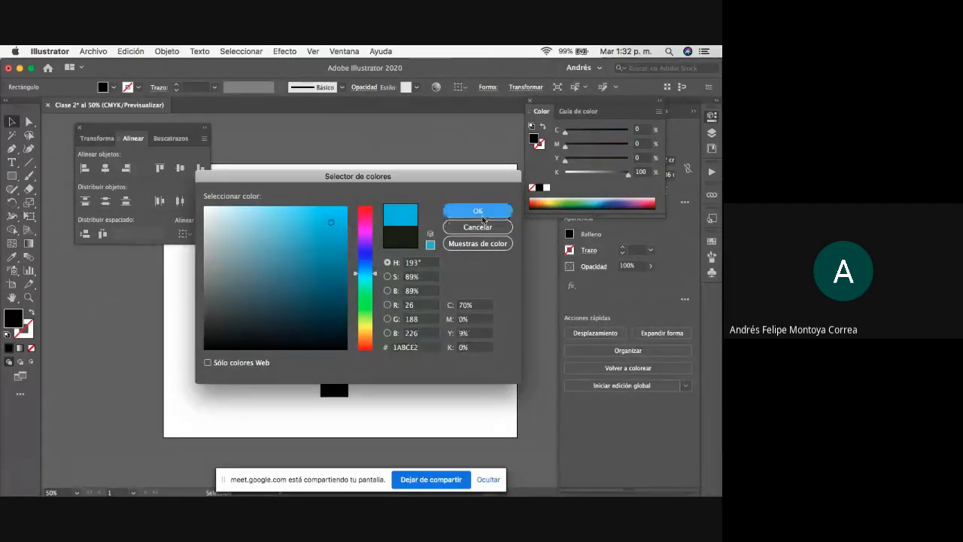
{"action": "left_click", "coordinate": [478, 211]}
{"action": "left_click", "coordinate": [452, 297]}
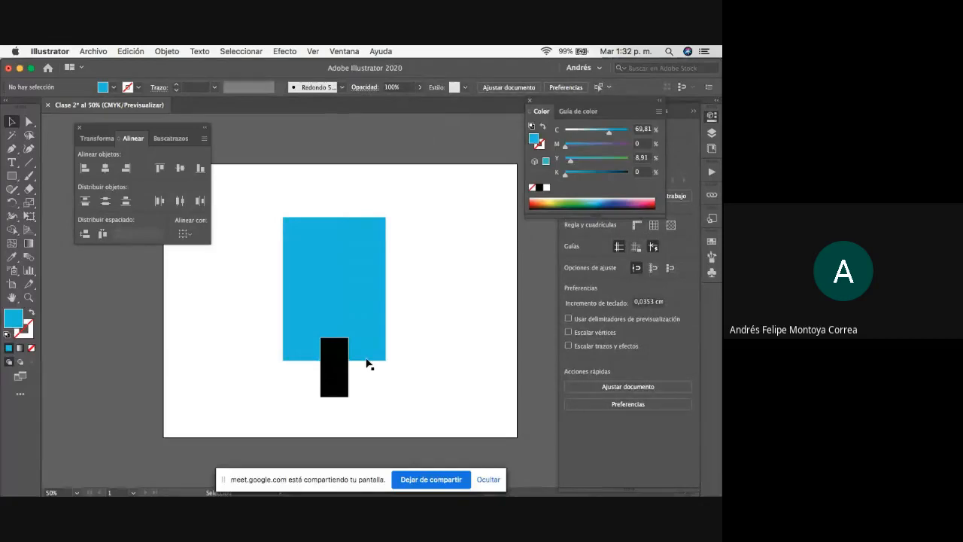
Move both rectangles together slightly up and to the right on the artboard.
{"action": "left_click", "coordinate": [342, 389]}
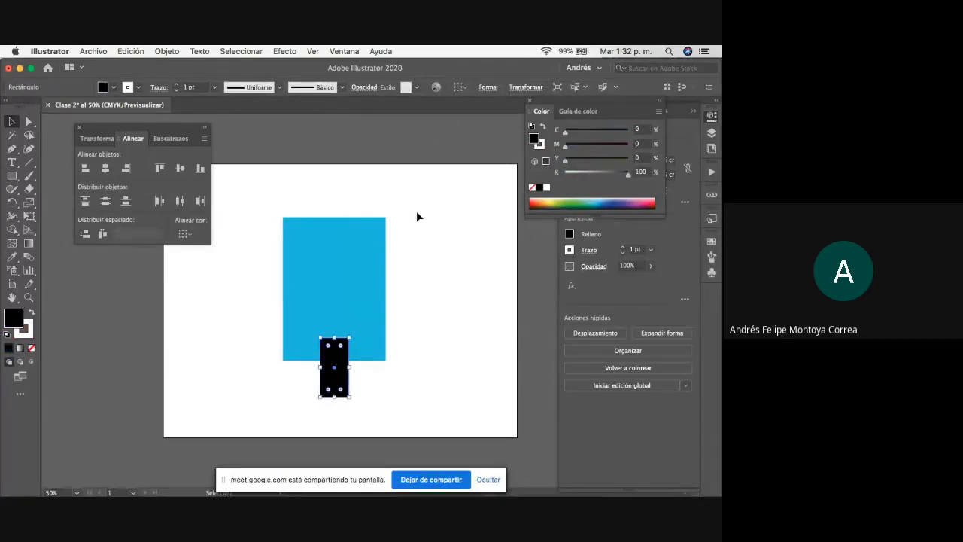
{"action": "mouse_move", "coordinate": [411, 218]}
{"action": "left_mouse_down"}
{"action": "mouse_move", "coordinate": [401, 263]}
{"action": "mouse_move", "coordinate": [336, 353]}
{"action": "mouse_move", "coordinate": [348, 365]}
{"action": "left_mouse_up"}
{"action": "left_click", "coordinate": [358, 355]}
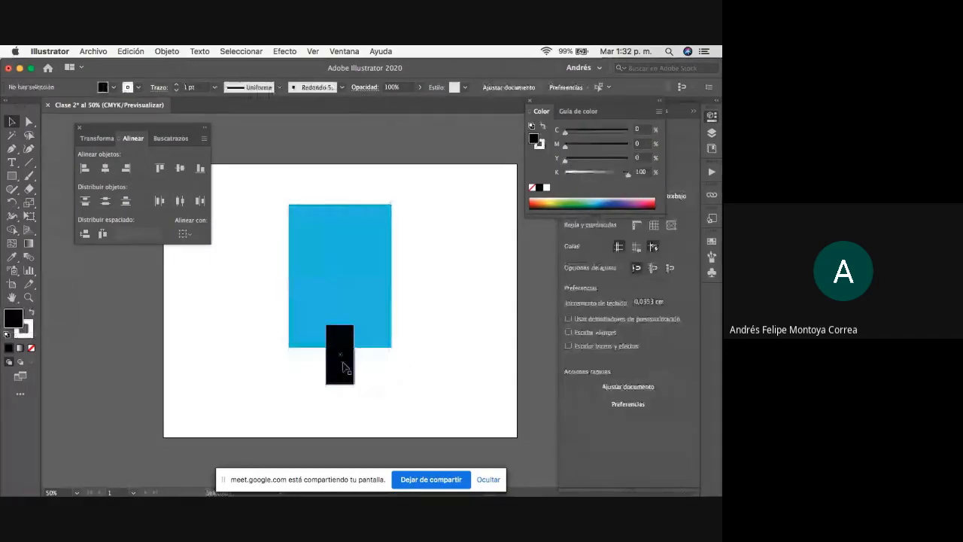
Inspect the small rectangle's white outline up close and remove it by setting the stroke to none.
{"action": "left_click", "coordinate": [343, 367]}
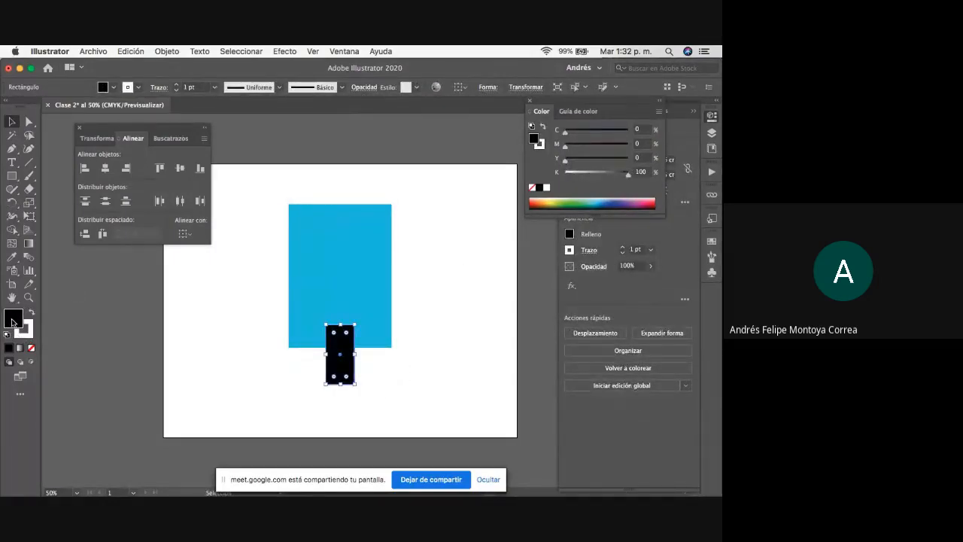
{"action": "left_click", "coordinate": [31, 336]}
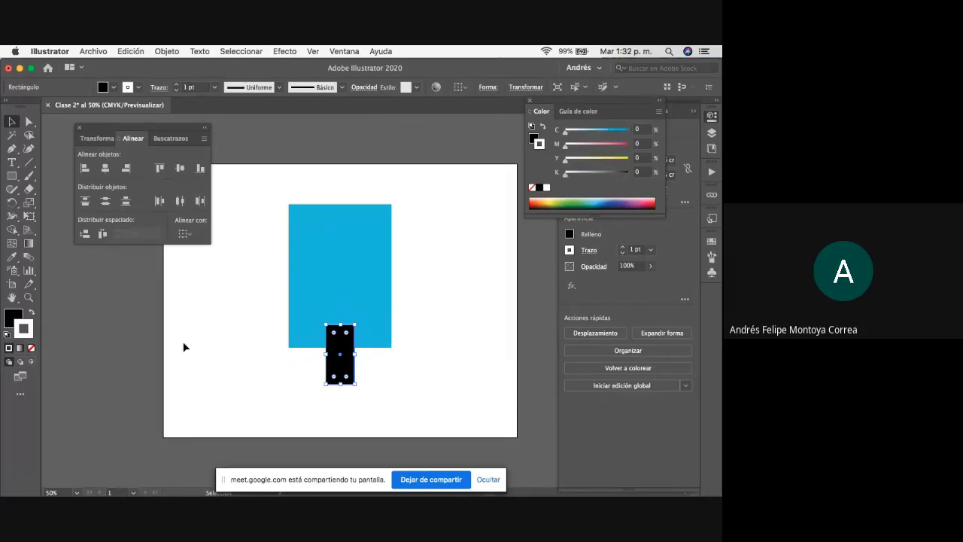
{"action": "left_click", "coordinate": [423, 354]}
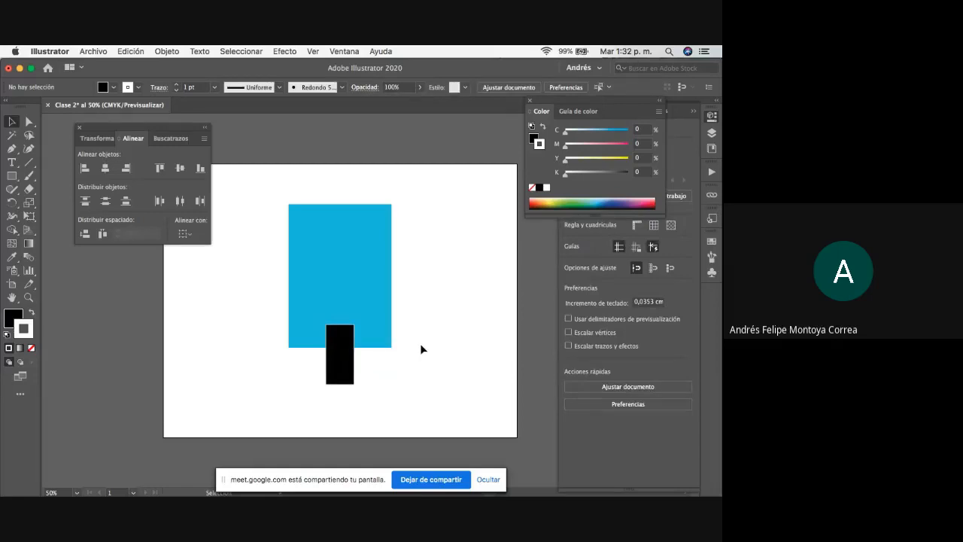
{"action": "key", "text": "z"}
{"action": "left_click_drag", "start_coordinate": [331, 318], "coordinate": [391, 358]}
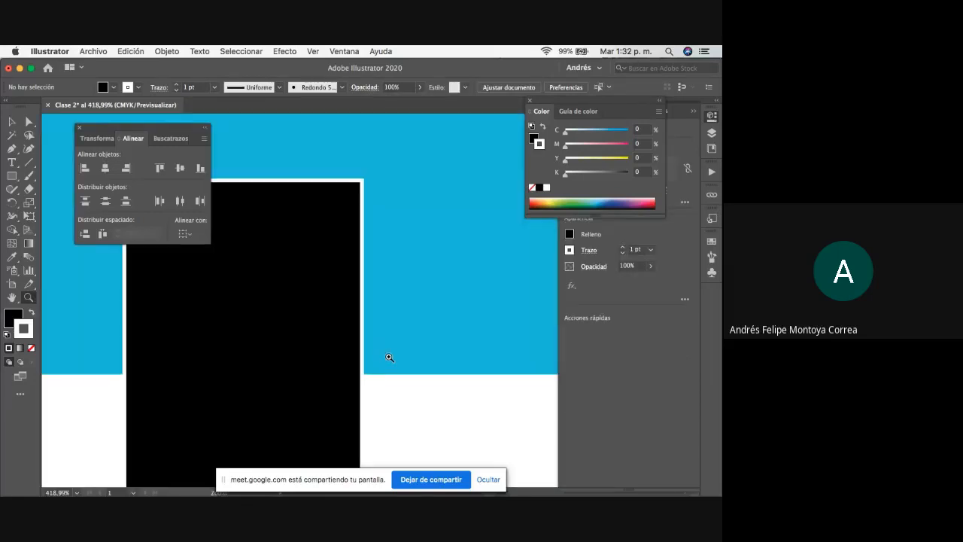
{"action": "key", "text": "super+0"}
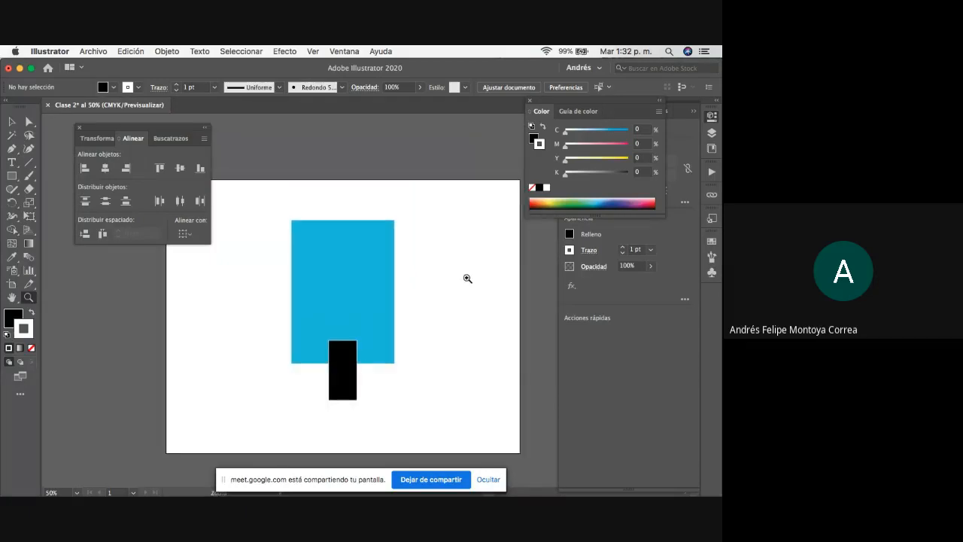
{"action": "key", "text": "v"}
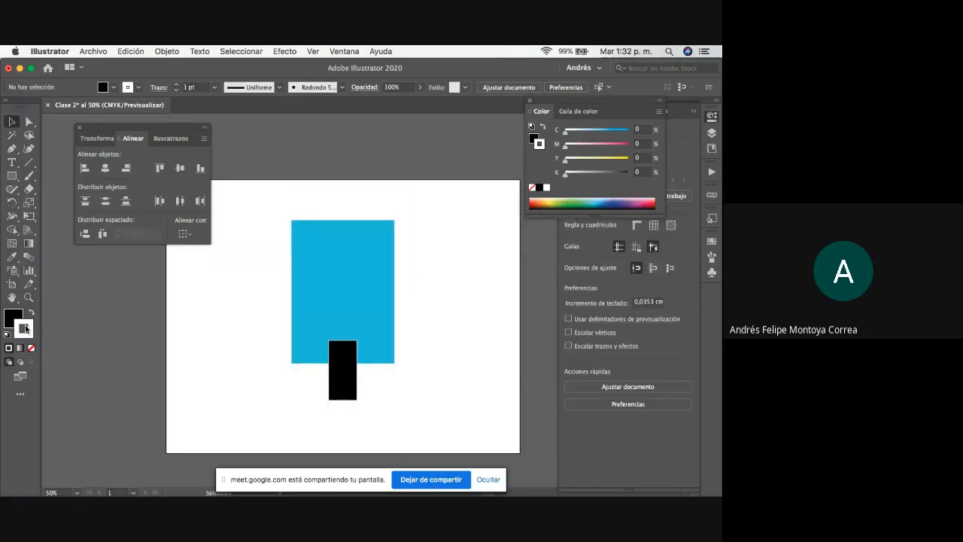
{"action": "left_click", "coordinate": [32, 348]}
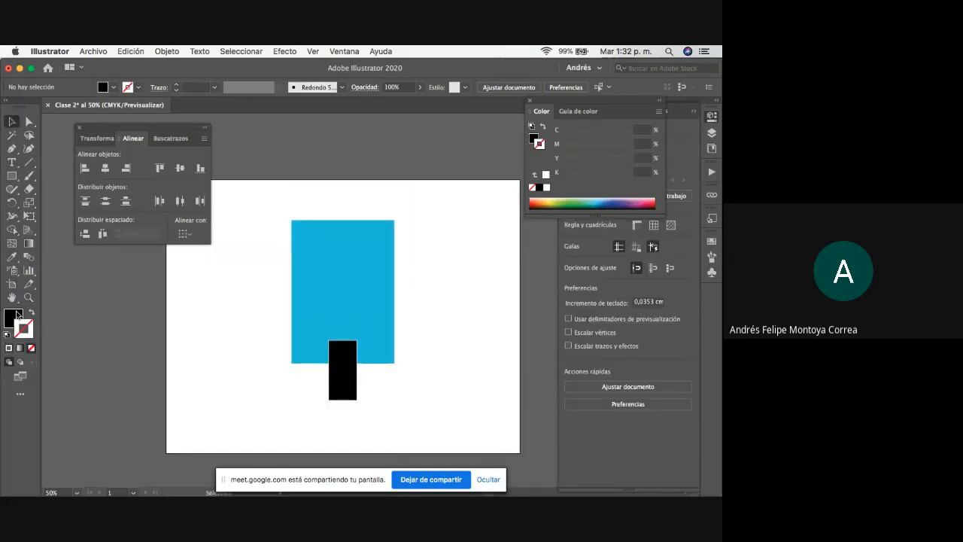
{"action": "left_click", "coordinate": [336, 388]}
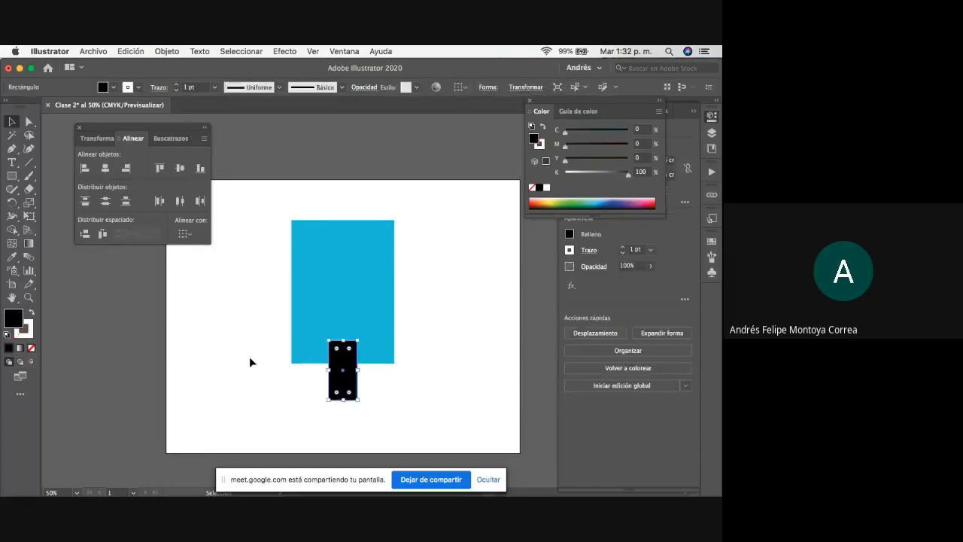
{"action": "left_click", "coordinate": [32, 348]}
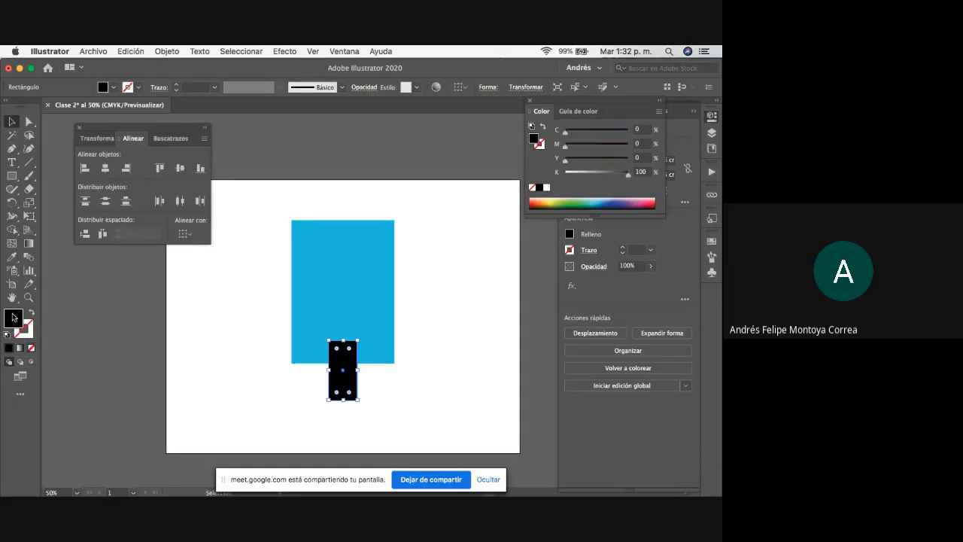
Fill the small rectangle with a wood-like light brown, hex B5781F, using the colour picker.
{"action": "double_click", "coordinate": [14, 322]}
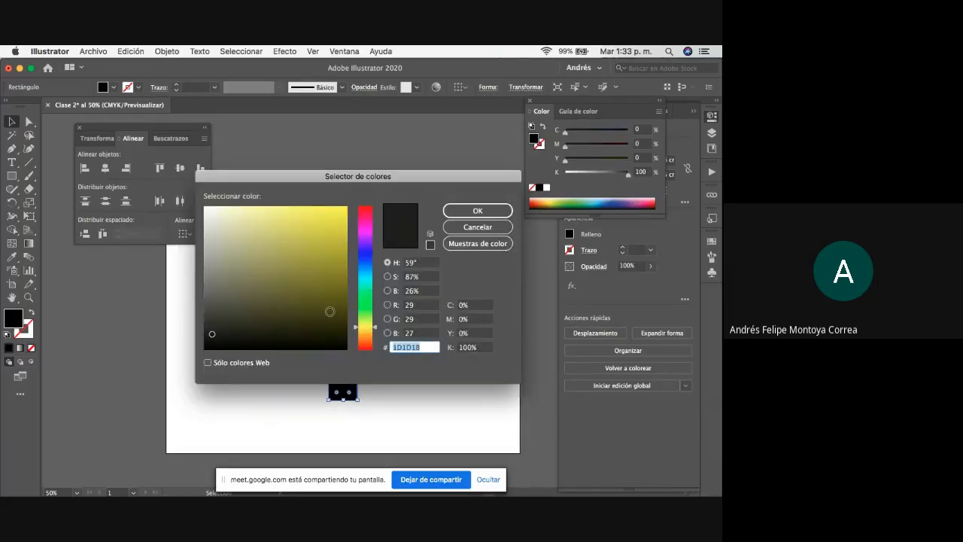
{"action": "left_click", "coordinate": [336, 304]}
{"action": "left_click", "coordinate": [376, 334]}
{"action": "left_click_drag", "start_coordinate": [376, 334], "coordinate": [376, 336]}
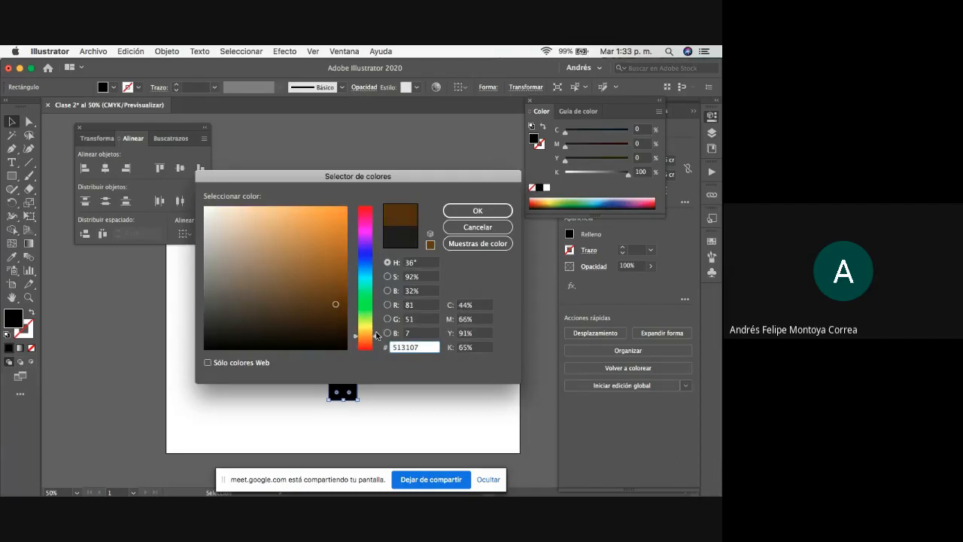
{"action": "mouse_move", "coordinate": [339, 303]}
{"action": "left_mouse_down"}
{"action": "mouse_move", "coordinate": [320, 285]}
{"action": "mouse_move", "coordinate": [322, 248]}
{"action": "left_mouse_up"}
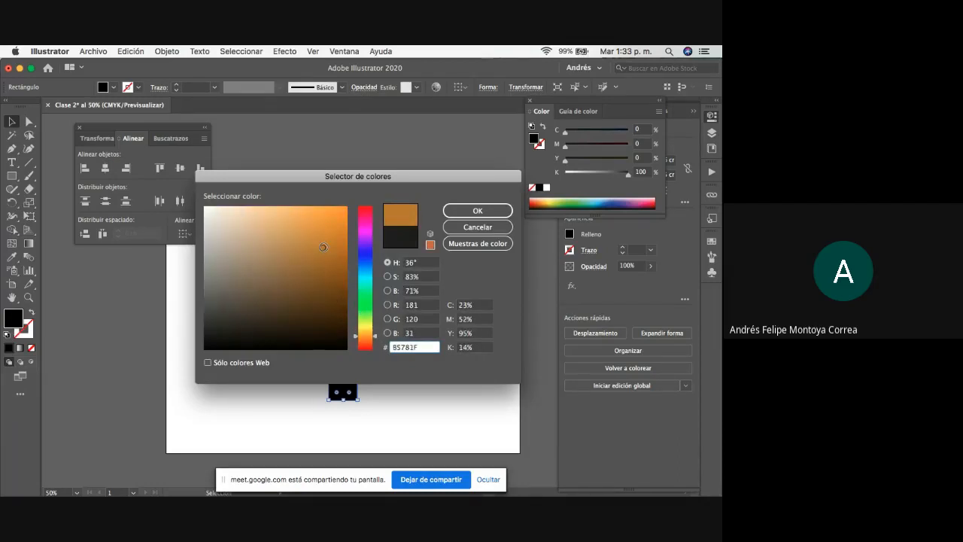
{"action": "left_click", "coordinate": [482, 211]}
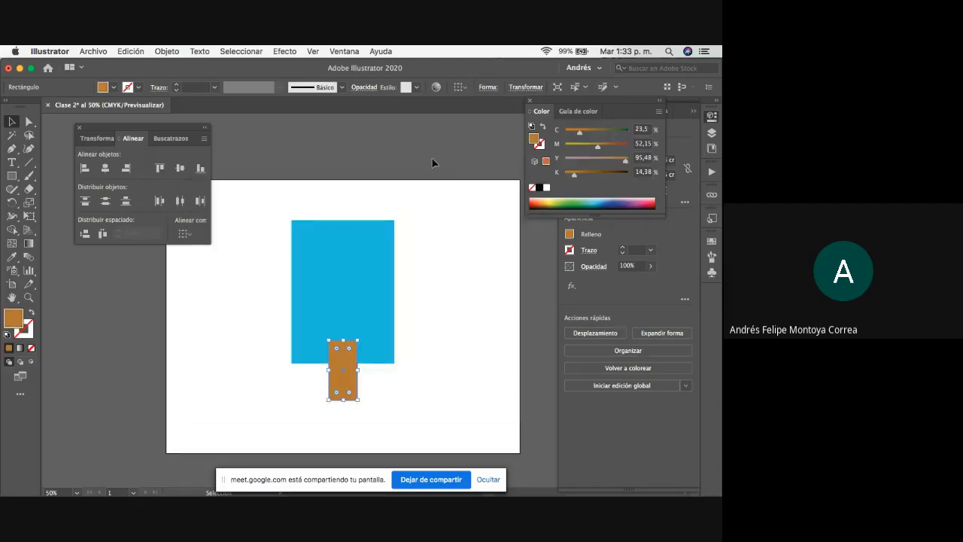
{"action": "left_click", "coordinate": [440, 334]}
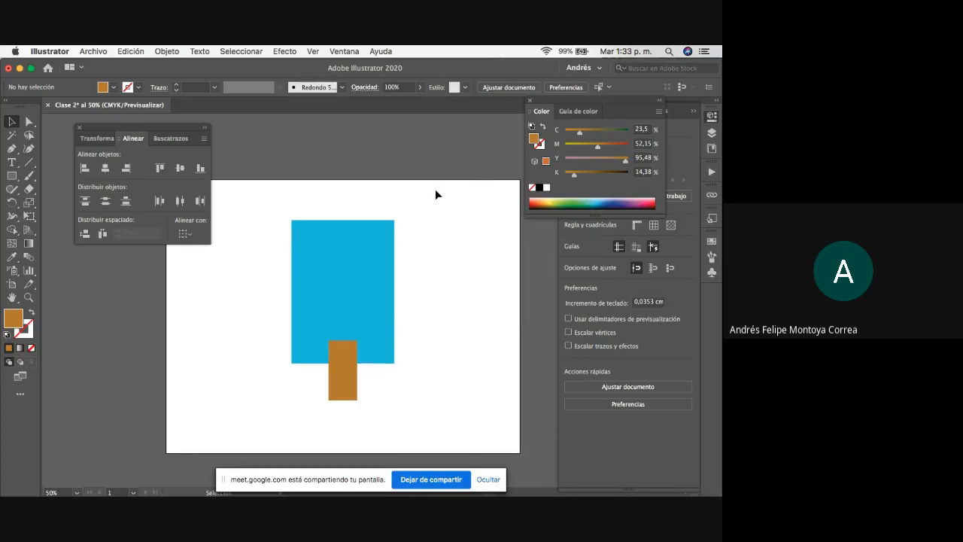
{"action": "left_click_drag", "start_coordinate": [429, 203], "coordinate": [271, 390]}
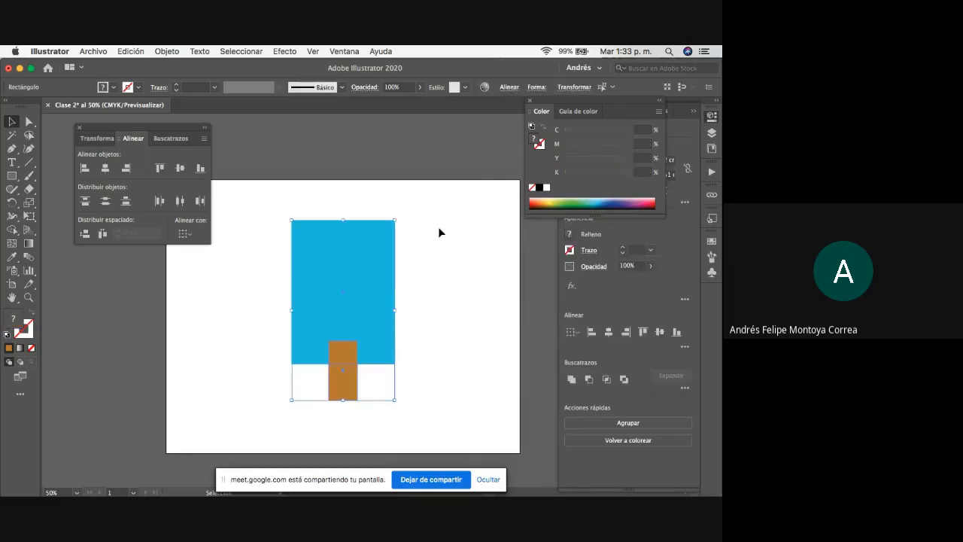
{"action": "left_click", "coordinate": [437, 231]}
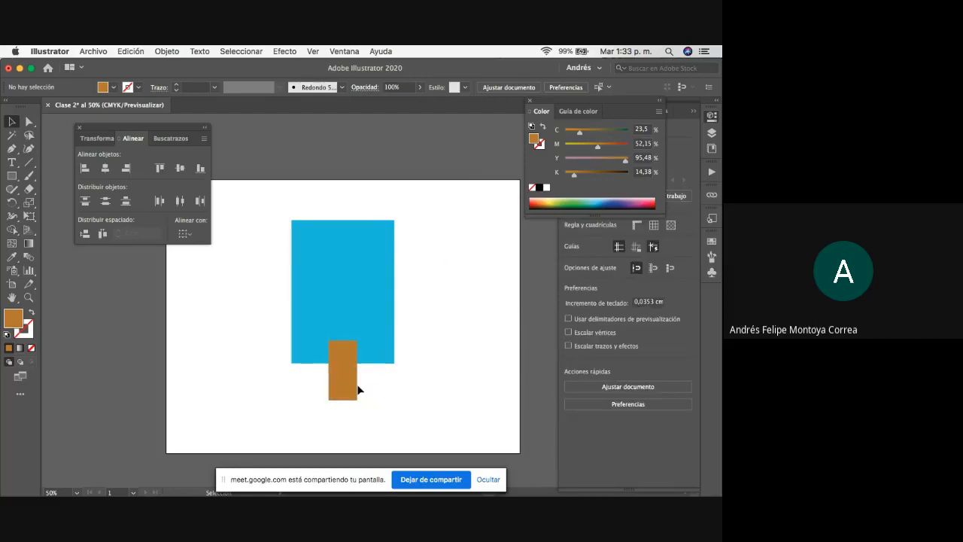
{"action": "left_click", "coordinate": [355, 292]}
{"action": "left_click", "coordinate": [444, 264]}
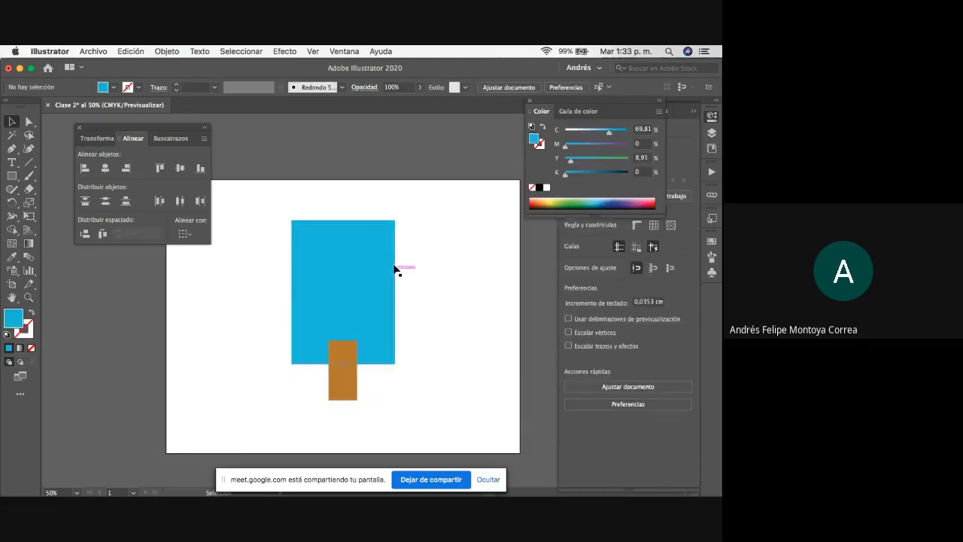
Round the corners of the blue rectangle, giving the two upper corners a larger radius than the two lower ones.
{"action": "left_click", "coordinate": [331, 256]}
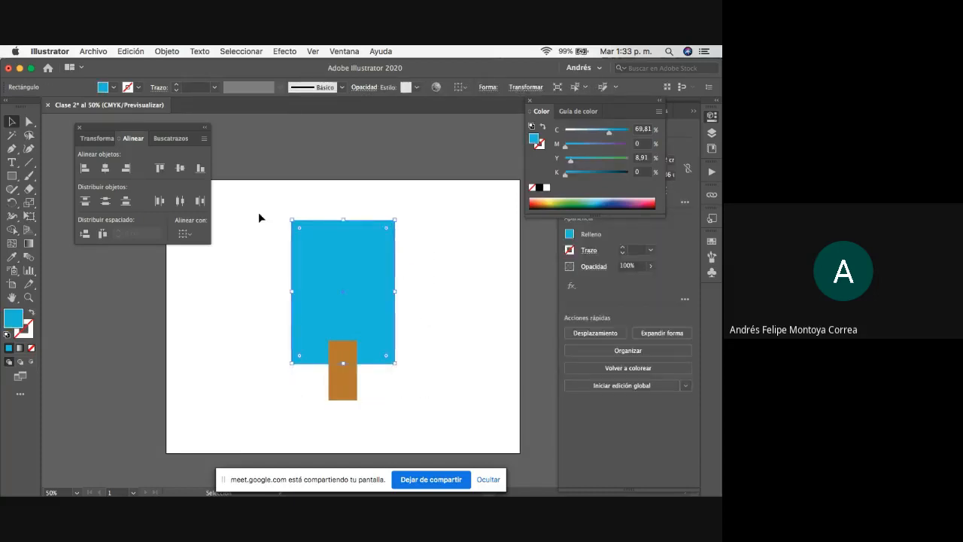
{"action": "left_click", "coordinate": [29, 121]}
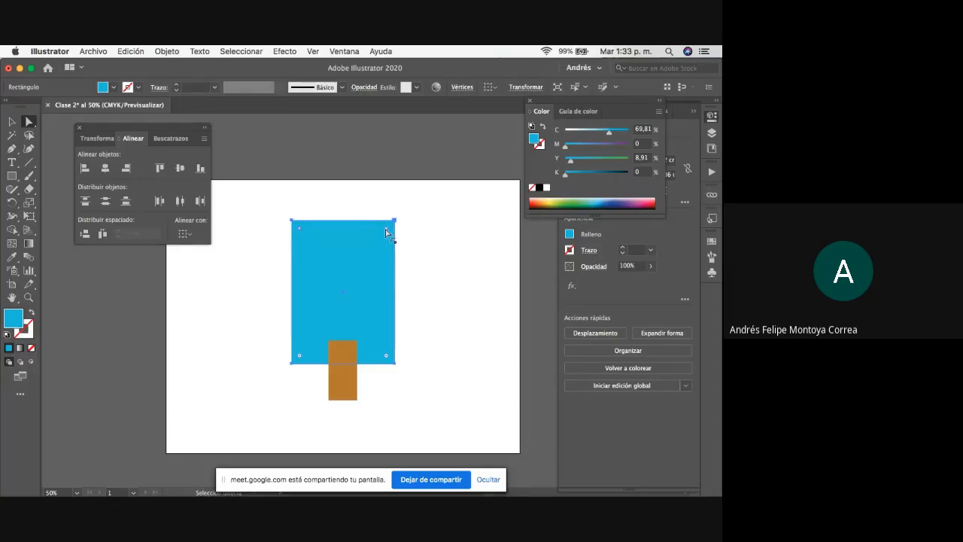
{"action": "left_click_drag", "start_coordinate": [386, 233], "coordinate": [373, 252]}
{"action": "left_click_drag", "start_coordinate": [299, 356], "coordinate": [304, 361]}
{"action": "key", "text": "super+z"}
{"action": "mouse_move", "coordinate": [390, 362]}
{"action": "left_mouse_down"}
{"action": "mouse_move", "coordinate": [382, 348]}
{"action": "mouse_move", "coordinate": [389, 353]}
{"action": "left_mouse_up"}
{"action": "key", "text": "v"}
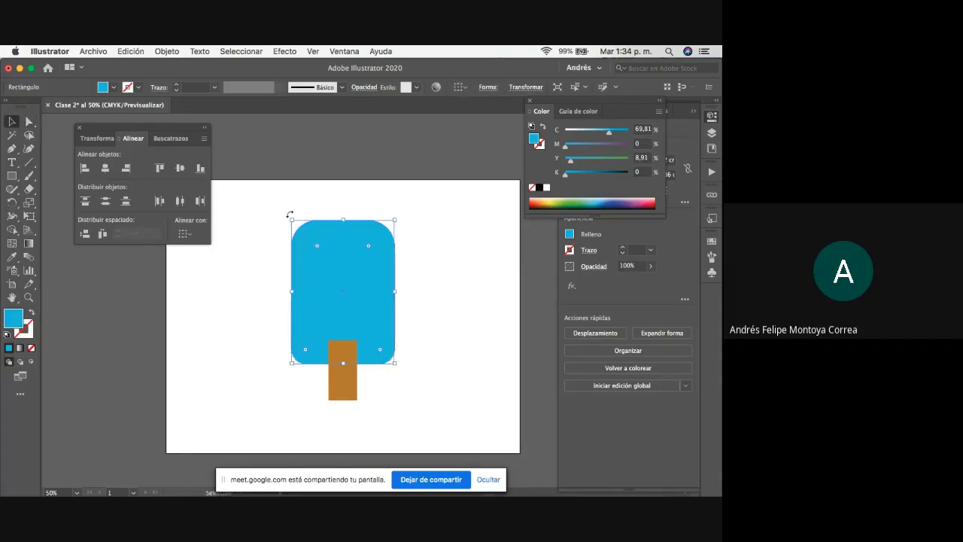
{"action": "left_click", "coordinate": [289, 216]}
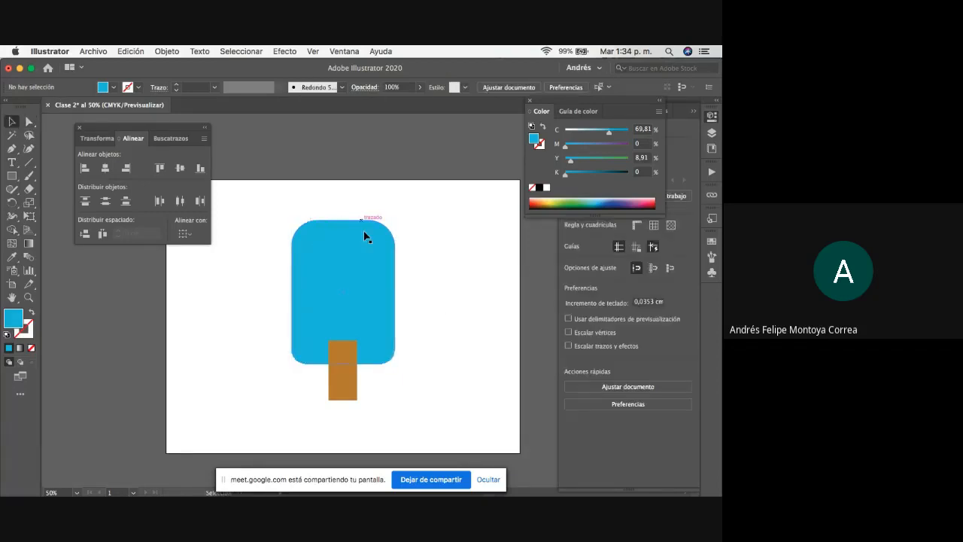
Round only the two lower corners of the brown stick, leaving its upper corners square.
{"action": "left_click", "coordinate": [340, 385]}
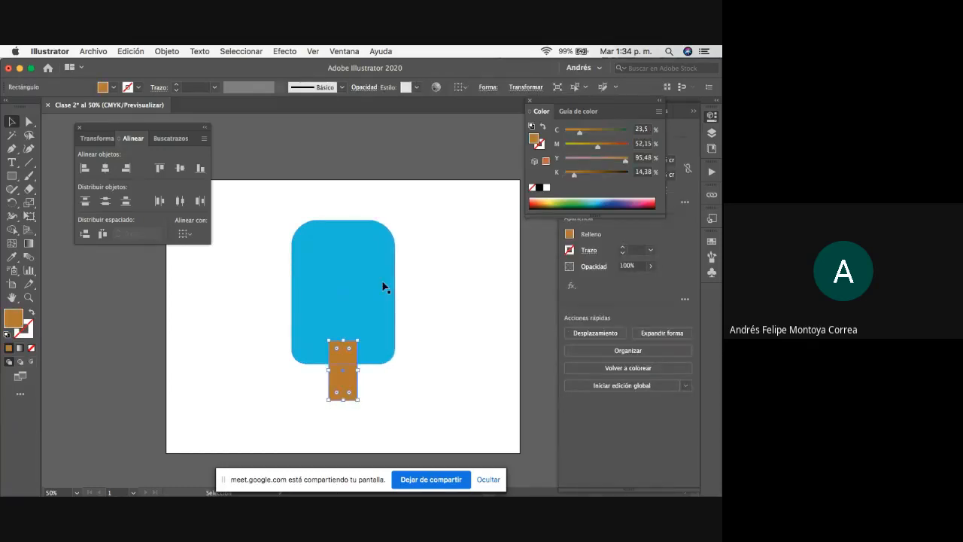
{"action": "left_click_drag", "start_coordinate": [270, 212], "coordinate": [407, 411]}
{"action": "left_click_drag", "start_coordinate": [491, 355], "coordinate": [473, 349]}
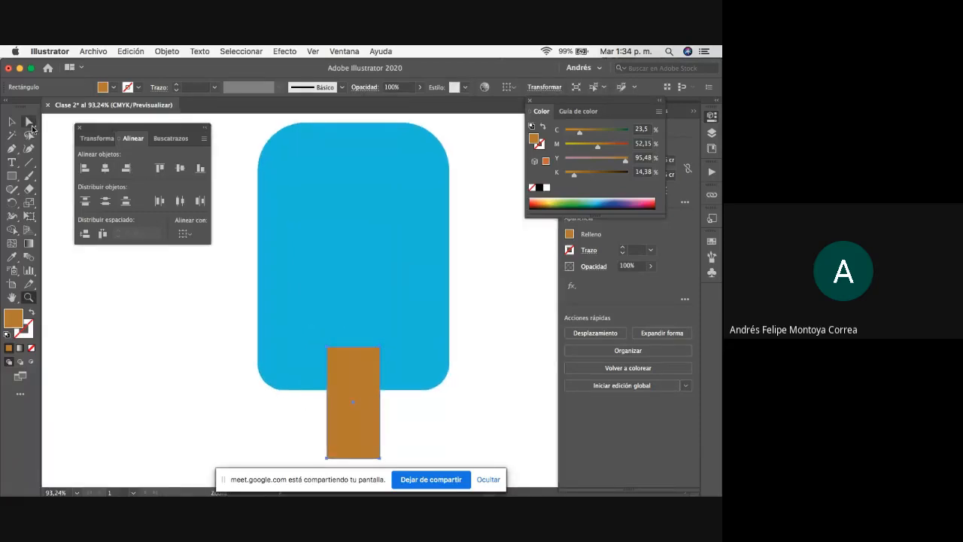
{"action": "left_click", "coordinate": [28, 123]}
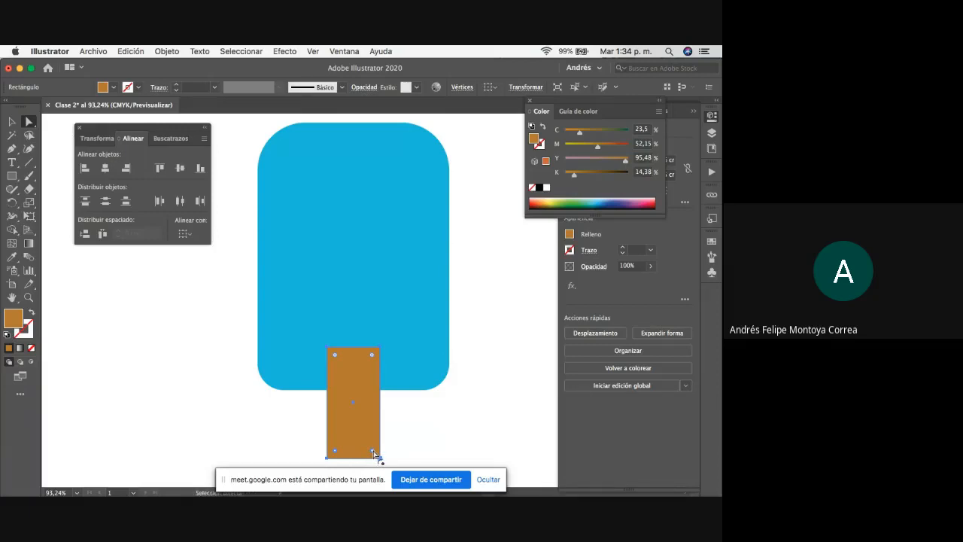
{"action": "left_click_drag", "start_coordinate": [373, 449], "coordinate": [369, 444]}
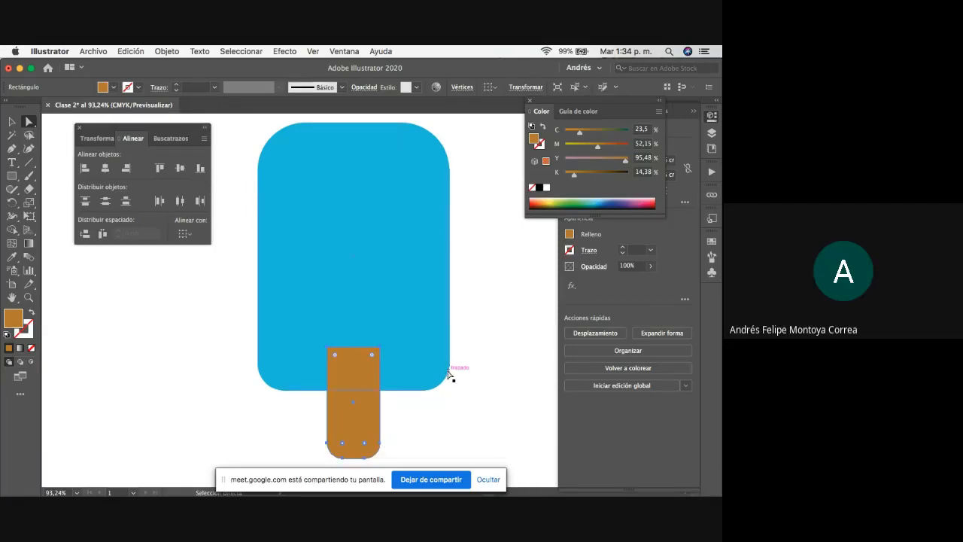
{"action": "key", "text": "v"}
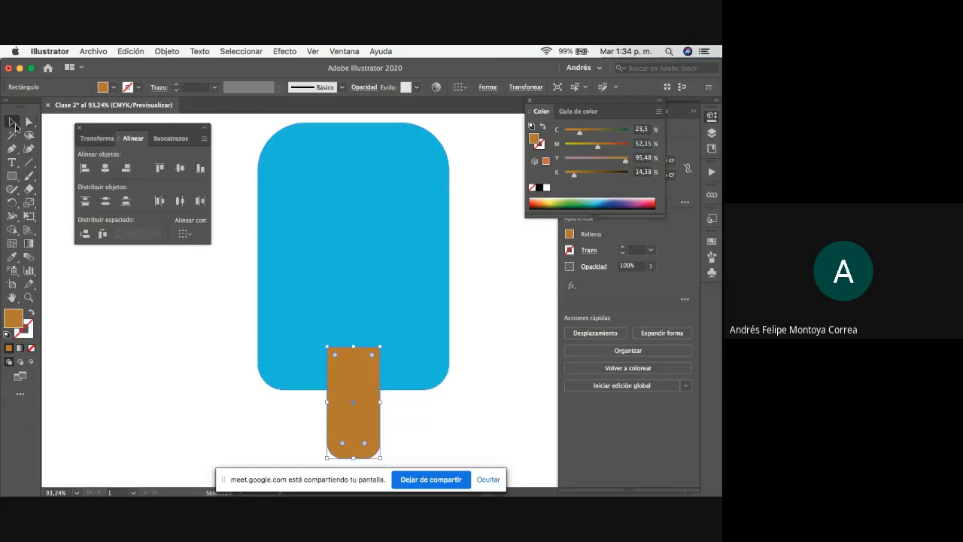
{"action": "left_click", "coordinate": [165, 374]}
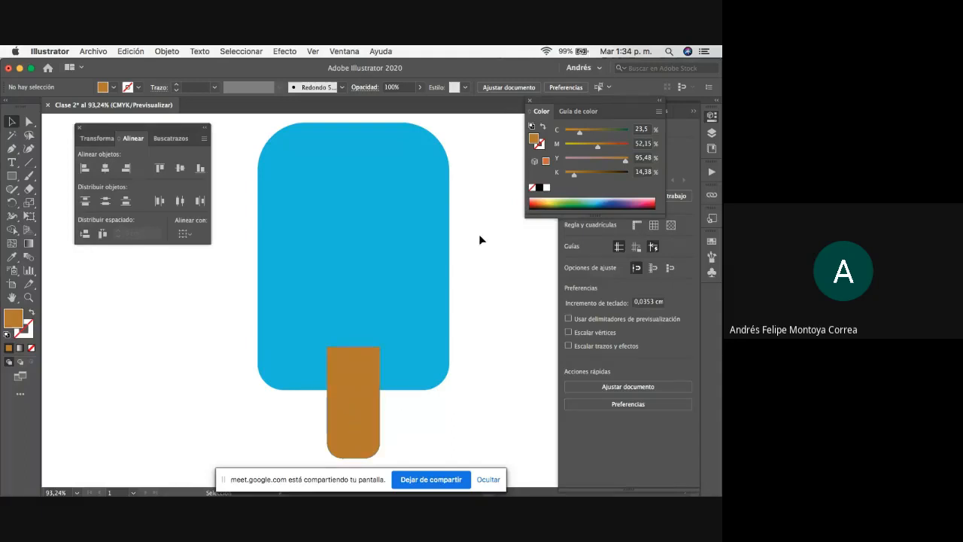
Send the brown stick to the back, behind the blue popsicle body.
{"action": "left_click_drag", "start_coordinate": [479, 234], "coordinate": [265, 408]}
{"action": "left_click", "coordinate": [491, 286]}
{"action": "left_click", "coordinate": [365, 426]}
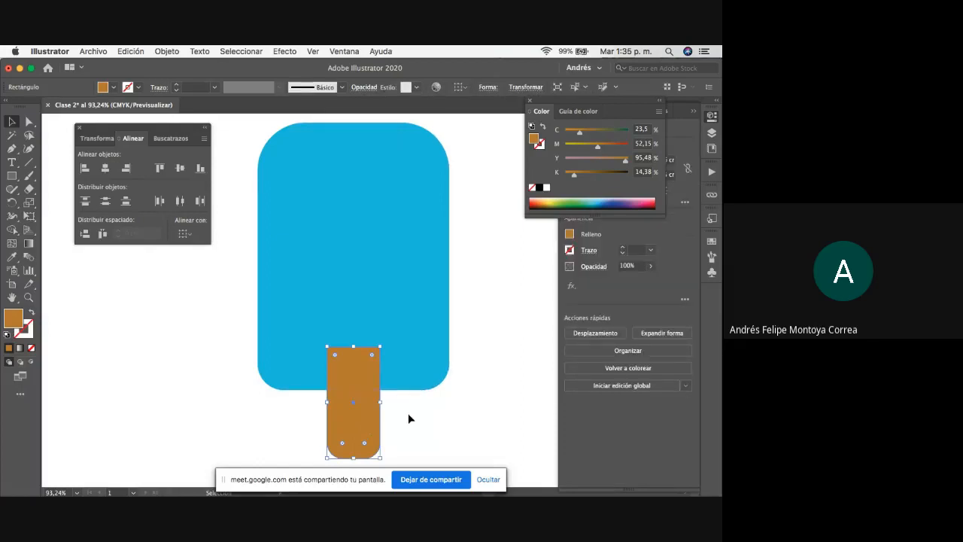
{"action": "right_click", "coordinate": [351, 422]}
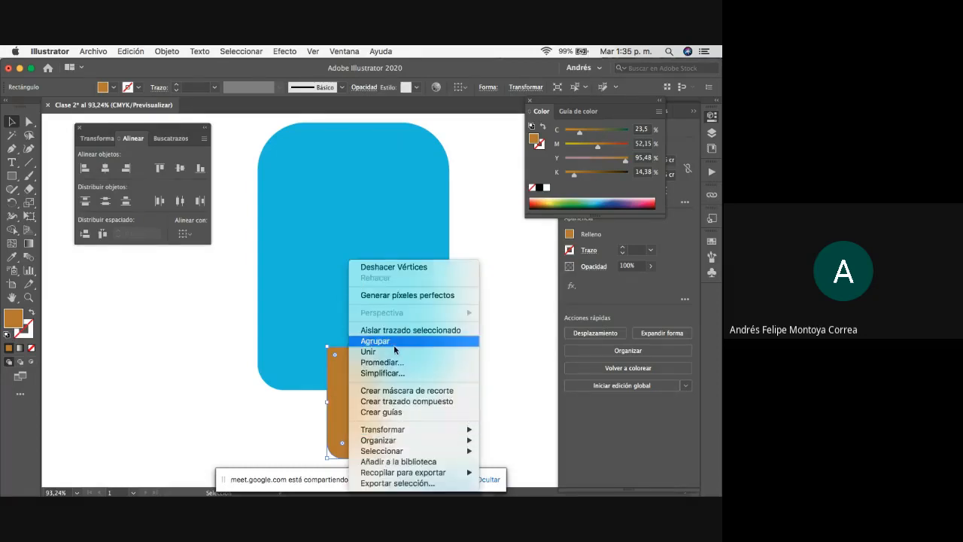
{"action": "left_click", "coordinate": [279, 423]}
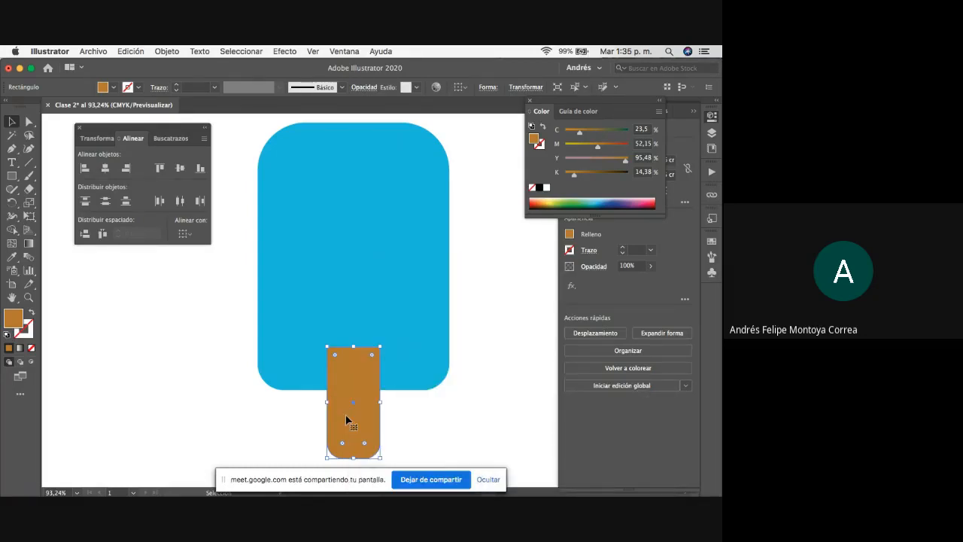
{"action": "right_click", "coordinate": [347, 423]}
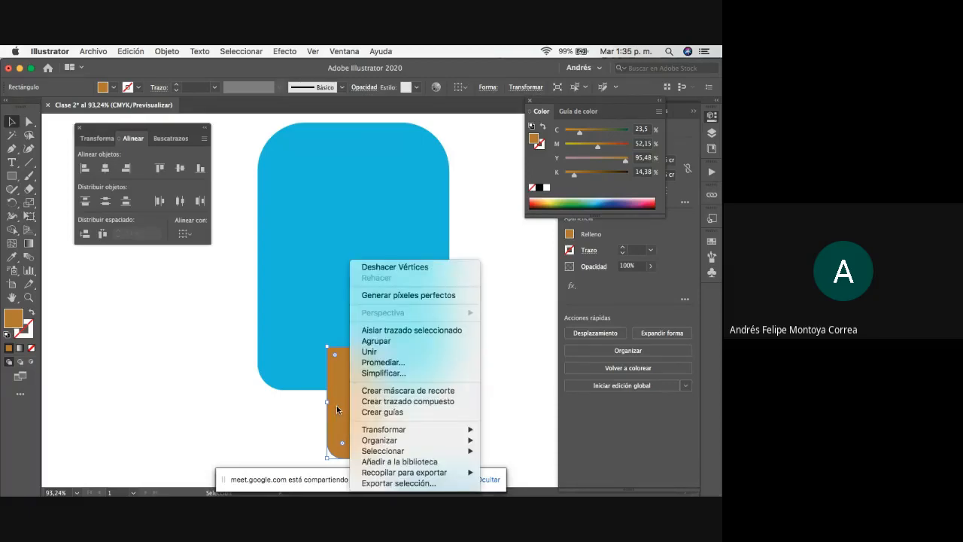
{"action": "mouse_move", "coordinate": [367, 435]}
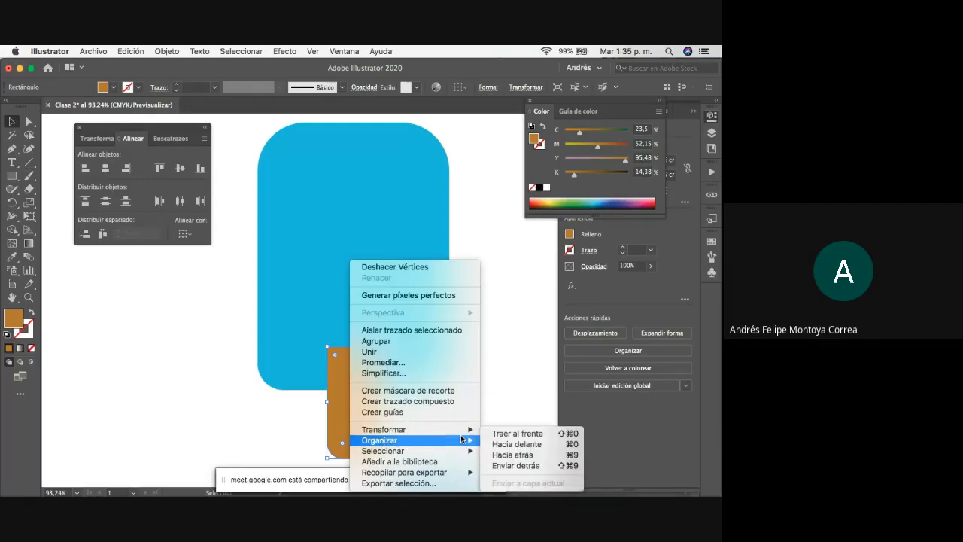
{"action": "left_click", "coordinate": [516, 467]}
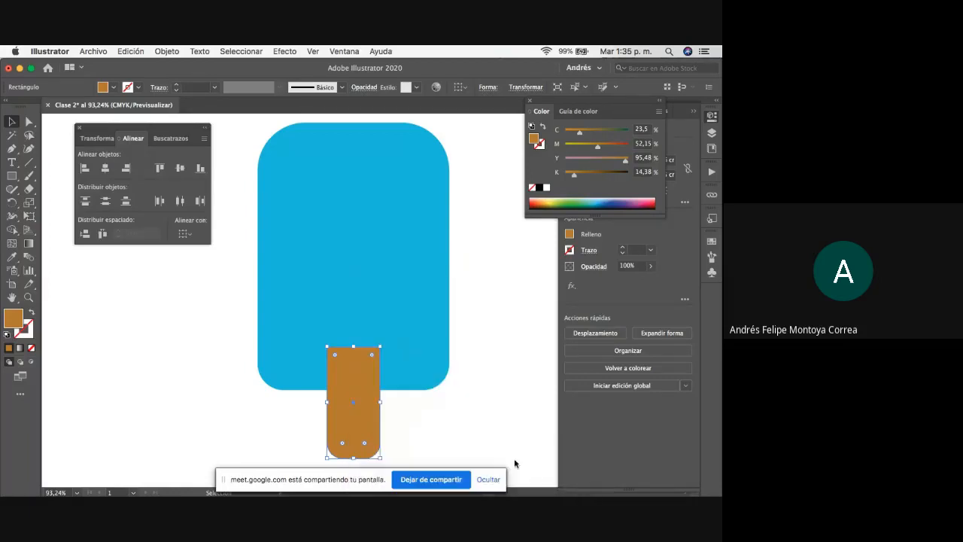
{"action": "left_click", "coordinate": [514, 381]}
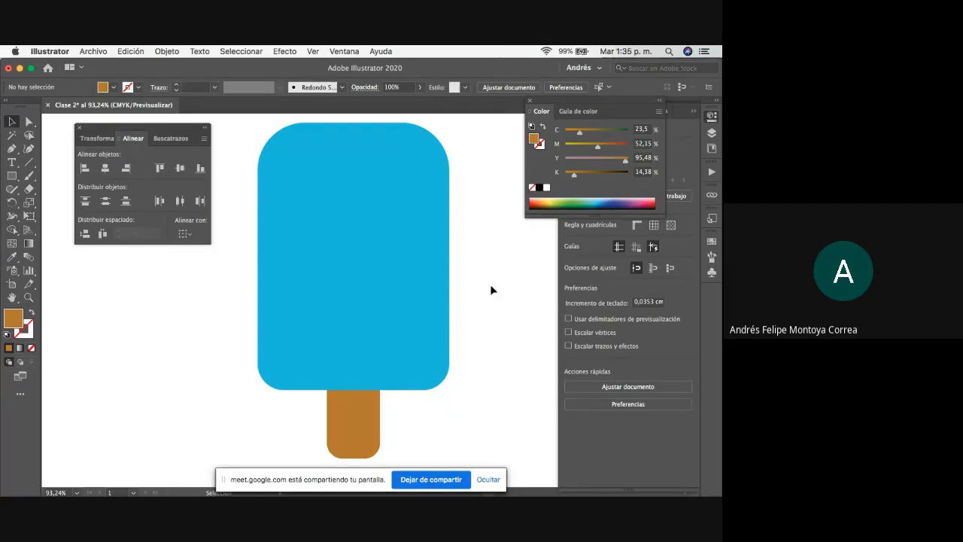
Draw a tall, narrow vertical rectangle inside the blue popsicle body, left of its centre.
{"action": "left_click", "coordinate": [12, 175]}
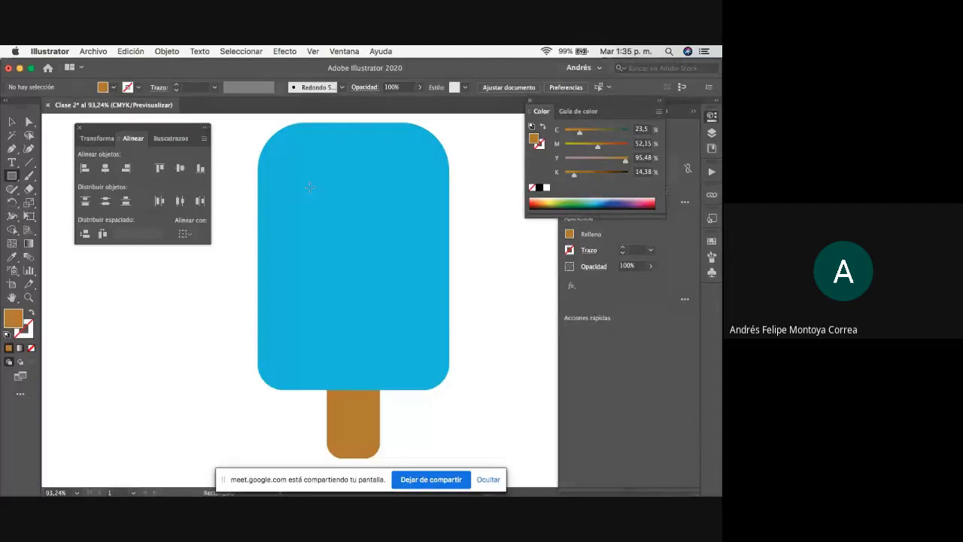
{"action": "left_click_drag", "start_coordinate": [310, 186], "coordinate": [347, 360]}
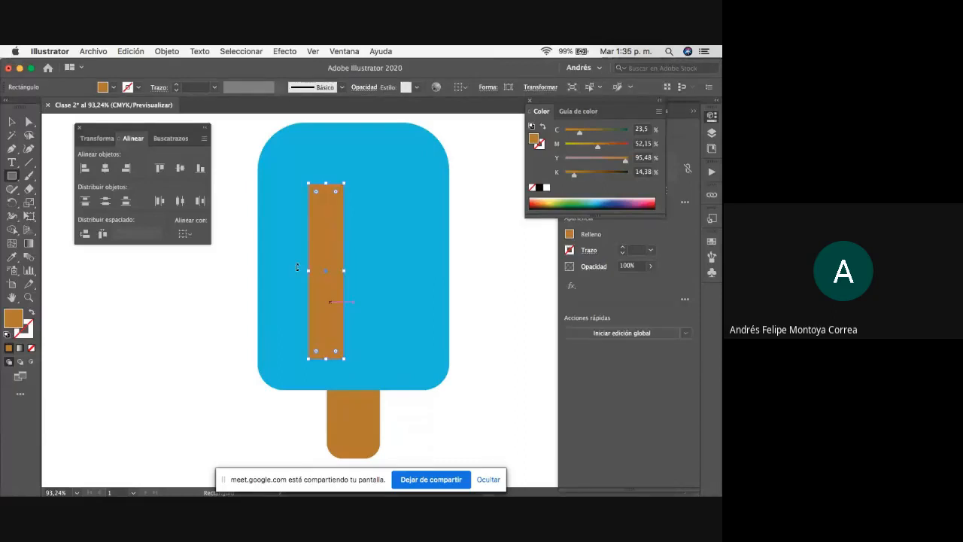
{"action": "key", "text": "v"}
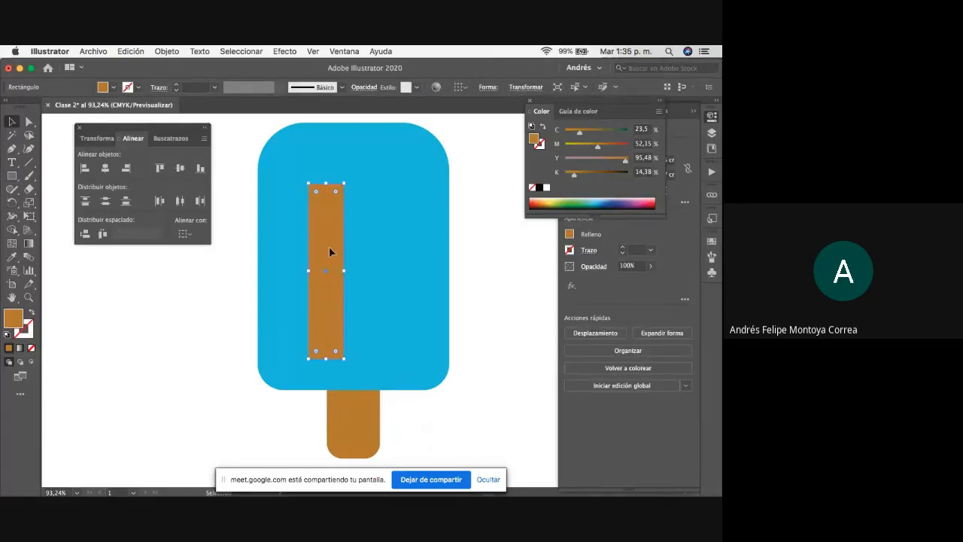
Make the narrow rectangle slightly taller and move it a little further left and up within the blue body.
{"action": "left_click_drag", "start_coordinate": [329, 249], "coordinate": [328, 268]}
{"action": "left_click_drag", "start_coordinate": [321, 179], "coordinate": [323, 164]}
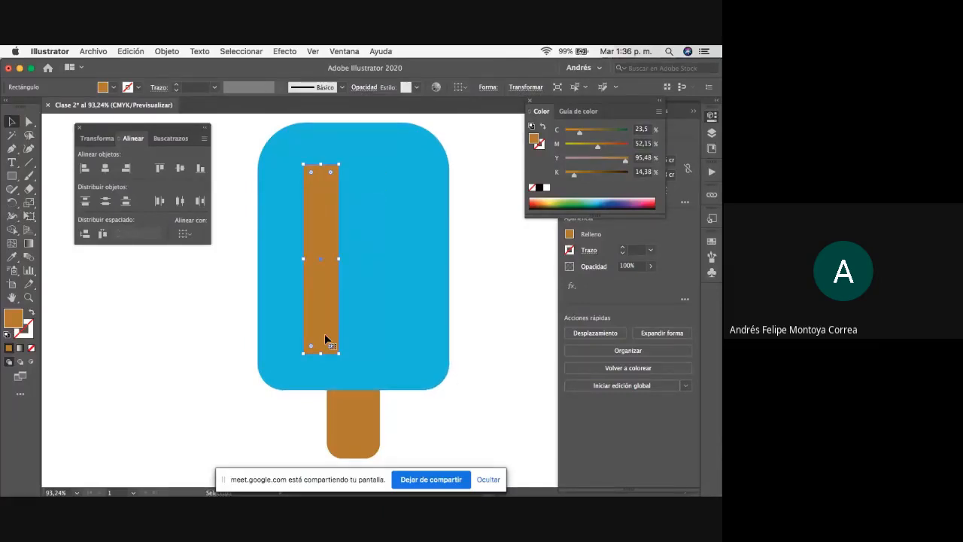
{"action": "left_click_drag", "start_coordinate": [321, 353], "coordinate": [321, 355]}
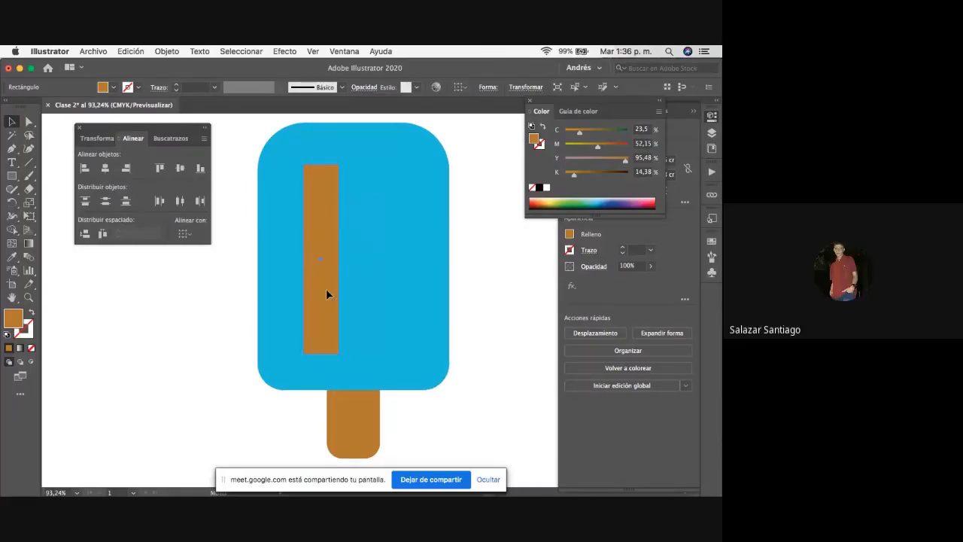
{"action": "left_click_drag", "start_coordinate": [325, 288], "coordinate": [328, 296]}
{"action": "left_click_drag", "start_coordinate": [325, 172], "coordinate": [325, 172]}
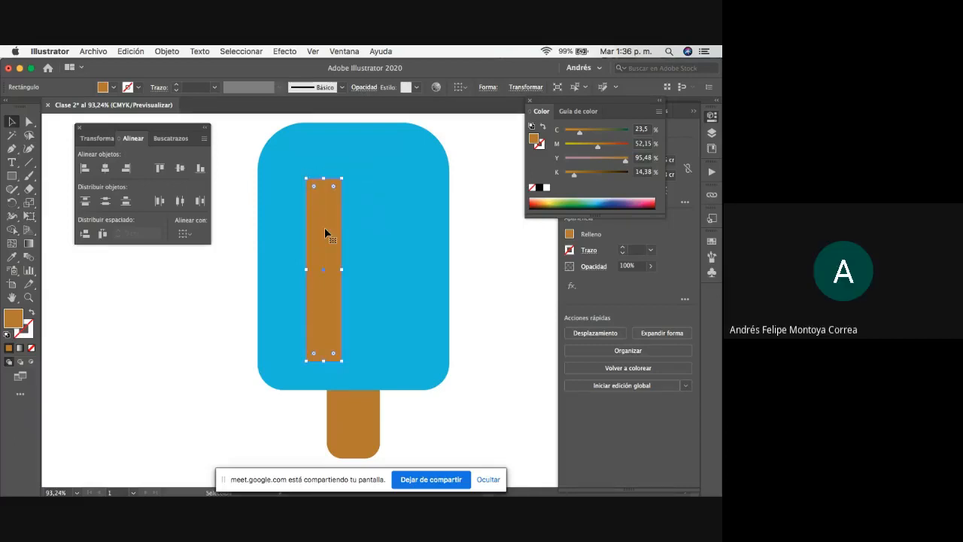
{"action": "left_click_drag", "start_coordinate": [325, 228], "coordinate": [321, 227]}
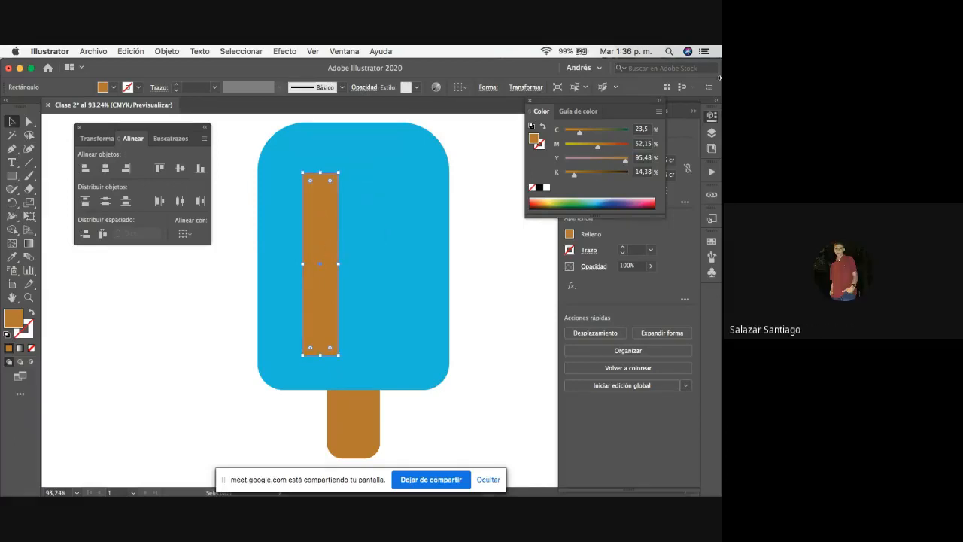
Switch to the Google Meet call in Chrome and mute the unmuted participant's microphone for everyone.
{"action": "key", "text": "ctrl+Up"}
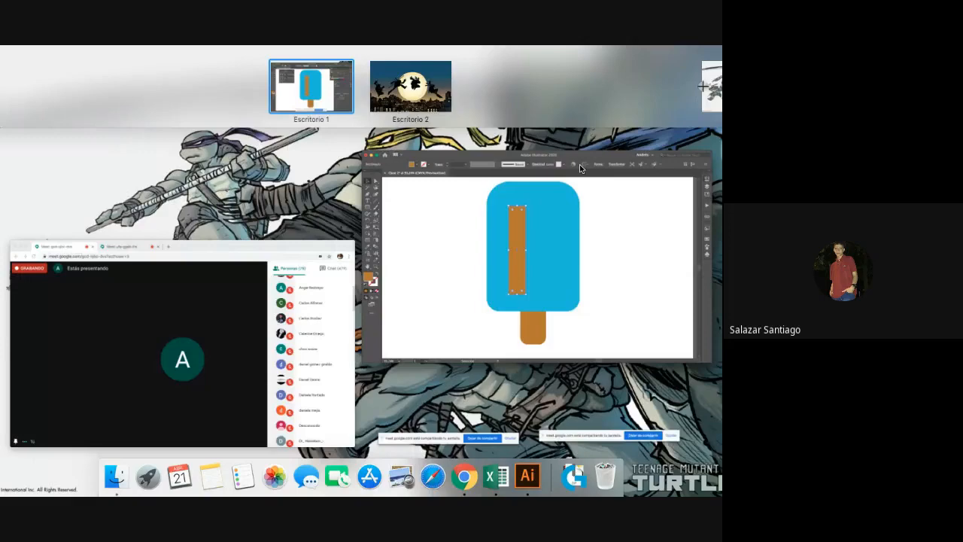
{"action": "left_click", "coordinate": [267, 344]}
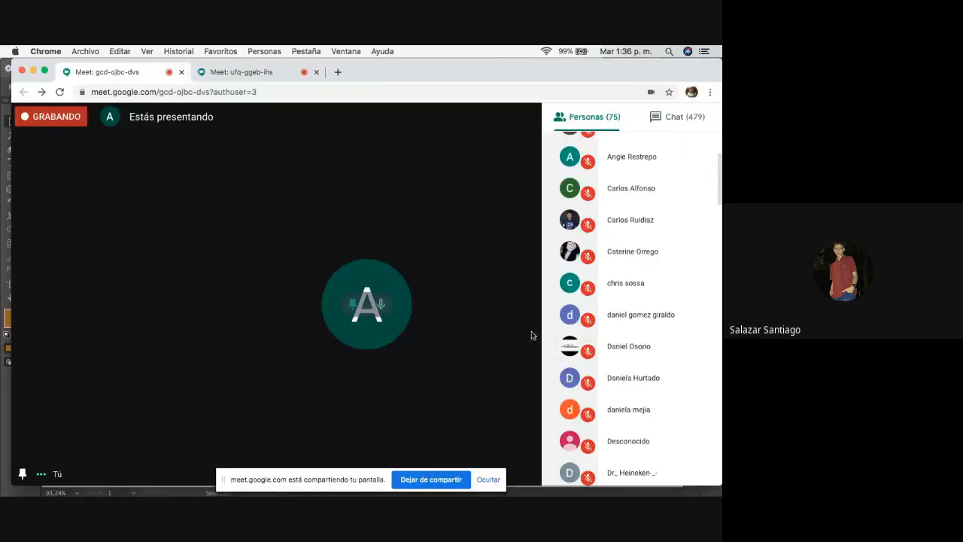
{"action": "scroll", "coordinate": [624, 279], "scroll_direction": "up", "scroll_amount": 5}
{"action": "scroll", "coordinate": [621, 286], "scroll_direction": "down", "scroll_amount": 10}
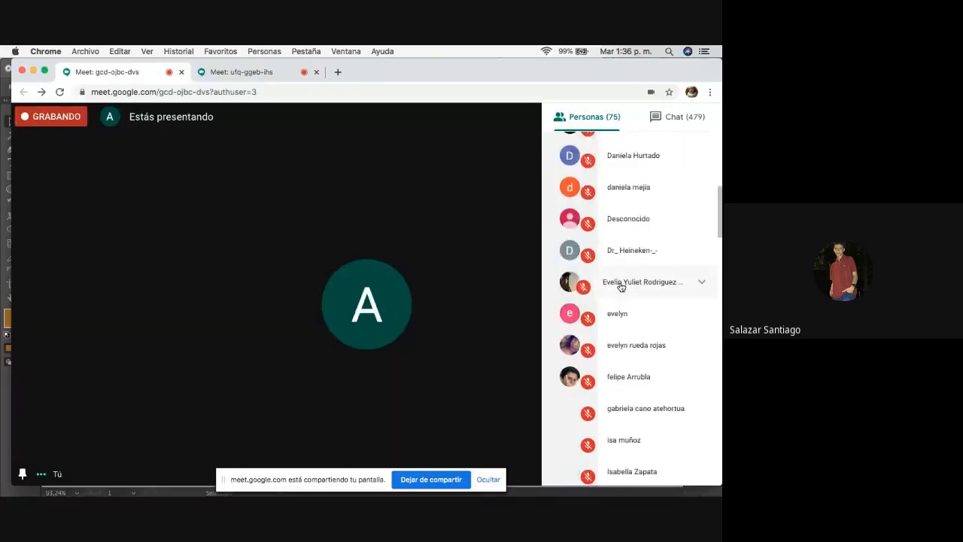
{"action": "scroll", "coordinate": [621, 286], "scroll_direction": "down", "scroll_amount": 15}
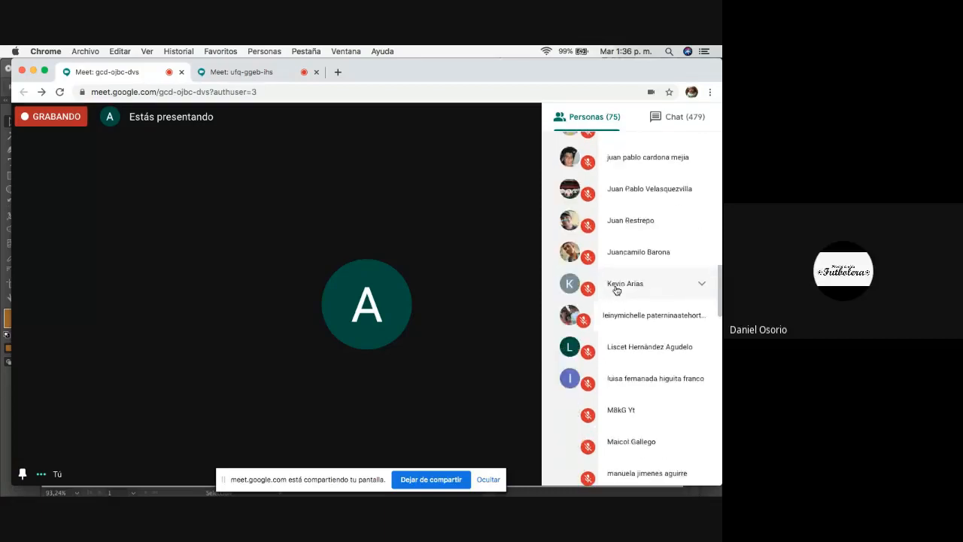
{"action": "scroll", "coordinate": [616, 291], "scroll_direction": "down", "scroll_amount": 6}
{"action": "scroll", "coordinate": [614, 292], "scroll_direction": "down", "scroll_amount": 5}
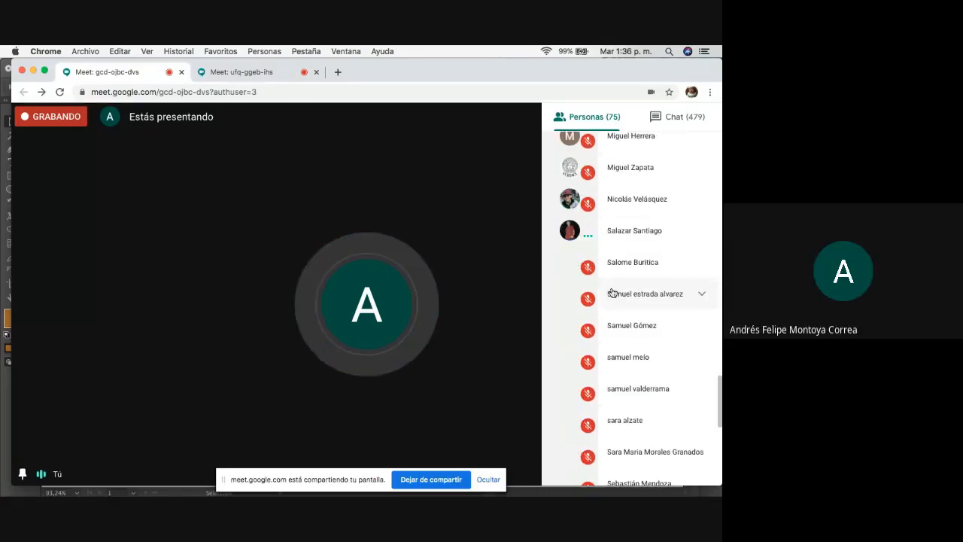
{"action": "left_click", "coordinate": [570, 225]}
{"action": "left_click", "coordinate": [382, 305]}
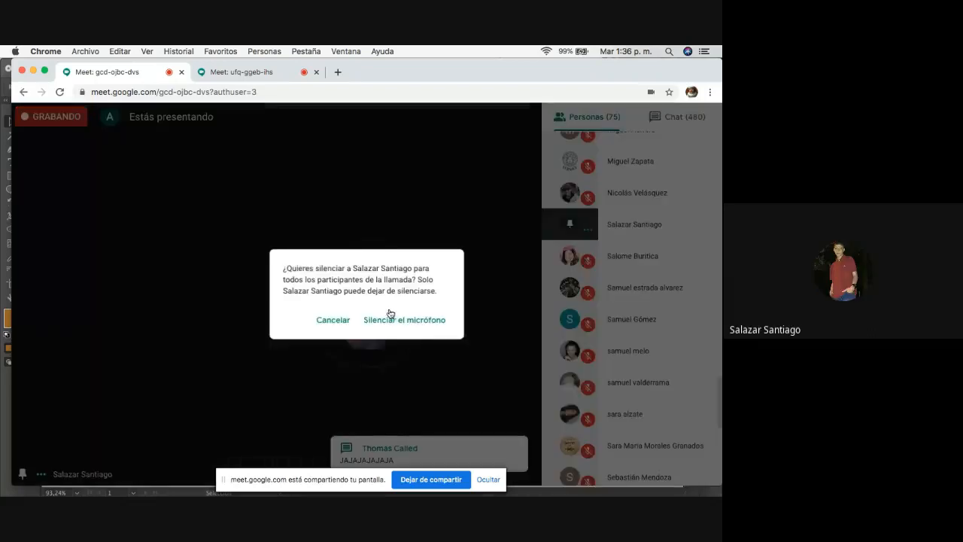
{"action": "left_click", "coordinate": [407, 324]}
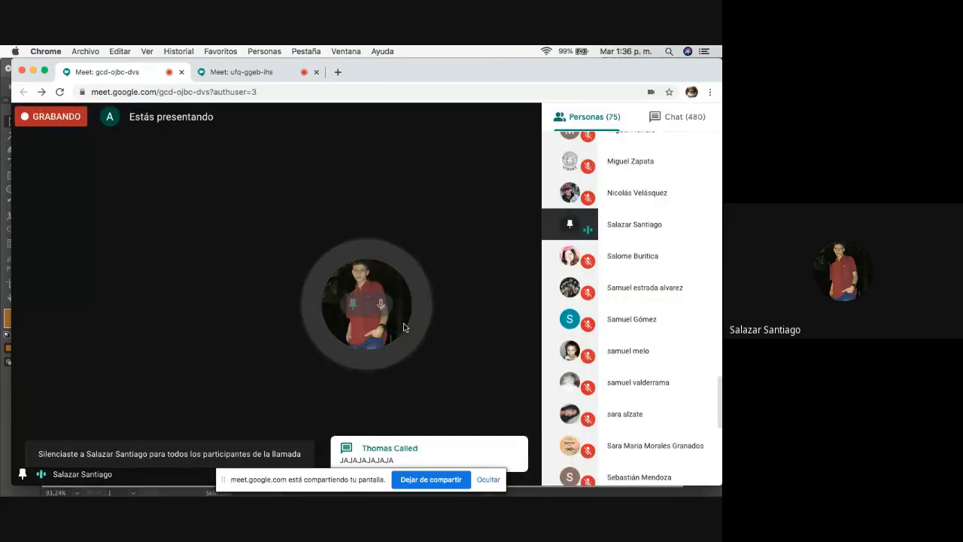
Mute the same participant's microphone again for the whole call and bring up the overview of open windows.
{"action": "double_click", "coordinate": [382, 306]}
{"action": "left_click", "coordinate": [406, 262]}
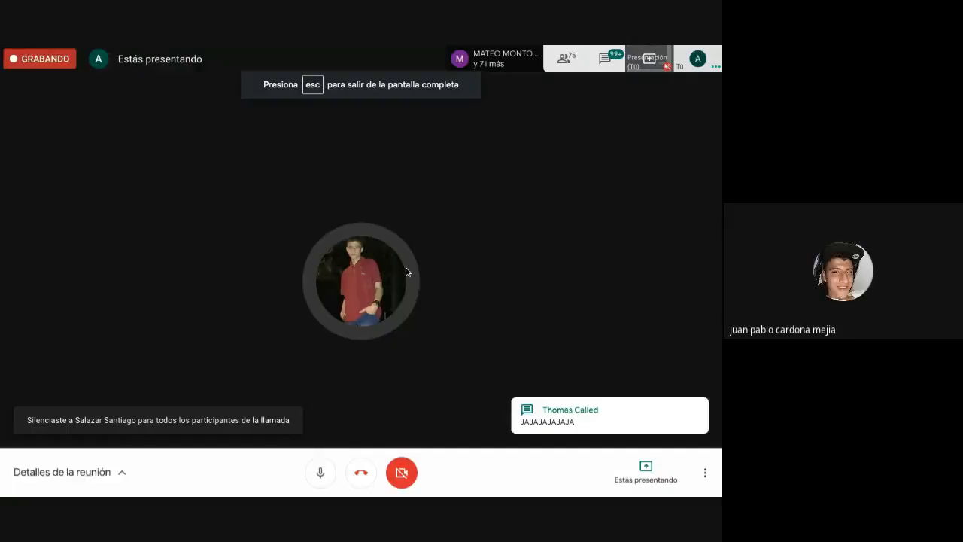
{"action": "left_click", "coordinate": [407, 273]}
{"action": "key", "text": "Escape"}
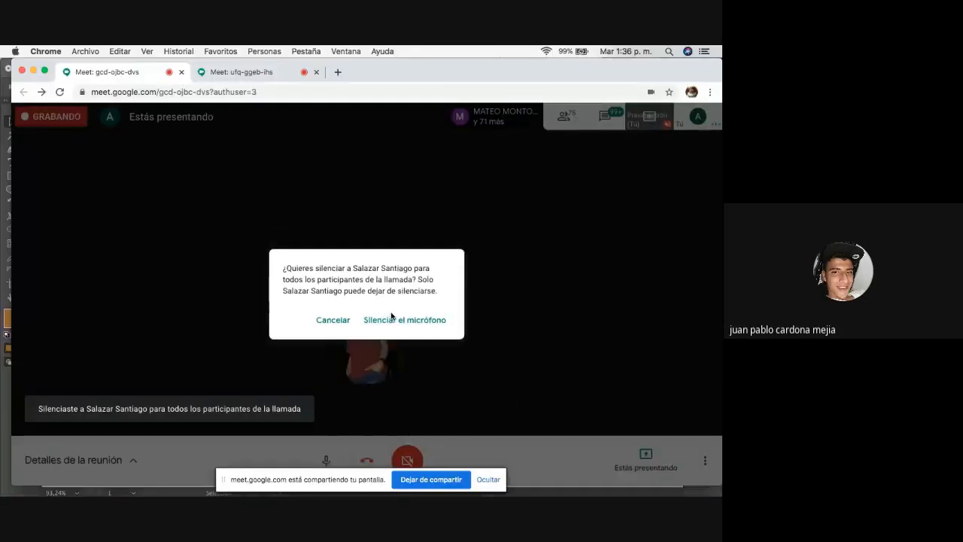
{"action": "left_click", "coordinate": [388, 320]}
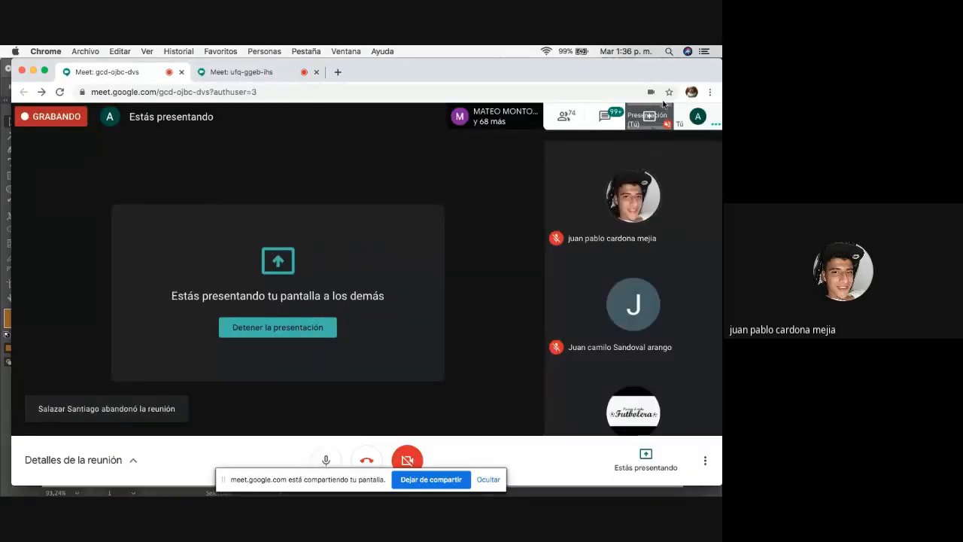
{"action": "key", "text": "ctrl+Up"}
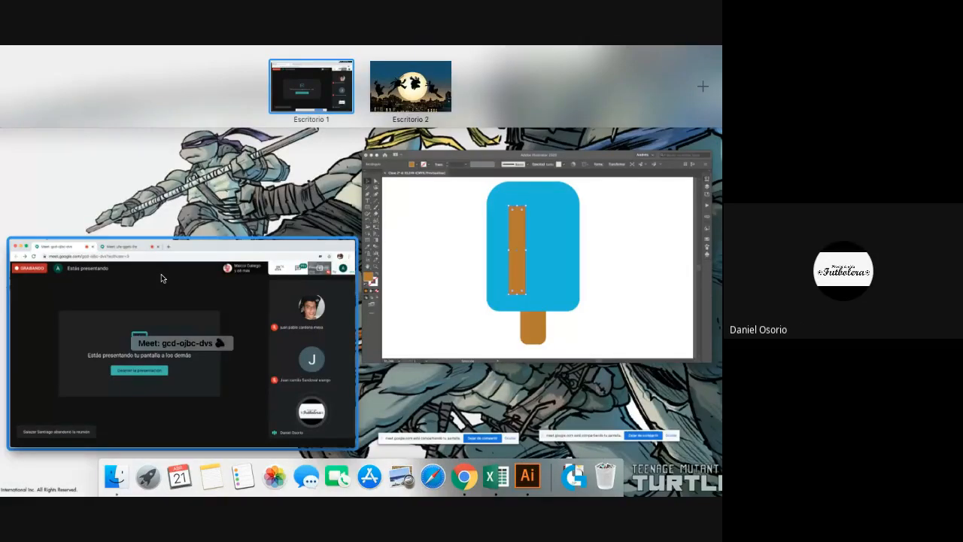
Switch to Chrome, check both Google Meet calls, and return to the popsicle drawing in Illustrator.
{"action": "left_click", "coordinate": [161, 274]}
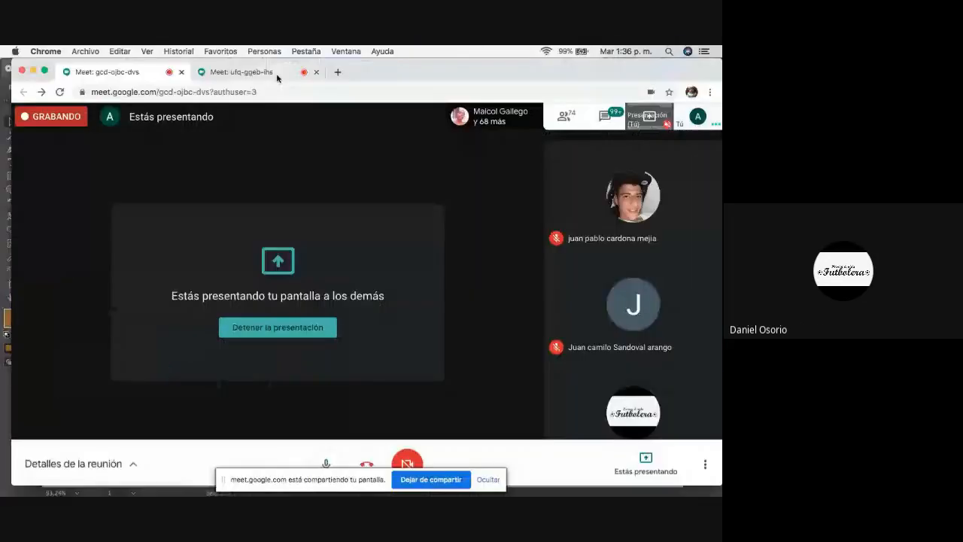
{"action": "left_click", "coordinate": [277, 75]}
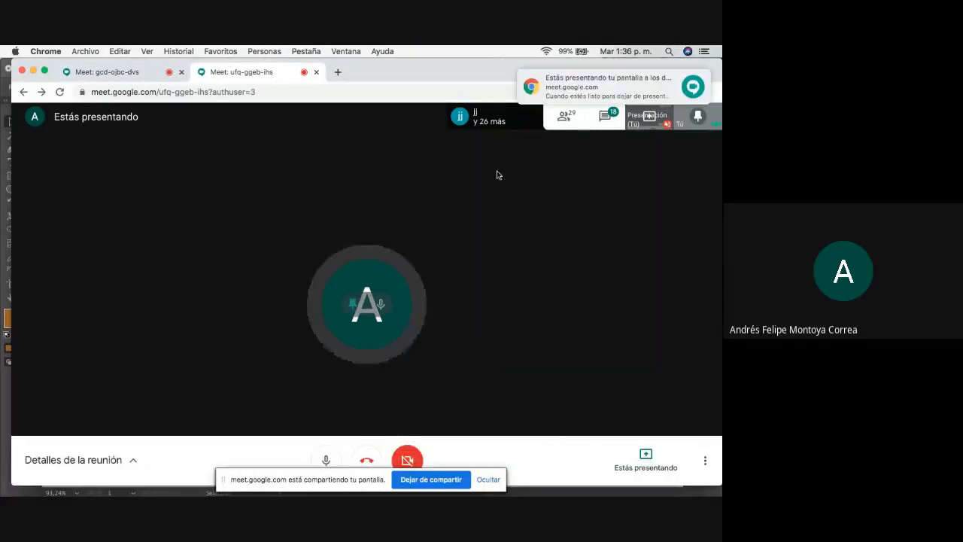
{"action": "left_click", "coordinate": [124, 72]}
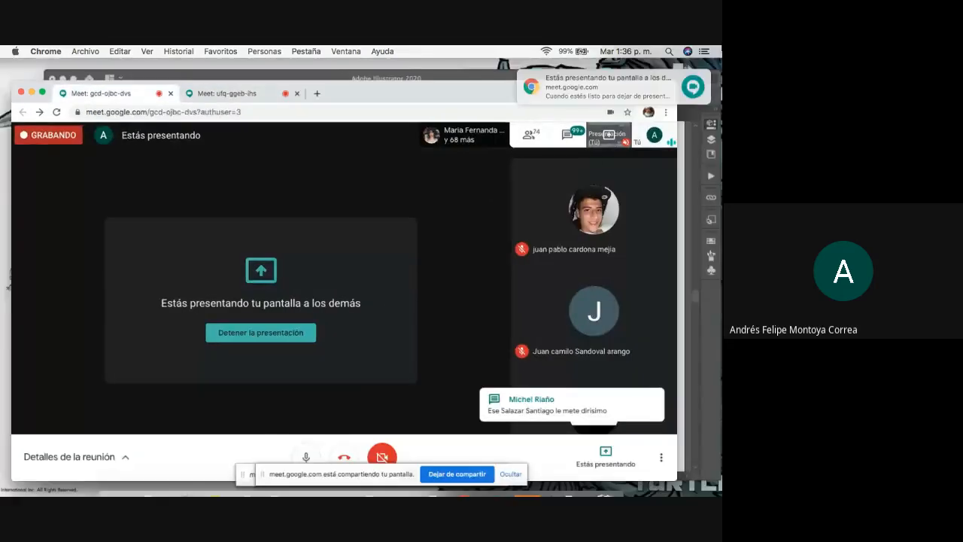
{"action": "key", "text": "ctrl+Up"}
{"action": "left_click", "coordinate": [595, 236]}
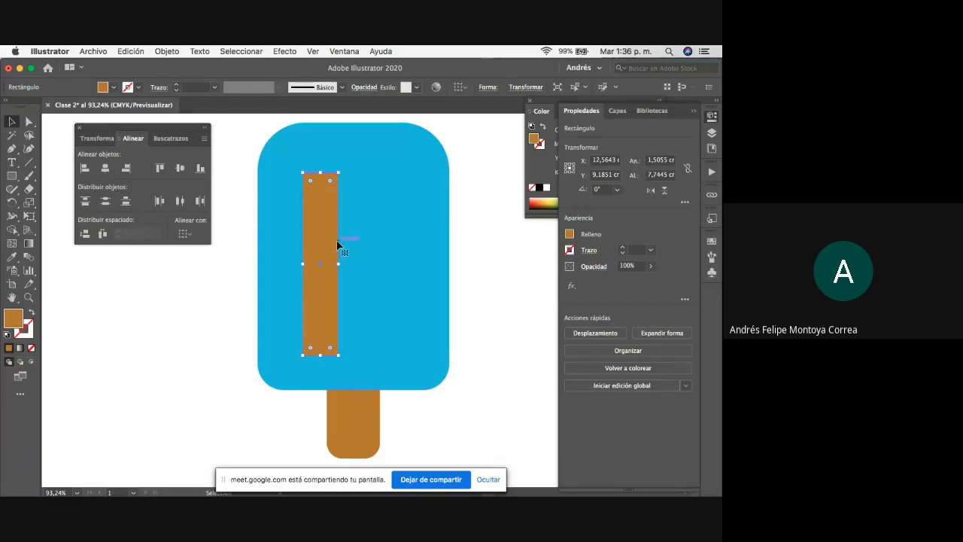
Paste a copy of the narrow brown rectangle, align it level beside the original, and delete the copy.
{"action": "key", "text": "a"}
{"action": "key", "text": "v"}
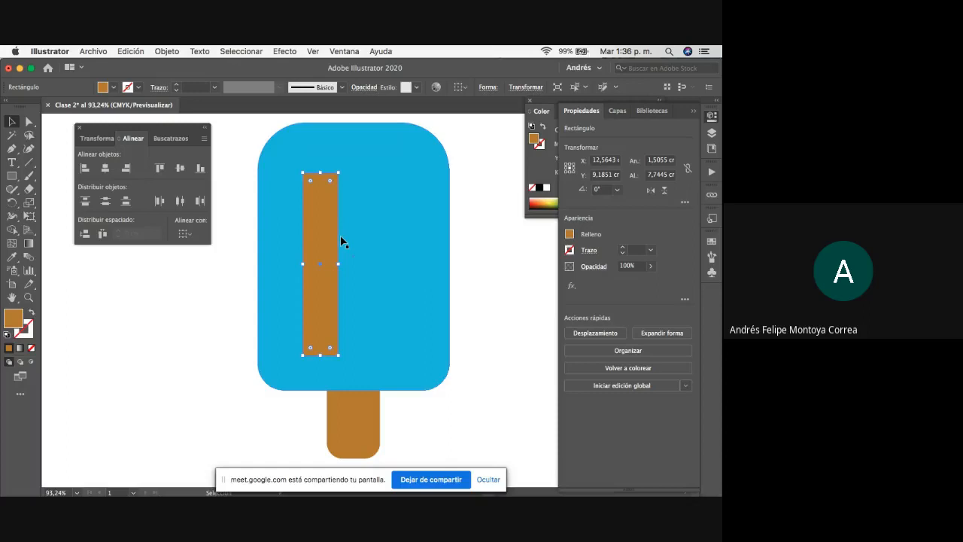
{"action": "key", "text": "a"}
{"action": "key", "text": "super+v"}
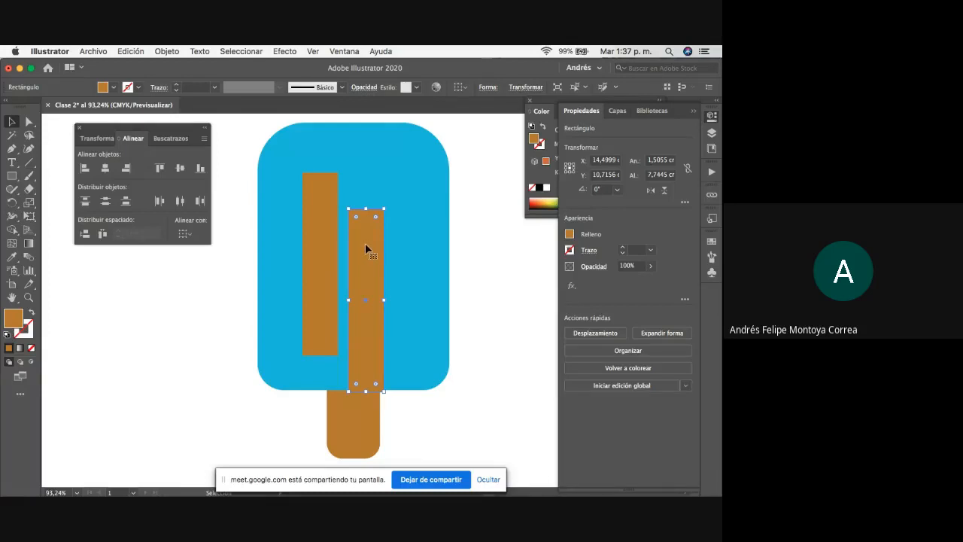
{"action": "left_click_drag", "start_coordinate": [362, 235], "coordinate": [368, 197]}
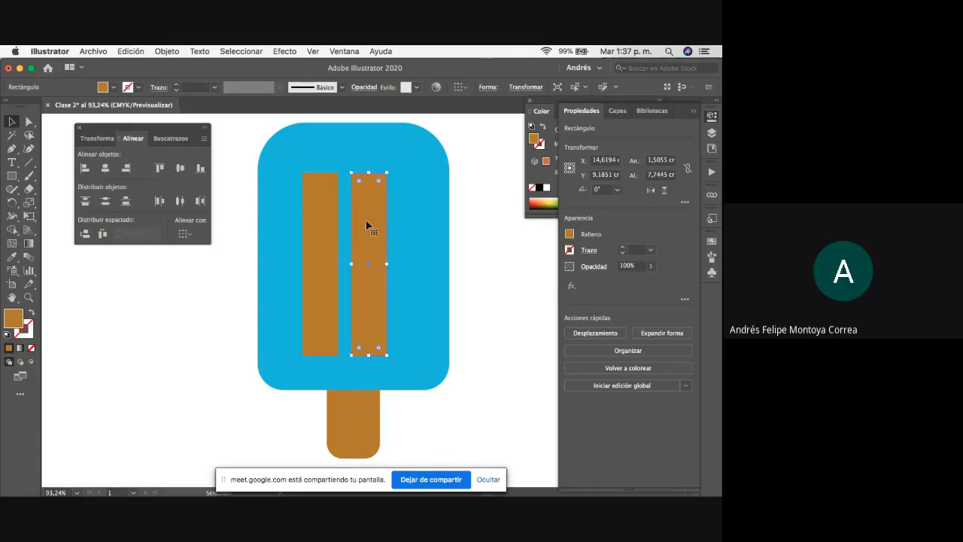
{"action": "key", "text": "Delete"}
Switch to Chrome, check the screen presentation options in the second Google Meet call, and return to Illustrator.
{"action": "key", "text": "ctrl+Up"}
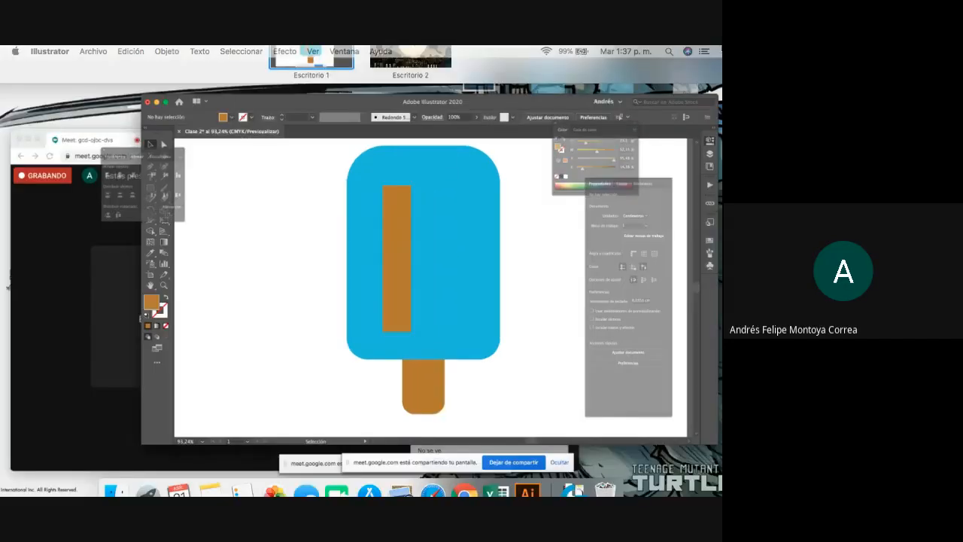
{"action": "left_click", "coordinate": [236, 344]}
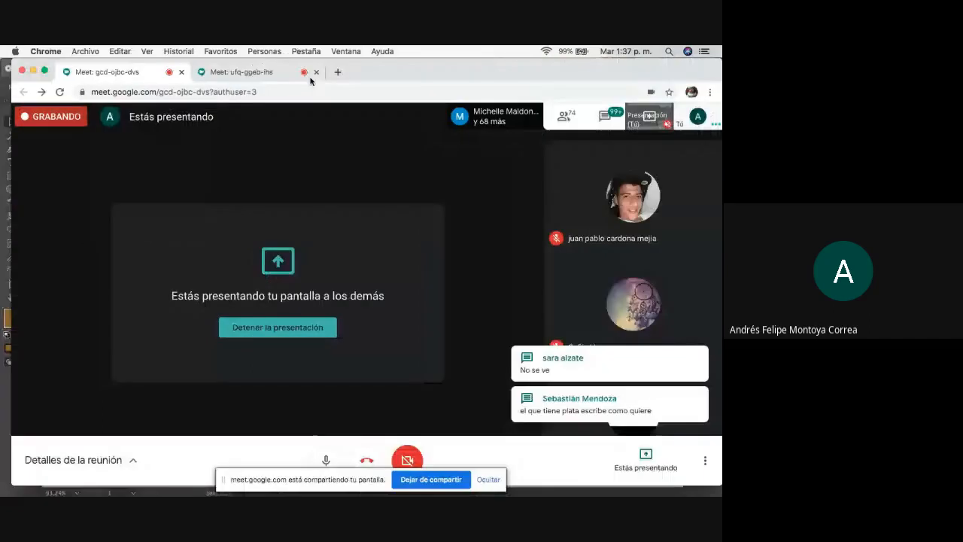
{"action": "left_click", "coordinate": [258, 71]}
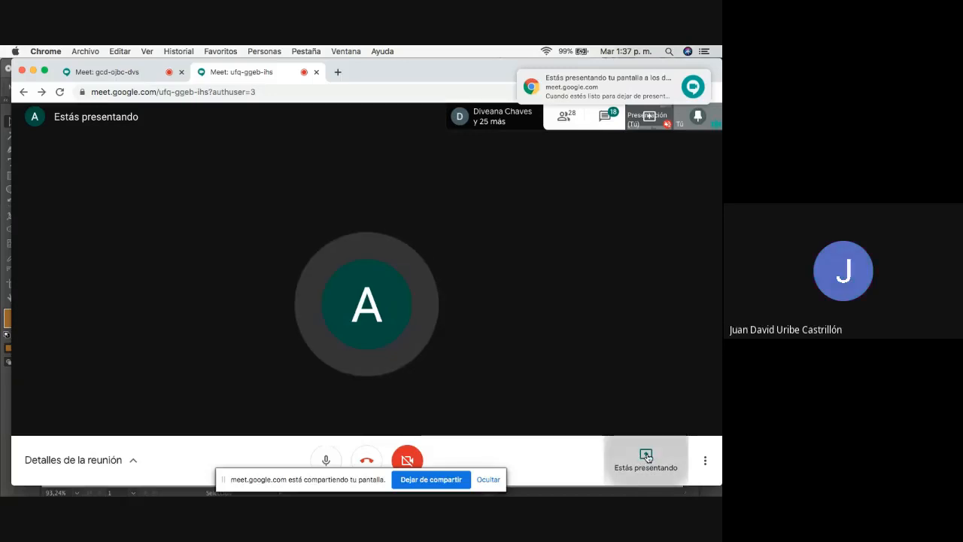
{"action": "left_click", "coordinate": [645, 461]}
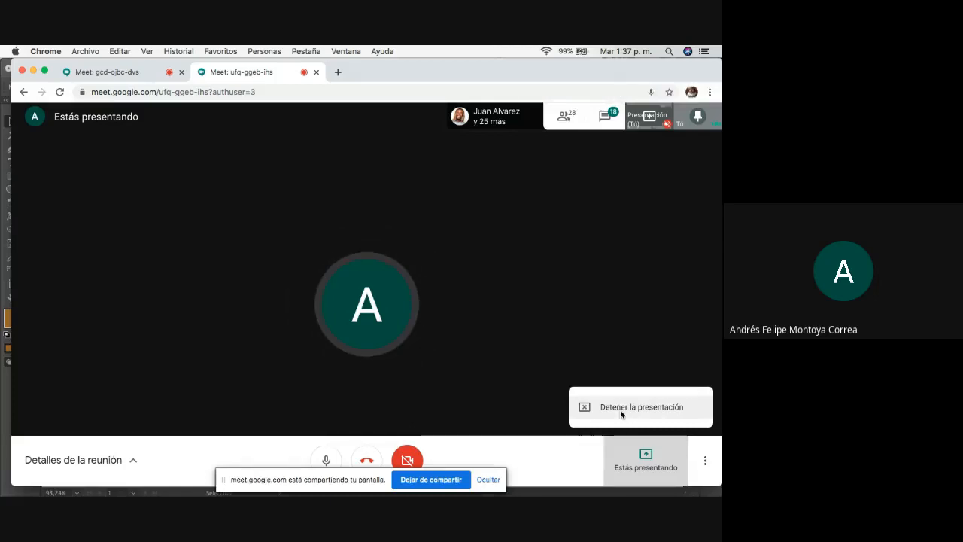
{"action": "left_click", "coordinate": [112, 73]}
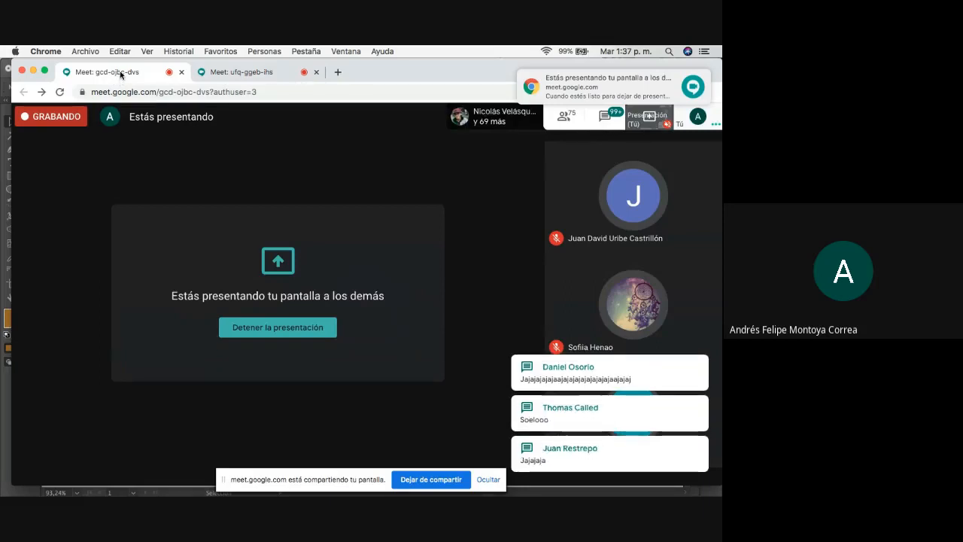
{"action": "key", "text": "ctrl+Up"}
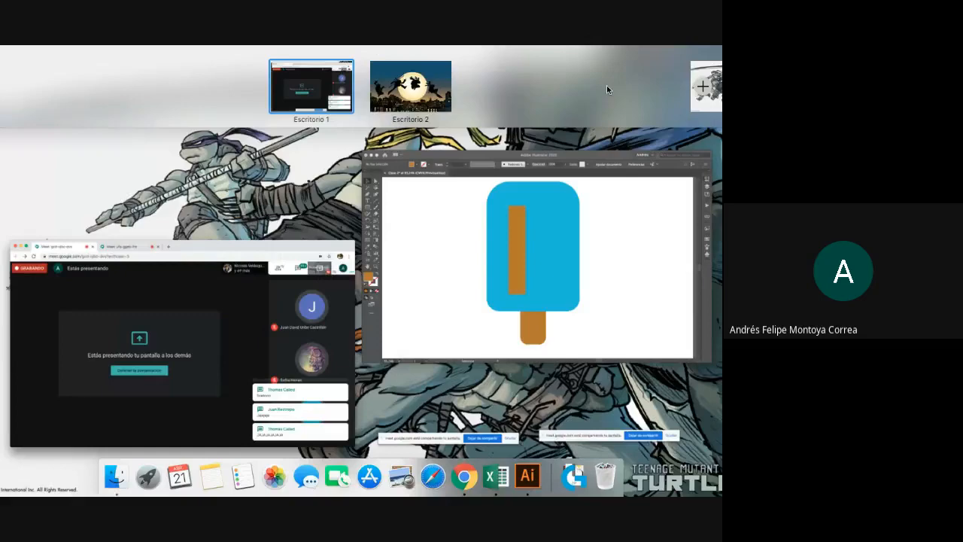
{"action": "left_click", "coordinate": [463, 212]}
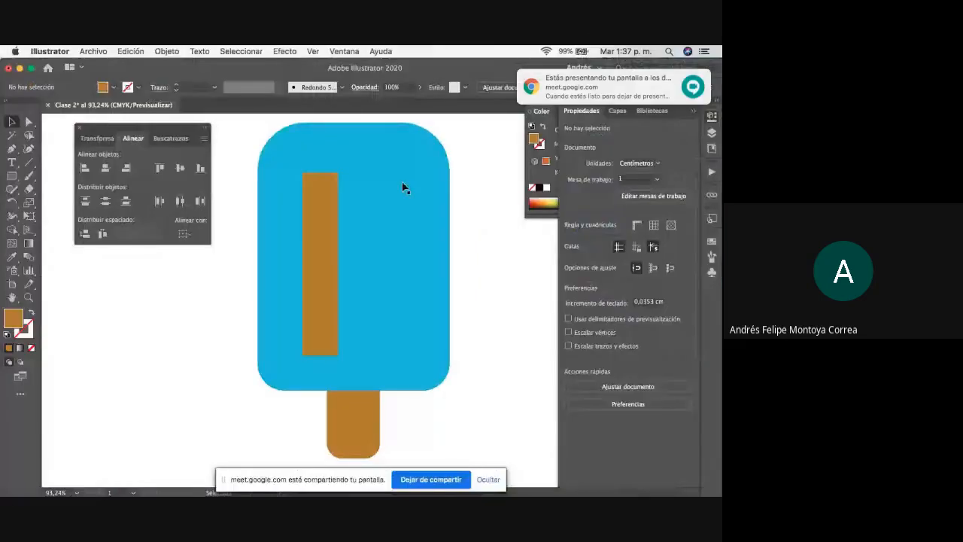
Check the recorded Google Meet call in Chrome once more and go back to the Illustrator drawing.
{"action": "key", "text": "ctrl+Up"}
{"action": "left_click", "coordinate": [246, 256]}
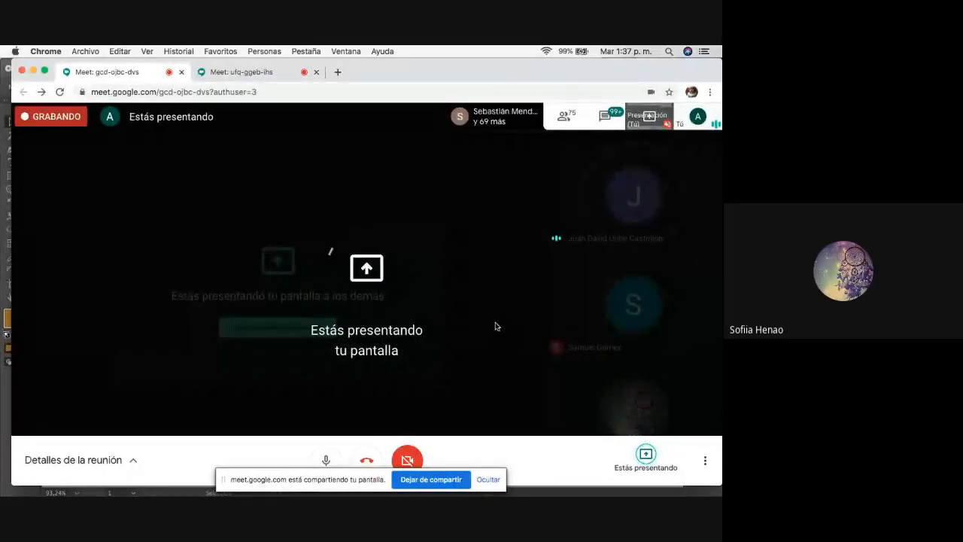
{"action": "key", "text": "ctrl+Up"}
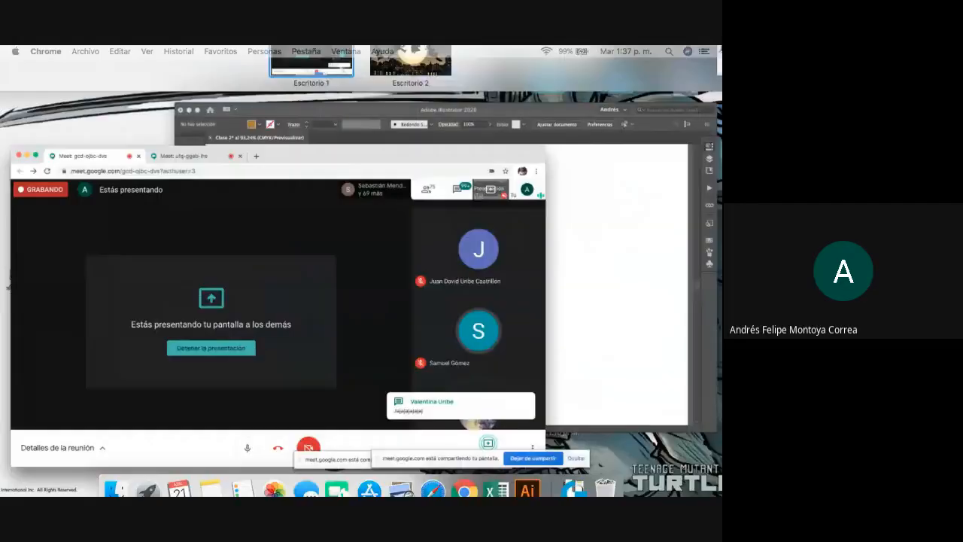
{"action": "left_click", "coordinate": [514, 241]}
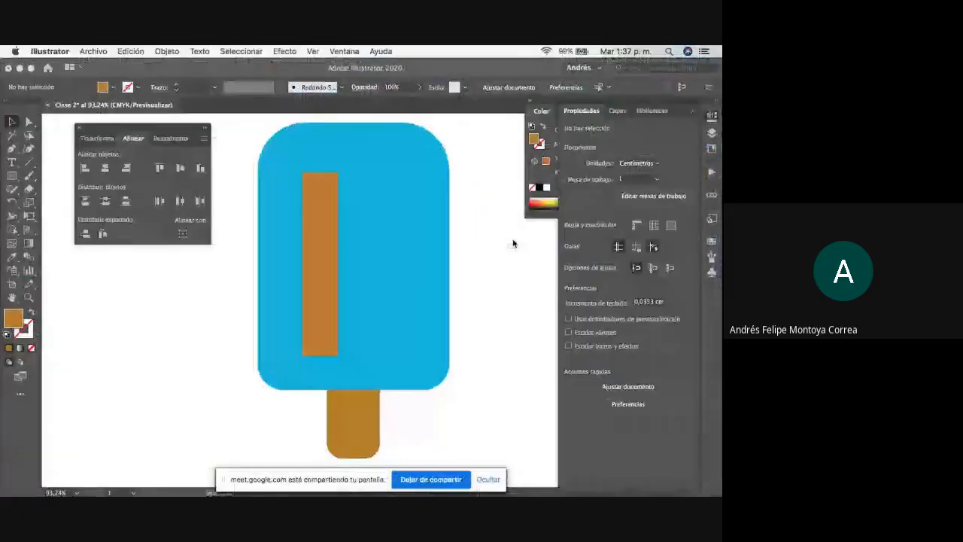
Copy and paste the narrow brown rectangle inside the blue body and delete the pasted copy.
{"action": "left_click", "coordinate": [329, 235]}
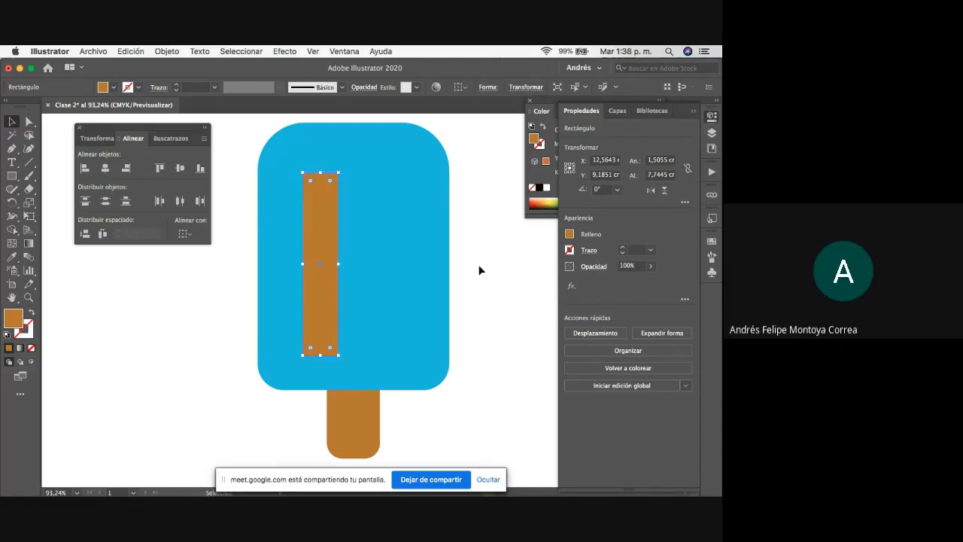
{"action": "key", "text": "a"}
{"action": "key", "text": "v"}
{"action": "key", "text": "ctrl+c"}
{"action": "key", "text": "ctrl+v"}
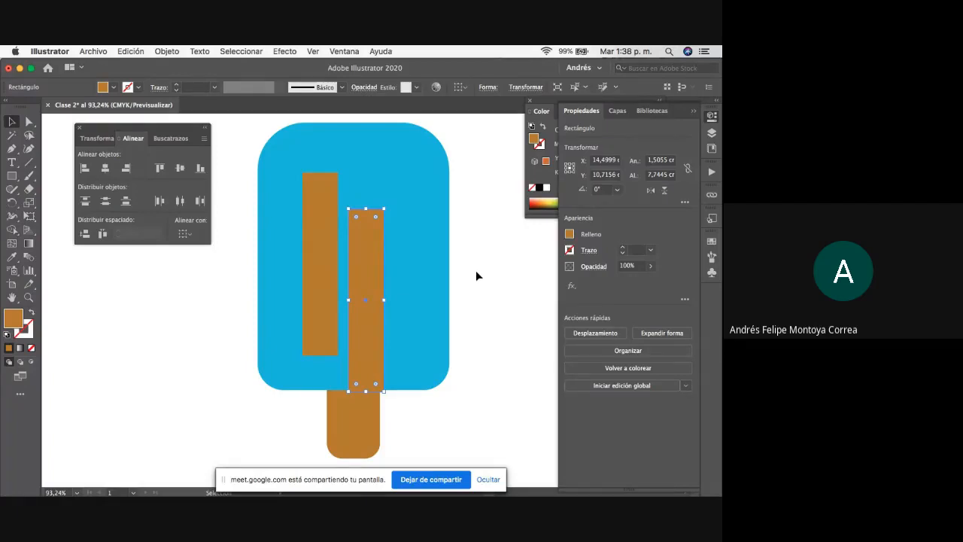
{"action": "key", "text": "Delete"}
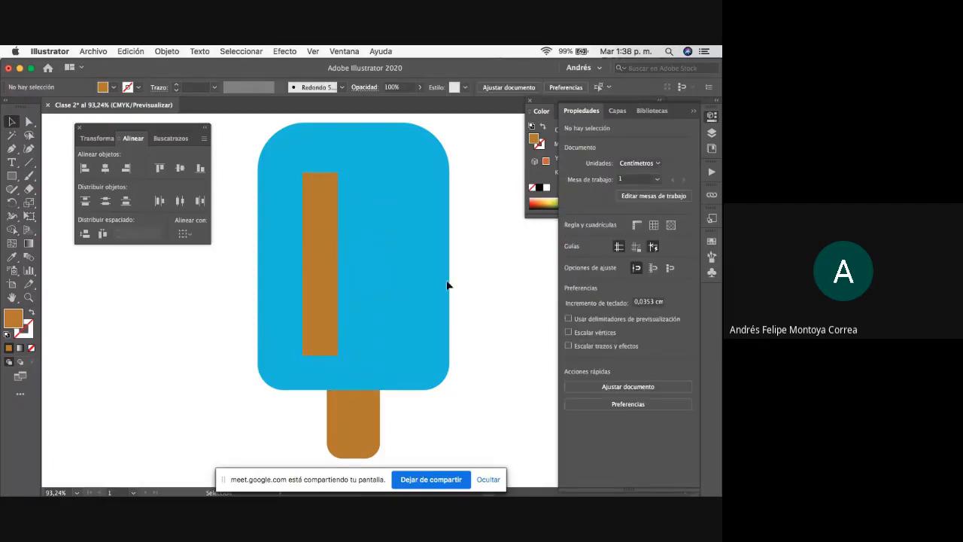
{"action": "left_click", "coordinate": [329, 283]}
{"action": "key", "text": "a"}
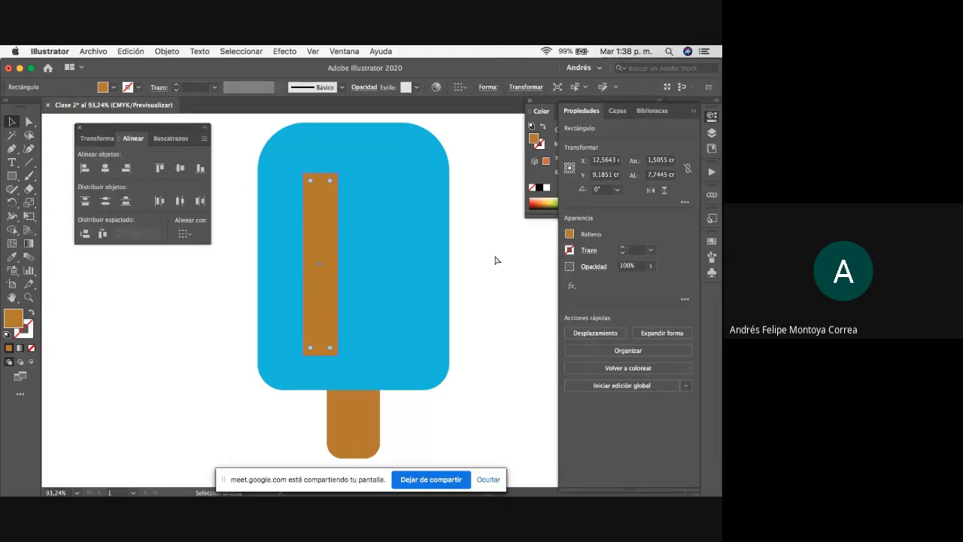
{"action": "key", "text": "v"}
{"action": "left_click", "coordinate": [490, 261]}
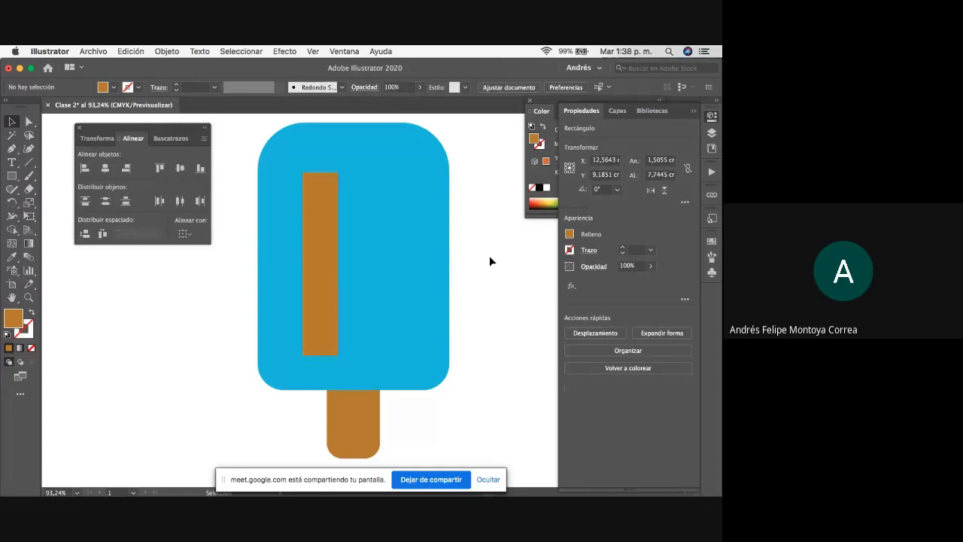
Duplicate the narrow rectangle horizontally to its right and move the copy slightly farther right at the same height.
{"action": "left_click", "coordinate": [325, 242]}
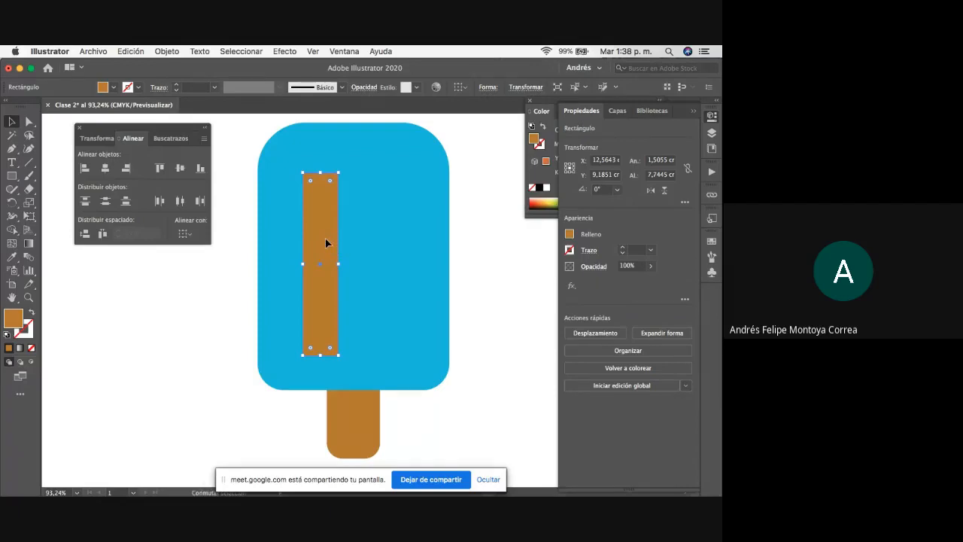
{"action": "left_click_drag", "start_coordinate": [326, 239], "coordinate": [385, 238]}
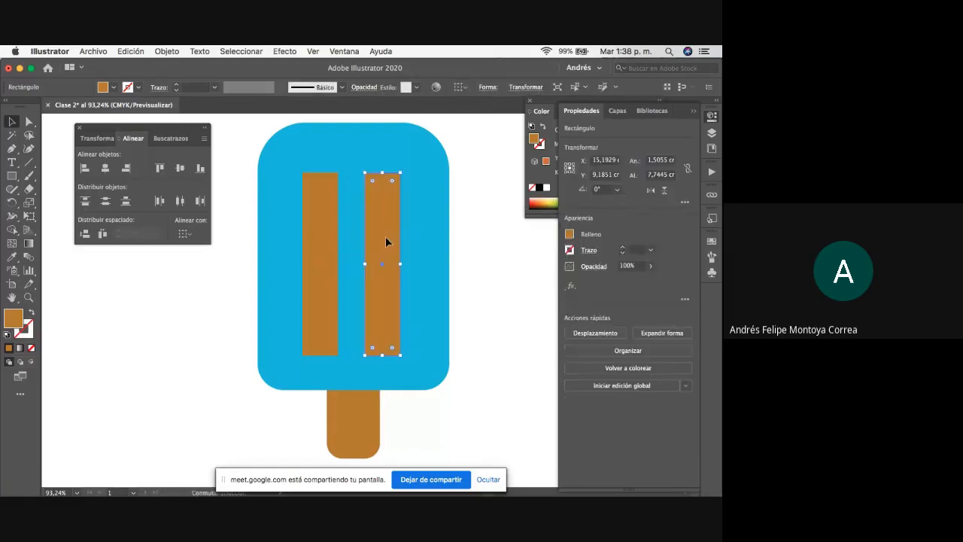
{"action": "left_click", "coordinate": [484, 245]}
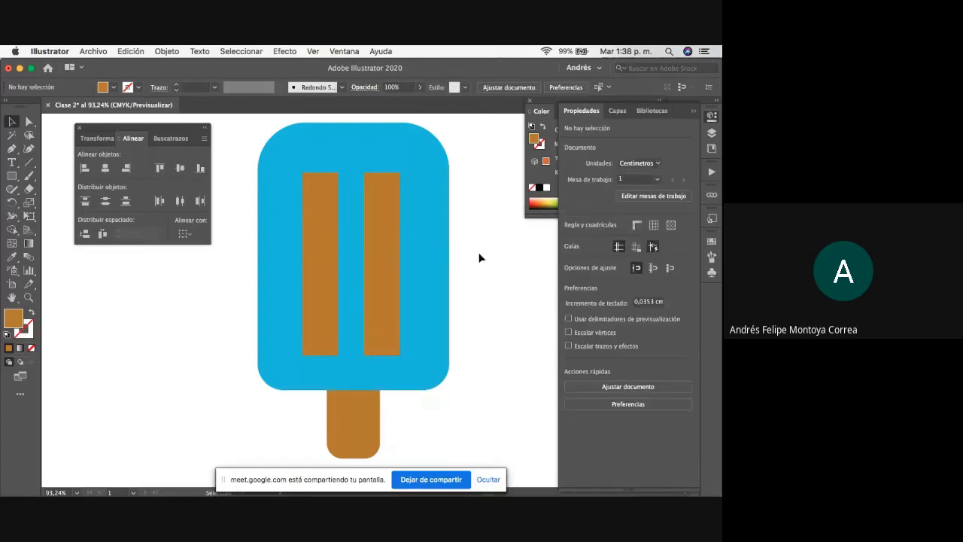
{"action": "left_click_drag", "start_coordinate": [377, 241], "coordinate": [385, 236]}
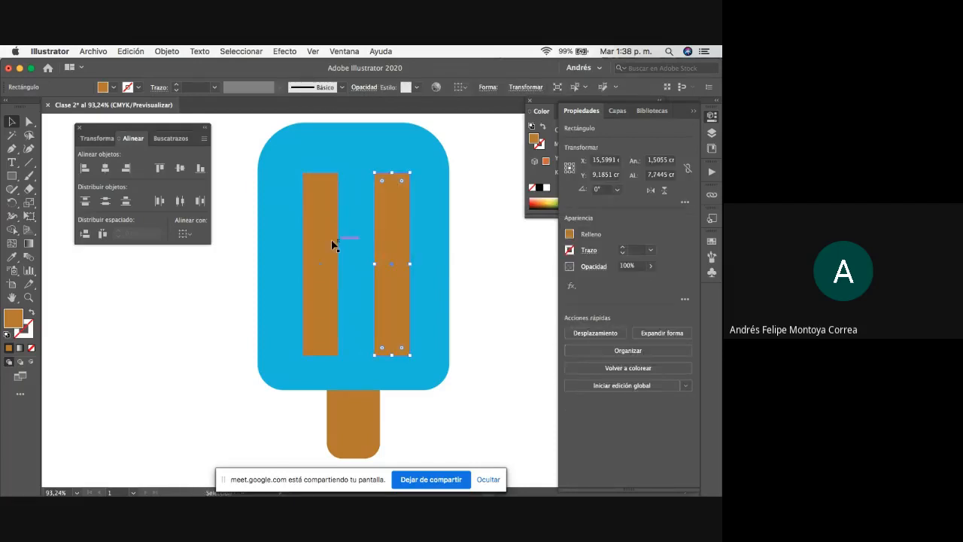
Move the left narrow rectangle slightly left and delete the right-hand copy.
{"action": "left_click_drag", "start_coordinate": [324, 241], "coordinate": [321, 244]}
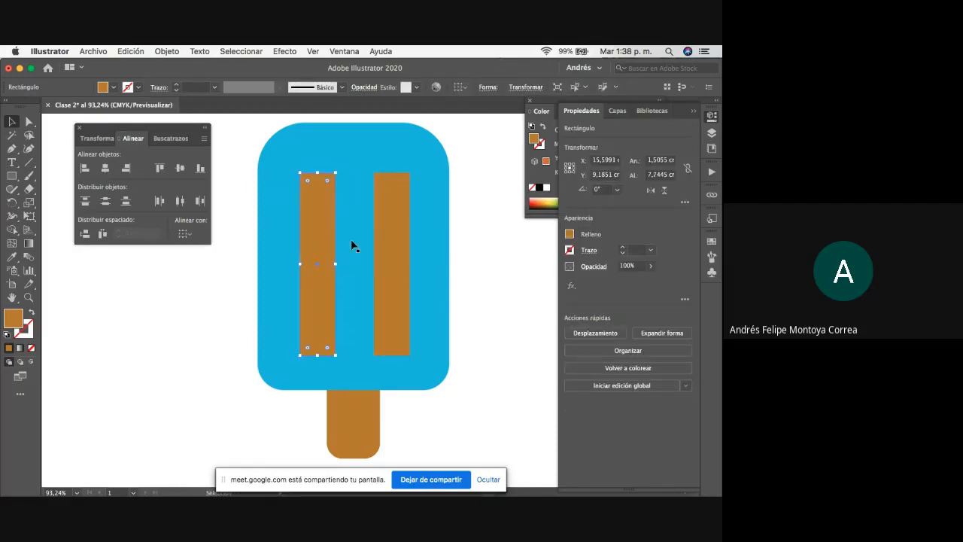
{"action": "left_click", "coordinate": [393, 220]}
{"action": "left_click", "coordinate": [387, 230], "text": "shift"}
{"action": "left_click_drag", "start_coordinate": [388, 231], "coordinate": [312, 231]}
Slightly round all four corners of the narrow brown rectangle.
{"action": "left_click", "coordinate": [29, 121]}
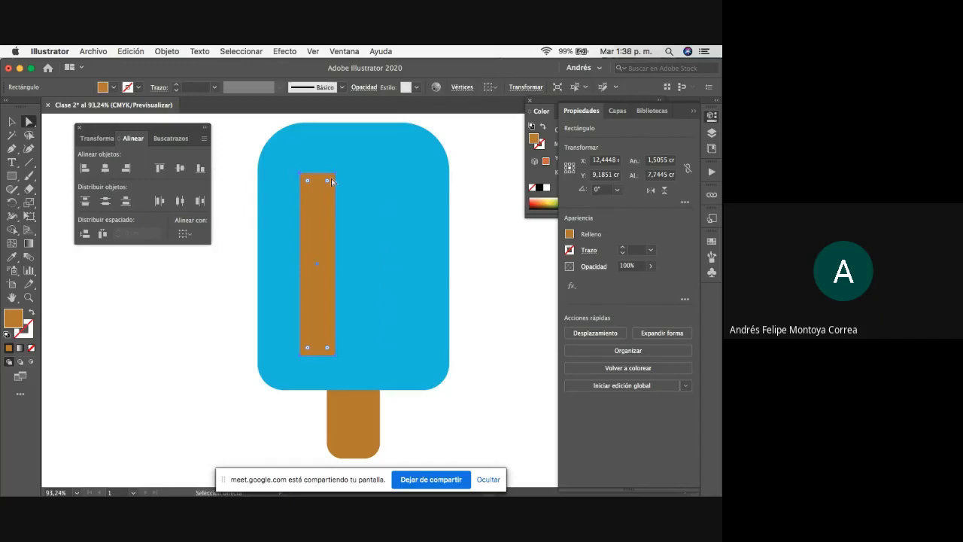
{"action": "left_click_drag", "start_coordinate": [326, 184], "coordinate": [328, 188]}
{"action": "left_click", "coordinate": [9, 122]}
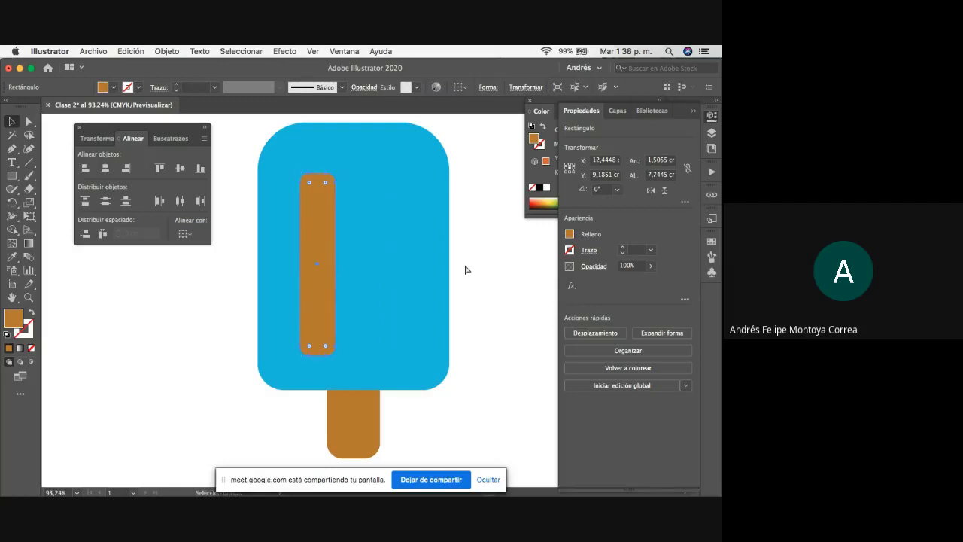
Duplicate the rounded brown bar horizontally to the right side of the blue body, level with the original.
{"action": "left_click_drag", "start_coordinate": [322, 239], "coordinate": [398, 224]}
{"action": "left_click", "coordinate": [481, 219]}
{"action": "left_click", "coordinate": [392, 260]}
{"action": "left_click", "coordinate": [322, 267], "text": "shift"}
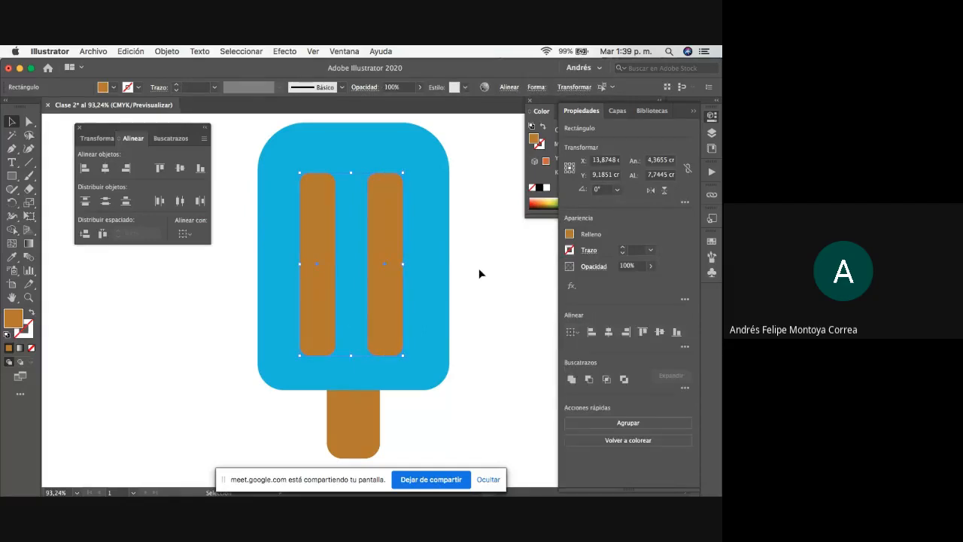
{"action": "left_click", "coordinate": [490, 248]}
Try a teal fill of about C 73, M 0, Y 40, K 0 on the right rounded bar and undo the colour change.
{"action": "left_click", "coordinate": [387, 241]}
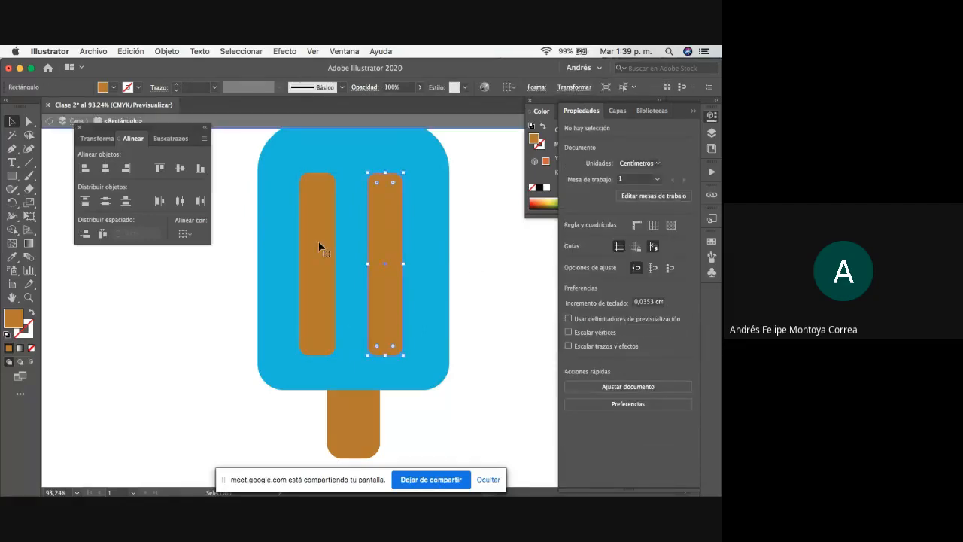
{"action": "double_click", "coordinate": [367, 243]}
{"action": "left_click", "coordinate": [486, 249]}
{"action": "double_click", "coordinate": [485, 249]}
{"action": "left_click", "coordinate": [386, 230]}
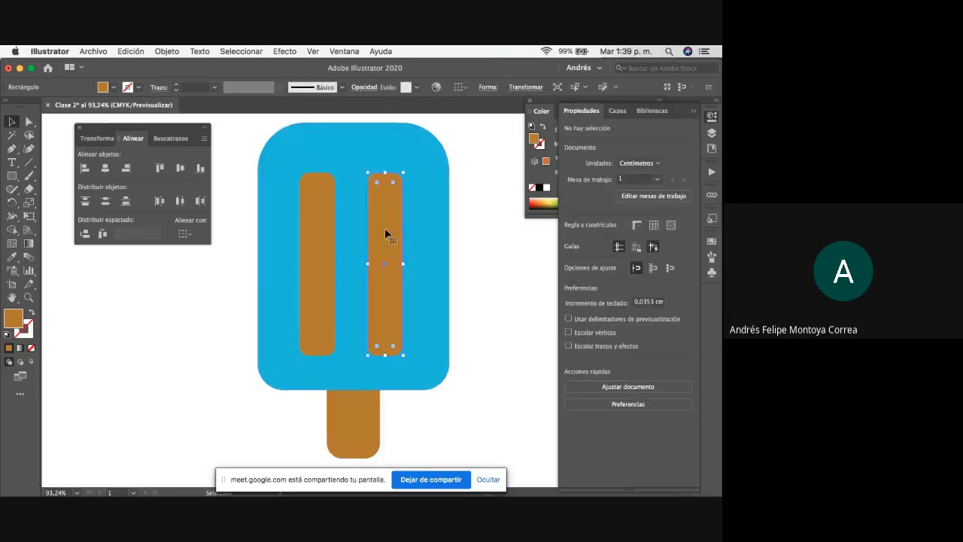
{"action": "left_click", "coordinate": [539, 175]}
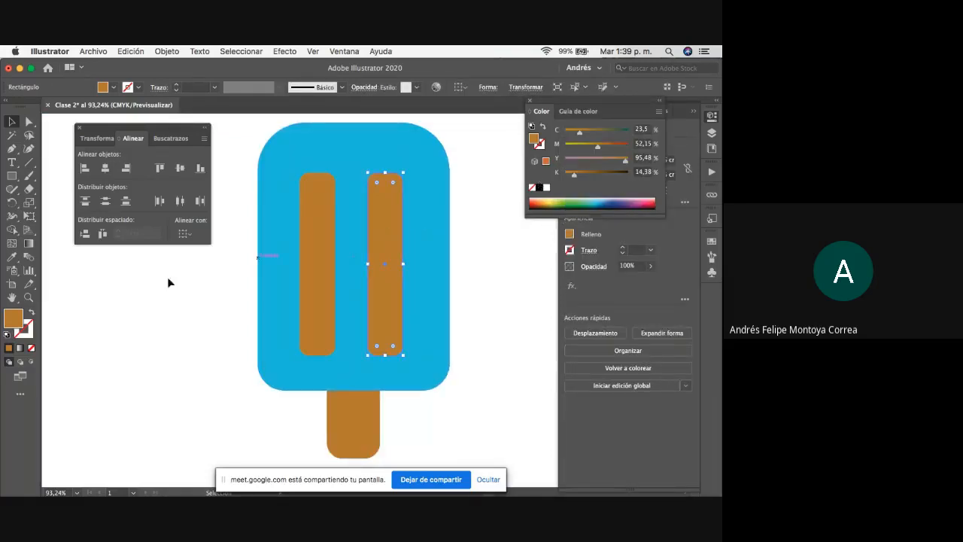
{"action": "double_click", "coordinate": [13, 318]}
{"action": "left_click_drag", "start_coordinate": [367, 265], "coordinate": [366, 279]}
{"action": "left_click", "coordinate": [487, 211]}
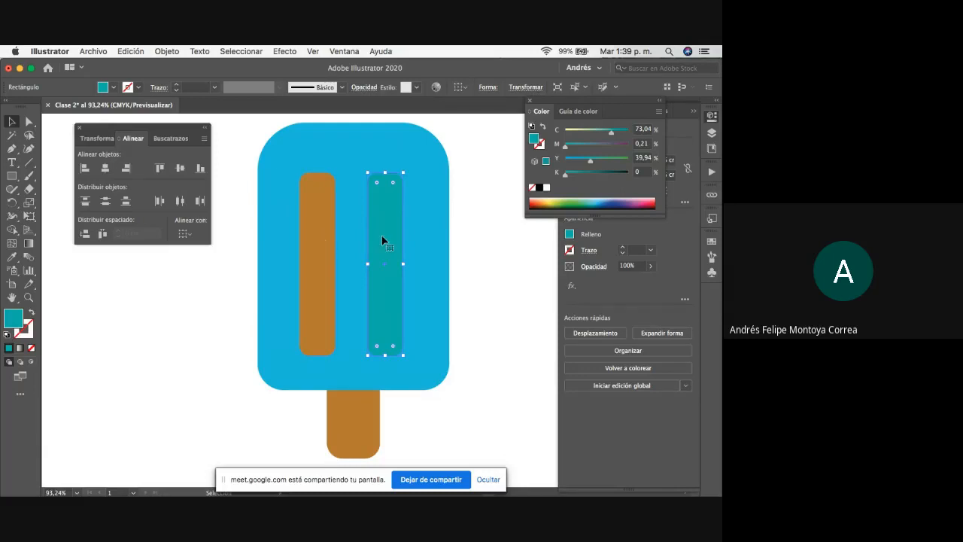
{"action": "key", "text": "super+z"}
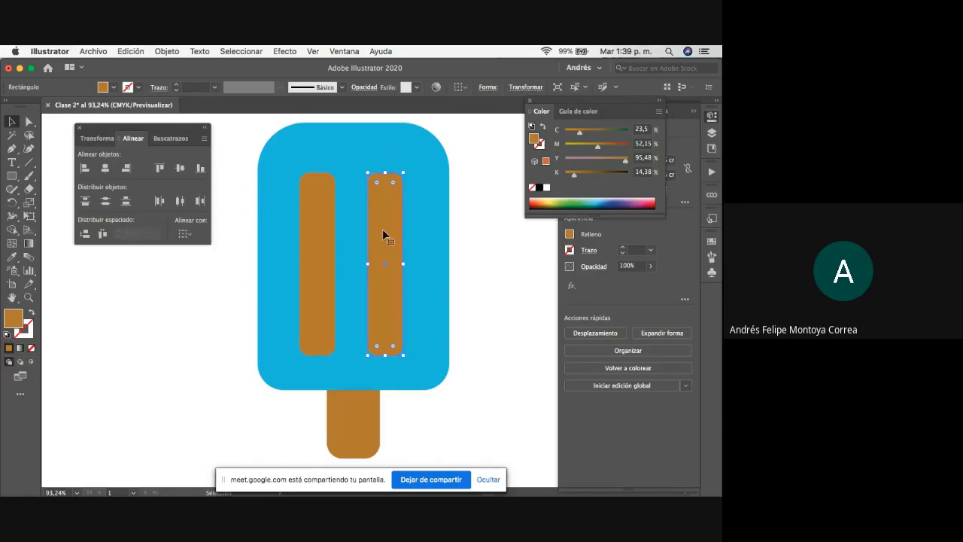
Group the two brown vertical inner bars into a single object.
{"action": "left_click", "coordinate": [321, 238], "text": "shift"}
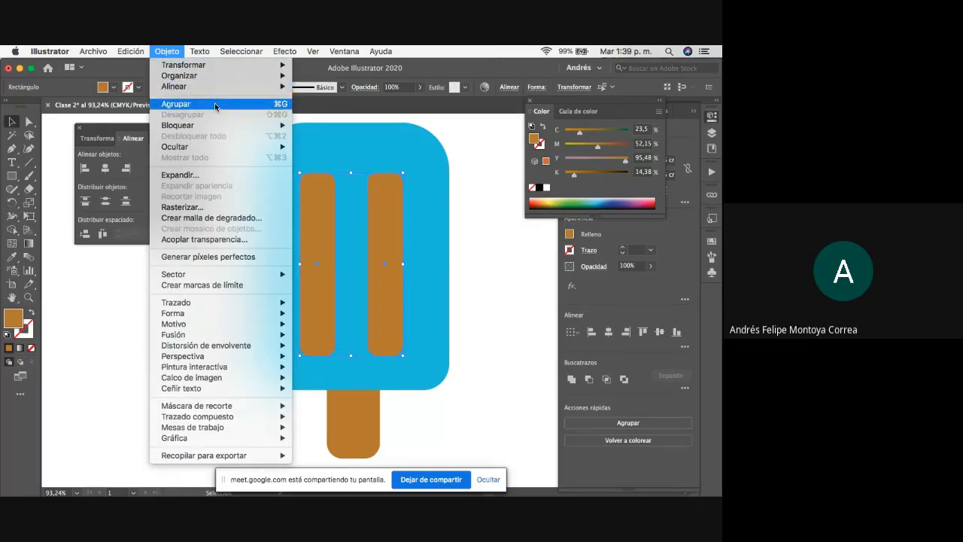
{"action": "left_click", "coordinate": [259, 104]}
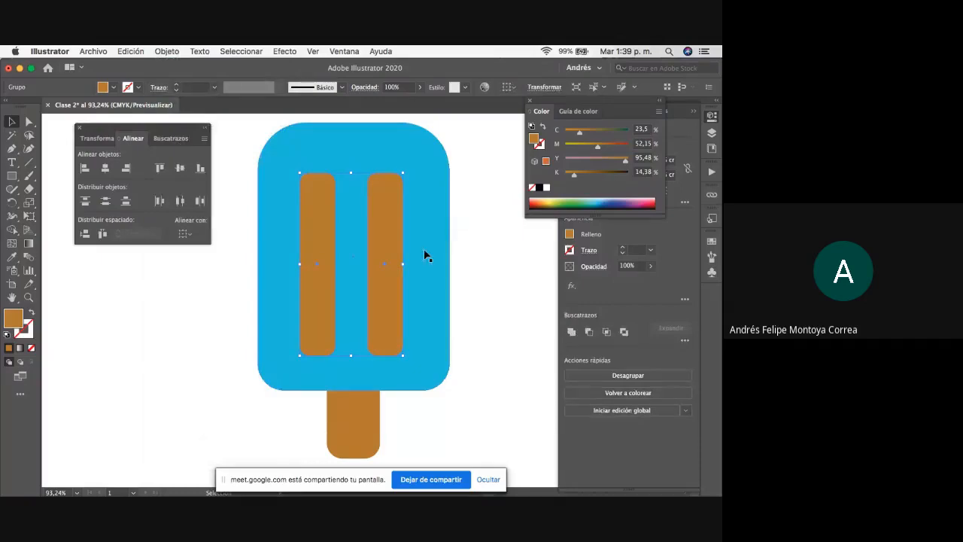
Switch to the Google Meet window in Chrome, admit the waiting participant, and return to Illustrator.
{"action": "key", "text": "ctrl+Up"}
{"action": "left_click", "coordinate": [258, 296]}
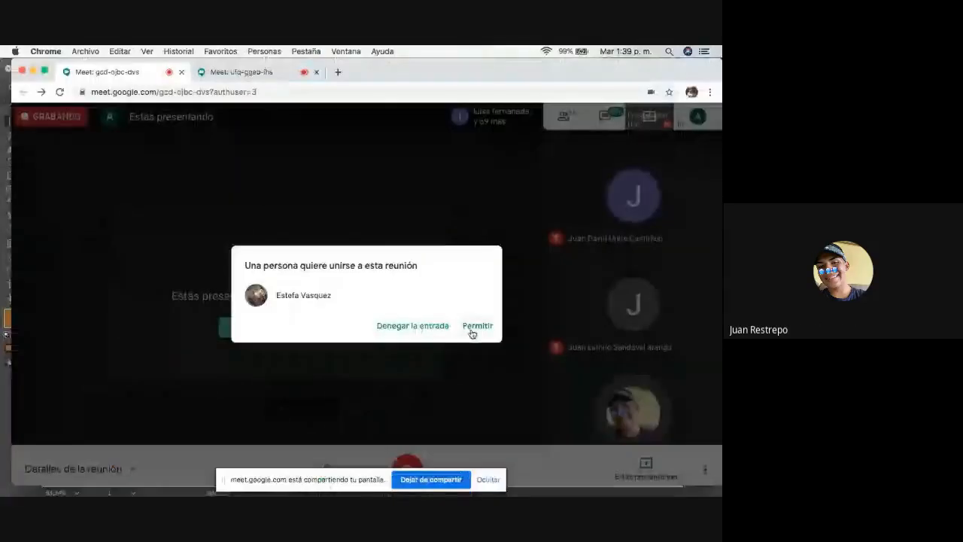
{"action": "left_click", "coordinate": [475, 326]}
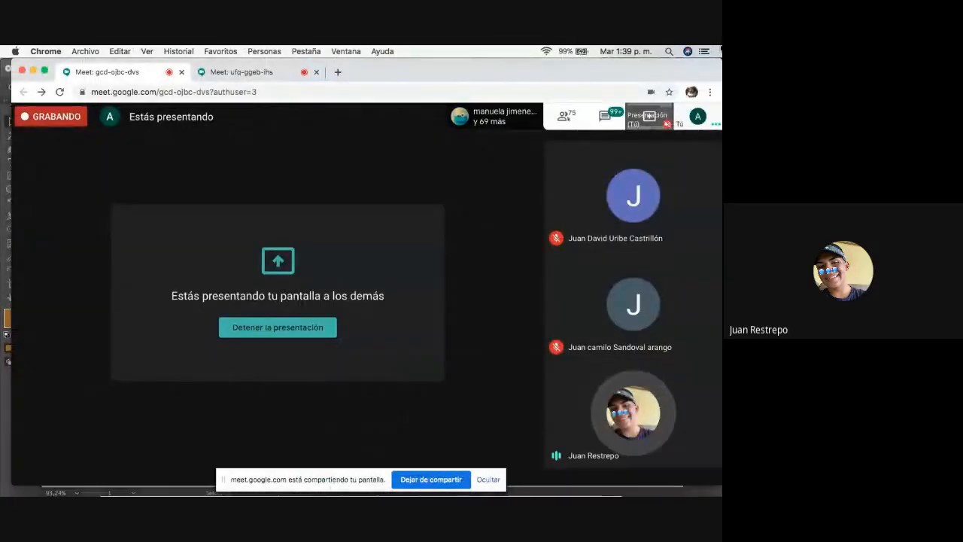
{"action": "mouse_move", "coordinate": [720, 48]}
{"action": "left_click", "coordinate": [198, 344]}
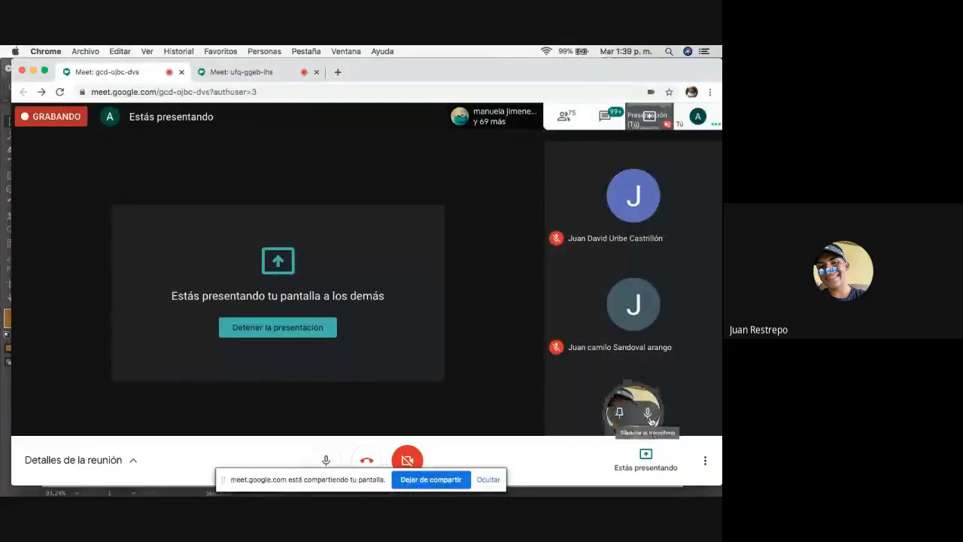
{"action": "left_click", "coordinate": [628, 386]}
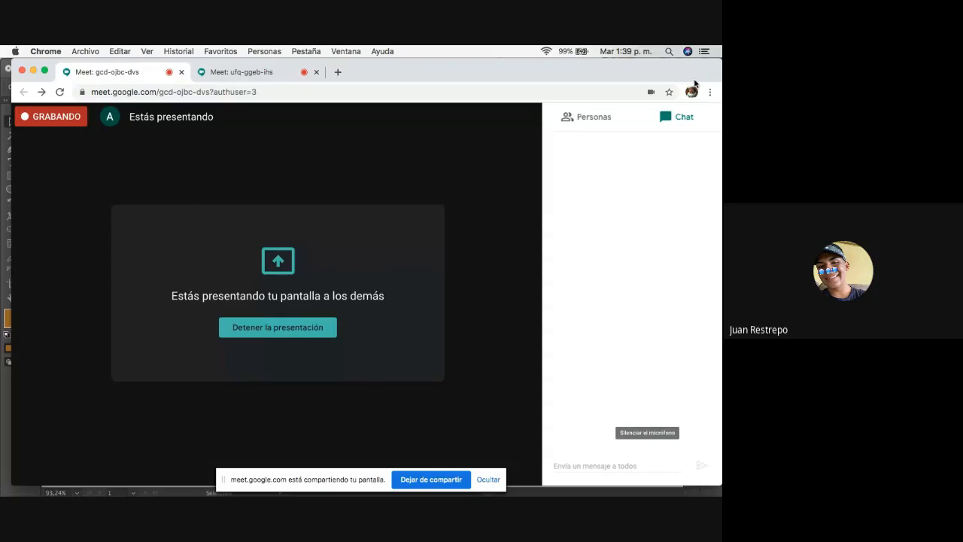
{"action": "mouse_move", "coordinate": [721, 46]}
{"action": "left_click", "coordinate": [460, 239]}
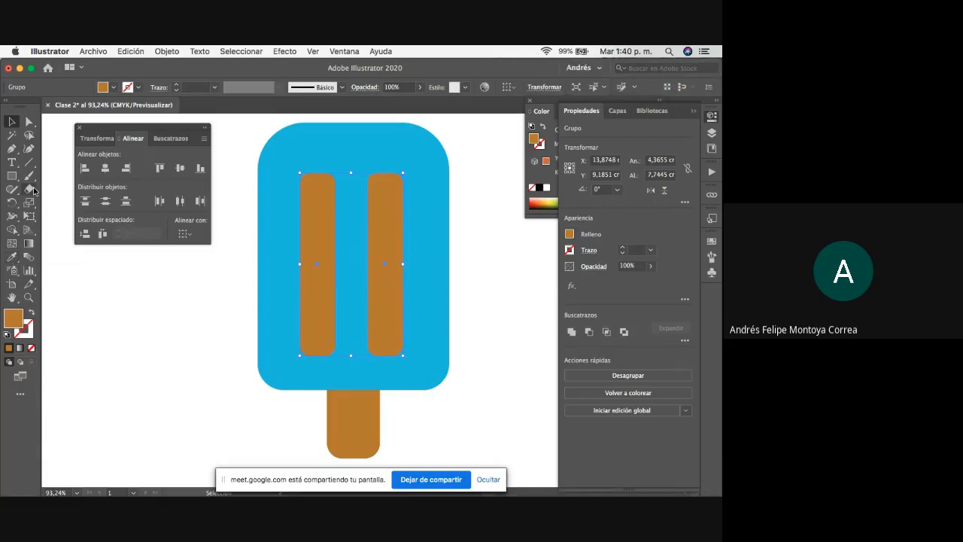
Open the grouped inner bars in isolation mode and exit back to the full artwork.
{"action": "double_click", "coordinate": [315, 225]}
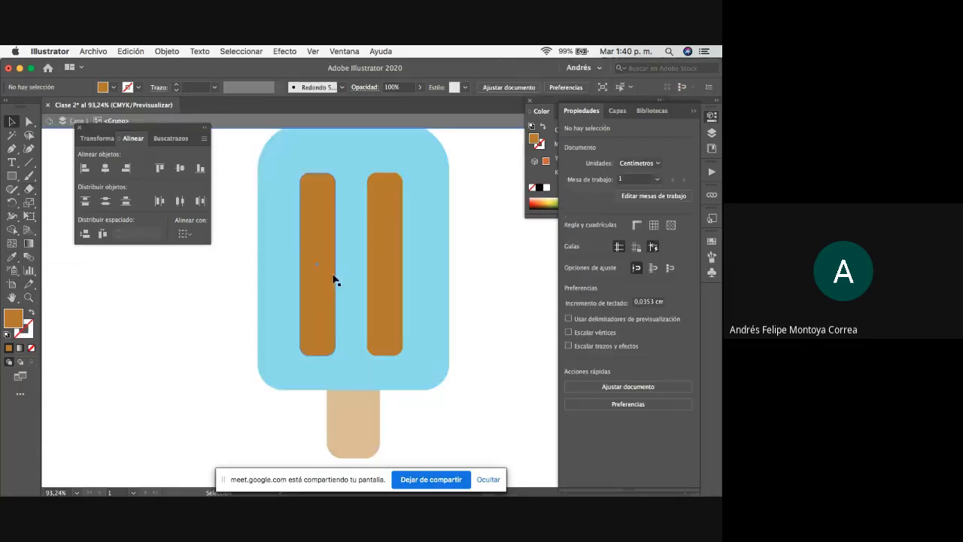
{"action": "double_click", "coordinate": [248, 266]}
Apply the popsicle body's blue to the grouped inner bars by sampling it with the Eyedropper.
{"action": "left_click", "coordinate": [319, 276]}
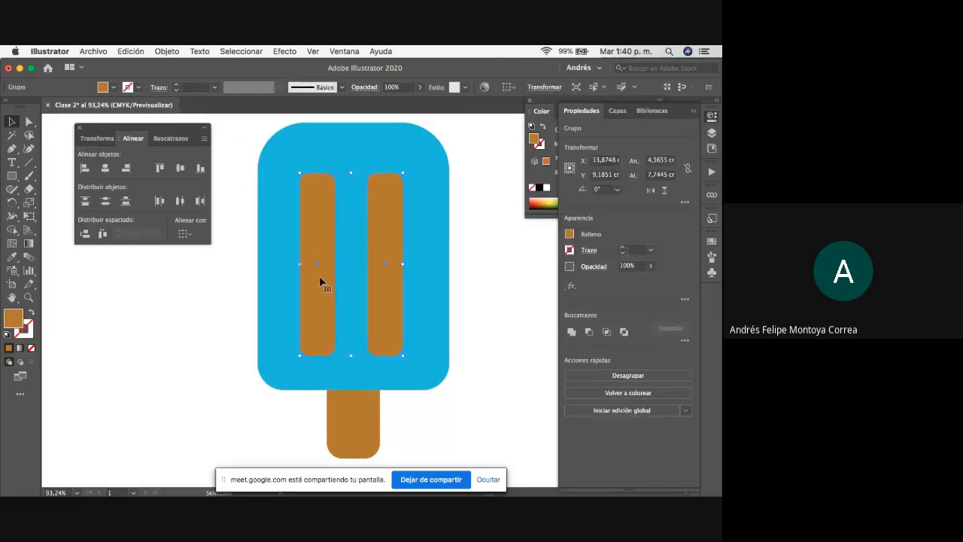
{"action": "left_click", "coordinate": [13, 260]}
{"action": "left_click", "coordinate": [311, 135]}
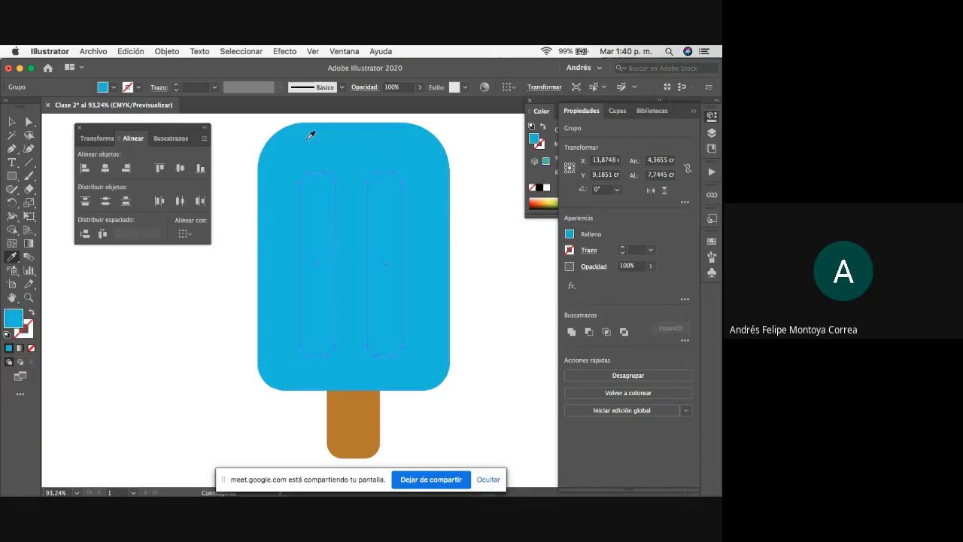
{"action": "key", "text": "v"}
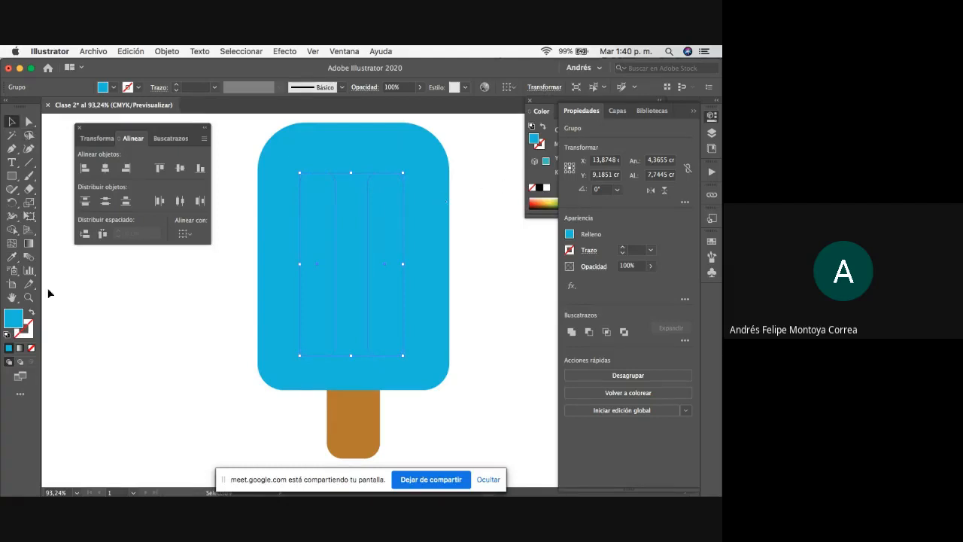
Darken the grouped bars' fill to a deeper blue of about #1CA4BA, keeping the 190° hue.
{"action": "double_click", "coordinate": [15, 317]}
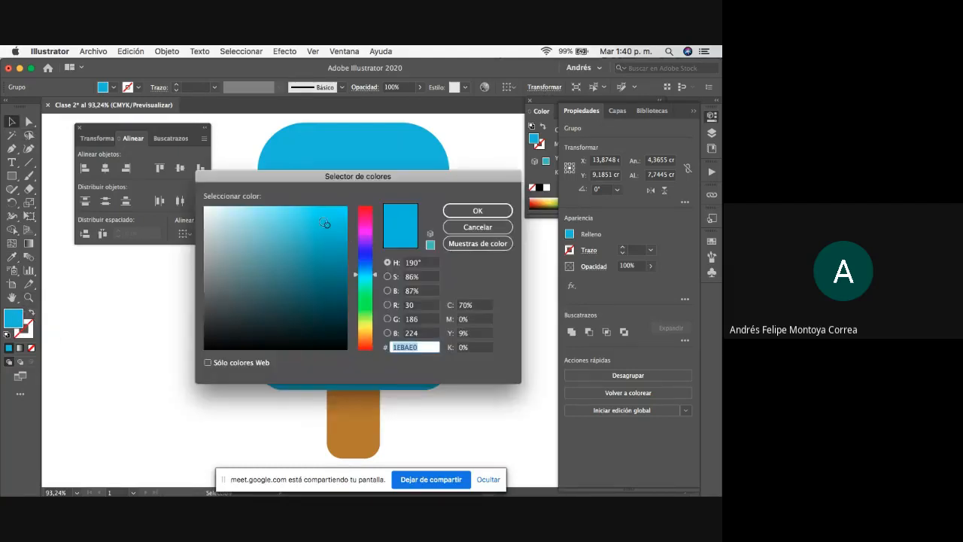
{"action": "left_click_drag", "start_coordinate": [327, 224], "coordinate": [327, 246]}
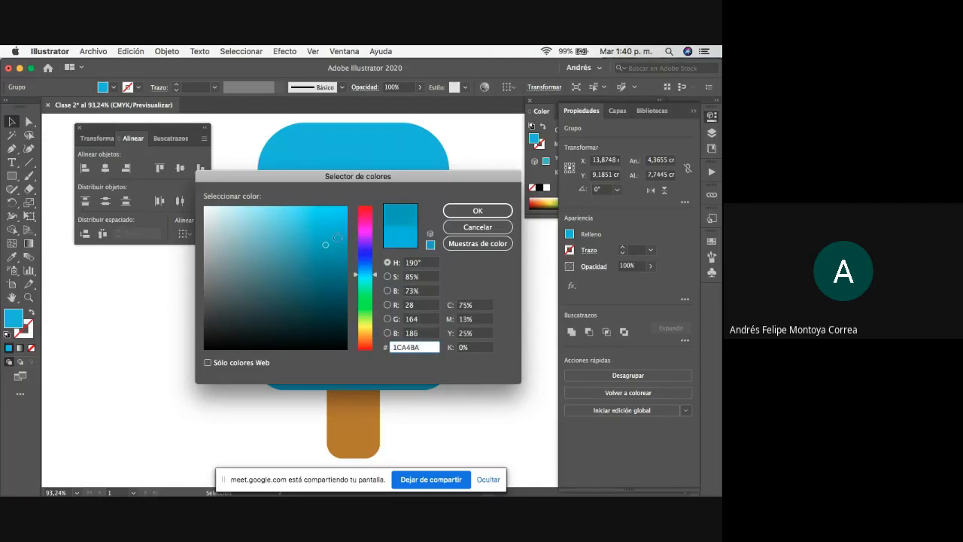
{"action": "left_click", "coordinate": [477, 210]}
{"action": "left_click", "coordinate": [493, 282]}
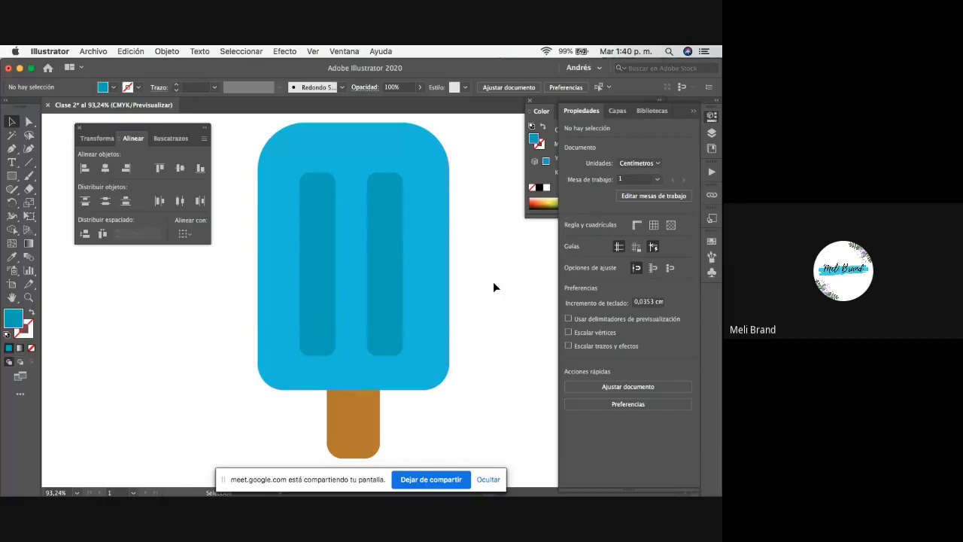
Ungroup the two inner bars and select each one separately in alternation.
{"action": "left_click", "coordinate": [391, 226]}
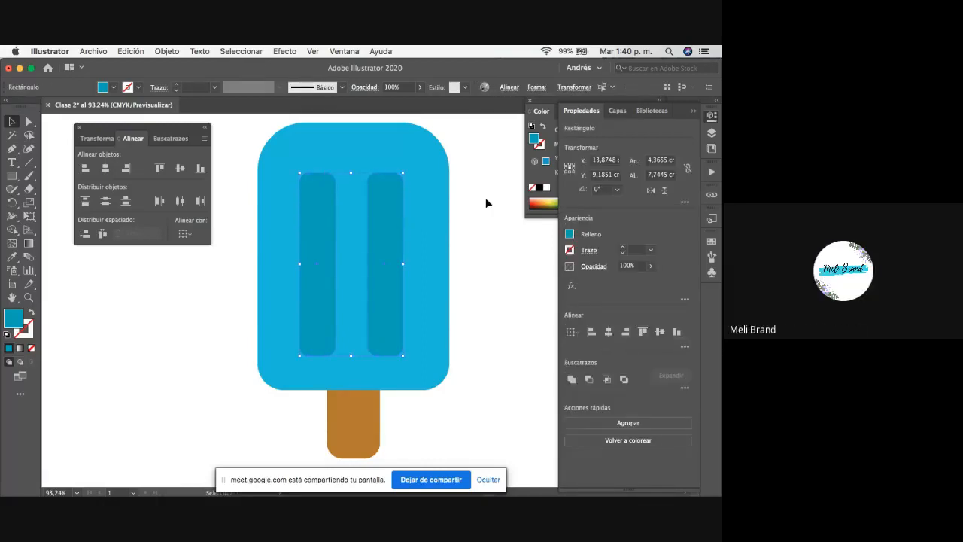
{"action": "left_click", "coordinate": [474, 207]}
{"action": "left_click", "coordinate": [316, 243]}
{"action": "left_click", "coordinate": [388, 235]}
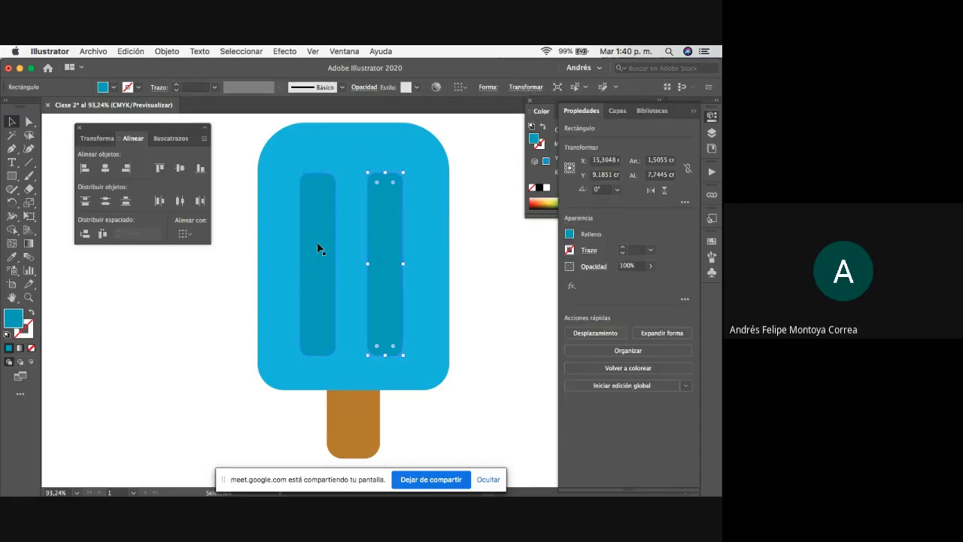
{"action": "left_click", "coordinate": [319, 247]}
{"action": "left_click", "coordinate": [384, 248]}
{"action": "left_click", "coordinate": [319, 248]}
{"action": "left_click", "coordinate": [391, 249]}
{"action": "left_click", "coordinate": [314, 249]}
{"action": "left_click", "coordinate": [387, 249]}
Select both separate inner bars together, group them again, and clear the selection.
{"action": "left_click", "coordinate": [317, 297]}
{"action": "left_click", "coordinate": [384, 238], "text": "shift"}
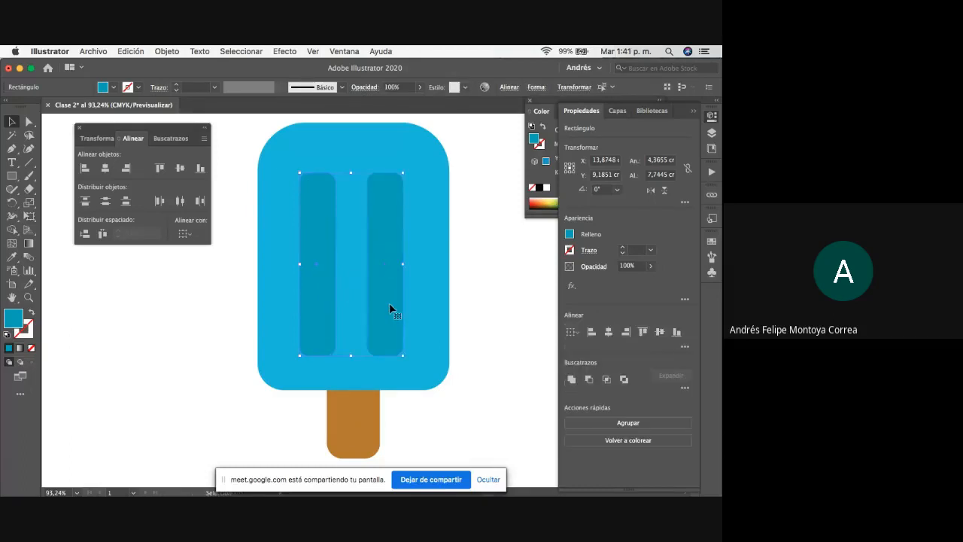
{"action": "left_click", "coordinate": [168, 53]}
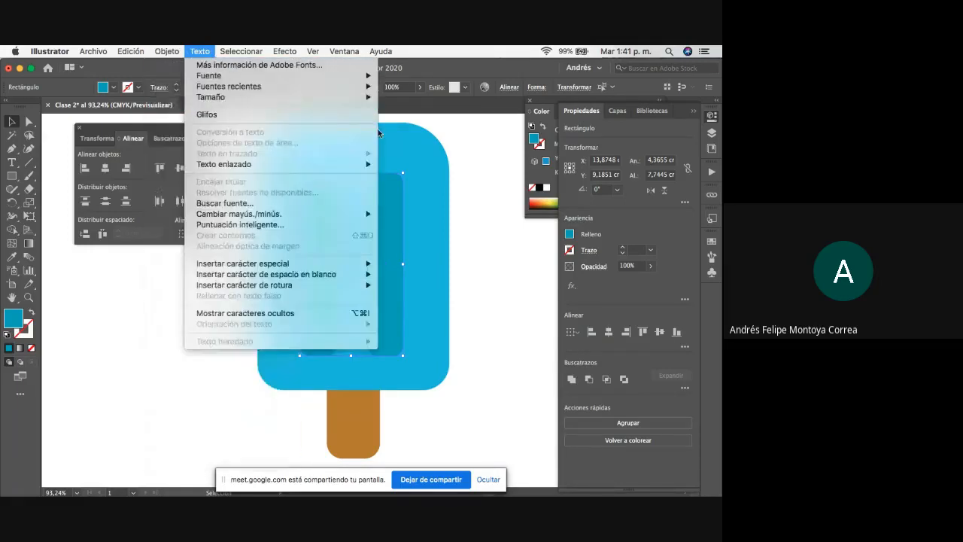
{"action": "left_click", "coordinate": [479, 167]}
{"action": "key", "text": "a"}
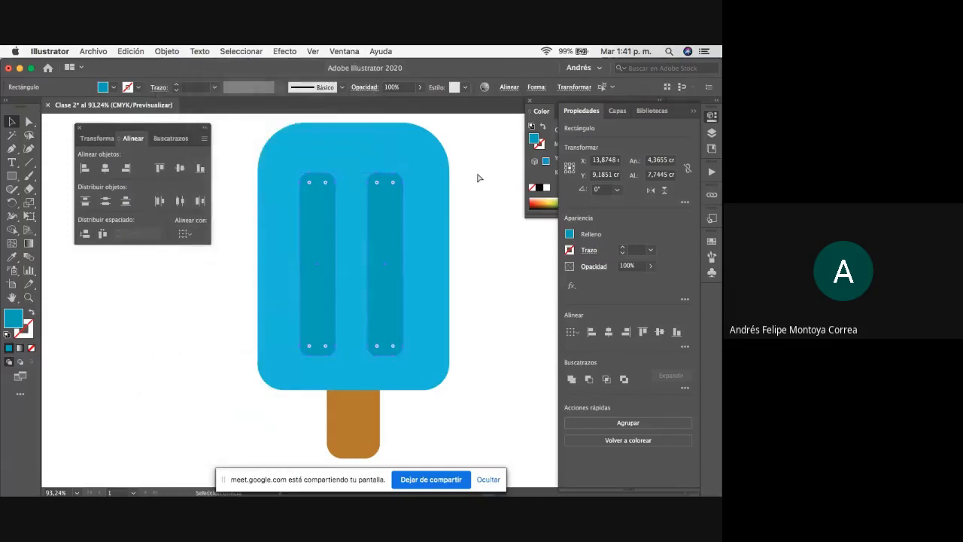
{"action": "left_click", "coordinate": [482, 178]}
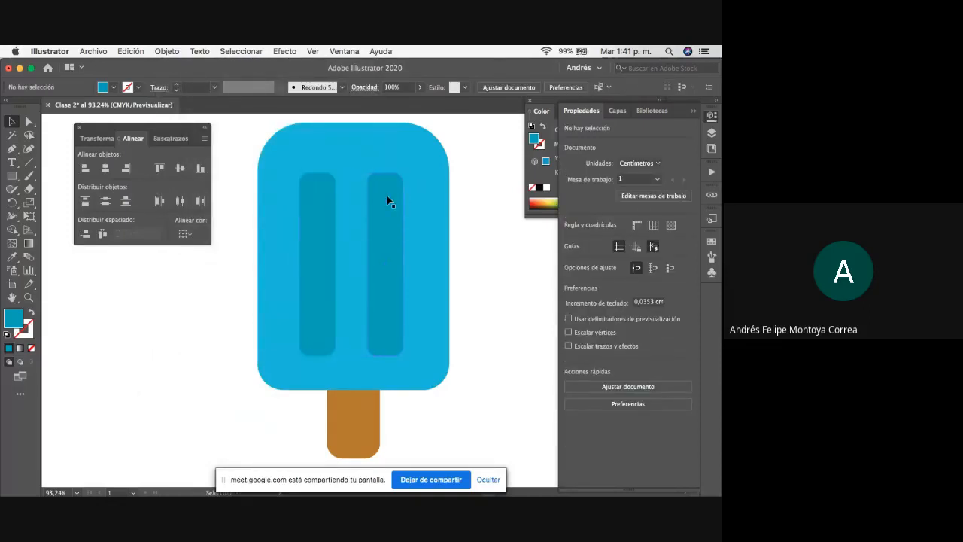
Move the grouped bars slightly up and right to centre them horizontally on the blue body, at X 13,97 cm and Y 9,0417 cm.
{"action": "left_click", "coordinate": [386, 212]}
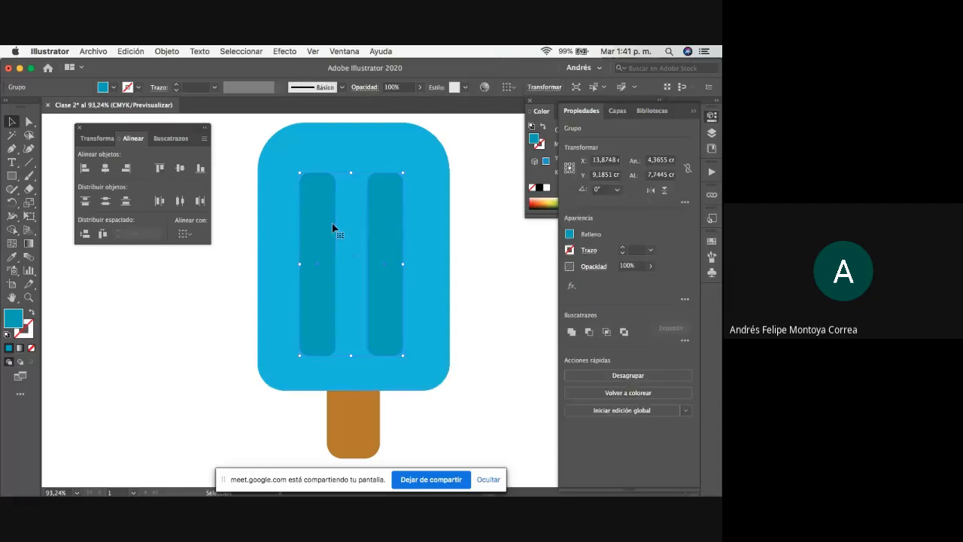
{"action": "left_click_drag", "start_coordinate": [358, 220], "coordinate": [458, 235]}
{"action": "key", "text": "super+z"}
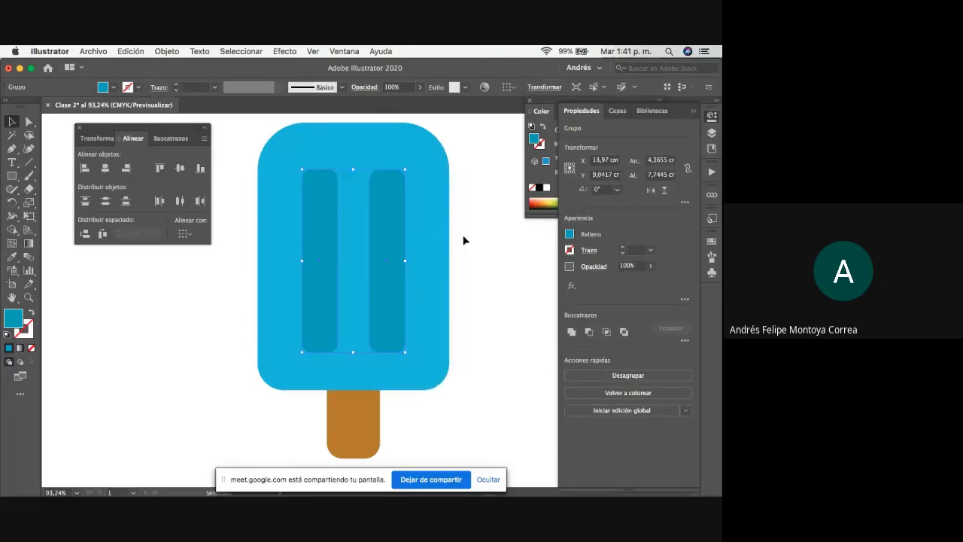
{"action": "left_click", "coordinate": [462, 243]}
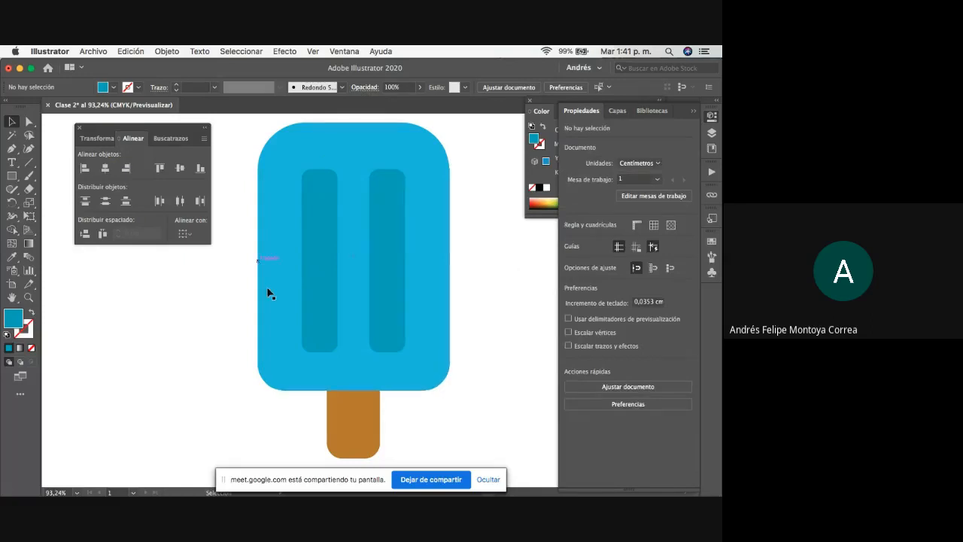
Select the bar group and the whole popsicle to check how its parts select, and clear the selection.
{"action": "left_click", "coordinate": [387, 248]}
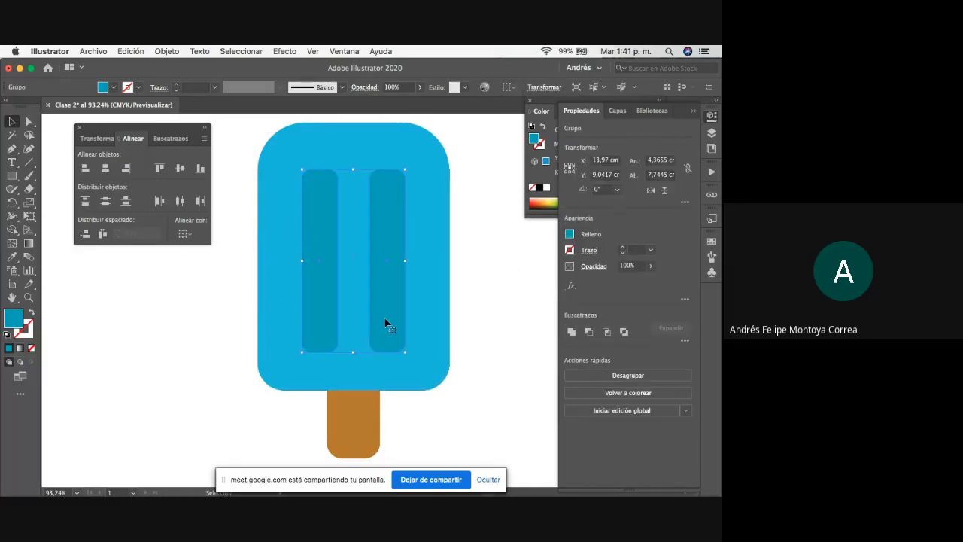
{"action": "left_click_drag", "start_coordinate": [474, 201], "coordinate": [263, 436]}
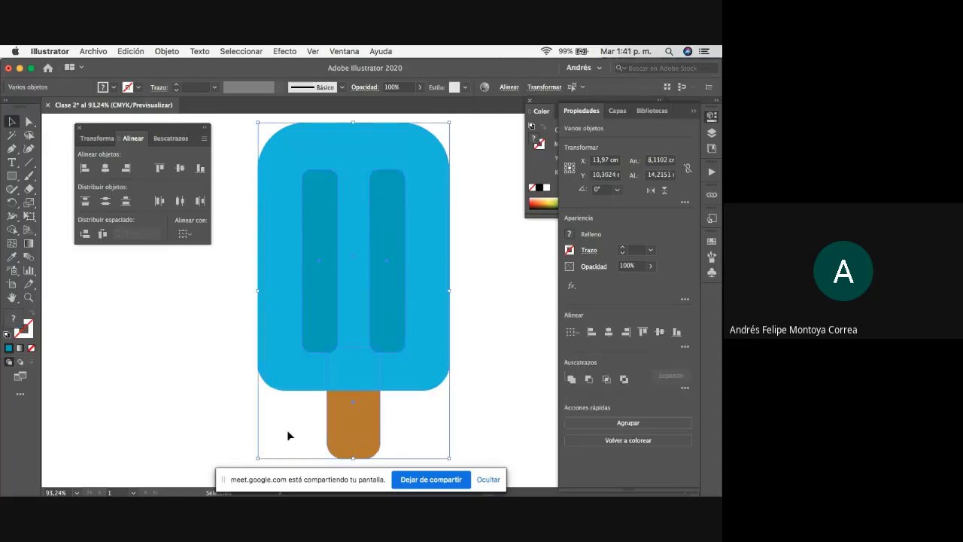
{"action": "left_click", "coordinate": [497, 288]}
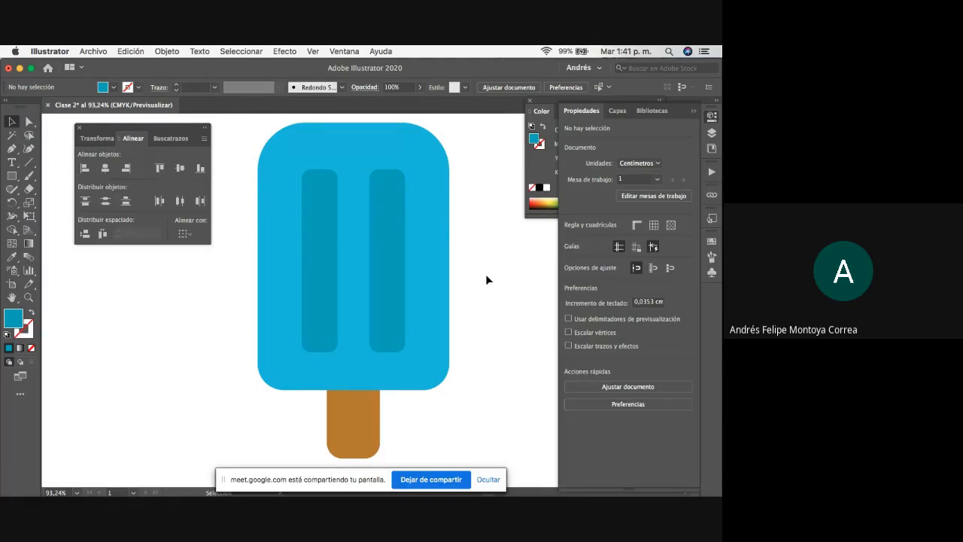
Ungroup the two darker blue inner bars.
{"action": "left_click", "coordinate": [392, 268]}
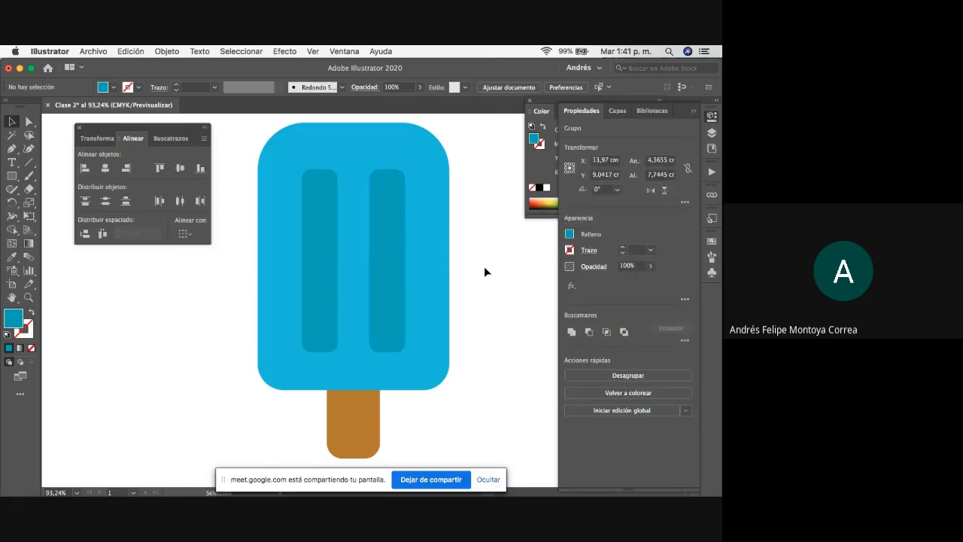
{"action": "left_click", "coordinate": [485, 267]}
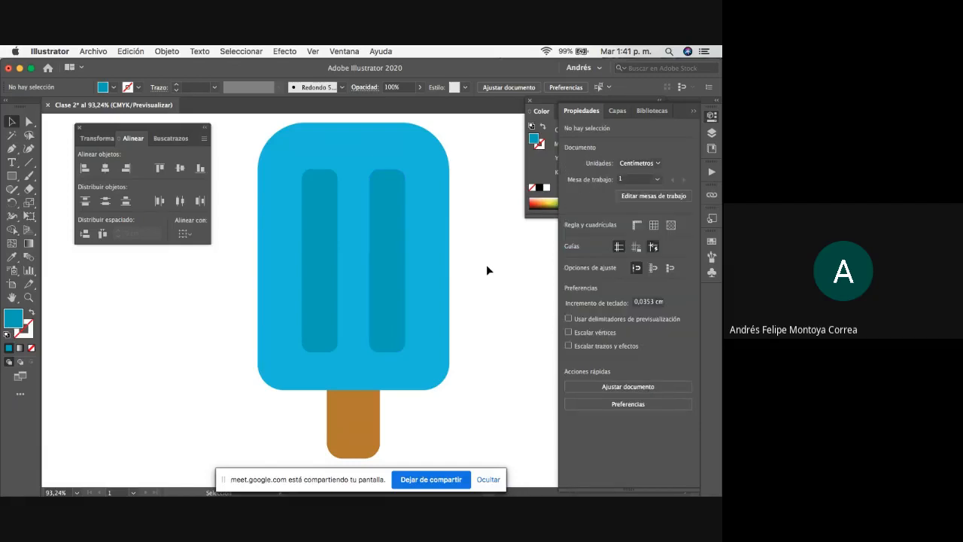
{"action": "key", "text": "super+z"}
Regroup the two darker blue bars as one object and clear the selection.
{"action": "left_click", "coordinate": [324, 278], "text": "shift"}
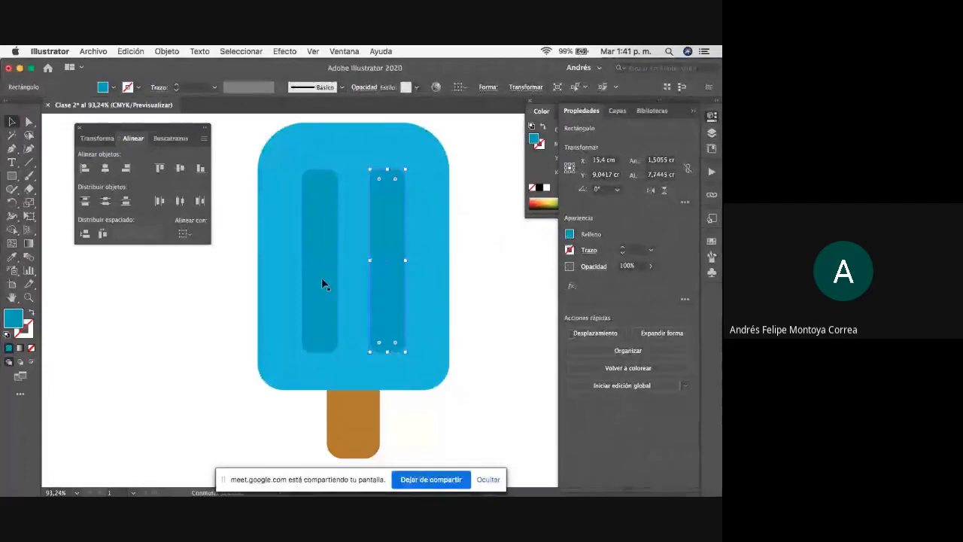
{"action": "left_click", "coordinate": [322, 283], "text": "shift"}
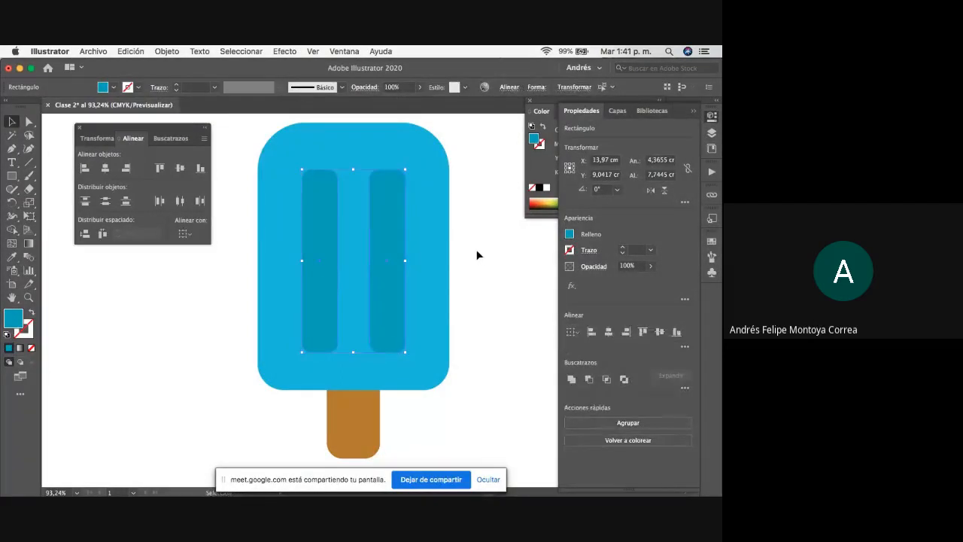
{"action": "right_click", "coordinate": [386, 252]}
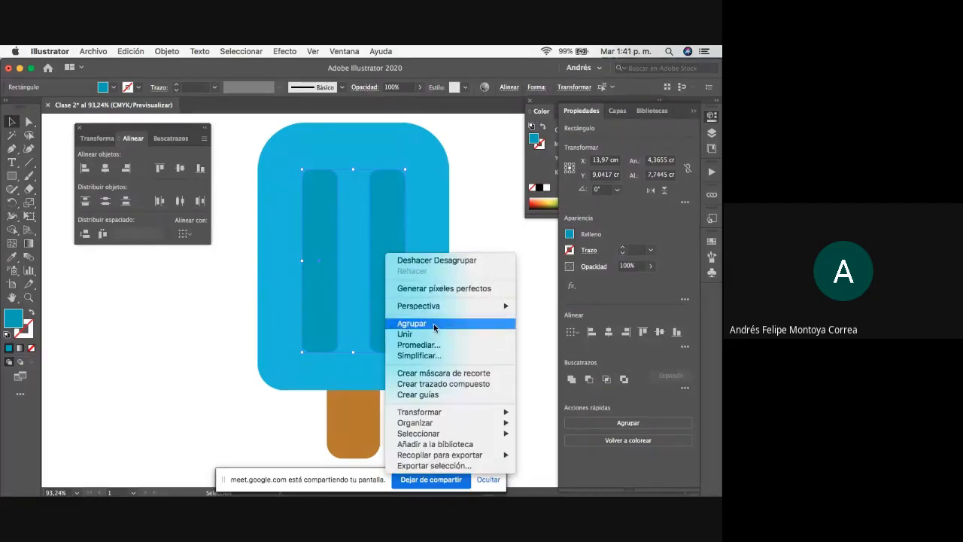
{"action": "left_click", "coordinate": [432, 328]}
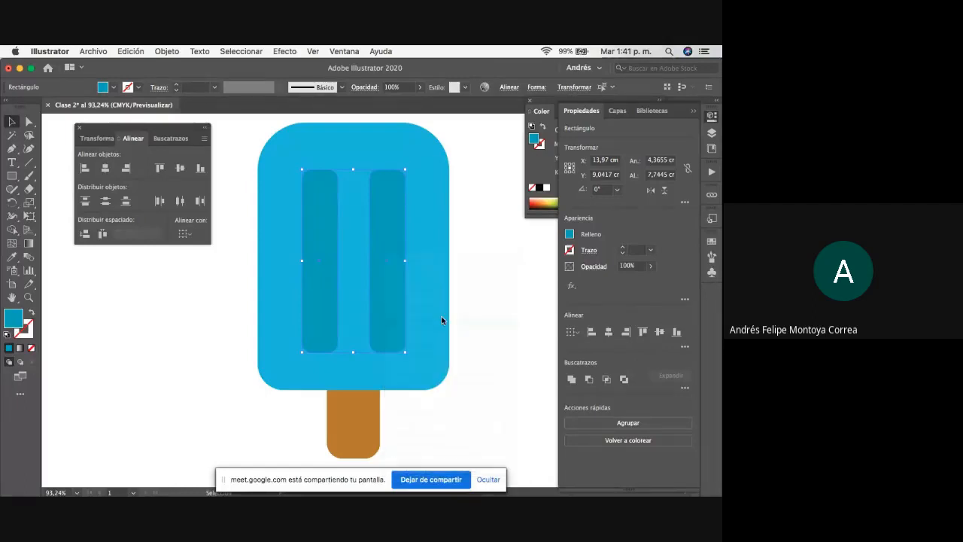
{"action": "left_click", "coordinate": [483, 280]}
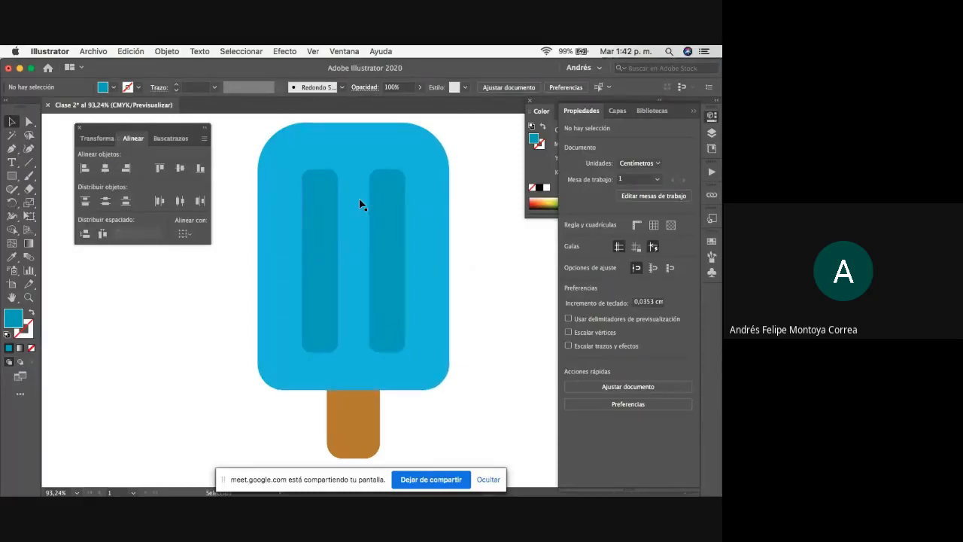
Select all parts of the popsicle, centre them horizontally on one another, and clear the selection.
{"action": "left_click_drag", "start_coordinate": [455, 234], "coordinate": [233, 440]}
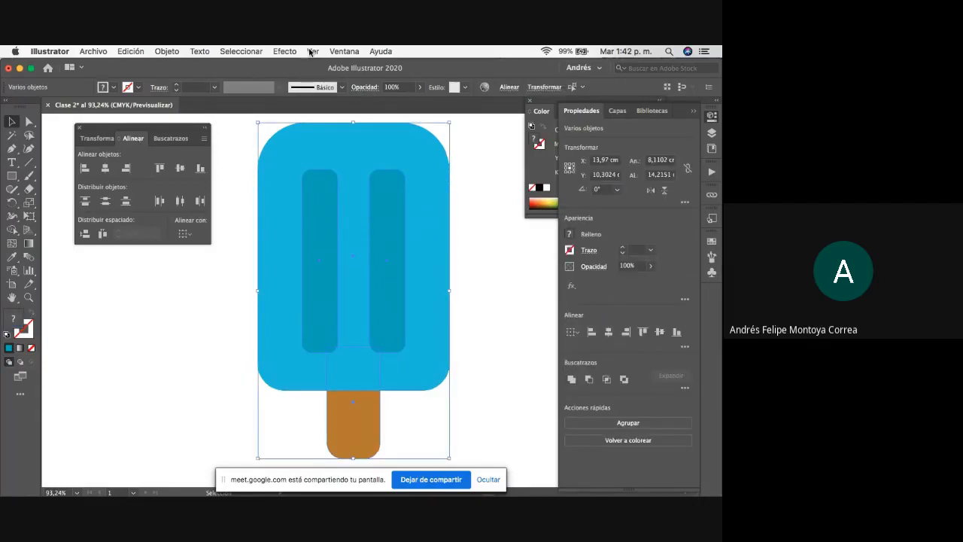
{"action": "left_click", "coordinate": [340, 51]}
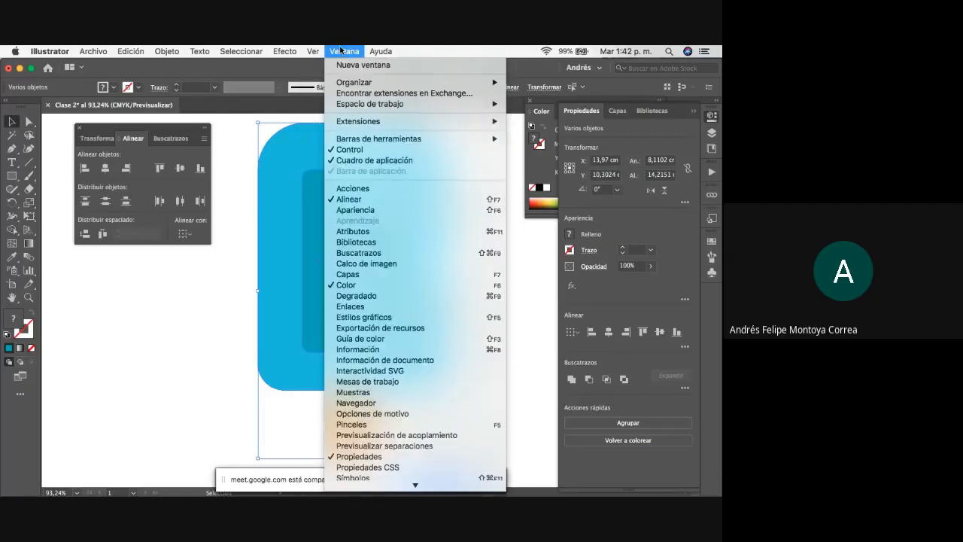
{"action": "left_click", "coordinate": [198, 297]}
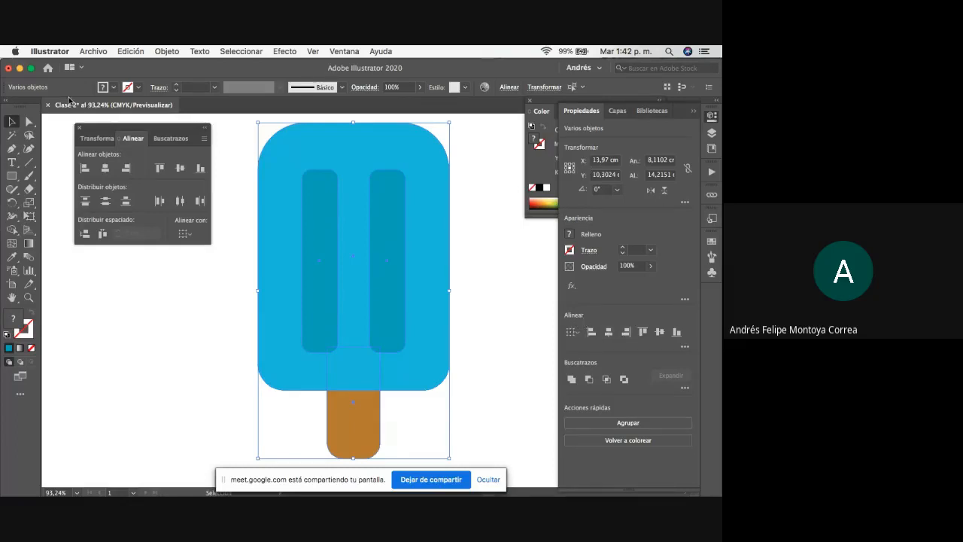
{"action": "left_click", "coordinate": [506, 88]}
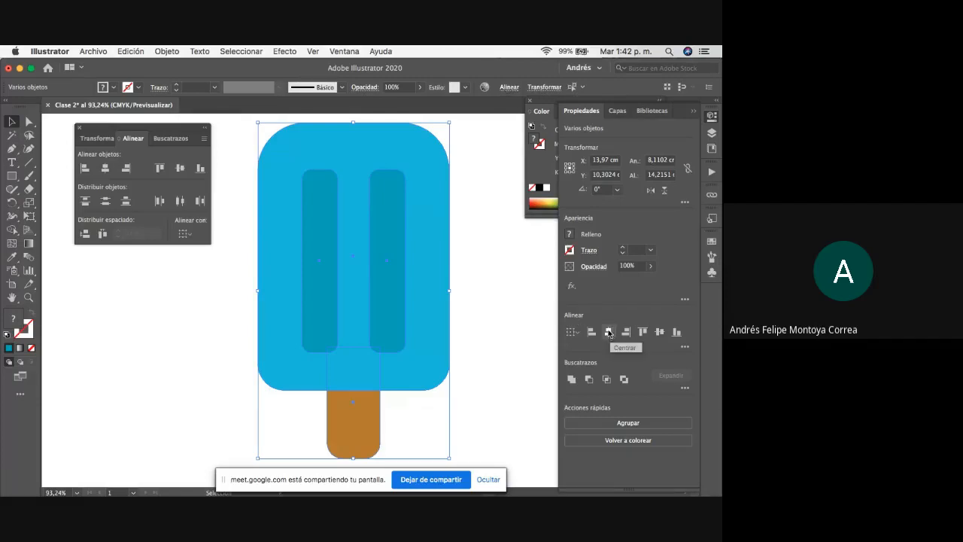
{"action": "left_click", "coordinate": [610, 333]}
{"action": "left_click", "coordinate": [478, 303]}
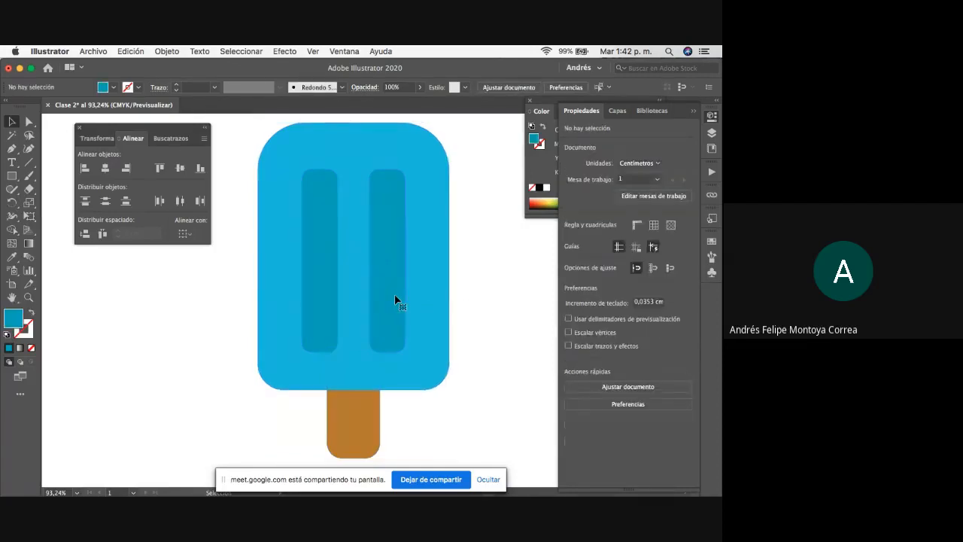
Stretch the grouped inner bars downwards to 8,0313 cm tall and move the brown stick slightly down to Y 15,4066 cm.
{"action": "left_click", "coordinate": [359, 350]}
{"action": "left_click_drag", "start_coordinate": [354, 353], "coordinate": [355, 359]}
{"action": "left_click_drag", "start_coordinate": [361, 429], "coordinate": [361, 438]}
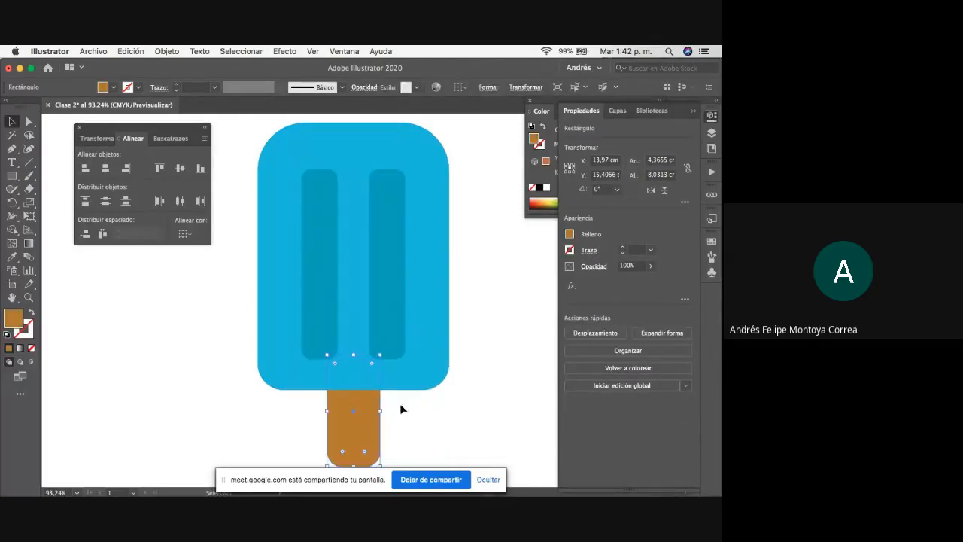
{"action": "left_click", "coordinate": [475, 339]}
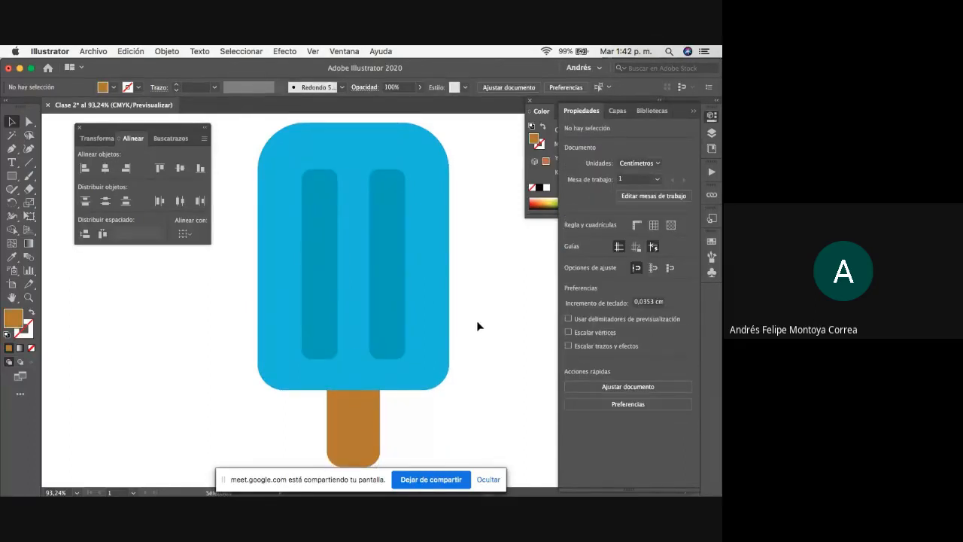
Try a lighter blue fill, 1FBCCC, on the grouped inner bars and undo it.
{"action": "left_click", "coordinate": [394, 254]}
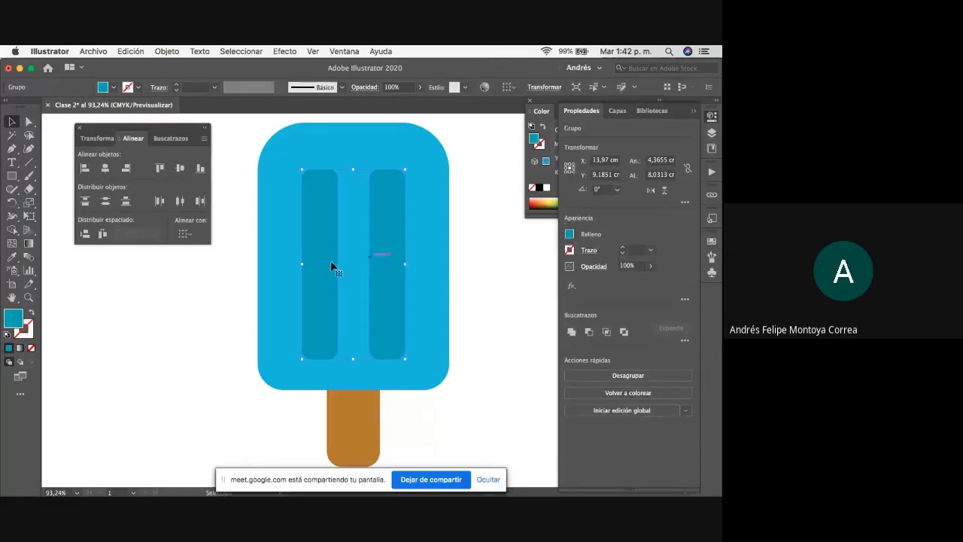
{"action": "double_click", "coordinate": [14, 318]}
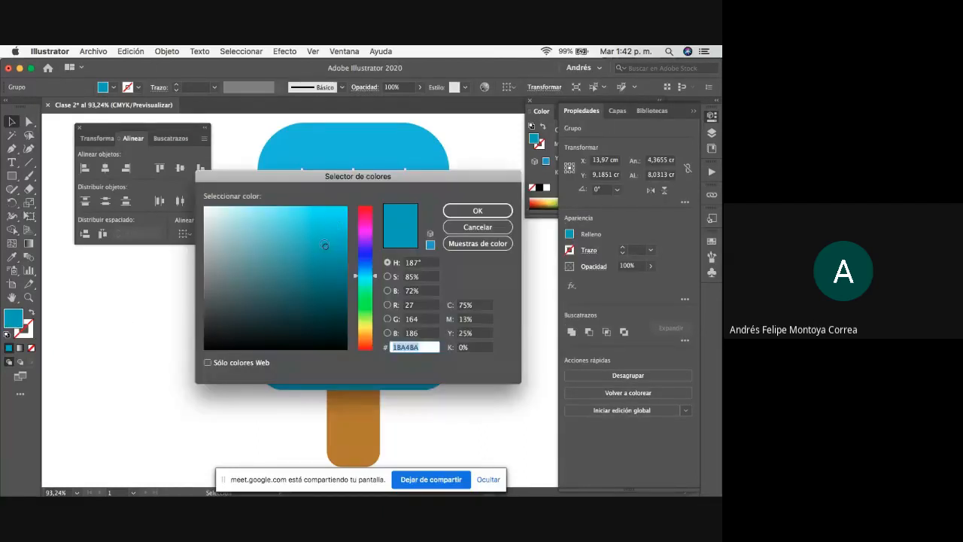
{"action": "left_click_drag", "start_coordinate": [324, 244], "coordinate": [325, 234]}
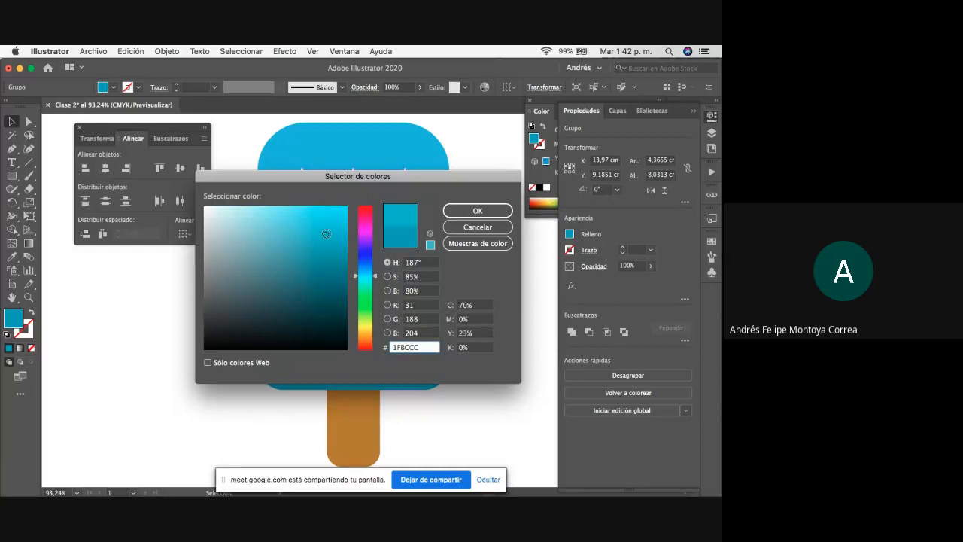
{"action": "left_click", "coordinate": [478, 227]}
{"action": "left_click", "coordinate": [488, 240]}
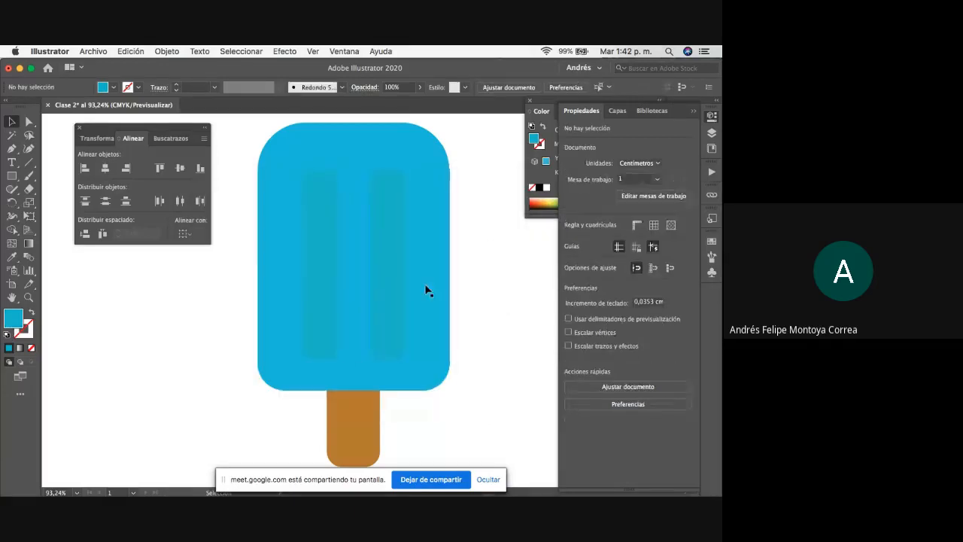
{"action": "key", "text": "super+z"}
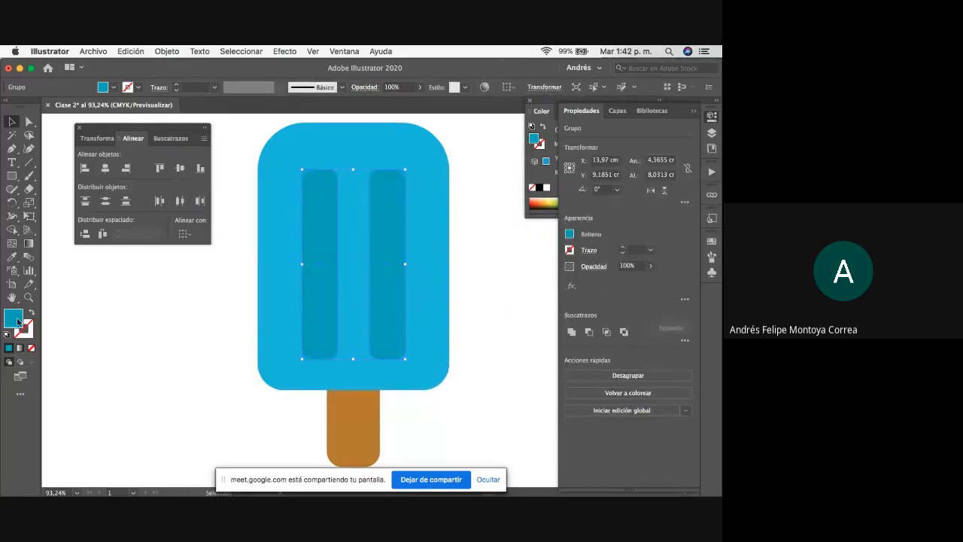
Set the grouped bars' fill to a slightly lighter blue with hue 187°, saturation 85% and brightness about 74%.
{"action": "double_click", "coordinate": [13, 320]}
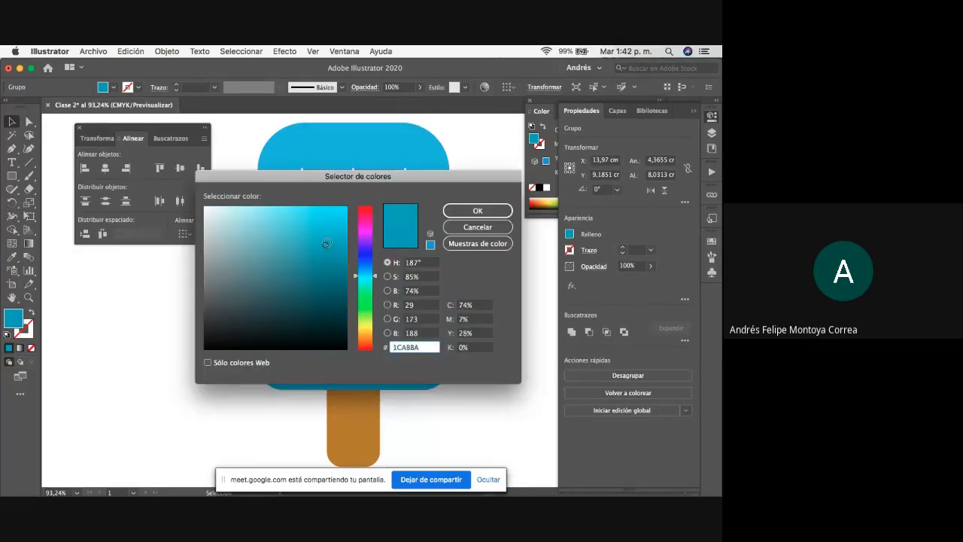
{"action": "left_click", "coordinate": [477, 213]}
{"action": "left_click", "coordinate": [490, 256]}
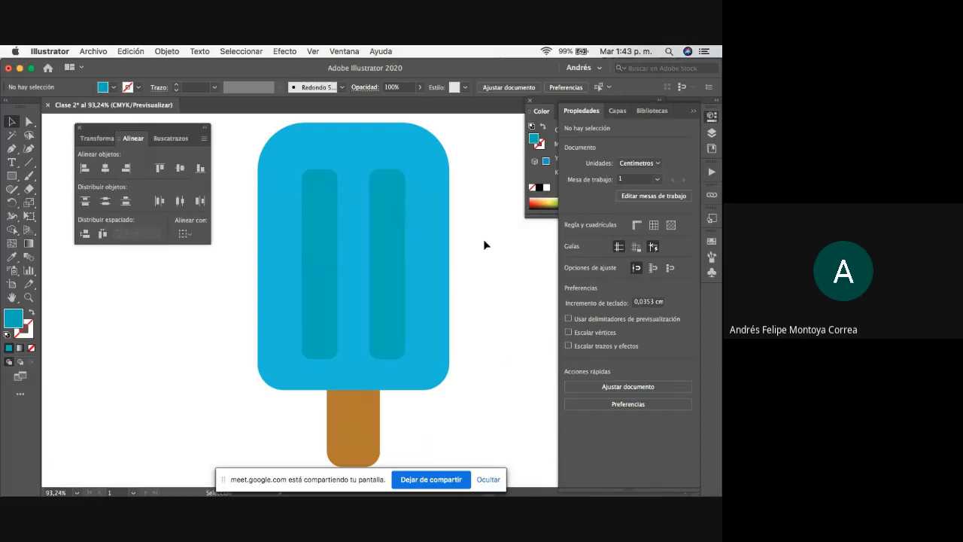
Select the whole popsicle again to check the horizontal alignment of its parts, and clear the selection.
{"action": "left_click_drag", "start_coordinate": [484, 240], "coordinate": [253, 409]}
{"action": "left_click", "coordinate": [501, 260]}
{"action": "left_click_drag", "start_coordinate": [495, 248], "coordinate": [361, 367]}
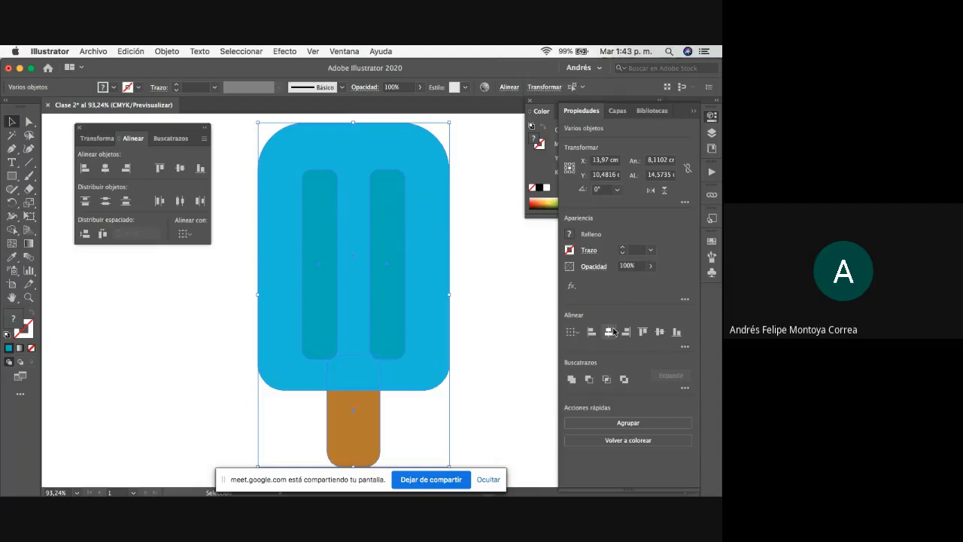
{"action": "left_click", "coordinate": [490, 252]}
Draw a circle about 3,3 cm in diameter with the Ellipse tool over the upper half of the inner bars.
{"action": "left_click", "coordinate": [13, 175]}
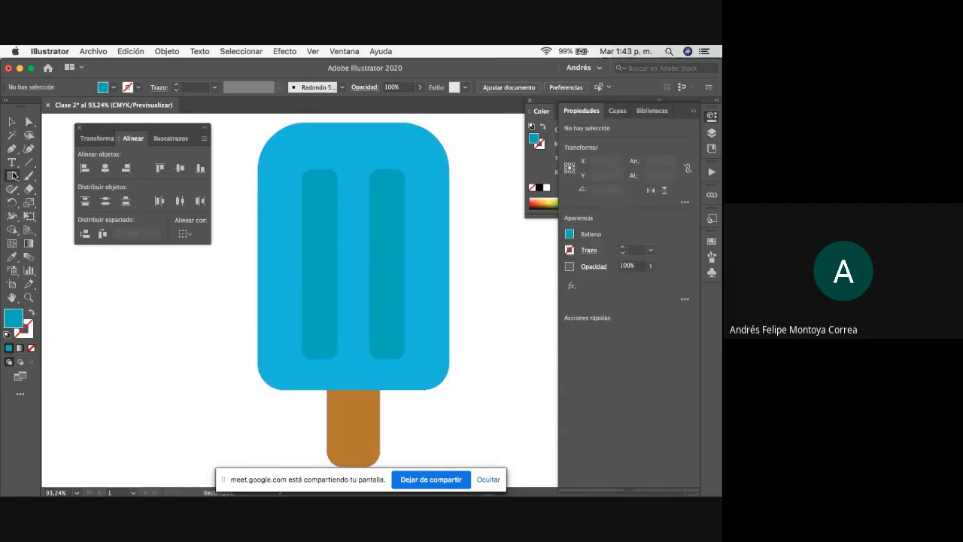
{"action": "left_click_drag", "start_coordinate": [13, 175], "coordinate": [52, 202]}
{"action": "mouse_move", "coordinate": [296, 206]}
{"action": "left_mouse_down"}
{"action": "mouse_move", "coordinate": [376, 298]}
{"action": "mouse_move", "coordinate": [354, 273]}
{"action": "mouse_move", "coordinate": [368, 283]}
{"action": "left_mouse_up"}
{"action": "key", "text": "v"}
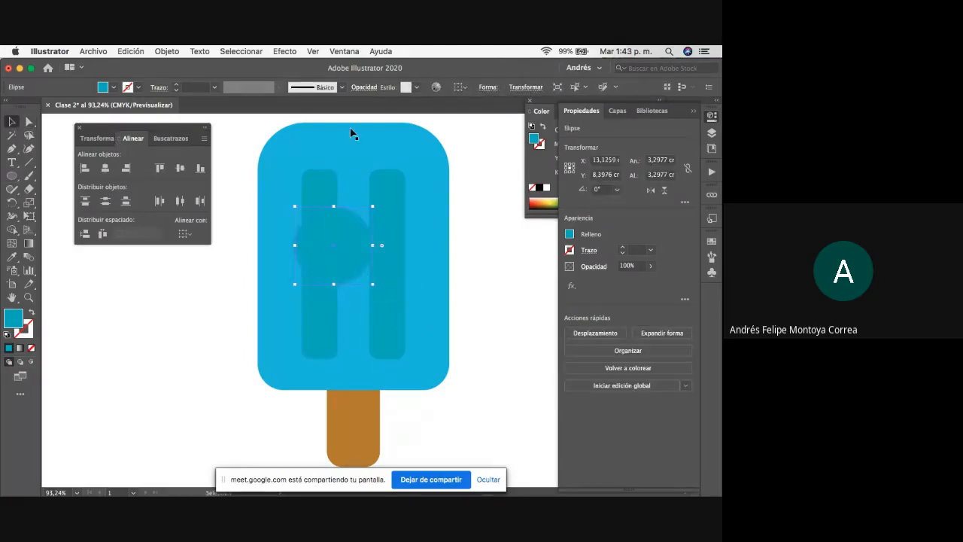
Fill the circle white and duplicate it so two equal circles sit side by side over the two bars.
{"action": "left_click", "coordinate": [544, 188]}
{"action": "left_click_drag", "start_coordinate": [332, 247], "coordinate": [406, 246]}
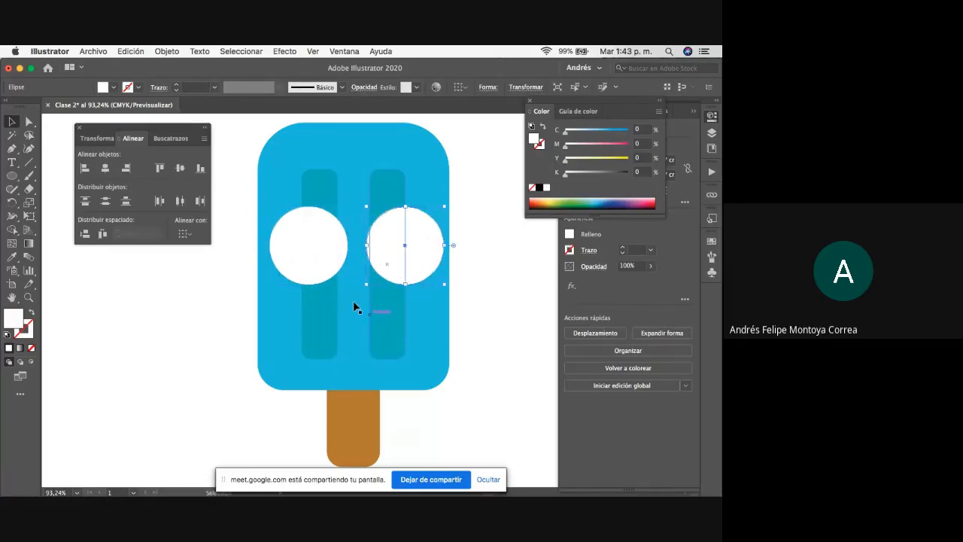
{"action": "left_click", "coordinate": [489, 305]}
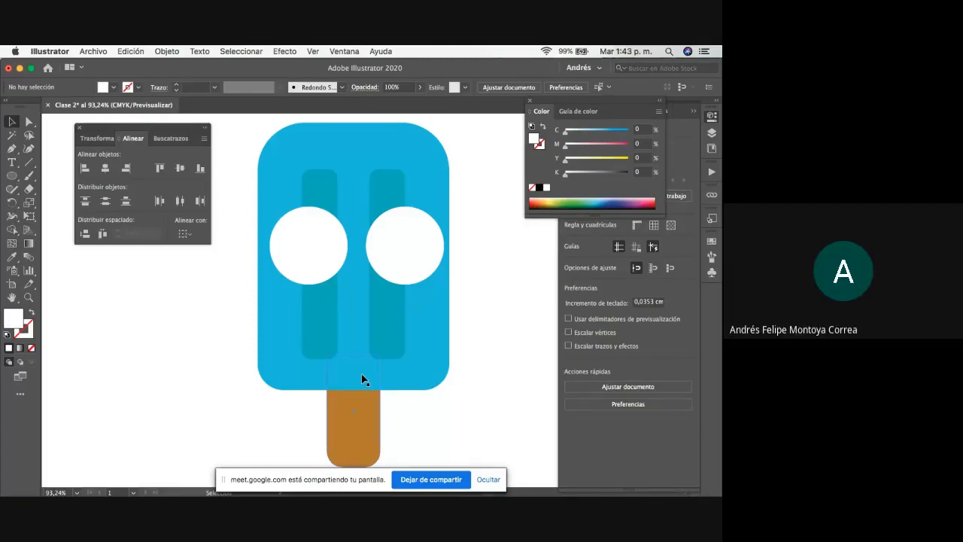
Switch to the Google Meet window in Chrome to check the class chat and the second meeting.
{"action": "key", "text": "ctrl+Up"}
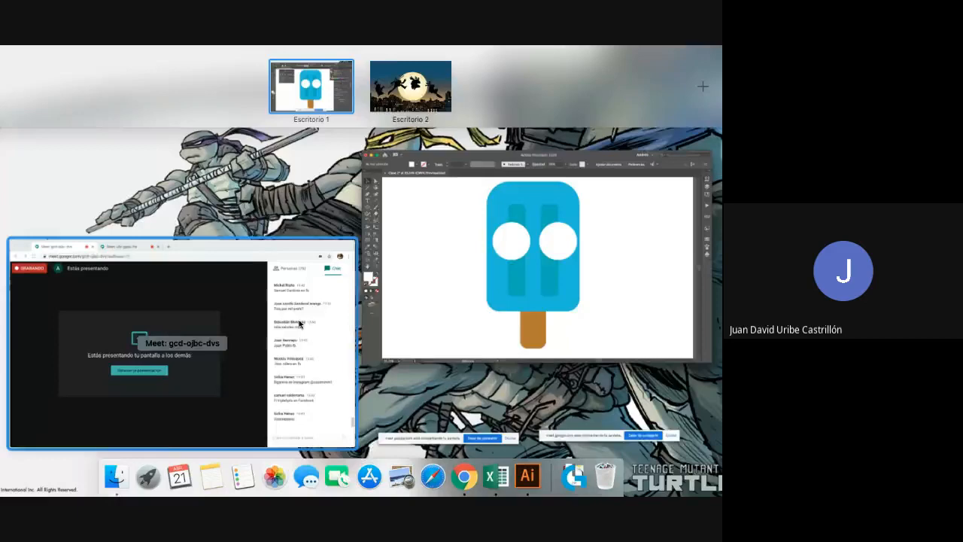
{"action": "left_click", "coordinate": [299, 324]}
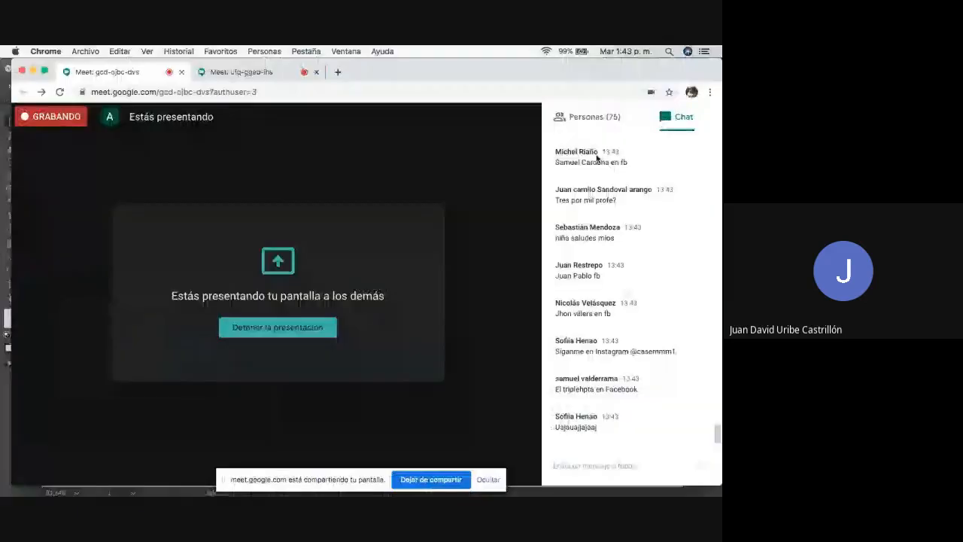
{"action": "left_click", "coordinate": [242, 74]}
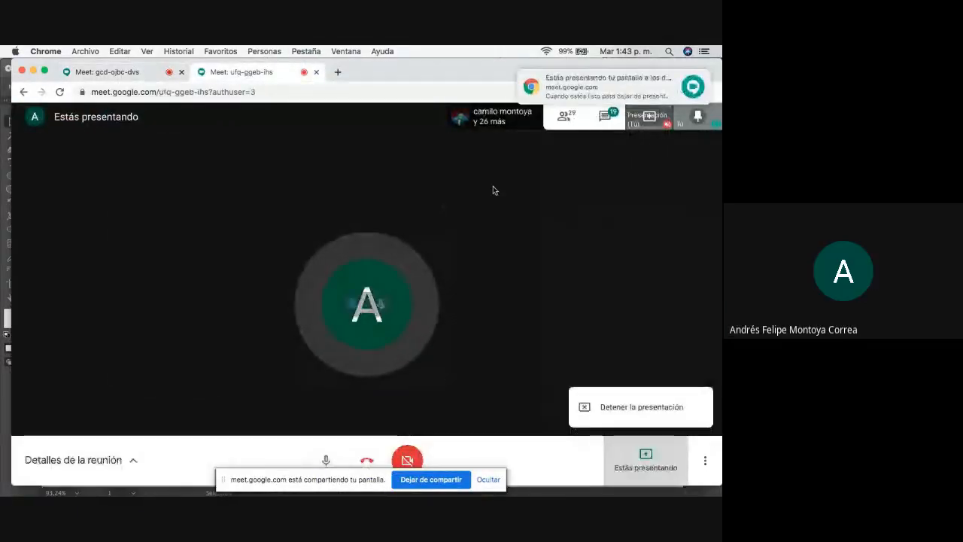